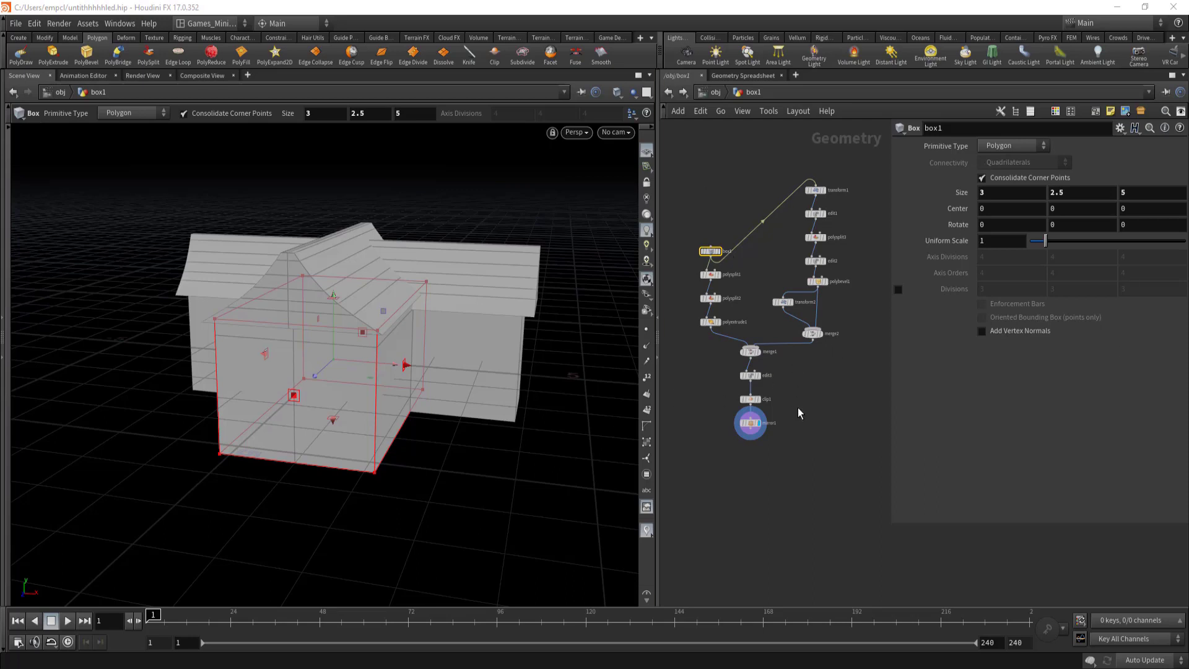
- Clear the node selection in box1's house network, then open and dismiss the add-node menu
{"action": "left_click", "coordinate": [677, 452]}
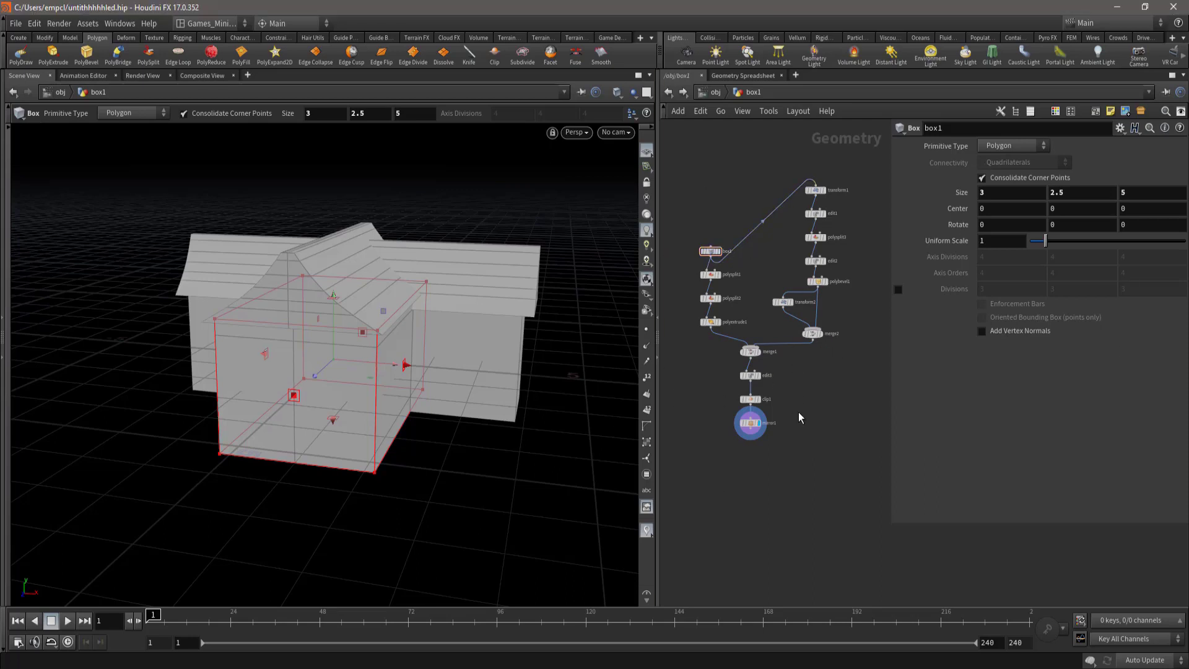
{"action": "key", "text": "Tab"}
{"action": "left_click", "coordinate": [711, 224]}
- At /obj, add a box2 Box geometry object under box1 and dive inside it
{"action": "key", "text": "u"}
{"action": "middle_click_drag", "start_coordinate": [768, 328], "coordinate": [748, 151]}
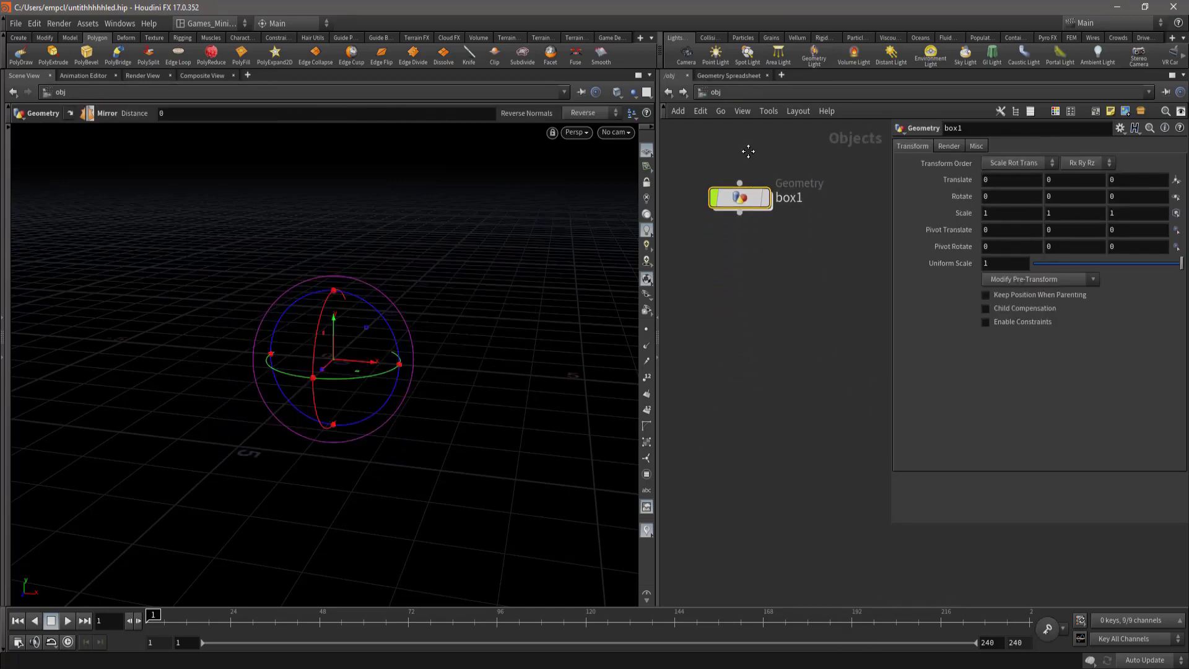
{"action": "scroll", "coordinate": [749, 259], "scroll_direction": "up", "scroll_amount": 3}
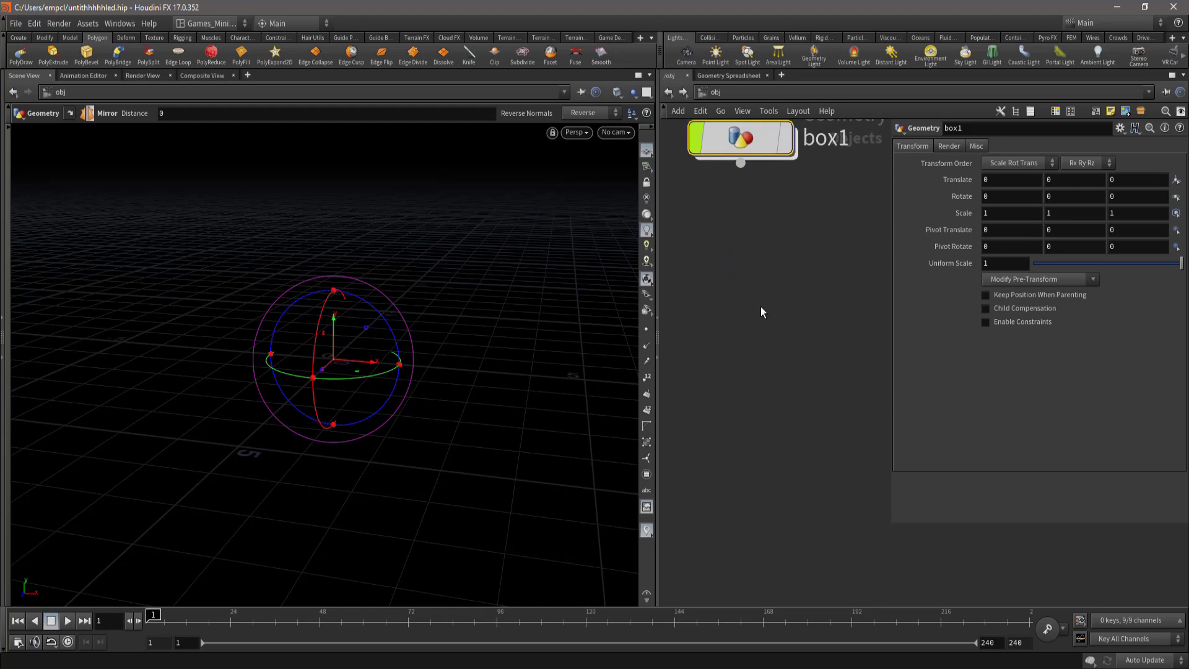
{"action": "left_click", "coordinate": [740, 233]}
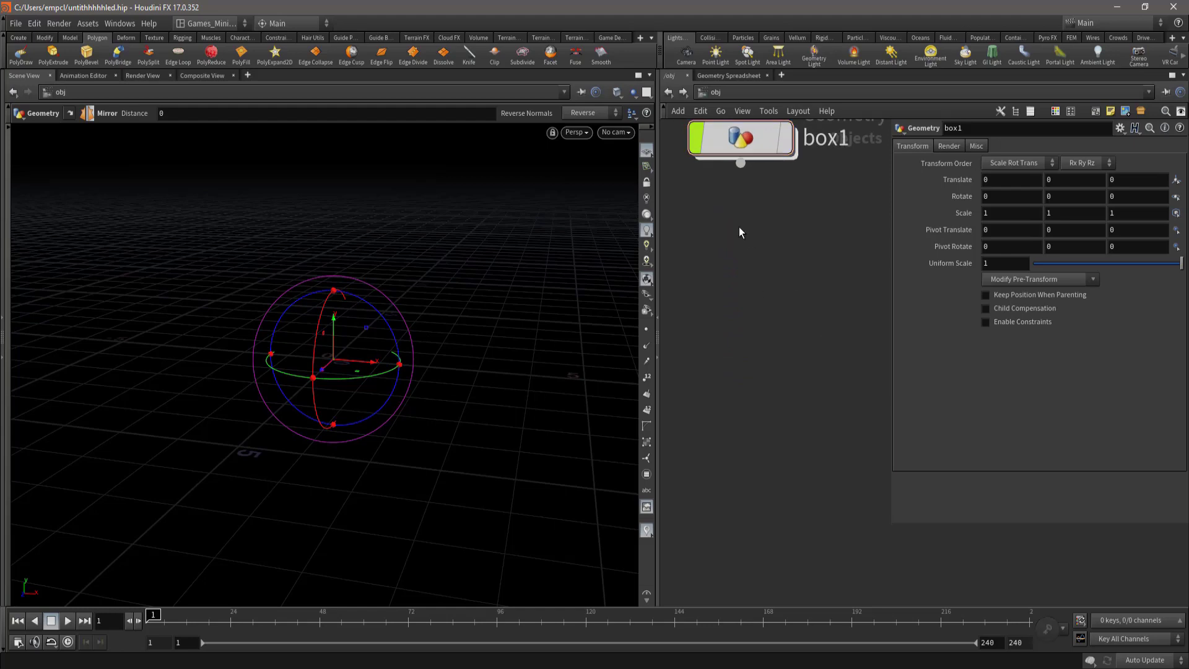
{"action": "key", "text": "Tab"}
{"action": "type", "text": "BOX"}
{"action": "key", "text": "Return"}
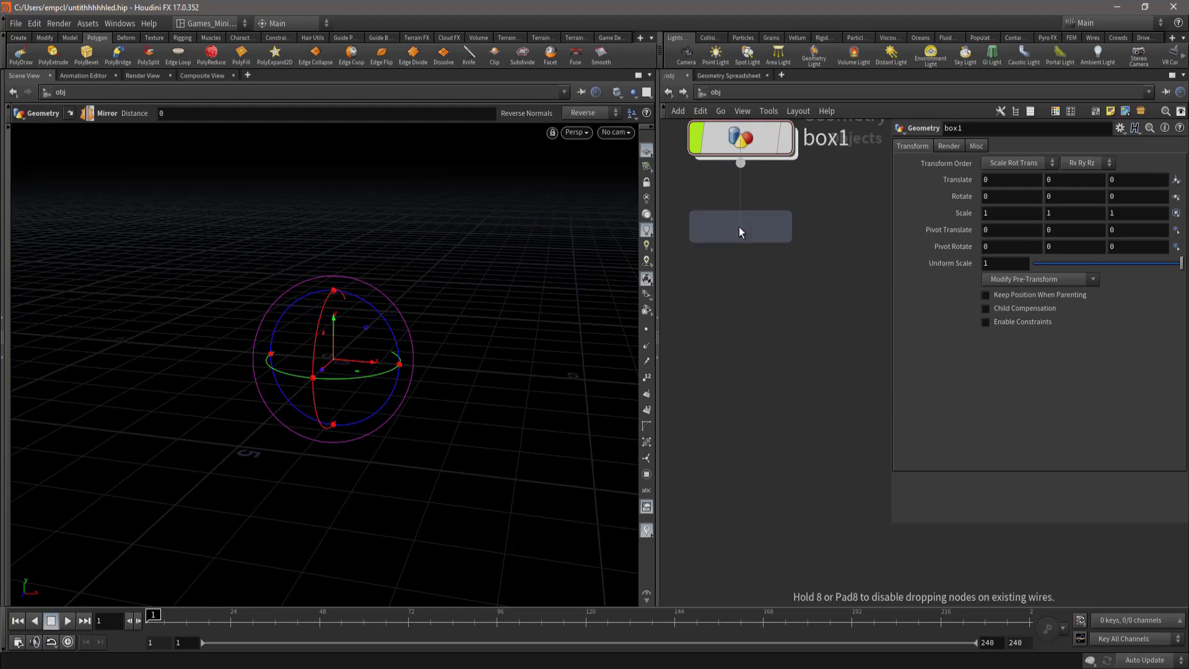
{"action": "left_click", "coordinate": [737, 254]}
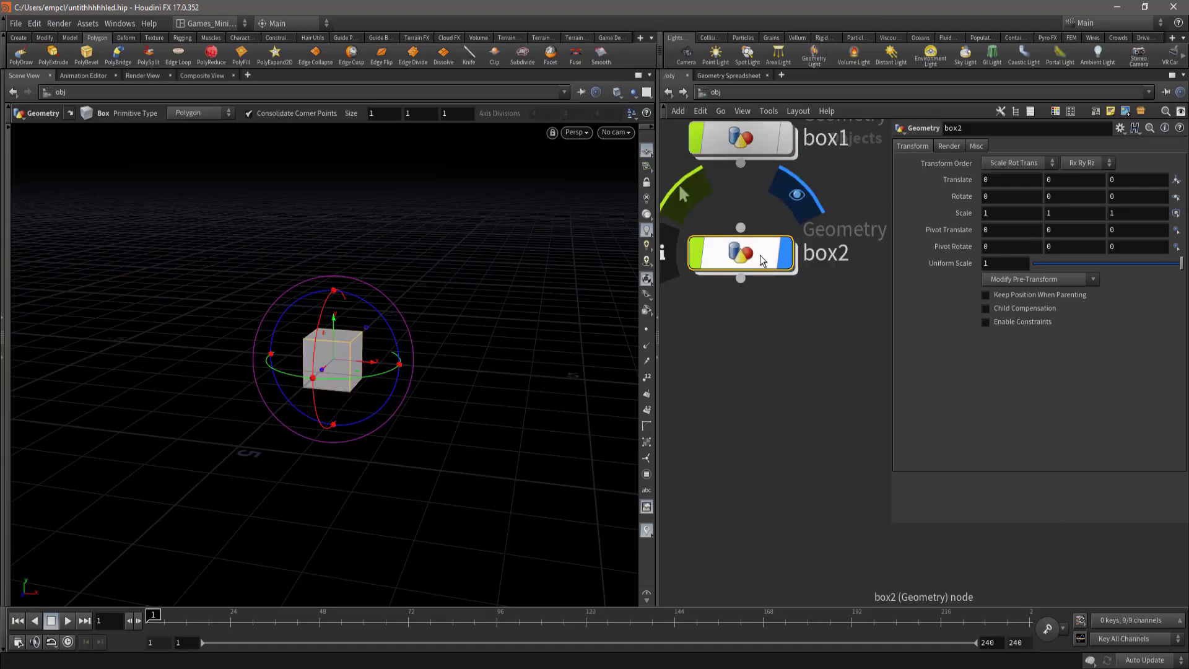
{"action": "double_click", "coordinate": [760, 255]}
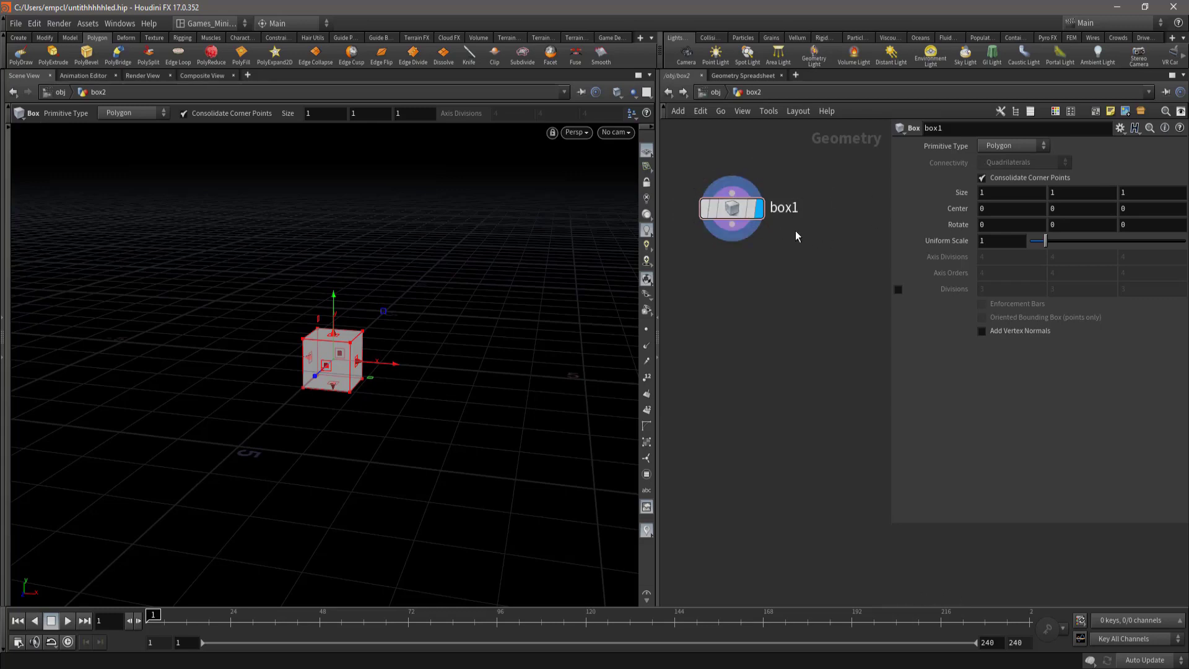
{"action": "mouse_move", "coordinate": [733, 208]}
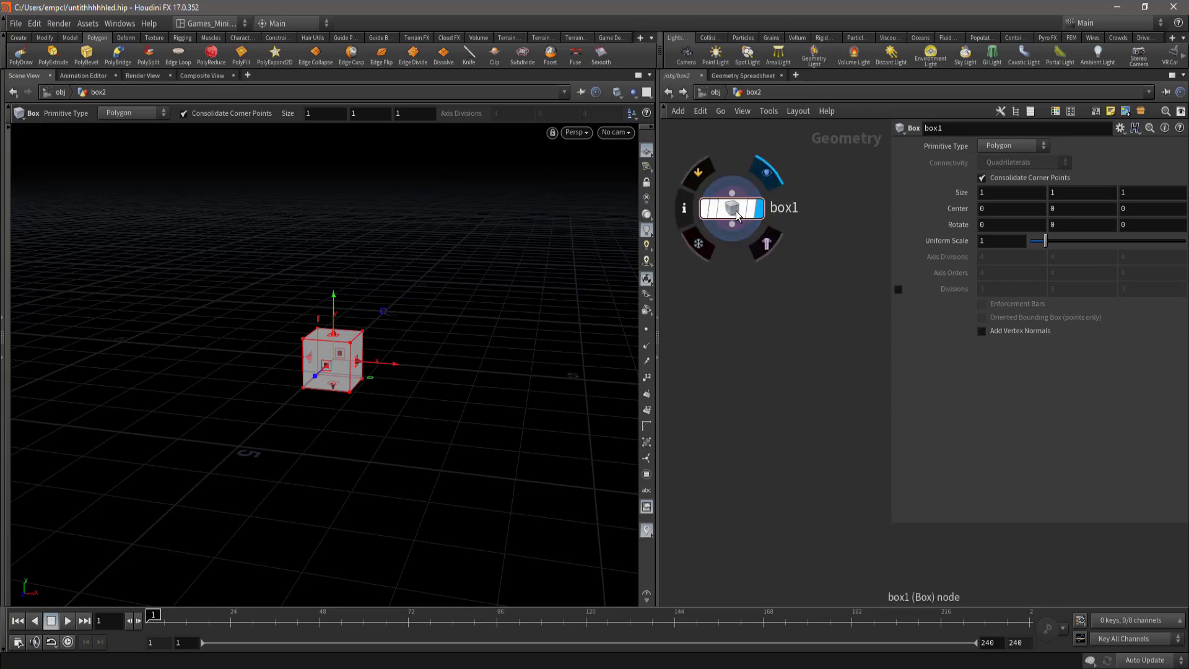
- Duplicate box1 as box2 beside it and place an unconnected boolean1 node below both
{"action": "left_click_drag", "start_coordinate": [736, 211], "coordinate": [834, 237]}
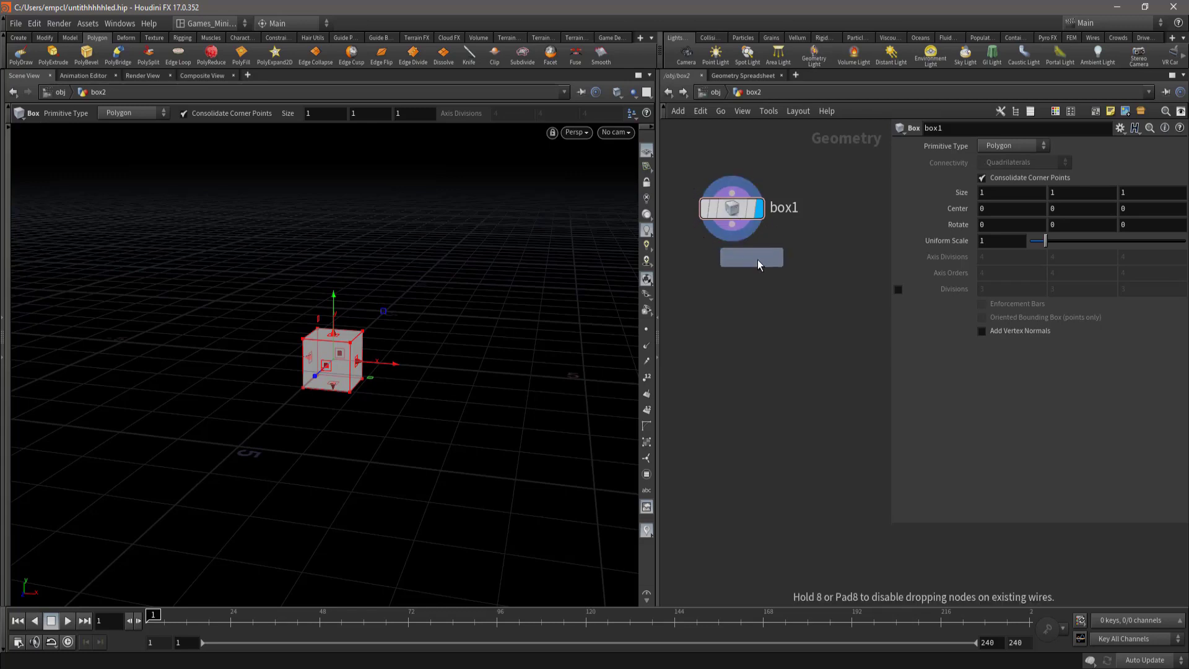
{"action": "left_click", "coordinate": [846, 210]}
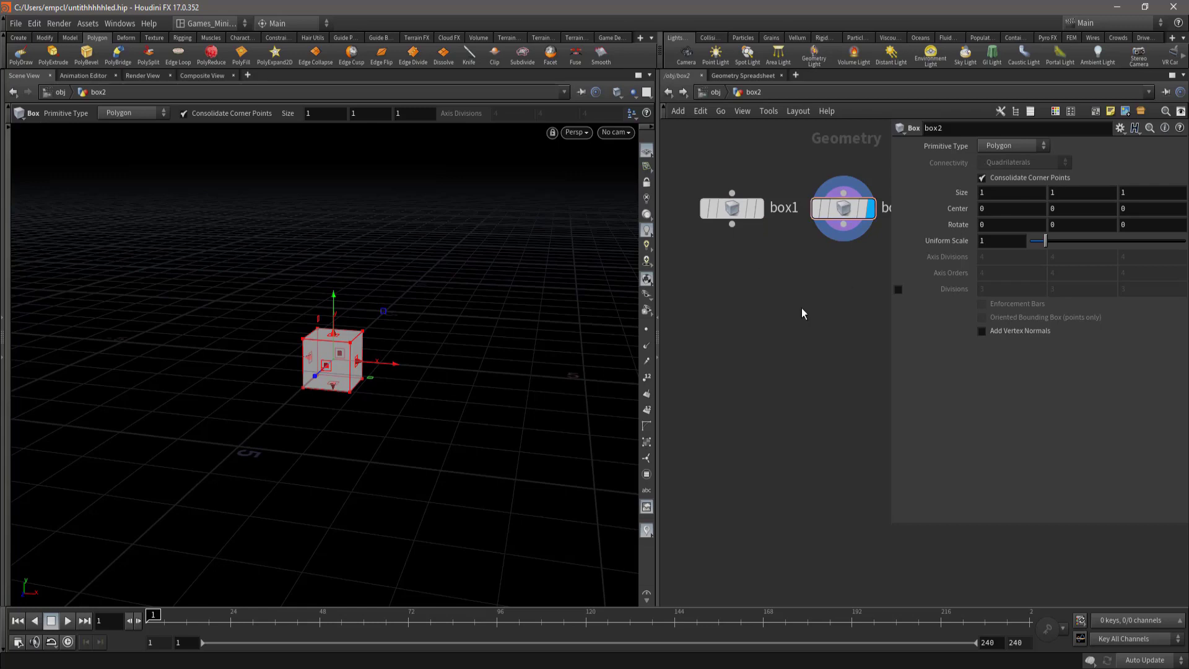
{"action": "key", "text": "Tab"}
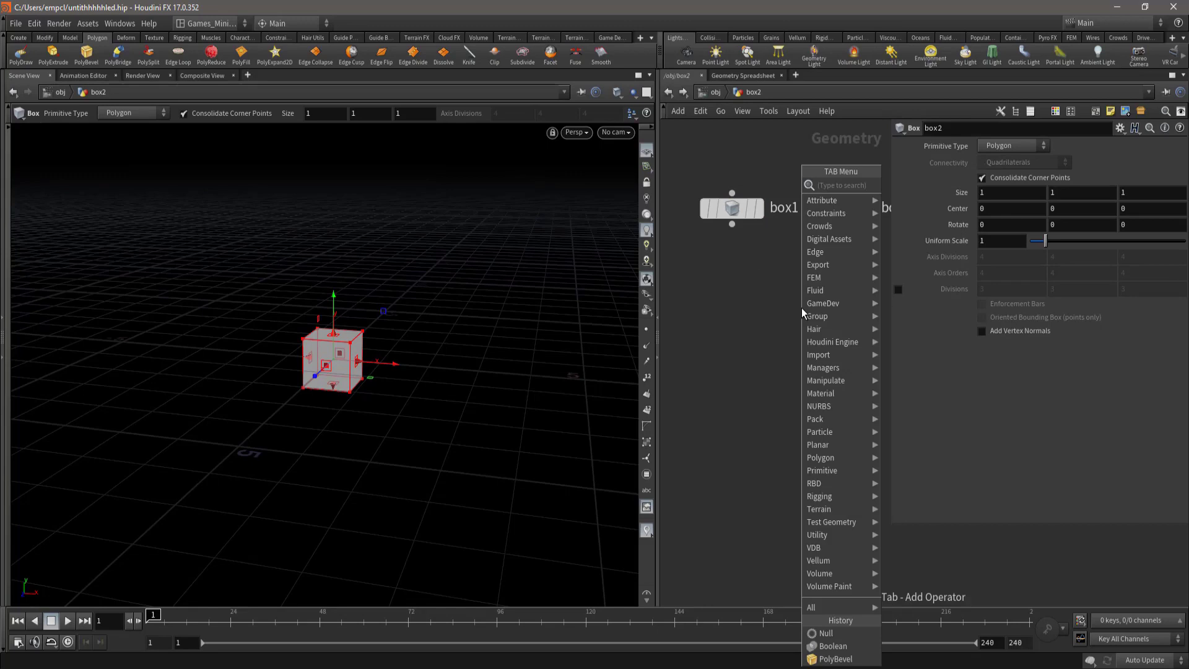
{"action": "type", "text": "B"}
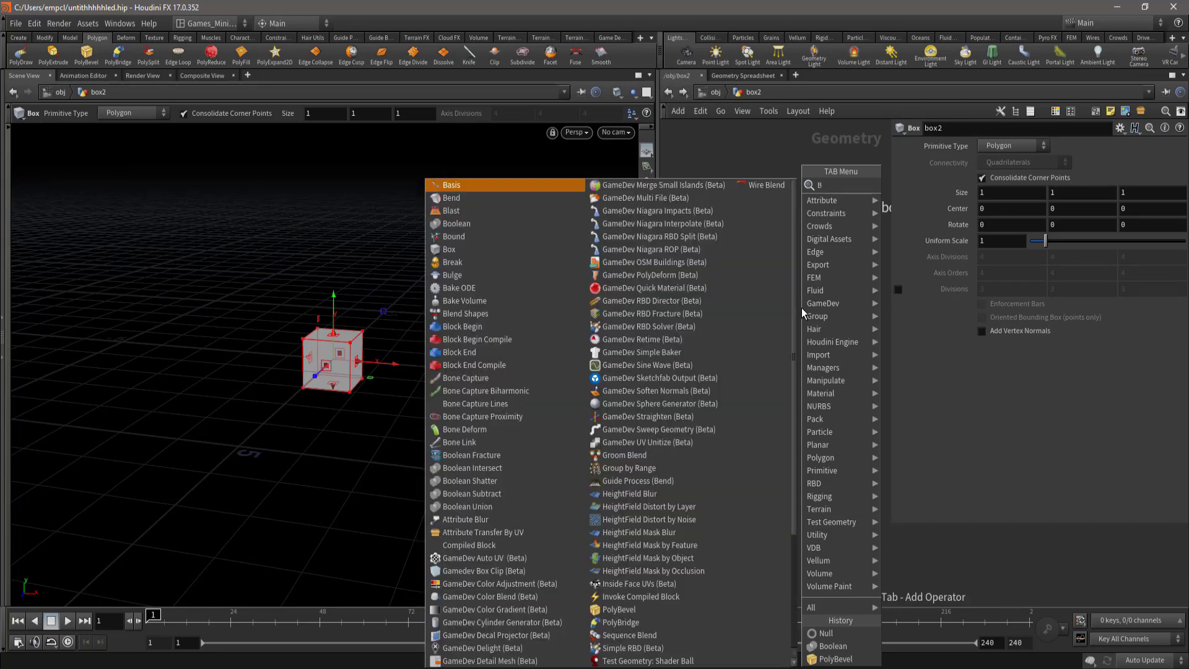
{"action": "type", "text": "OOLE"}
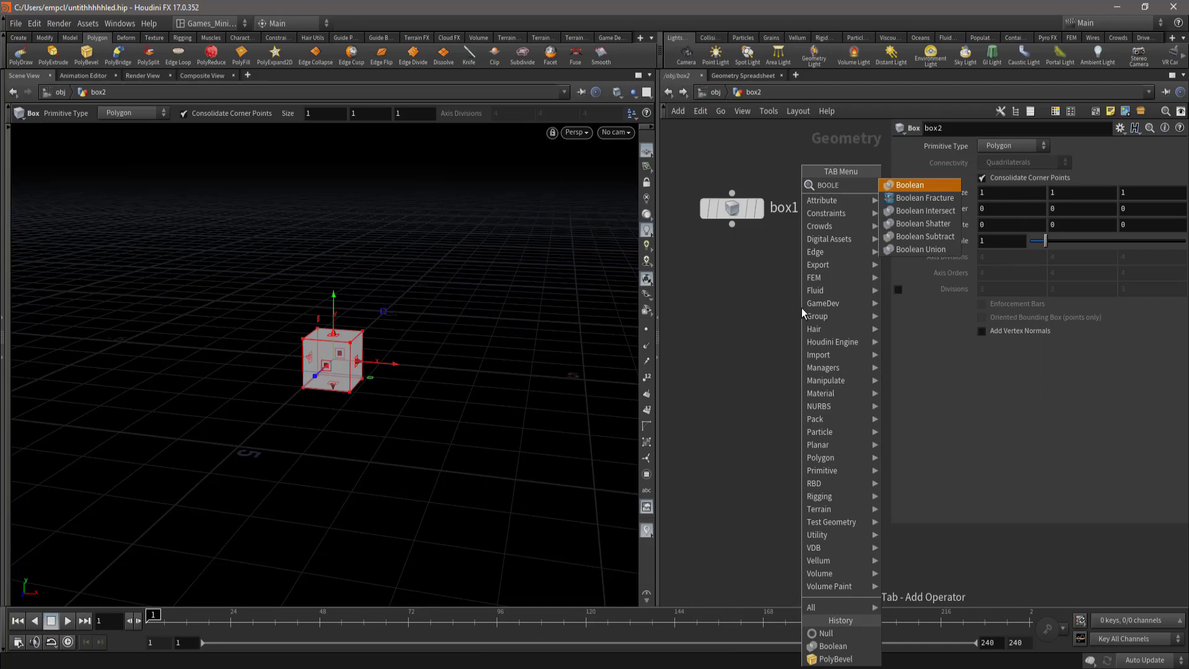
{"action": "key", "text": "Return"}
{"action": "left_click", "coordinate": [789, 326]}
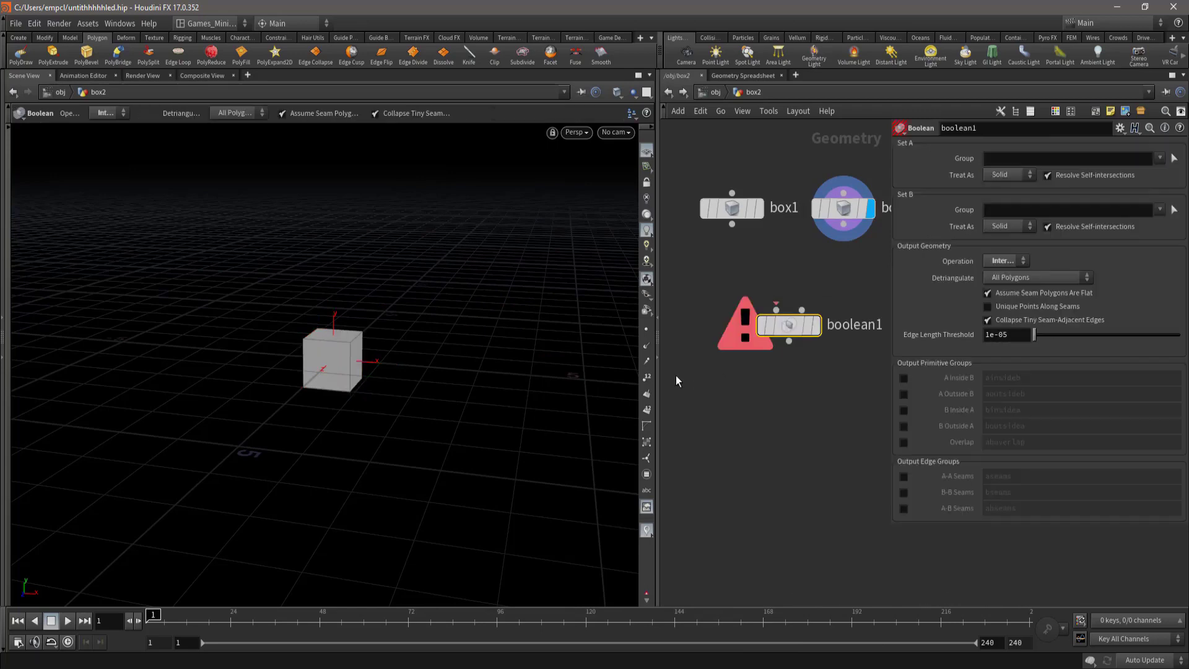
- Wire box1 into boolean1's first input and box2 into its second, and template box1
{"action": "mouse_move", "coordinate": [789, 325]}
{"action": "left_click_drag", "start_coordinate": [786, 327], "coordinate": [777, 342]}
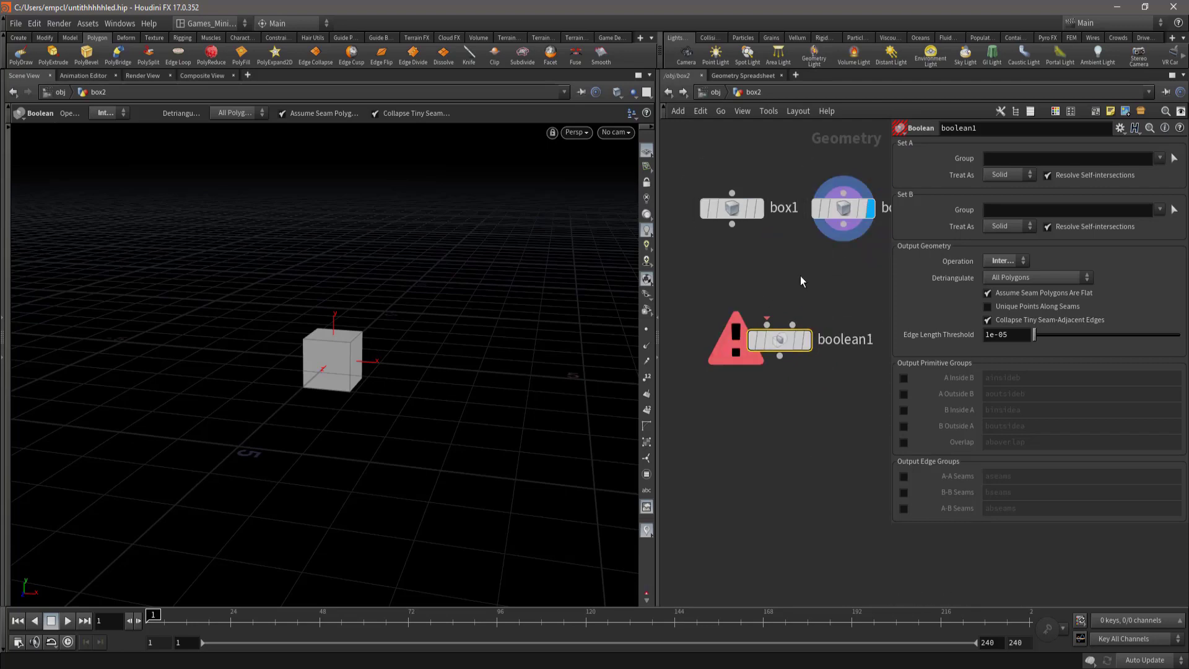
{"action": "mouse_move", "coordinate": [732, 225]}
{"action": "left_mouse_down"}
{"action": "mouse_move", "coordinate": [763, 281]}
{"action": "mouse_move", "coordinate": [767, 326]}
{"action": "left_mouse_up"}
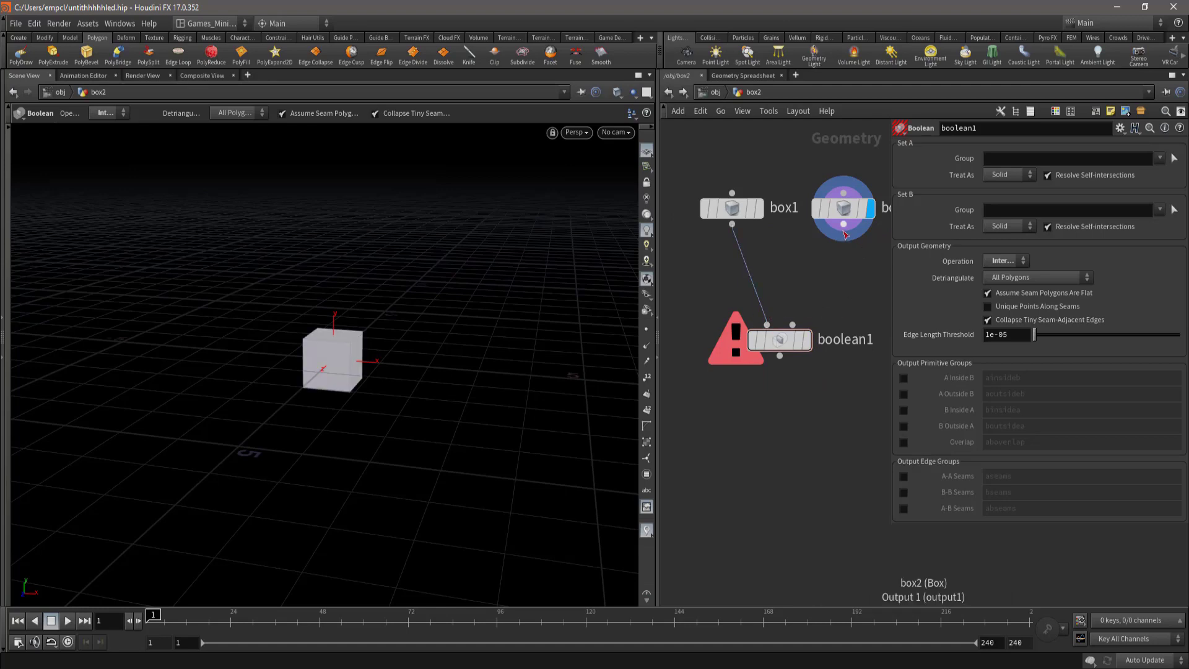
{"action": "left_click_drag", "start_coordinate": [843, 225], "coordinate": [793, 324]}
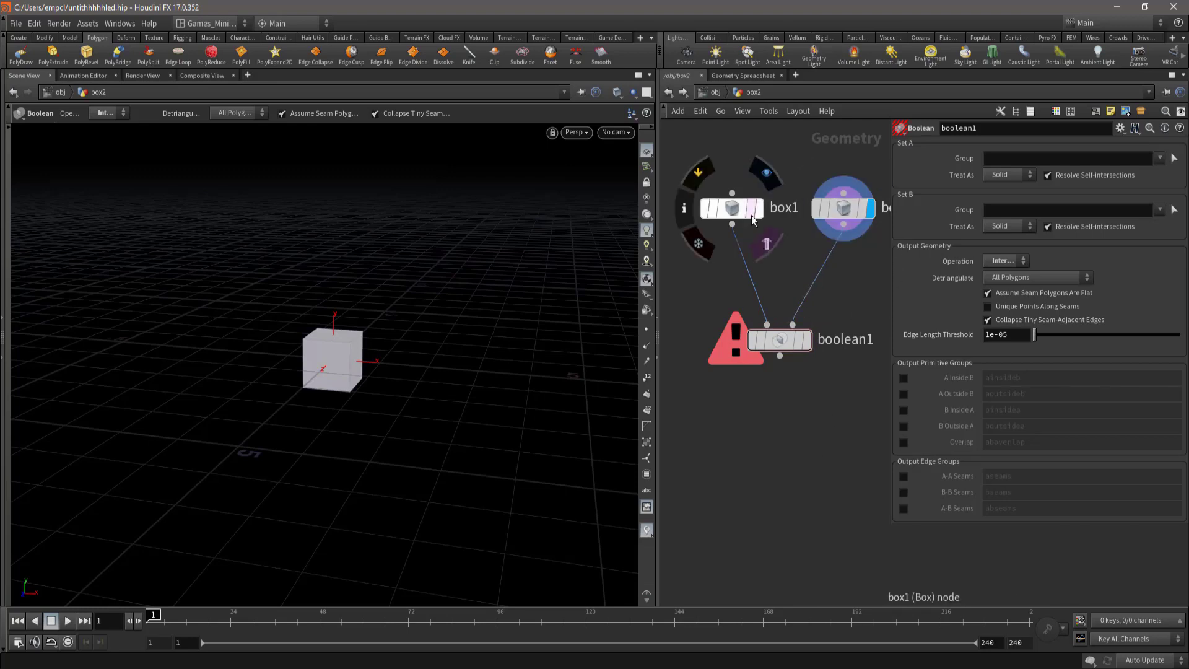
{"action": "left_click", "coordinate": [765, 243]}
{"action": "scroll", "coordinate": [404, 359], "scroll_direction": "up", "scroll_amount": 2}
{"action": "scroll", "coordinate": [403, 358], "scroll_direction": "up", "scroll_amount": 5}
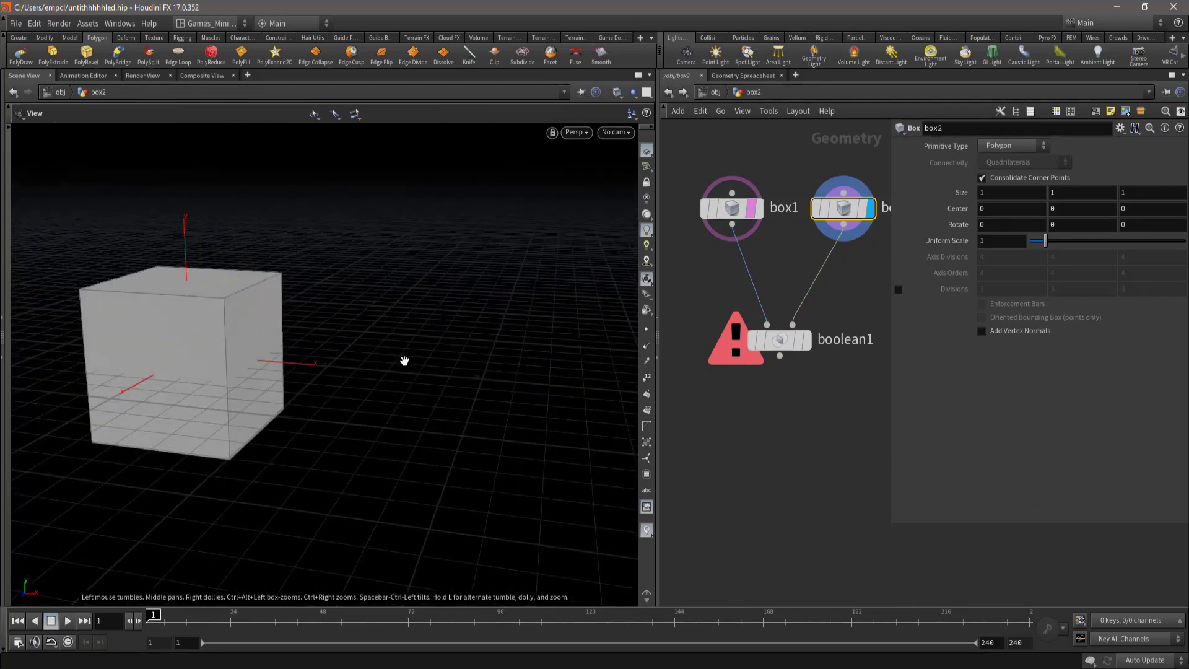
- Move box2 along X and Y to center 0.658385, 0.649457, undoing an accidental resize
{"action": "mouse_move", "coordinate": [546, 380]}
{"action": "left_mouse_down"}
{"action": "mouse_move", "coordinate": [404, 372]}
{"action": "mouse_move", "coordinate": [558, 385]}
{"action": "left_mouse_up"}
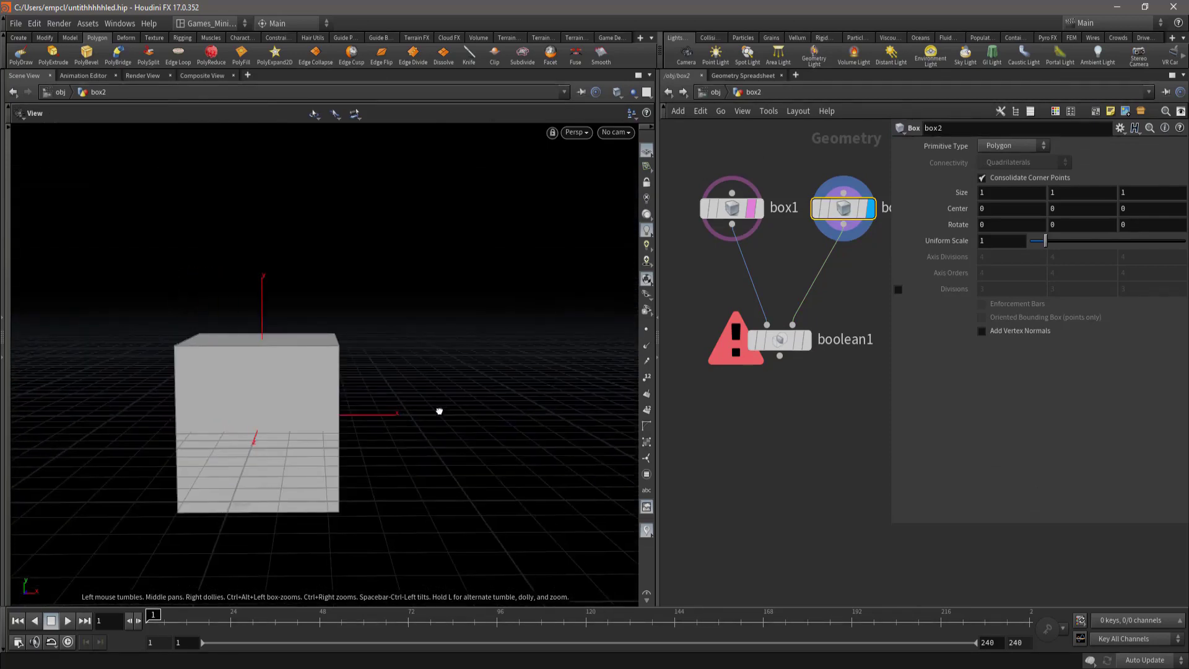
{"action": "key", "text": "Return"}
{"action": "left_click_drag", "start_coordinate": [314, 417], "coordinate": [427, 416]}
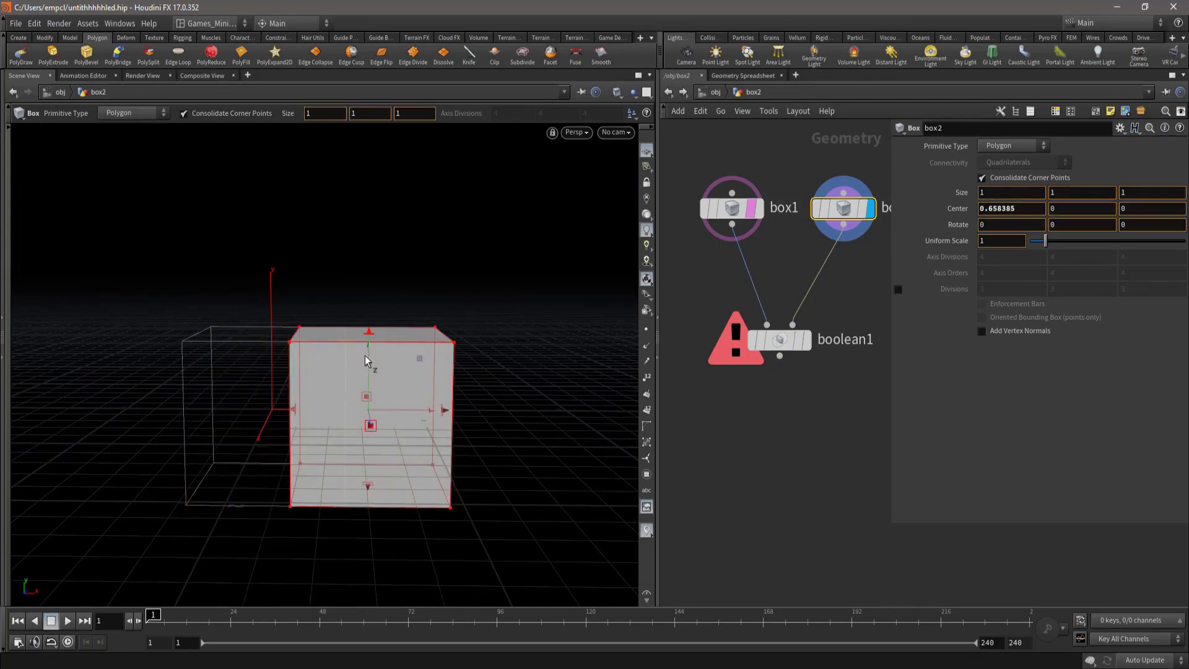
{"action": "left_click_drag", "start_coordinate": [366, 361], "coordinate": [366, 324]}
{"action": "key", "text": "ctrl+z"}
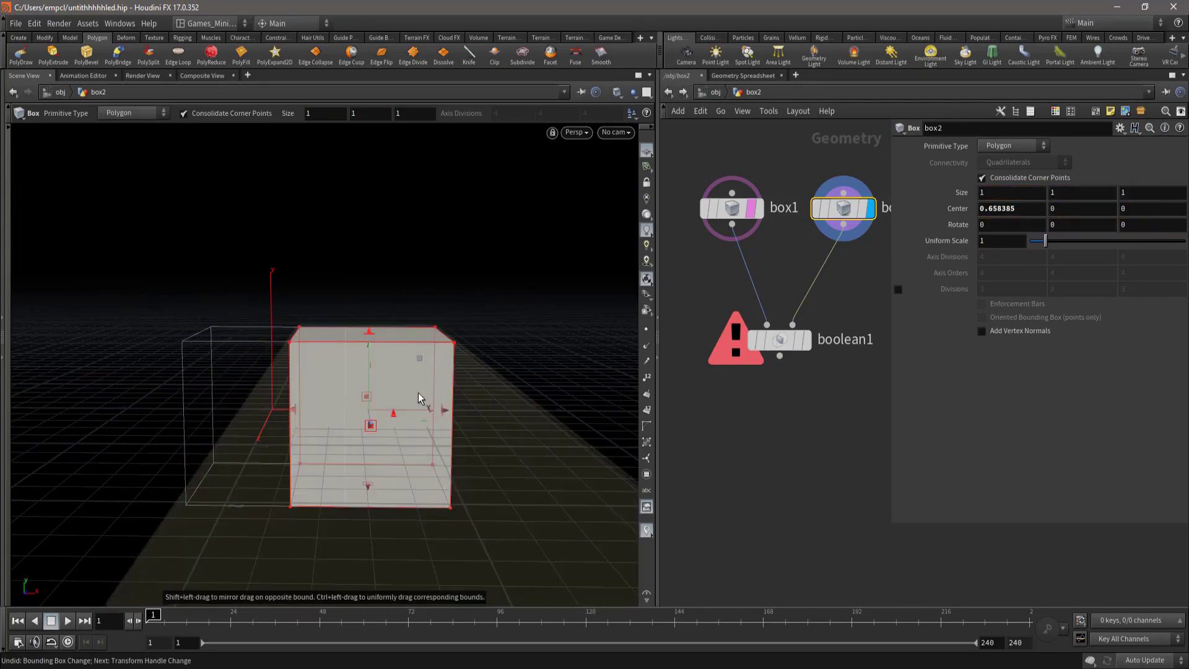
{"action": "left_click_drag", "start_coordinate": [371, 353], "coordinate": [364, 252]}
{"action": "key", "text": "Escape"}
{"action": "mouse_move", "coordinate": [138, 456]}
{"action": "left_mouse_down"}
{"action": "mouse_move", "coordinate": [313, 495]}
{"action": "mouse_move", "coordinate": [247, 467]}
{"action": "mouse_move", "coordinate": [416, 332]}
{"action": "mouse_move", "coordinate": [282, 415]}
{"action": "mouse_move", "coordinate": [324, 435]}
{"action": "mouse_move", "coordinate": [353, 403]}
{"action": "left_mouse_up"}
{"action": "key", "text": "Return"}
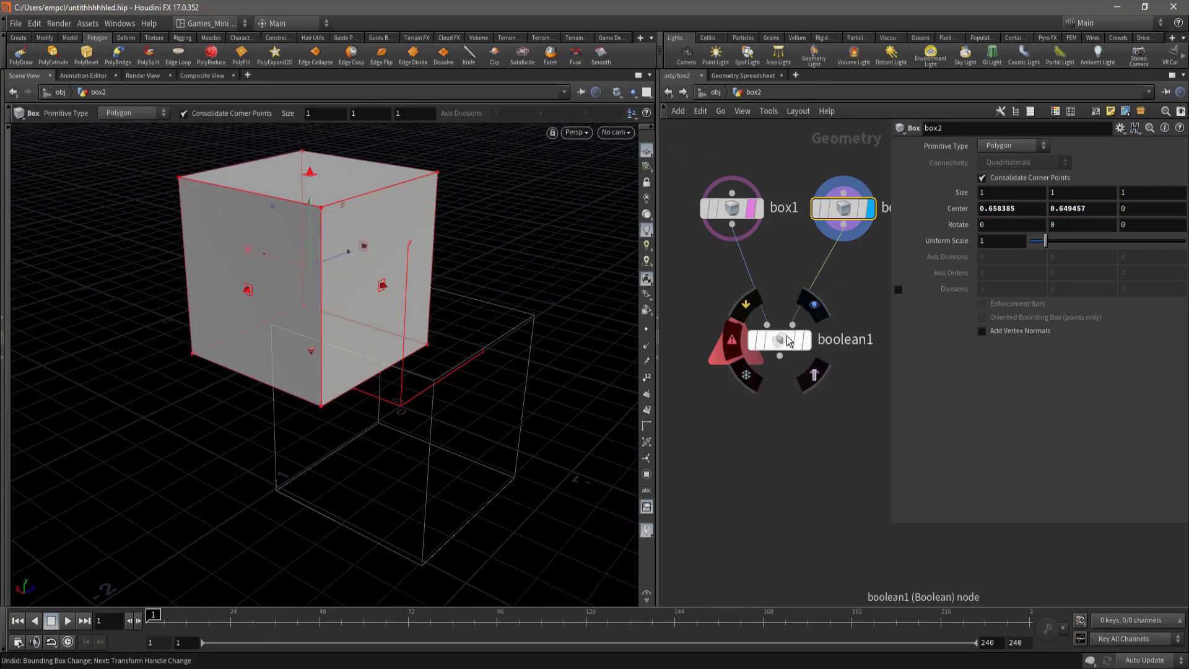
- Set boolean1 as the displayed node with box1 and box2 shown as templates
{"action": "left_click", "coordinate": [788, 340]}
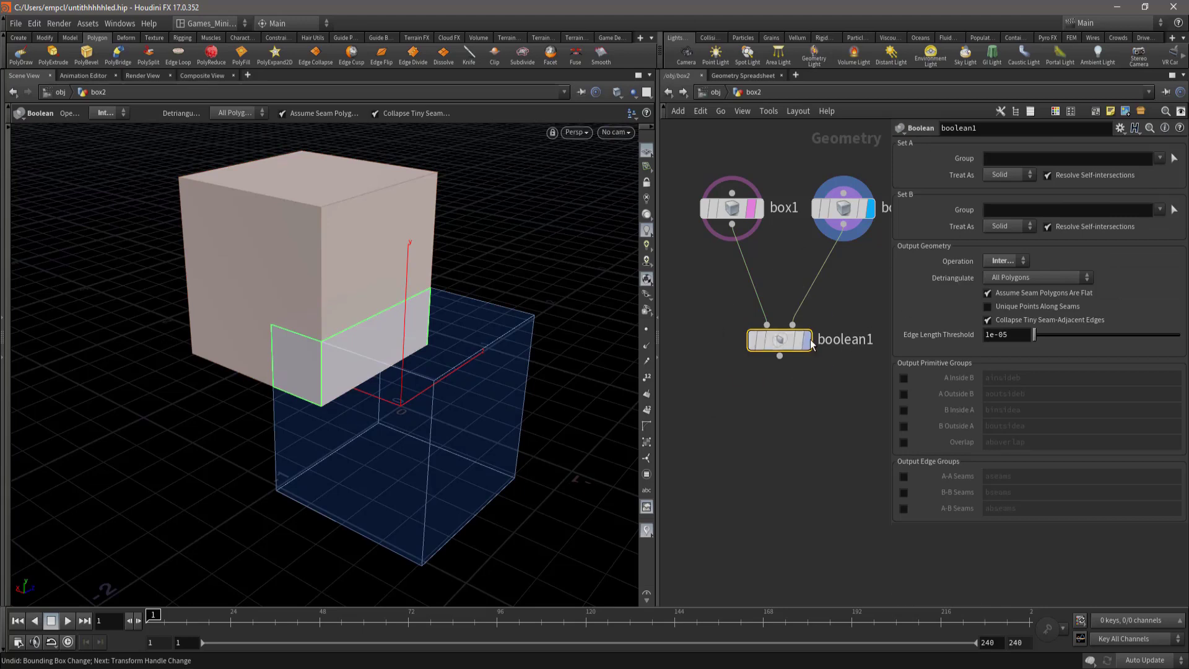
{"action": "left_click", "coordinate": [864, 211]}
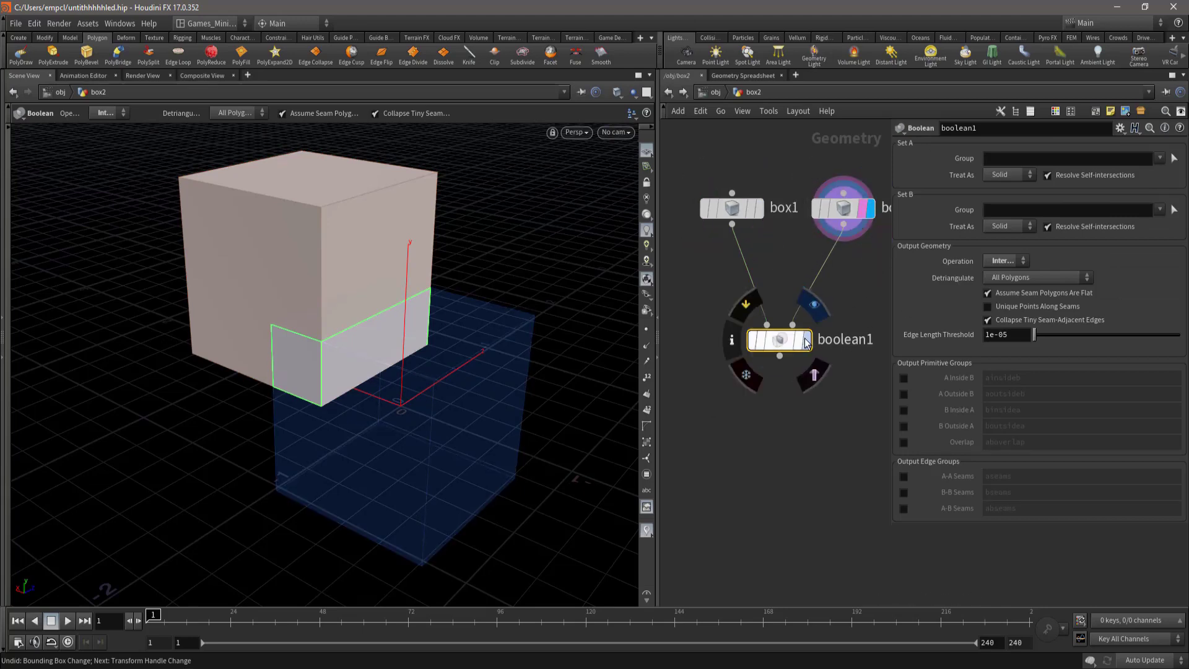
{"action": "left_click", "coordinate": [805, 340]}
{"action": "left_click", "coordinate": [751, 208]}
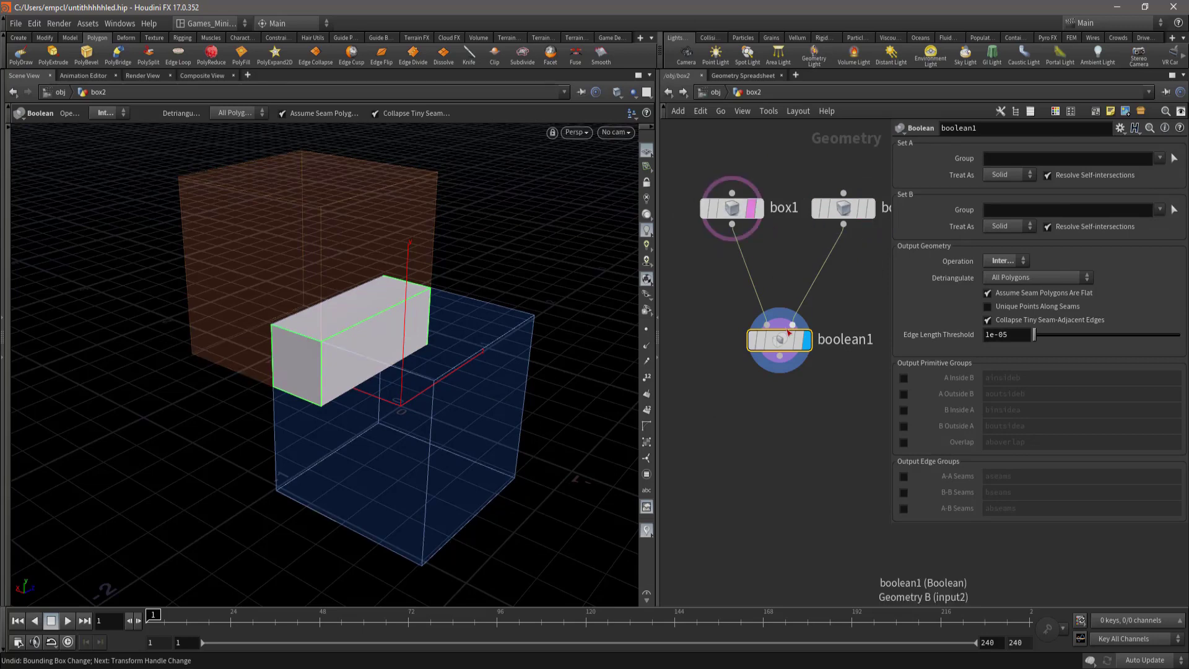
{"action": "mouse_move", "coordinate": [842, 208]}
{"action": "left_click", "coordinate": [863, 211]}
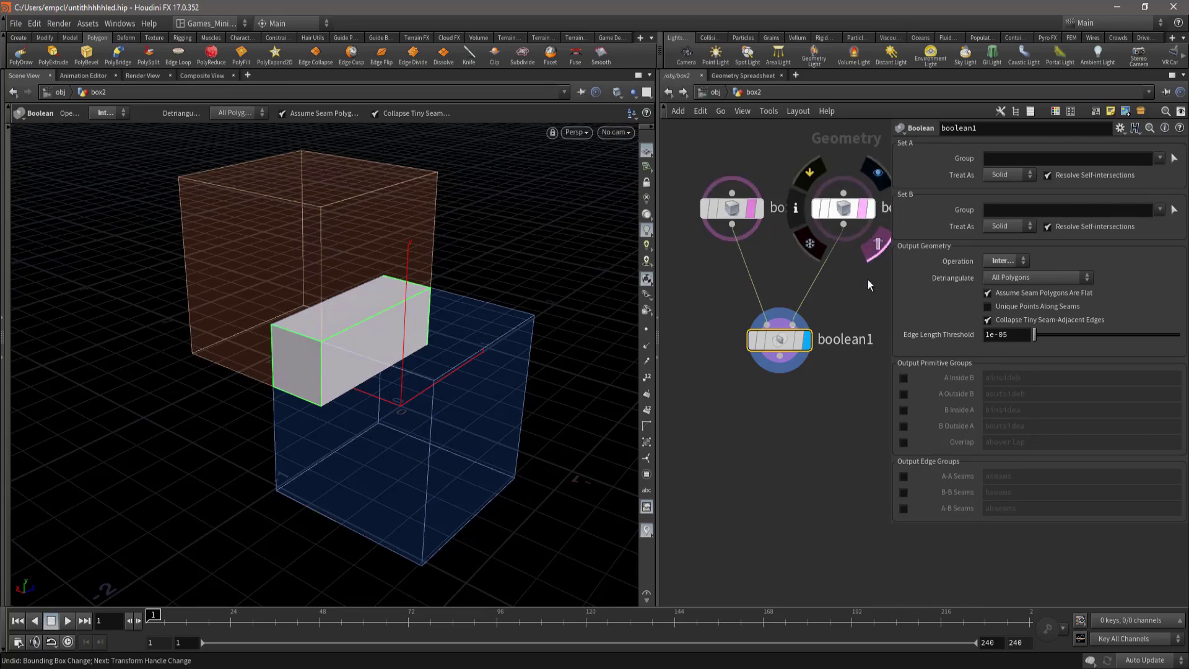
- Orbit and zoom the viewport to inspect the intersected block from a frontal angle
{"action": "key", "text": "Escape"}
{"action": "mouse_move", "coordinate": [577, 340]}
{"action": "left_mouse_down"}
{"action": "mouse_move", "coordinate": [288, 369]}
{"action": "mouse_move", "coordinate": [400, 374]}
{"action": "left_mouse_up"}
{"action": "middle_click_drag", "start_coordinate": [363, 391], "coordinate": [432, 437]}
{"action": "key", "text": "Return"}
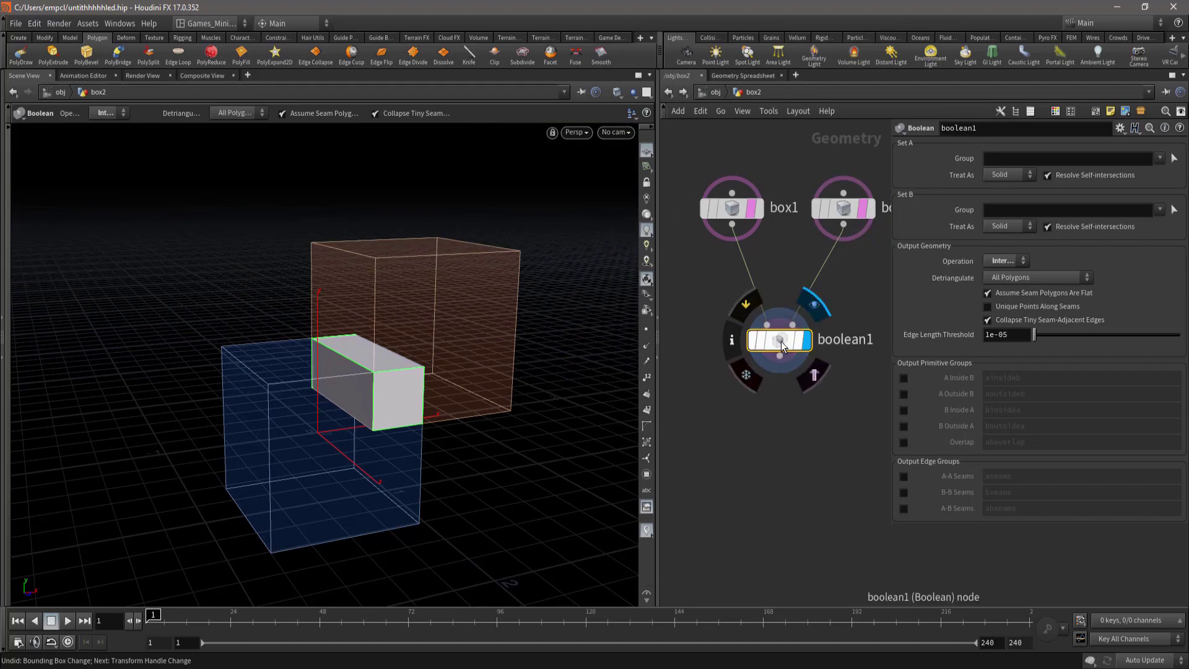
{"action": "key", "text": "Escape"}
{"action": "scroll", "coordinate": [355, 430], "scroll_direction": "up", "scroll_amount": 3}
{"action": "scroll", "coordinate": [354, 427], "scroll_direction": "down", "scroll_amount": 2}
{"action": "mouse_move", "coordinate": [353, 425]}
{"action": "left_mouse_down"}
{"action": "mouse_move", "coordinate": [411, 446]}
{"action": "mouse_move", "coordinate": [357, 455]}
{"action": "left_mouse_up"}
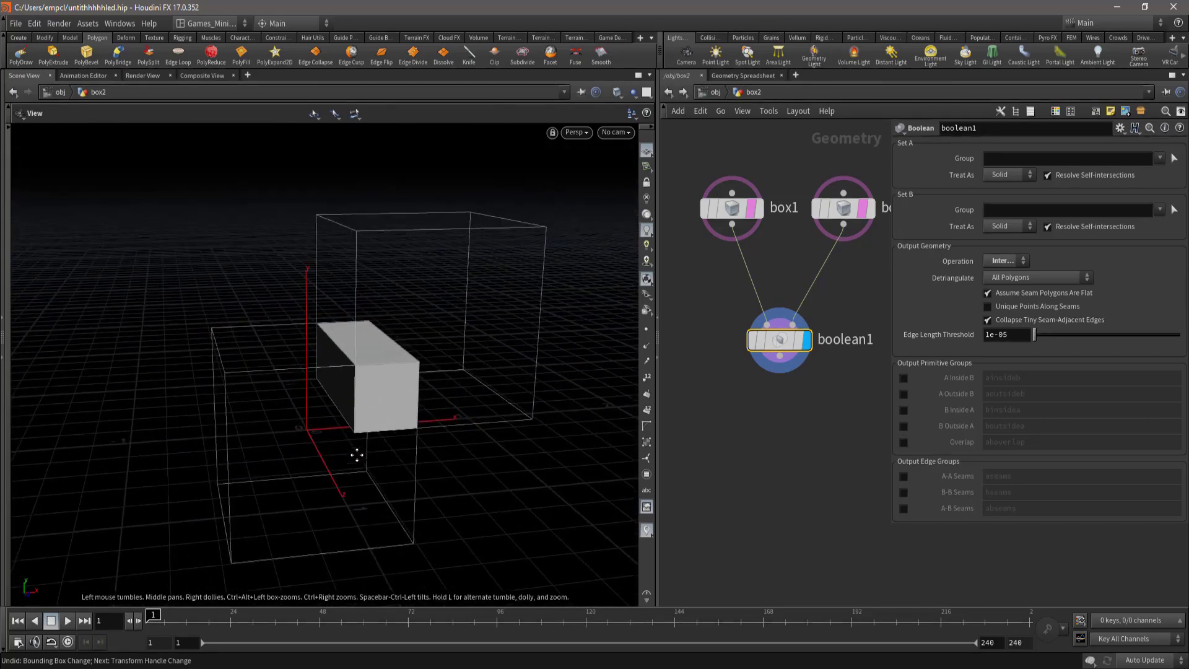
{"action": "key", "text": "Return"}
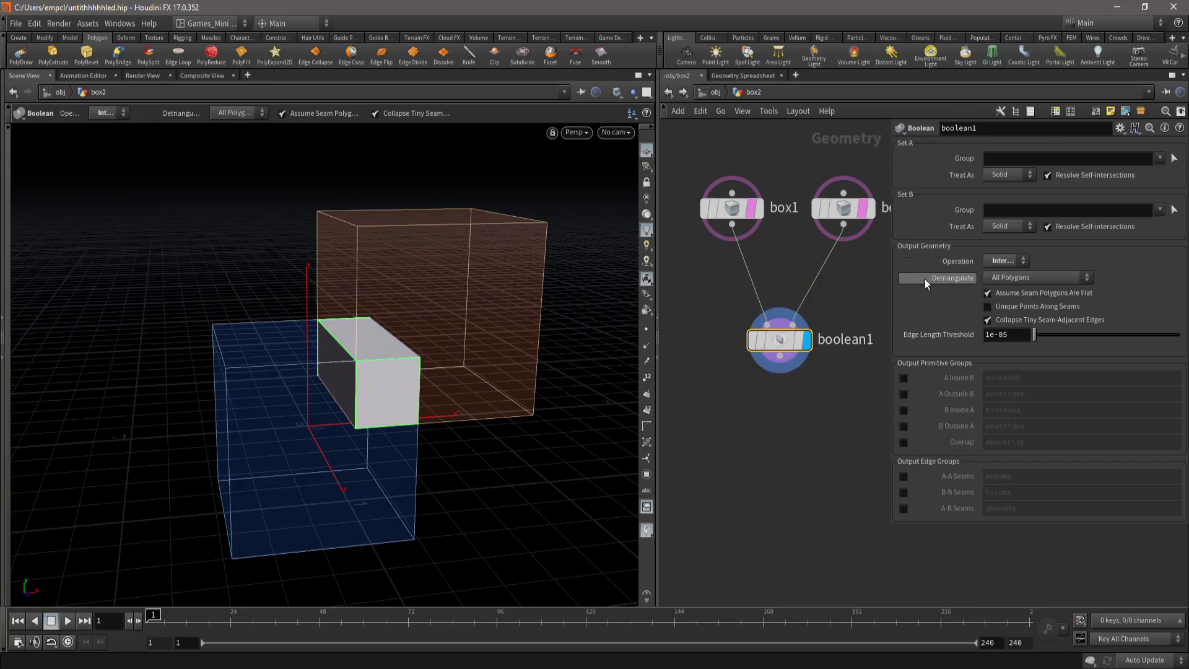
- Widen the parameter panel and set boolean1's Operation to Union
{"action": "left_click_drag", "start_coordinate": [870, 277], "coordinate": [814, 277]}
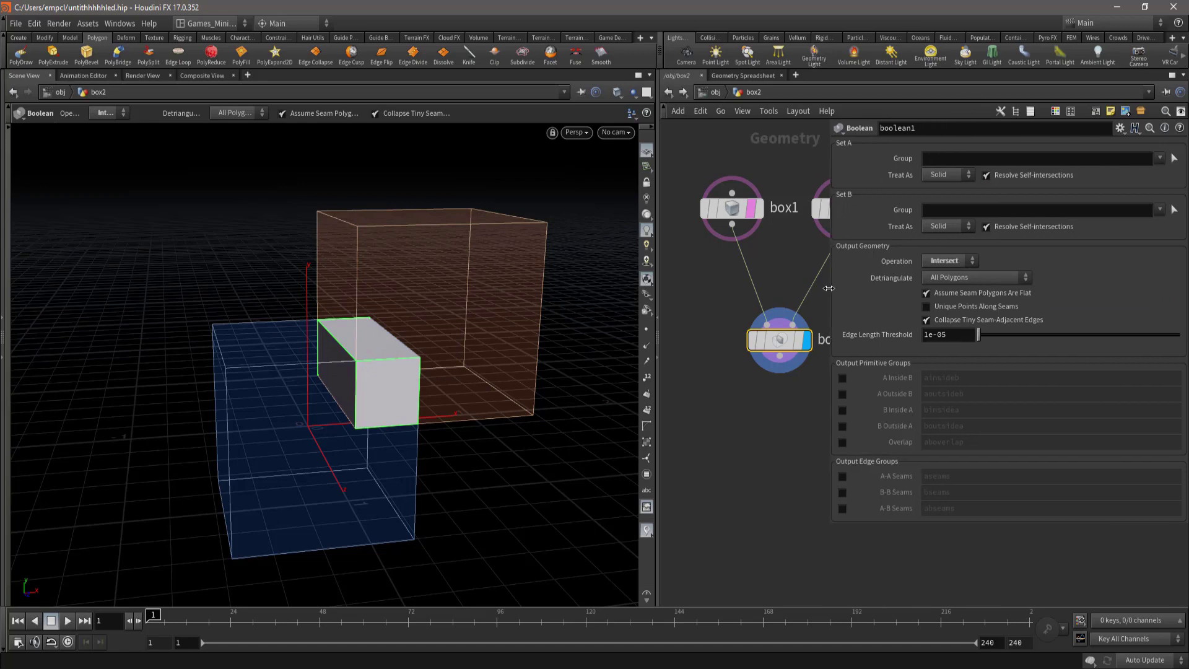
{"action": "key", "text": "Escape"}
{"action": "left_click_drag", "start_coordinate": [451, 353], "coordinate": [425, 345]}
{"action": "key", "text": "Return"}
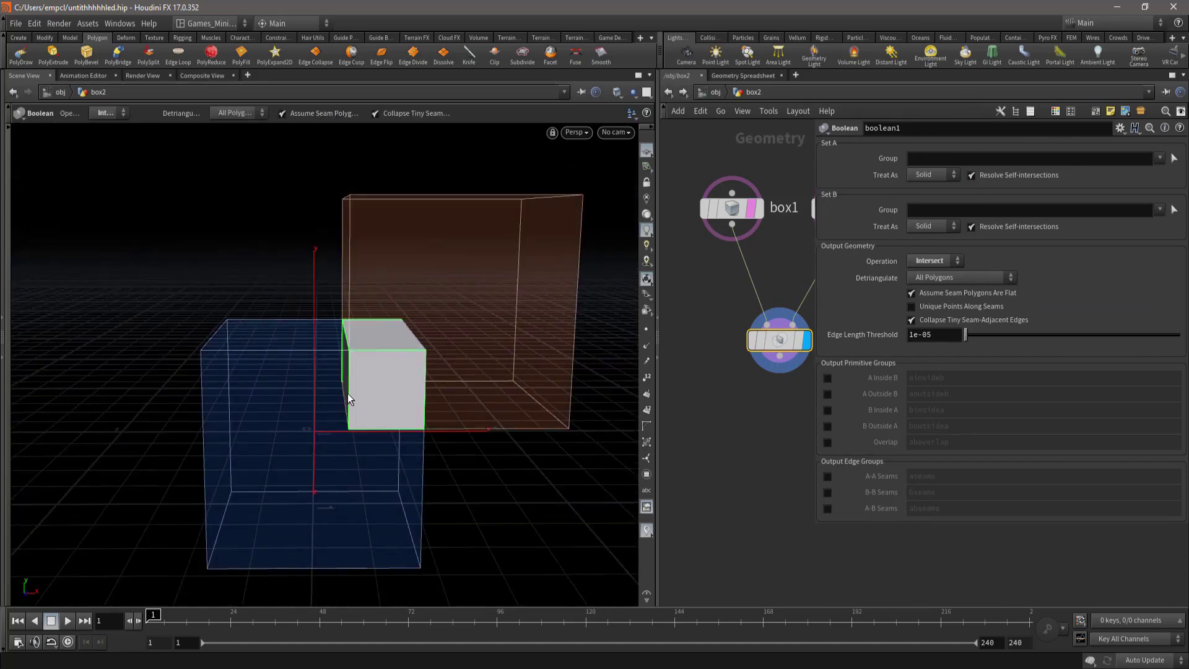
{"action": "left_click", "coordinate": [934, 260]}
{"action": "left_click", "coordinate": [926, 276]}
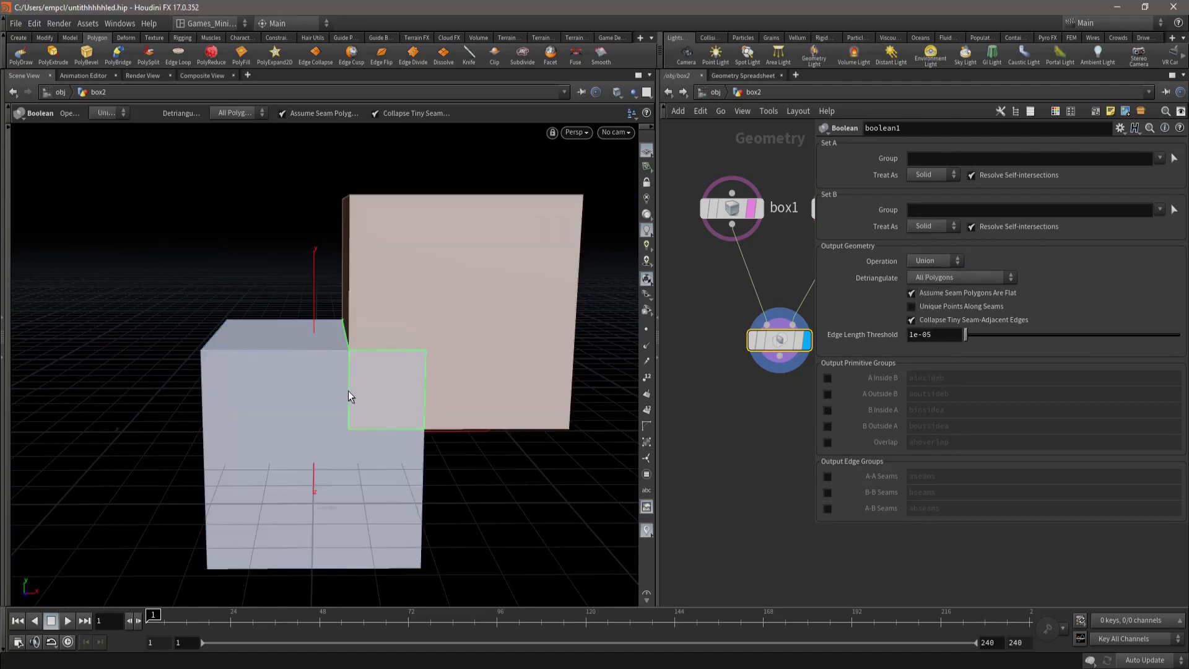
- Orbit and zoom around the unioned cubes, then pan the node network left
{"action": "key", "text": "Escape"}
{"action": "mouse_move", "coordinate": [247, 332]}
{"action": "left_mouse_down"}
{"action": "mouse_move", "coordinate": [279, 372]}
{"action": "mouse_move", "coordinate": [239, 340]}
{"action": "mouse_move", "coordinate": [328, 372]}
{"action": "left_mouse_up"}
{"action": "key", "text": "Return"}
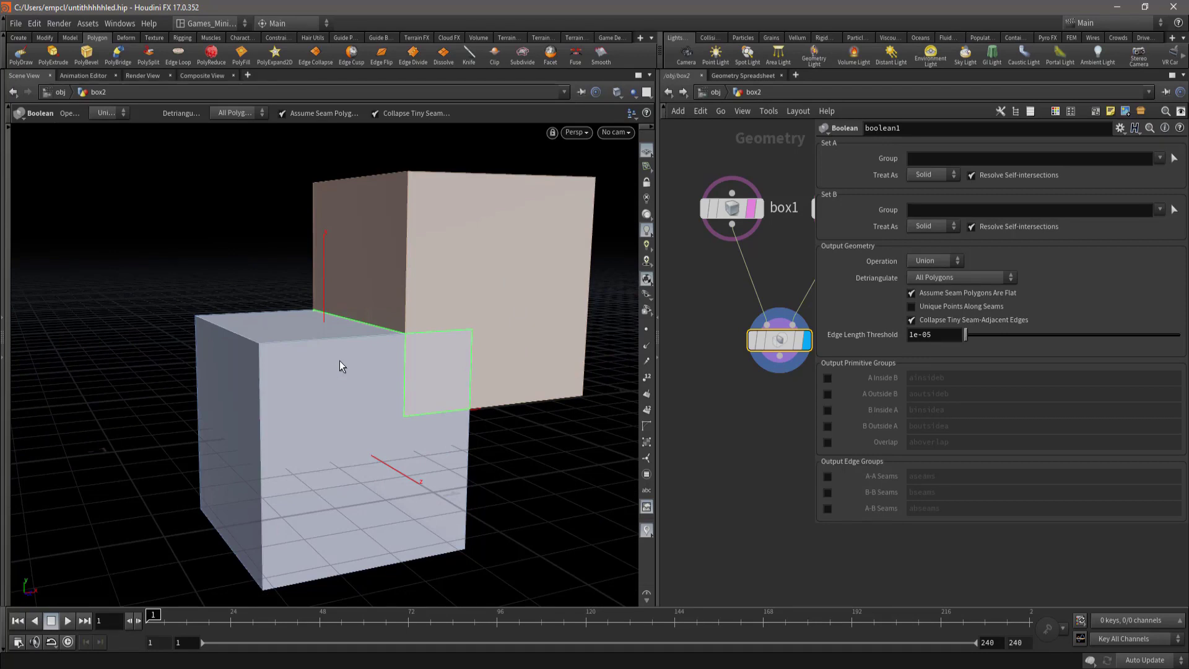
{"action": "scroll", "coordinate": [339, 360], "scroll_direction": "up", "scroll_amount": 5}
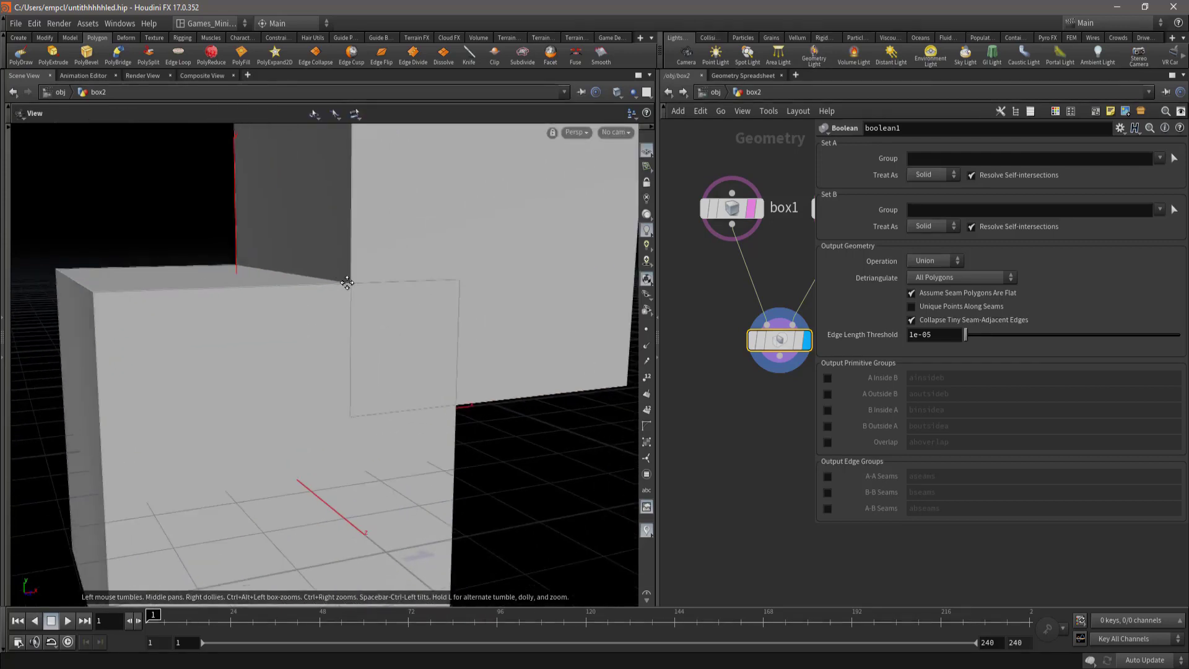
{"action": "key", "text": "Escape"}
{"action": "scroll", "coordinate": [334, 353], "scroll_direction": "down", "scroll_amount": 3}
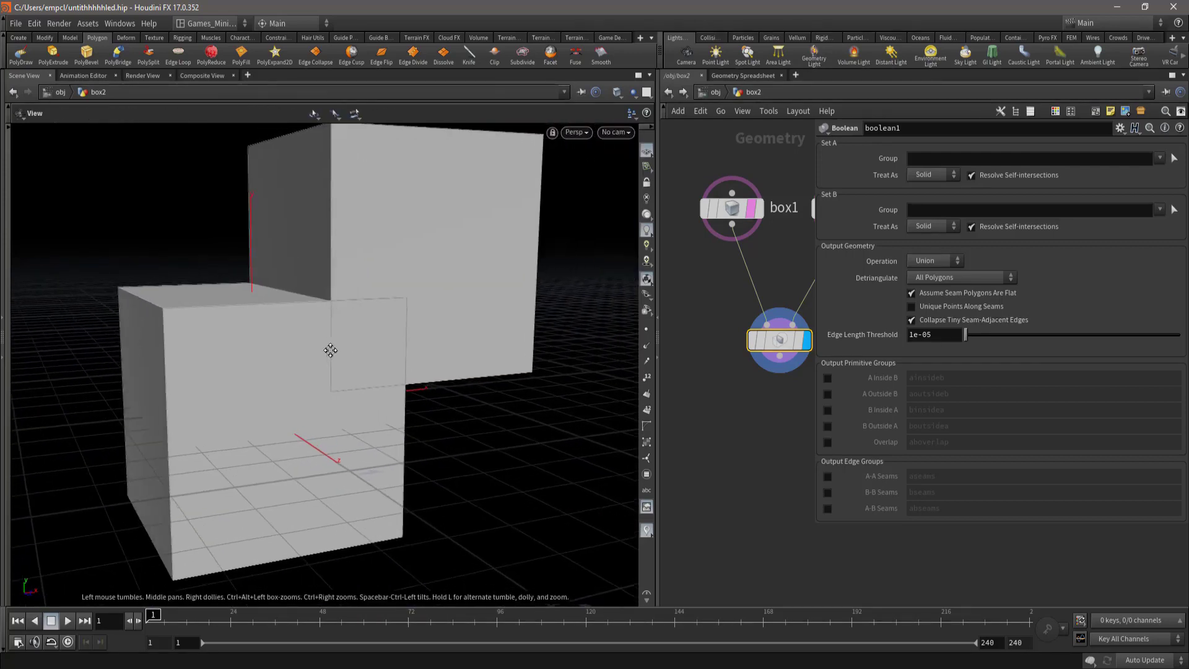
{"action": "key", "text": "Return"}
{"action": "middle_click_drag", "start_coordinate": [779, 389], "coordinate": [707, 388]}
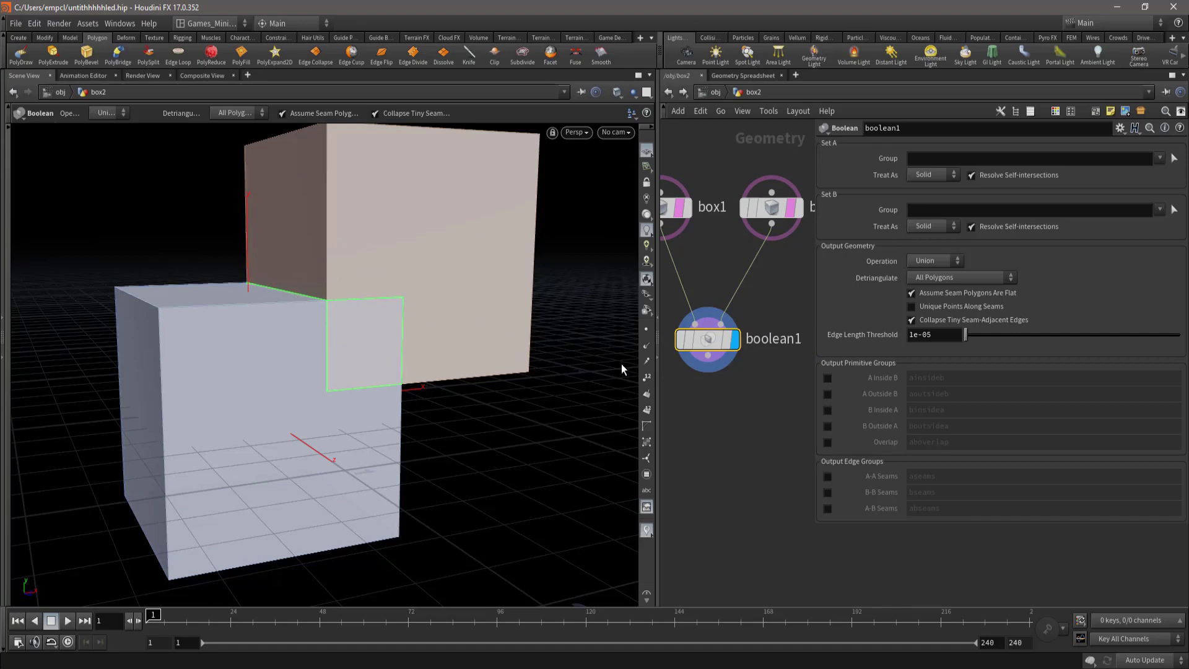
- Add null1 wired below boolean1 and set it as the displayed output
{"action": "key", "text": "Tab"}
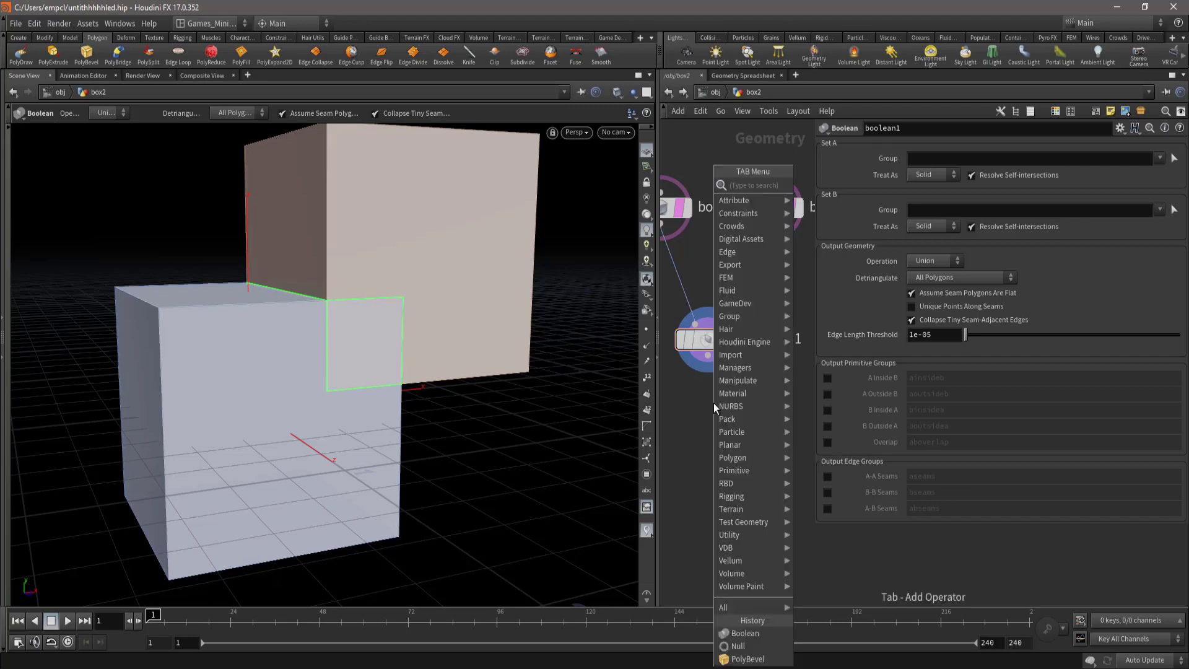
{"action": "type", "text": "NULL"}
{"action": "key", "text": "Return"}
{"action": "left_click", "coordinate": [714, 403]}
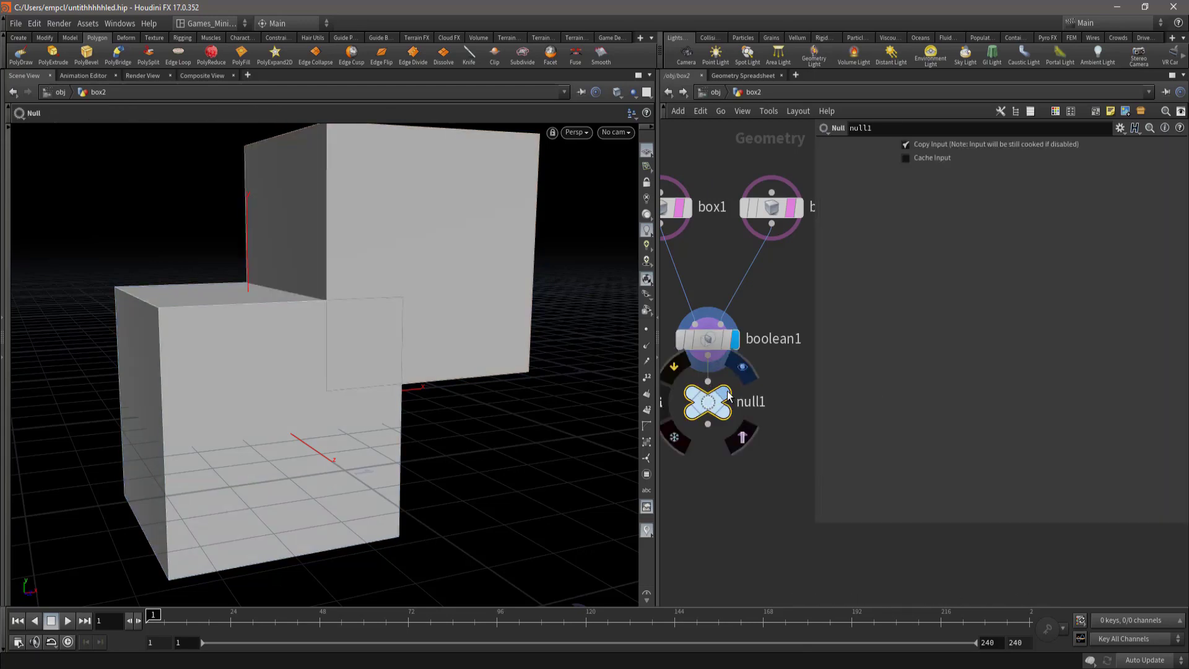
{"action": "left_click", "coordinate": [728, 397]}
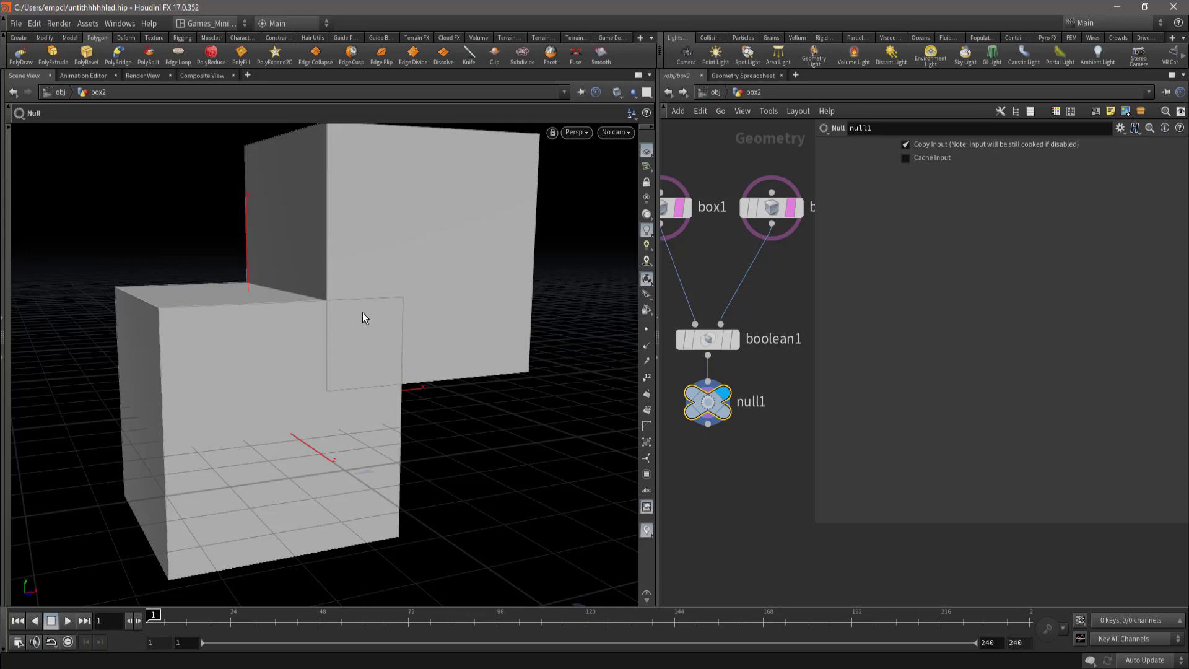
{"action": "key", "text": "s"}
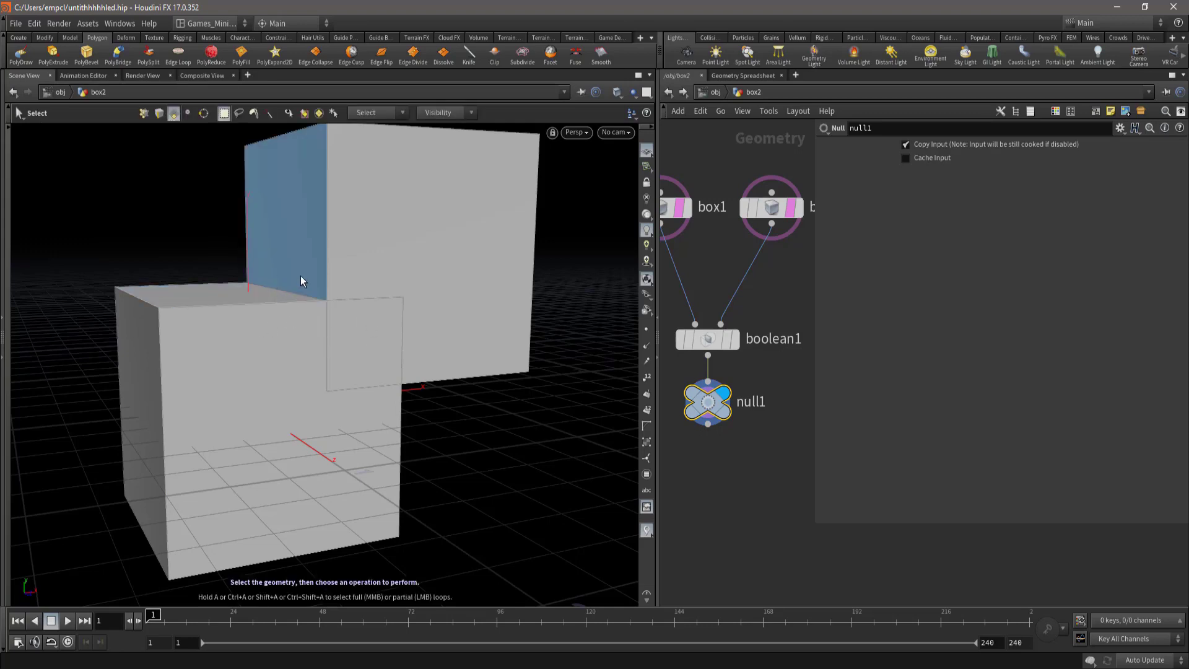
- Select the top edge where the cubes meet and drag it with the Move tool
{"action": "key", "text": "3"}
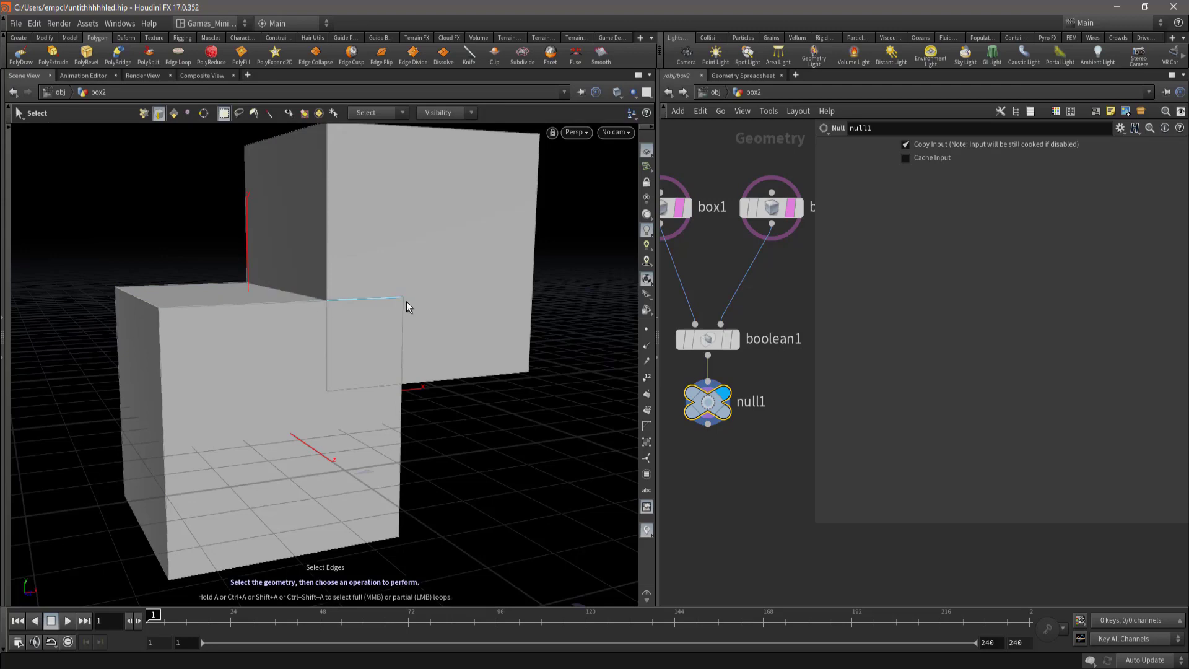
{"action": "left_click", "coordinate": [399, 304]}
{"action": "key", "text": "Escape"}
{"action": "mouse_move", "coordinate": [363, 366]}
{"action": "left_mouse_down"}
{"action": "mouse_move", "coordinate": [313, 410]}
{"action": "mouse_move", "coordinate": [369, 375]}
{"action": "left_mouse_up"}
{"action": "key", "text": "s"}
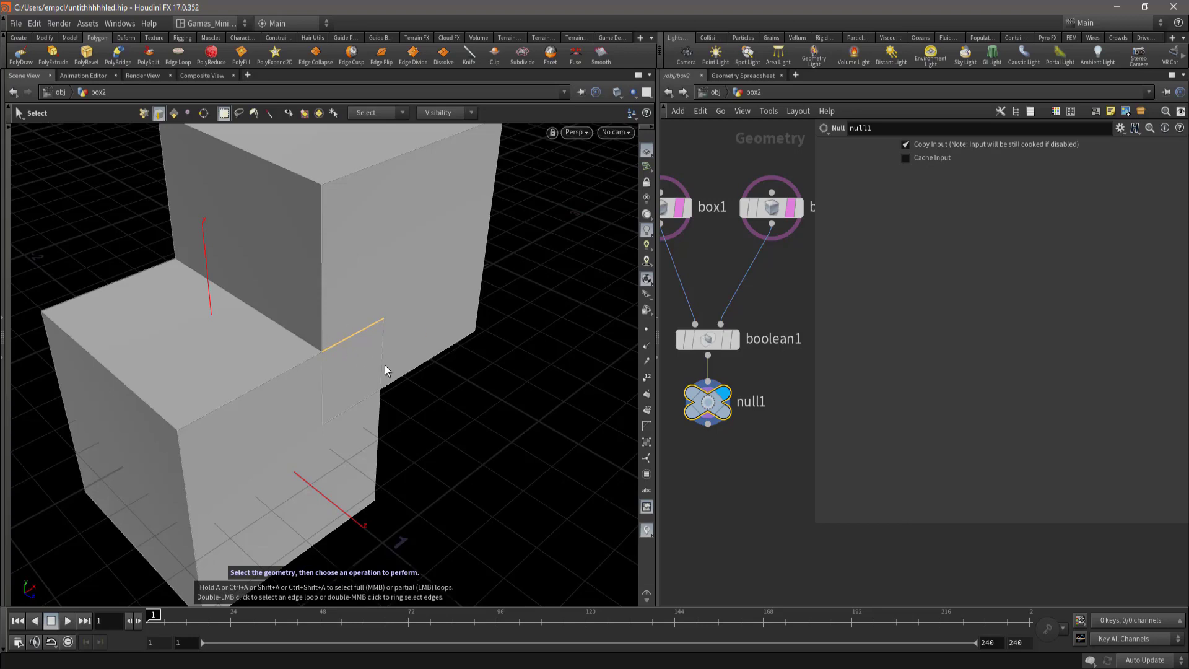
{"action": "key", "text": "t"}
{"action": "mouse_move", "coordinate": [385, 366]}
{"action": "left_mouse_down"}
{"action": "mouse_move", "coordinate": [373, 351]}
{"action": "mouse_move", "coordinate": [399, 386]}
{"action": "mouse_move", "coordinate": [372, 412]}
{"action": "mouse_move", "coordinate": [316, 344]}
{"action": "left_mouse_up"}
{"action": "key", "text": "Escape"}
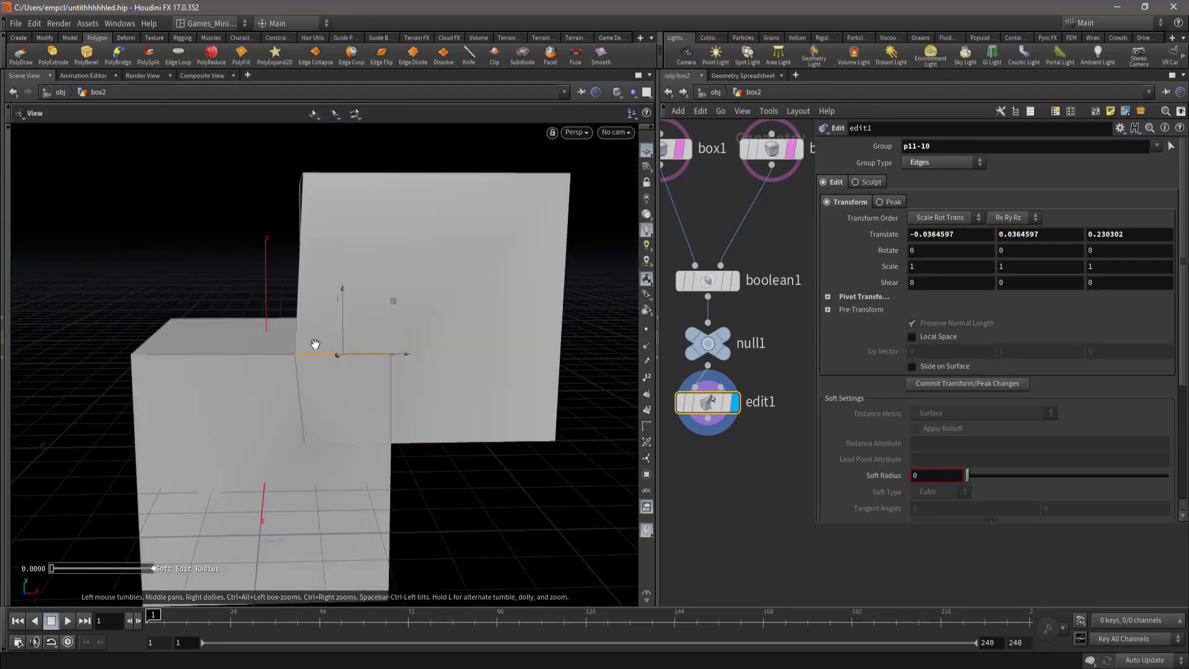
{"action": "left_click_drag", "start_coordinate": [258, 371], "coordinate": [359, 317]}
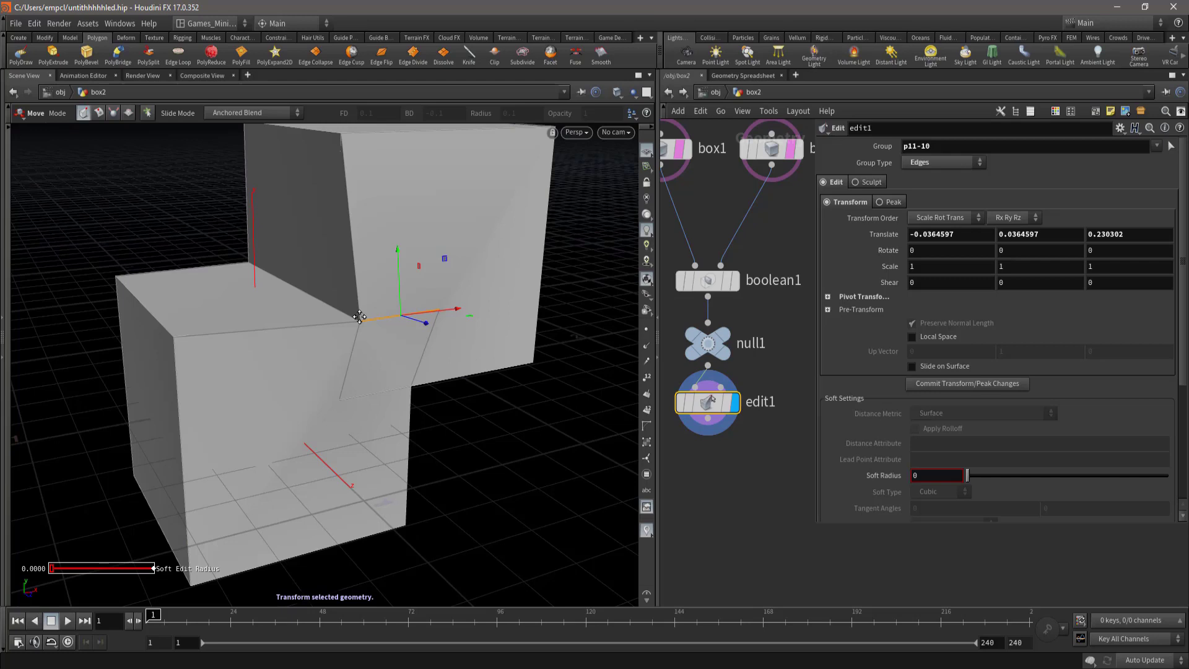
- Undo the edge move, delete the edit1 node, and select boolean1
{"action": "key", "text": "ctrl+z"}
{"action": "key", "text": "Escape"}
{"action": "mouse_move", "coordinate": [353, 318]}
{"action": "left_mouse_down"}
{"action": "mouse_move", "coordinate": [391, 321]}
{"action": "mouse_move", "coordinate": [345, 321]}
{"action": "mouse_move", "coordinate": [293, 300]}
{"action": "mouse_move", "coordinate": [316, 329]}
{"action": "mouse_move", "coordinate": [223, 324]}
{"action": "mouse_move", "coordinate": [327, 337]}
{"action": "left_mouse_up"}
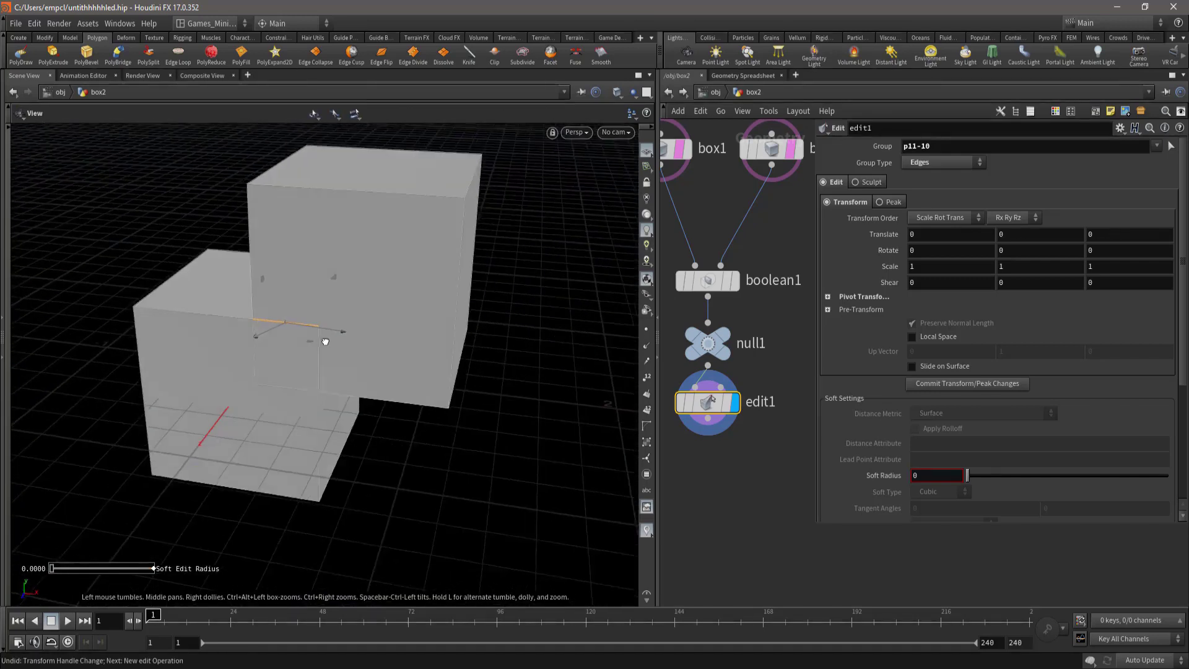
{"action": "key", "text": "t"}
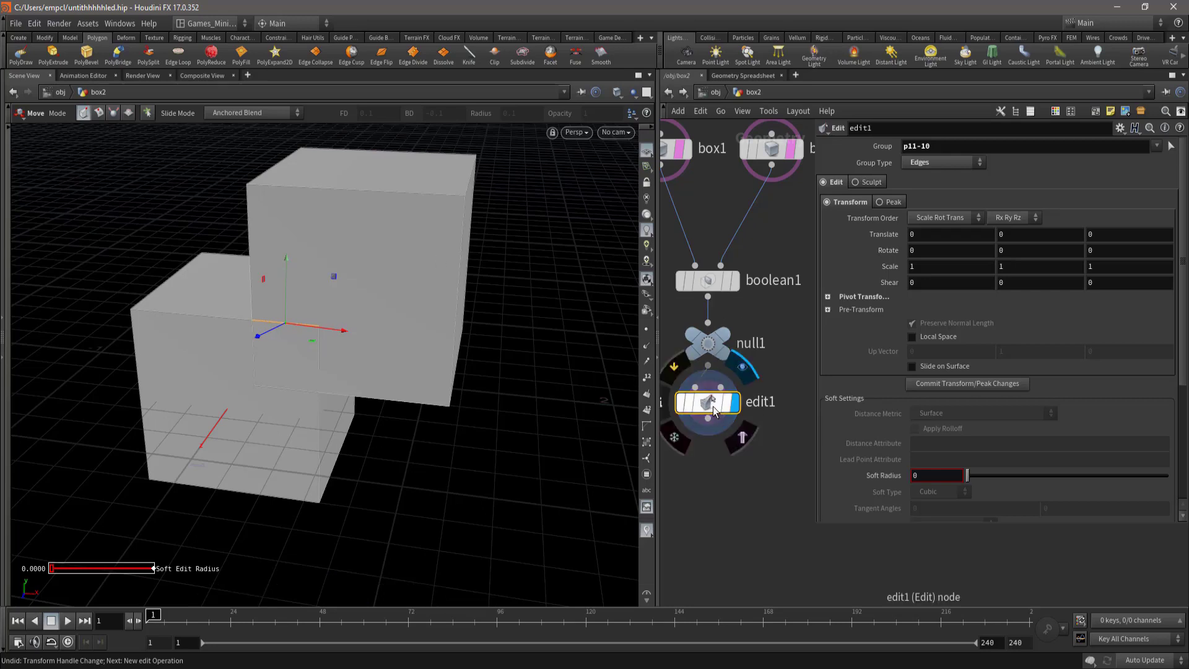
{"action": "key", "text": "Delete"}
{"action": "left_click", "coordinate": [708, 280]}
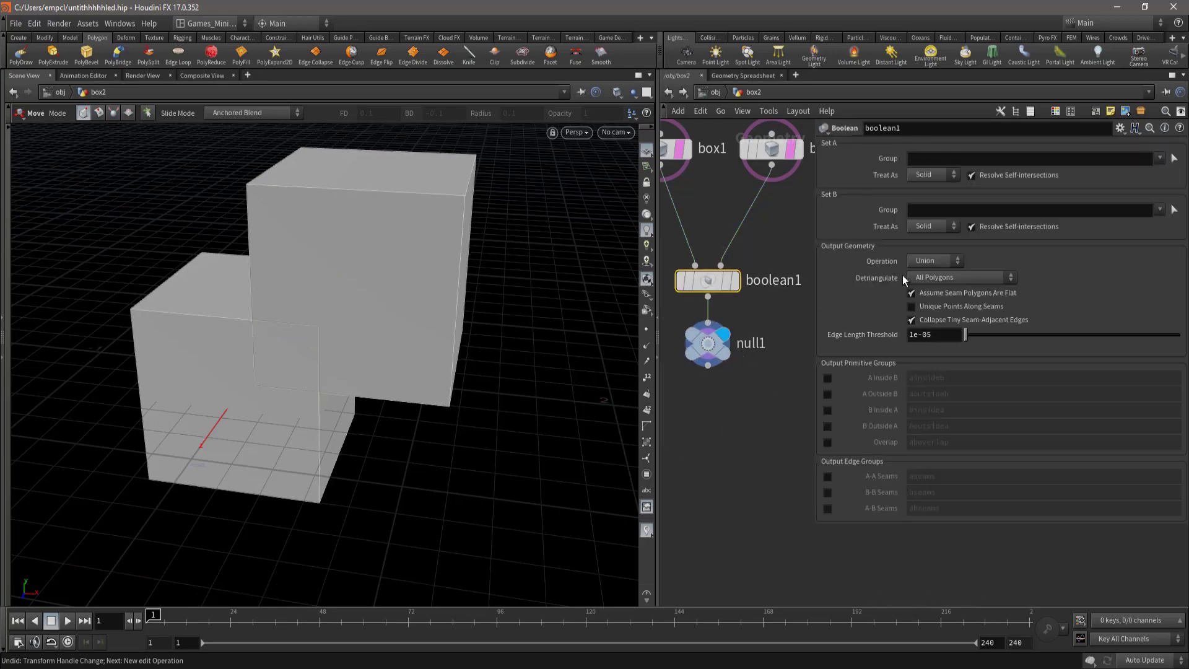
- Set boolean1's Operation to Intersect and orbit to inspect the remaining overlap block
{"action": "left_click", "coordinate": [929, 265]}
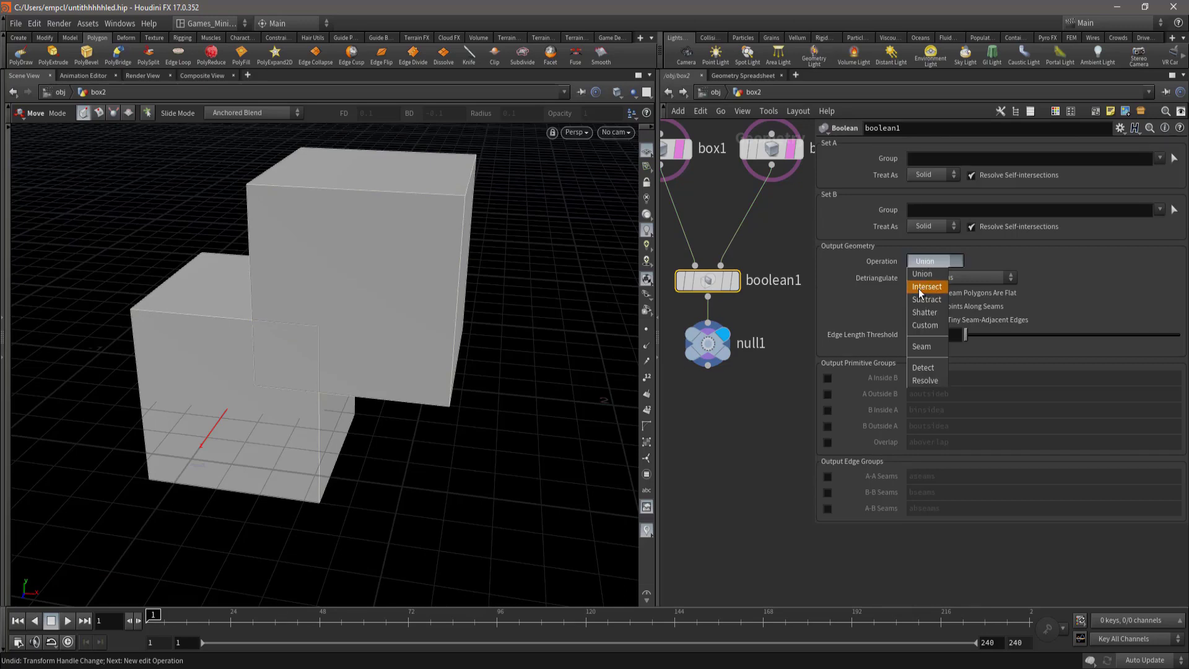
{"action": "left_click", "coordinate": [927, 287]}
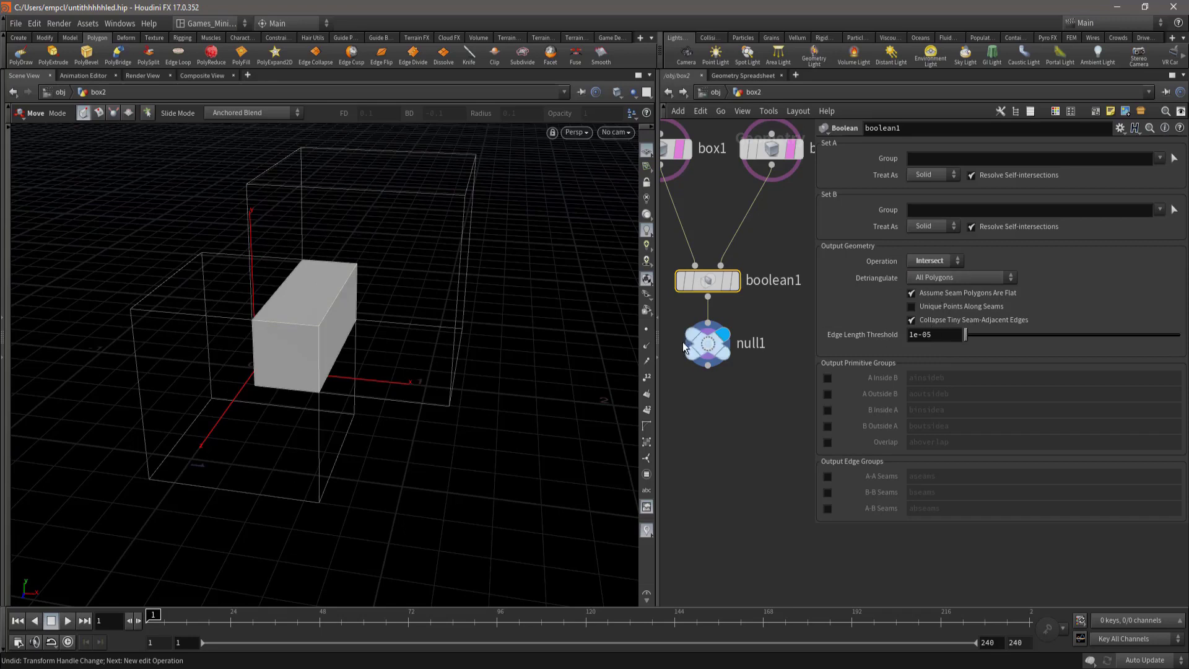
{"action": "key", "text": "Escape"}
{"action": "mouse_move", "coordinate": [384, 407]}
{"action": "left_mouse_down"}
{"action": "mouse_move", "coordinate": [396, 390]}
{"action": "mouse_move", "coordinate": [308, 416]}
{"action": "mouse_move", "coordinate": [322, 322]}
{"action": "mouse_move", "coordinate": [322, 451]}
{"action": "left_mouse_up"}
{"action": "key", "text": "t"}
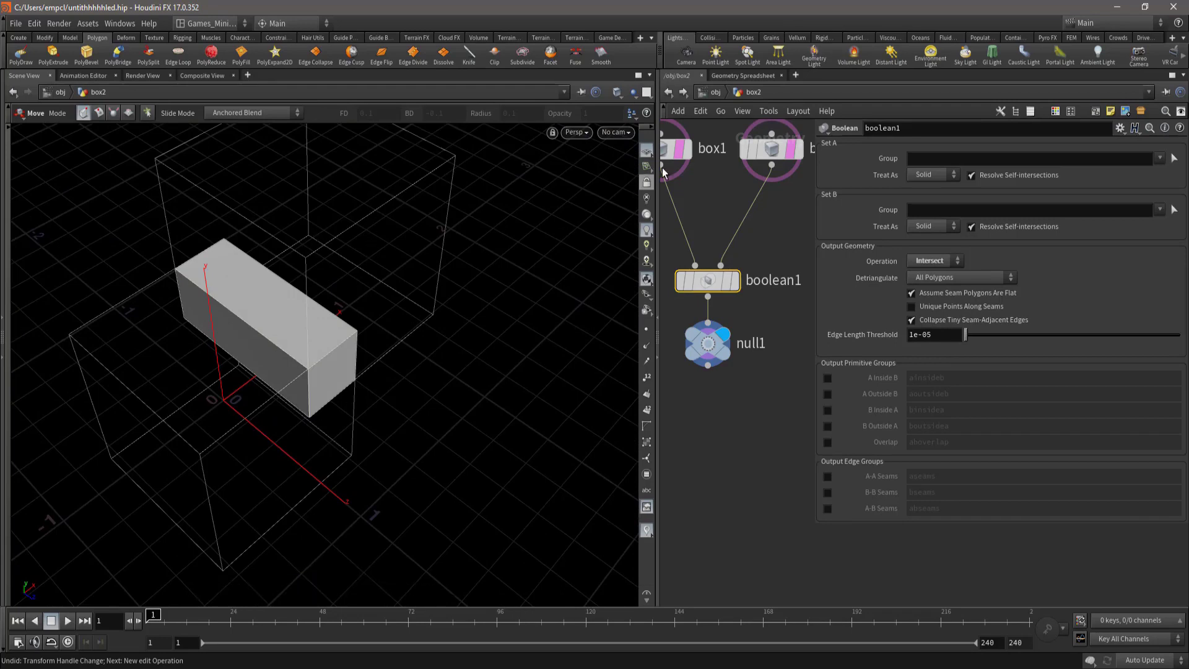
{"action": "key", "text": "Escape"}
{"action": "left_click_drag", "start_coordinate": [406, 294], "coordinate": [301, 316]}
{"action": "key", "text": "t"}
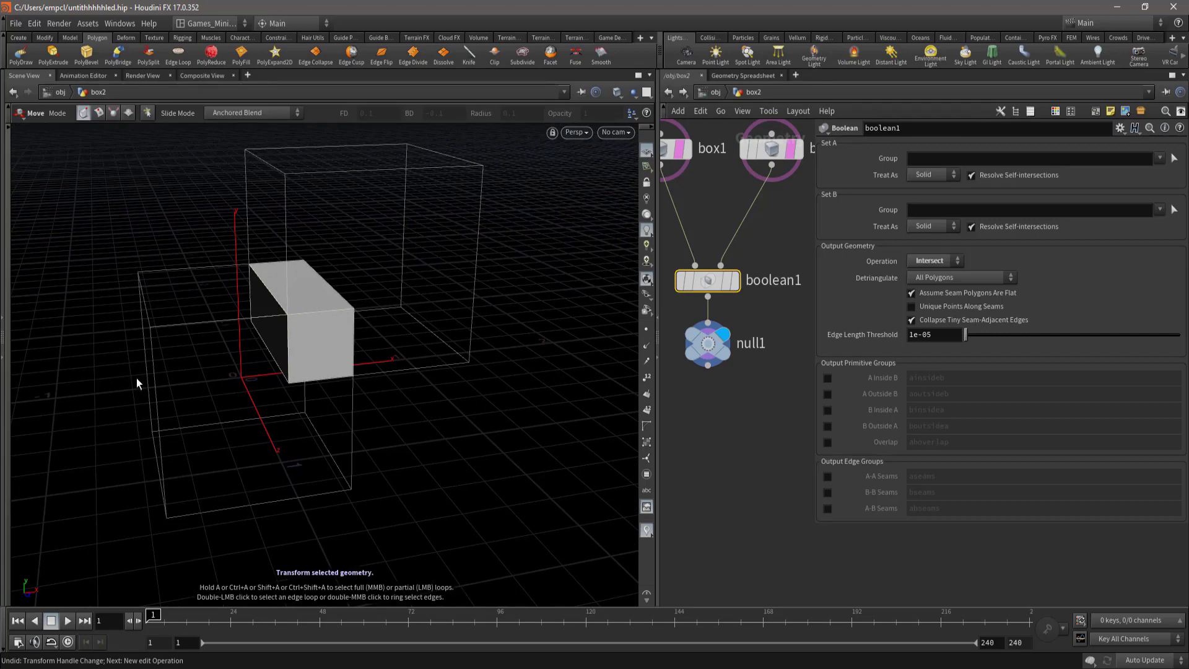
{"action": "key", "text": "Escape"}
{"action": "mouse_move", "coordinate": [93, 339]}
{"action": "left_mouse_down"}
{"action": "mouse_move", "coordinate": [157, 337]}
{"action": "mouse_move", "coordinate": [223, 194]}
{"action": "mouse_move", "coordinate": [283, 234]}
{"action": "mouse_move", "coordinate": [124, 212]}
{"action": "mouse_move", "coordinate": [191, 188]}
{"action": "mouse_move", "coordinate": [310, 199]}
{"action": "mouse_move", "coordinate": [190, 253]}
{"action": "mouse_move", "coordinate": [207, 332]}
{"action": "mouse_move", "coordinate": [300, 347]}
{"action": "left_mouse_up"}
- Select box2 and drag it toward negative Z
{"action": "key", "text": "t"}
{"action": "left_click", "coordinate": [781, 162]}
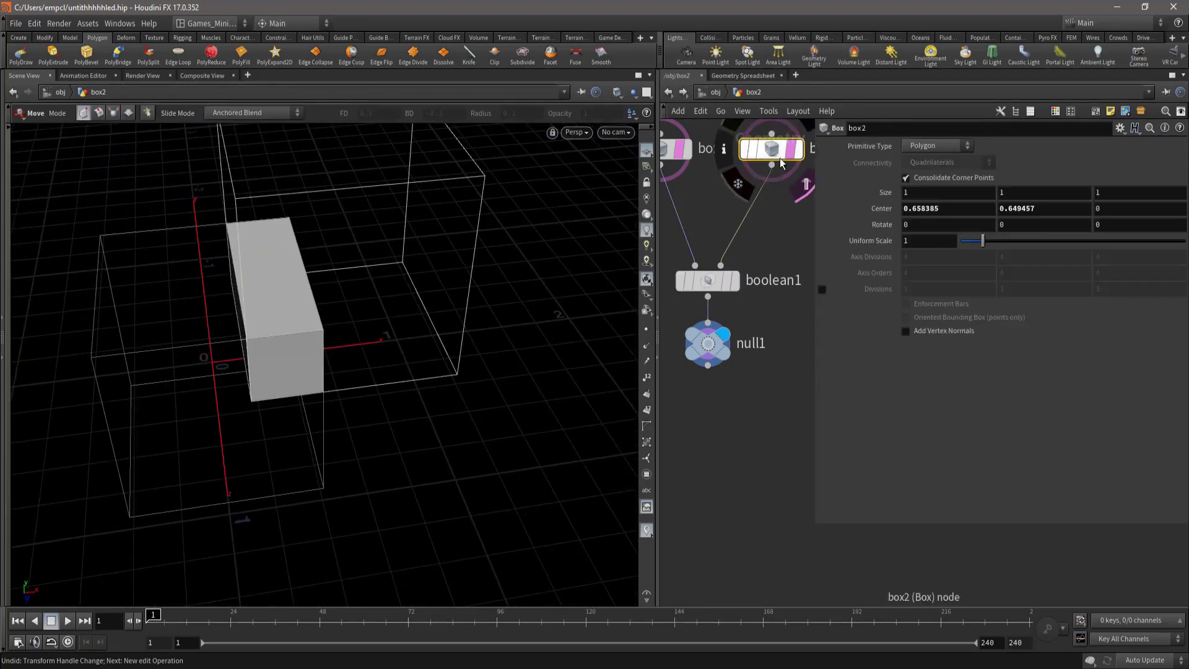
{"action": "left_click_drag", "start_coordinate": [180, 371], "coordinate": [281, 342]}
{"action": "key", "text": "Return"}
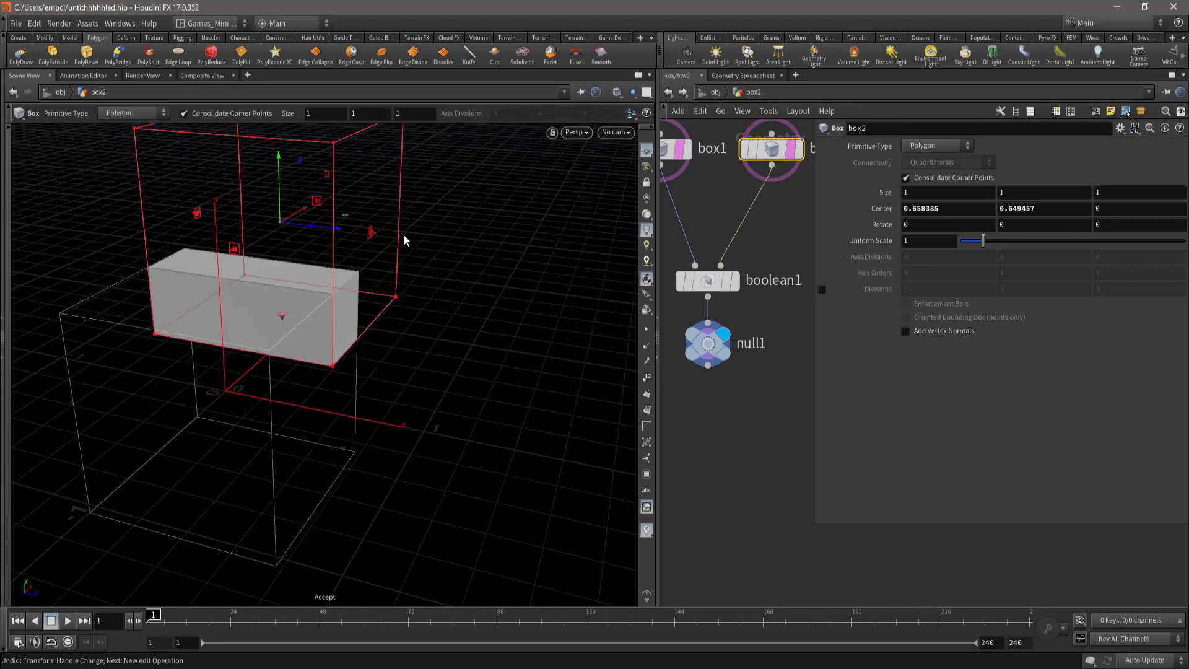
{"action": "left_click_drag", "start_coordinate": [323, 239], "coordinate": [221, 220]}
{"action": "key", "text": "Escape"}
{"action": "mouse_move", "coordinate": [204, 292]}
{"action": "left_mouse_down"}
{"action": "mouse_move", "coordinate": [214, 308]}
{"action": "mouse_move", "coordinate": [292, 331]}
{"action": "left_mouse_up"}
- Adjust box2 along Z until its Center Z reads 0.420156
{"action": "key", "text": "Return"}
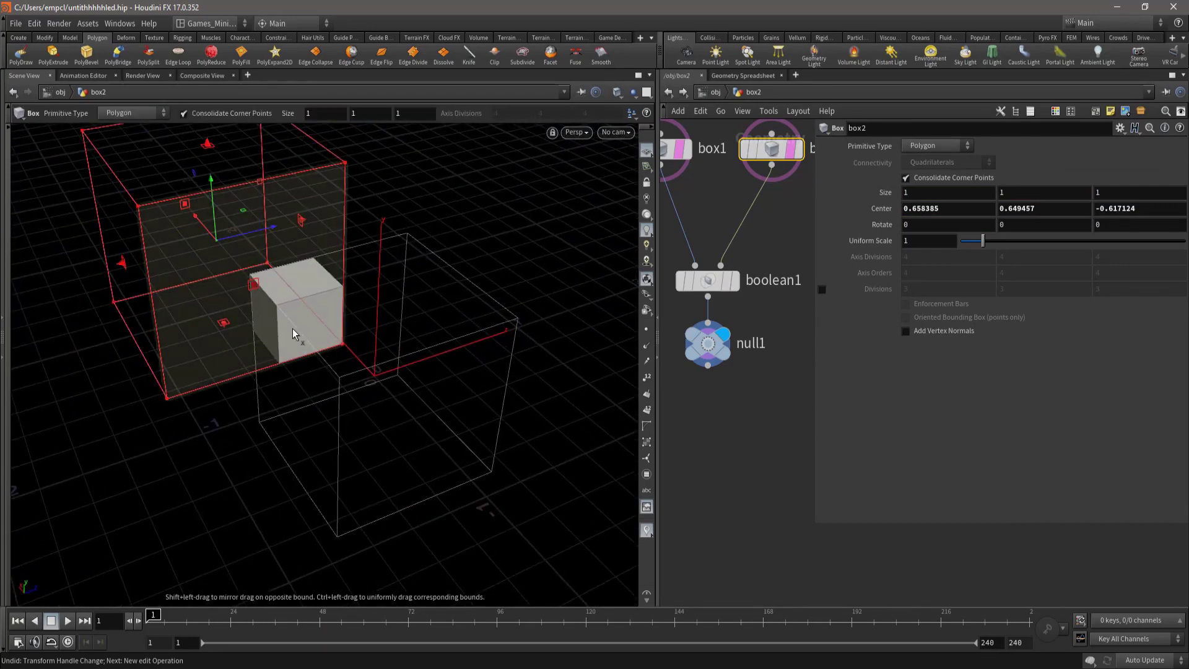
{"action": "mouse_move", "coordinate": [265, 234]}
{"action": "left_mouse_down"}
{"action": "mouse_move", "coordinate": [490, 182]}
{"action": "mouse_move", "coordinate": [419, 206]}
{"action": "mouse_move", "coordinate": [401, 301]}
{"action": "mouse_move", "coordinate": [396, 277]}
{"action": "mouse_move", "coordinate": [361, 289]}
{"action": "mouse_move", "coordinate": [329, 271]}
{"action": "mouse_move", "coordinate": [347, 268]}
{"action": "mouse_move", "coordinate": [271, 307]}
{"action": "left_mouse_up"}
{"action": "key", "text": "Escape"}
{"action": "scroll", "coordinate": [363, 297], "scroll_direction": "down", "scroll_amount": 3}
{"action": "key", "text": "Return"}
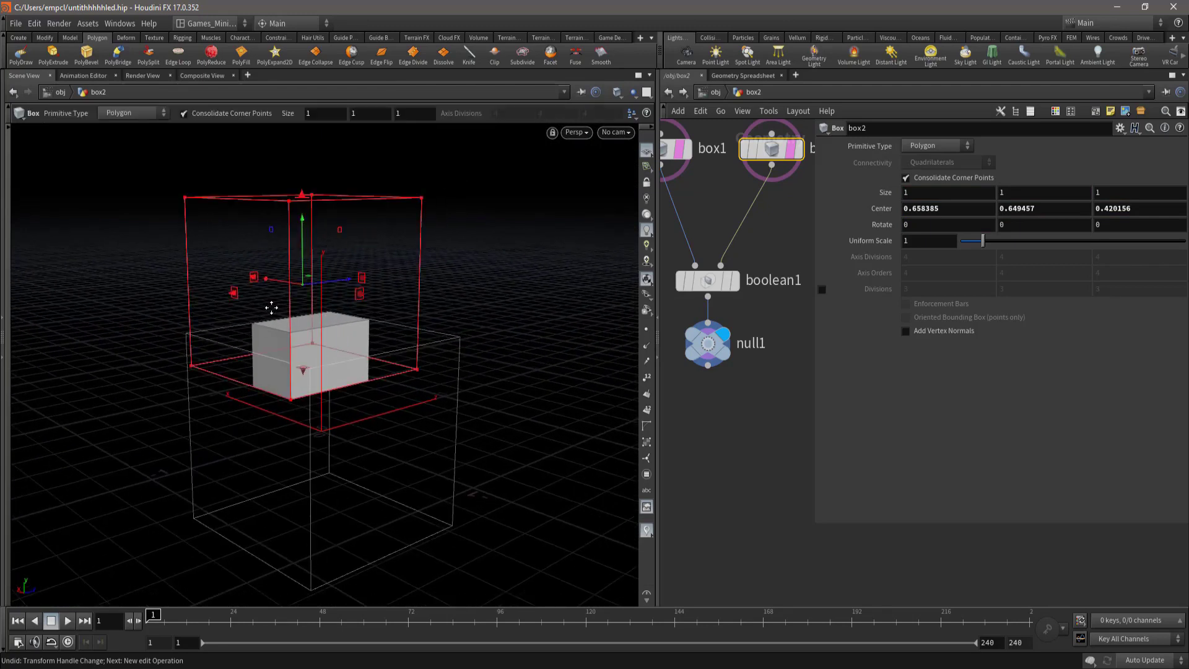
{"action": "key", "text": "Escape"}
{"action": "left_click_drag", "start_coordinate": [271, 308], "coordinate": [325, 246]}
{"action": "key", "text": "Return"}
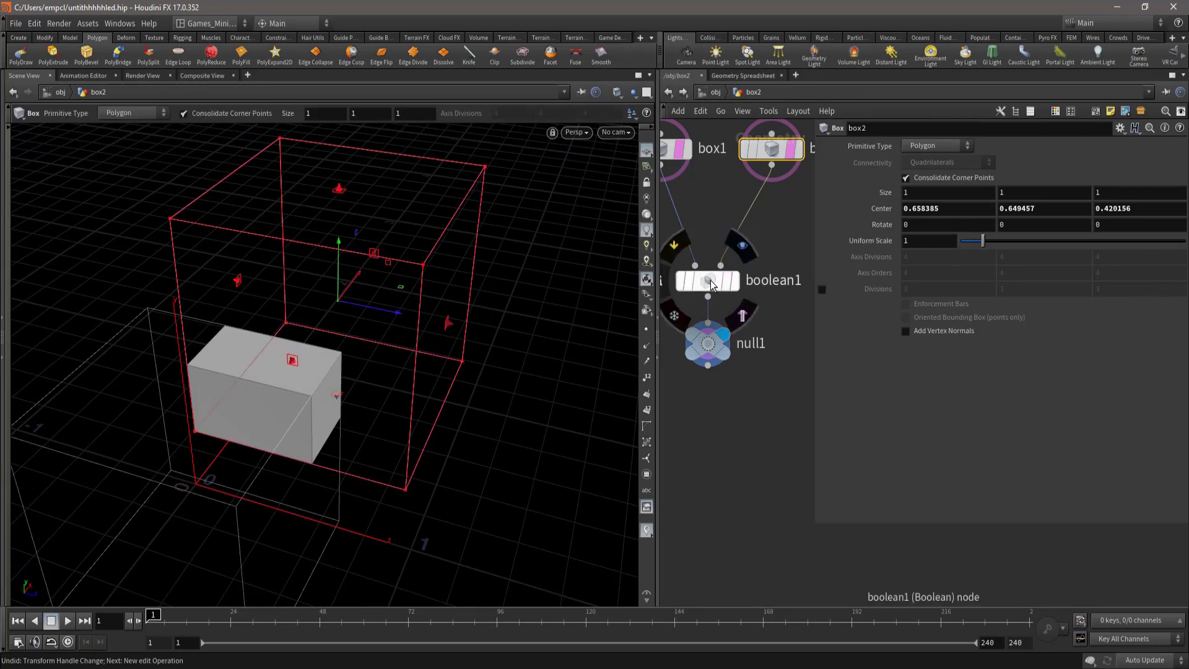
- Set boolean1's operation to Subtract so box2 is cut from box1
{"action": "left_click", "coordinate": [707, 280]}
{"action": "left_click", "coordinate": [939, 262]}
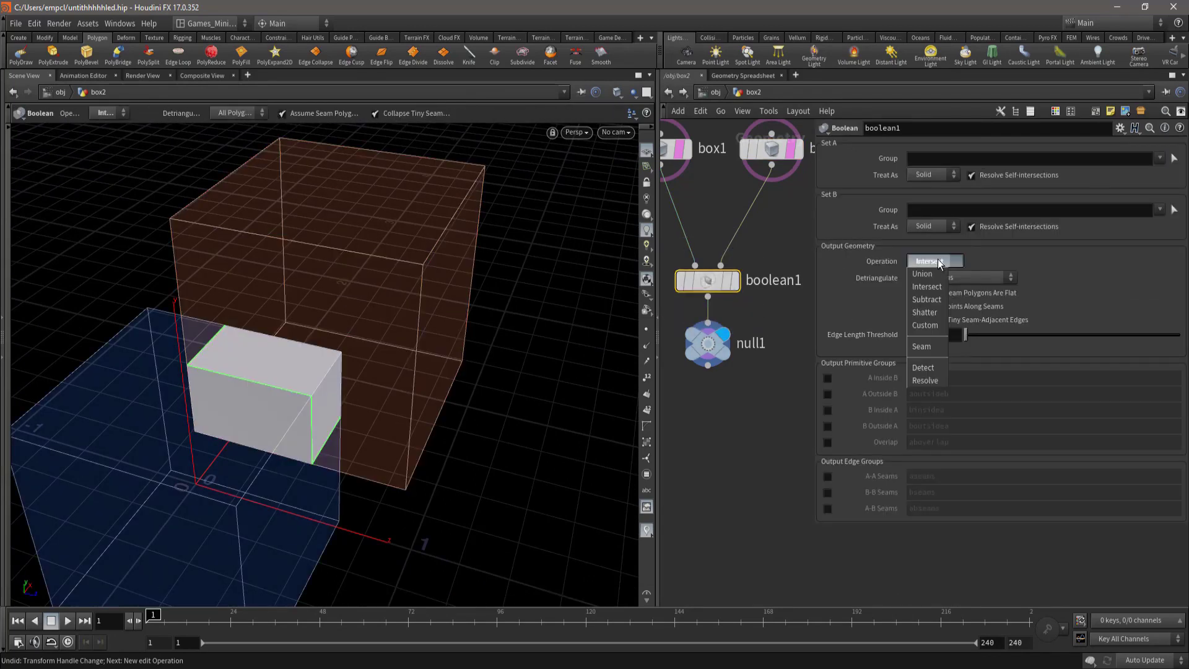
{"action": "left_click", "coordinate": [917, 302]}
{"action": "key", "text": "Escape"}
{"action": "mouse_move", "coordinate": [446, 390]}
{"action": "left_mouse_down"}
{"action": "mouse_move", "coordinate": [247, 374]}
{"action": "mouse_move", "coordinate": [544, 291]}
{"action": "mouse_move", "coordinate": [338, 385]}
{"action": "mouse_move", "coordinate": [396, 336]}
{"action": "mouse_move", "coordinate": [459, 350]}
{"action": "mouse_move", "coordinate": [447, 384]}
{"action": "left_mouse_up"}
{"action": "key", "text": "Return"}
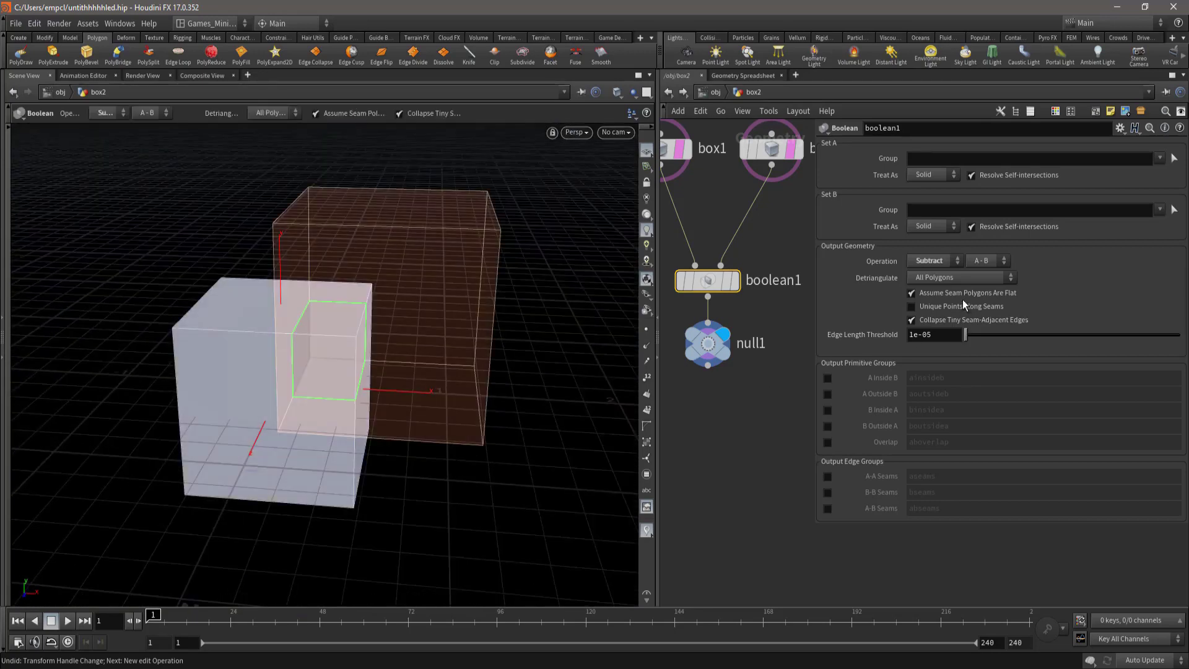
- Orbit the view to a frontal look at the notch cut from box1
{"action": "key", "text": "Escape"}
{"action": "mouse_move", "coordinate": [321, 334]}
{"action": "left_mouse_down"}
{"action": "mouse_move", "coordinate": [313, 284]}
{"action": "mouse_move", "coordinate": [265, 313]}
{"action": "mouse_move", "coordinate": [248, 396]}
{"action": "left_mouse_up"}
{"action": "key", "text": "Return"}
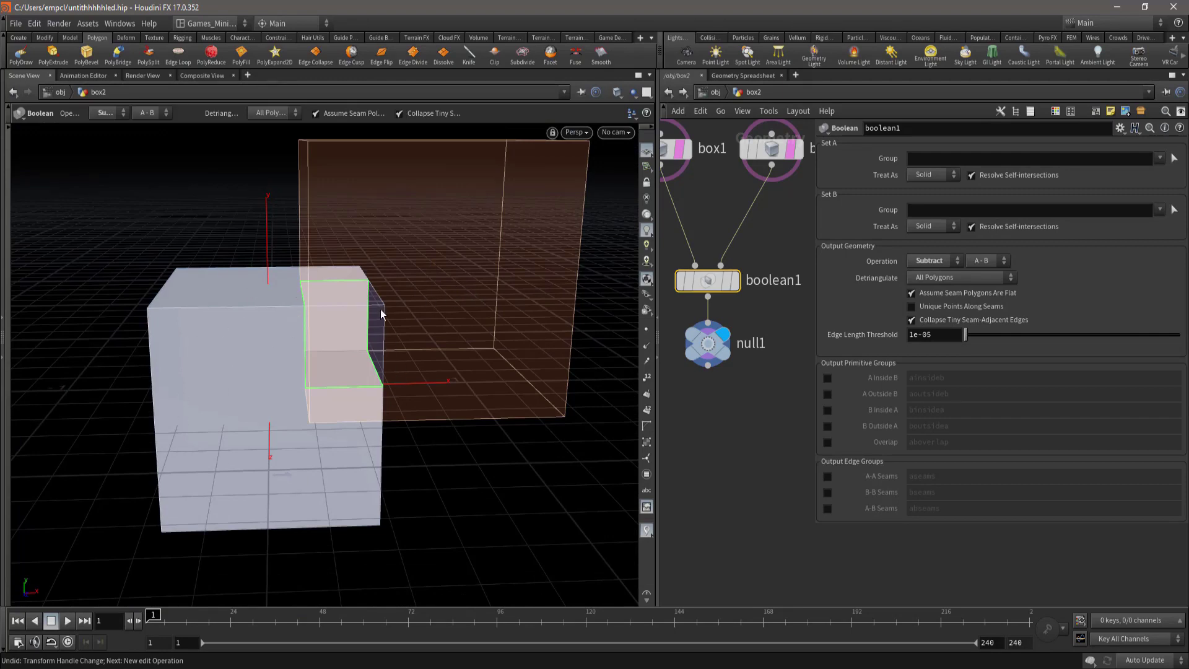
{"action": "mouse_move", "coordinate": [295, 339]}
{"action": "left_mouse_down"}
{"action": "mouse_move", "coordinate": [165, 324]}
{"action": "mouse_move", "coordinate": [244, 420]}
{"action": "mouse_move", "coordinate": [390, 399]}
{"action": "mouse_move", "coordinate": [269, 295]}
{"action": "left_mouse_up"}
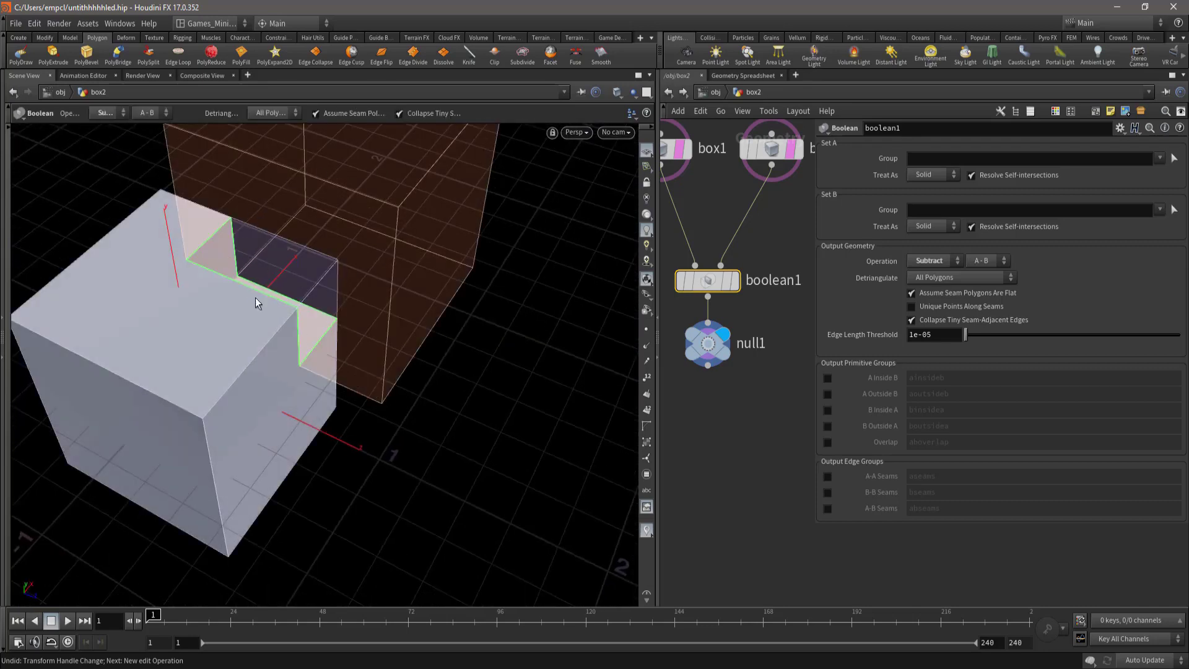
{"action": "left_click_drag", "start_coordinate": [303, 363], "coordinate": [252, 353]}
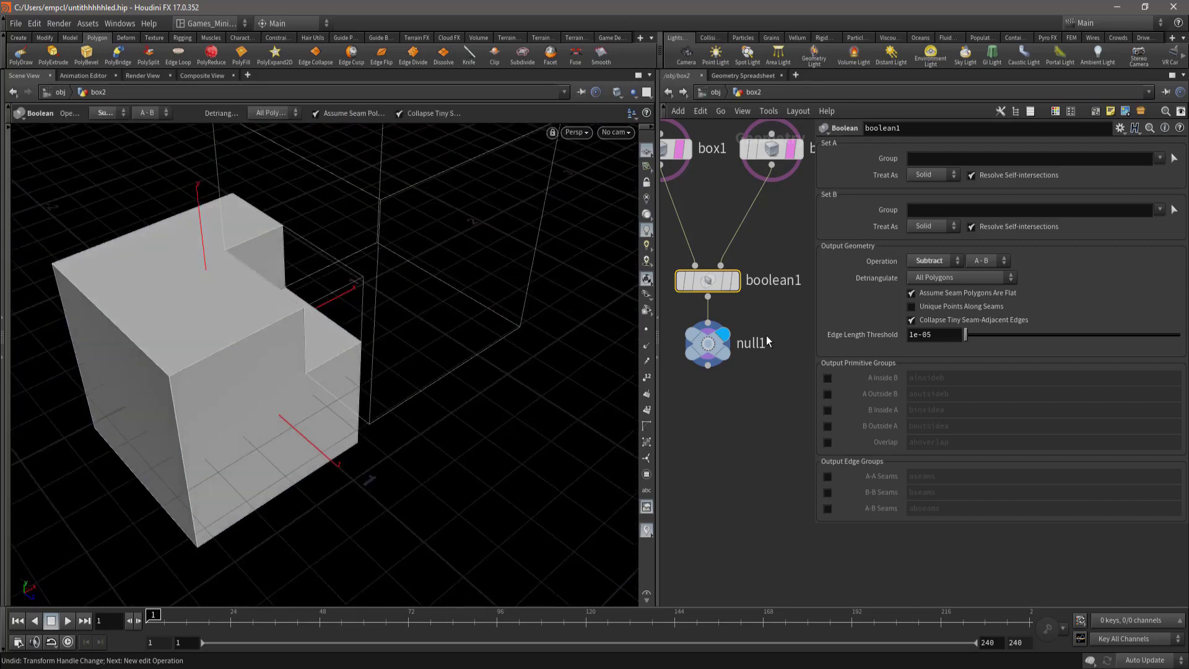
{"action": "scroll", "coordinate": [768, 342], "scroll_direction": "down", "scroll_amount": 2}
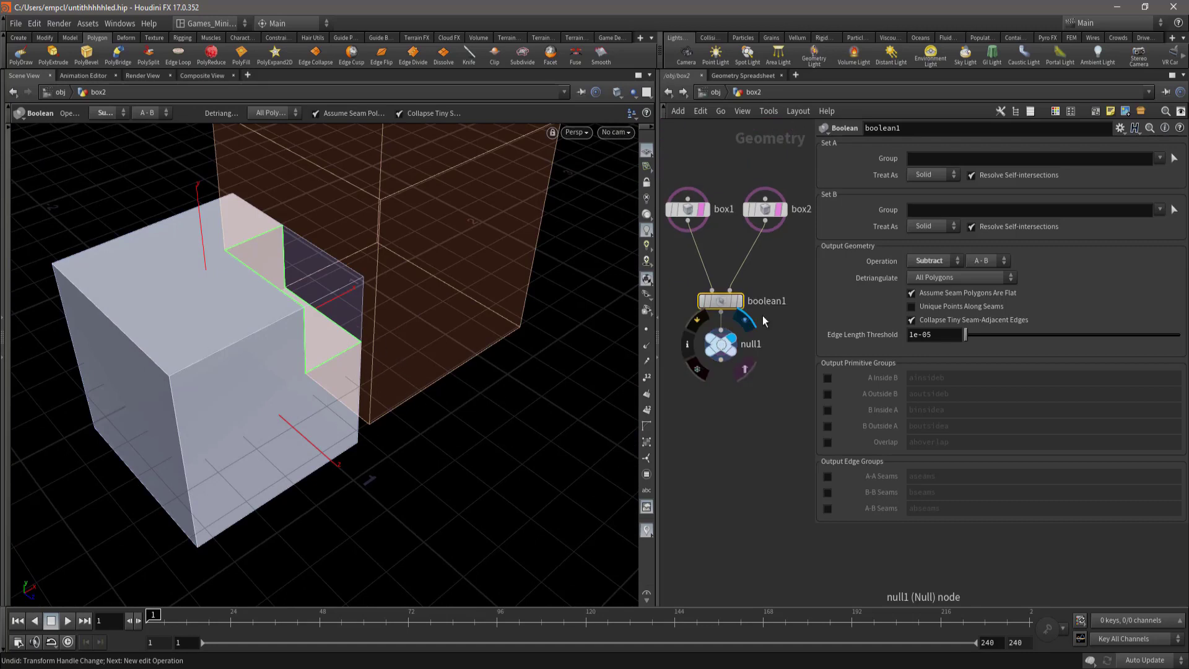
{"action": "left_click_drag", "start_coordinate": [490, 314], "coordinate": [459, 291]}
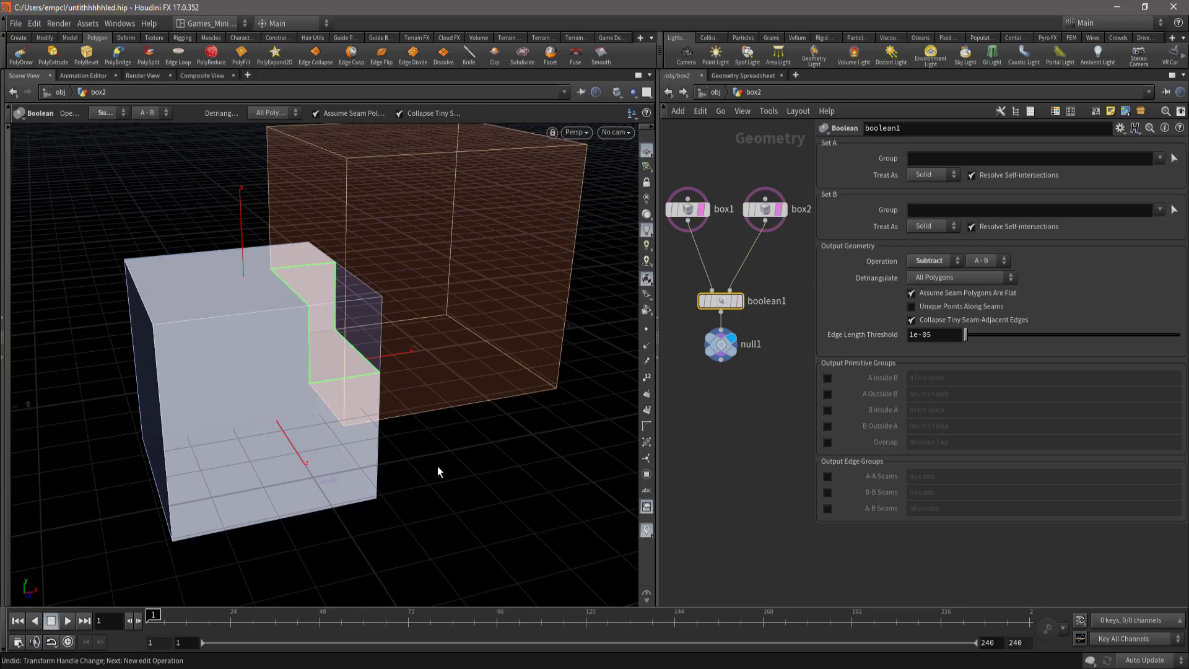
{"action": "left_click_drag", "start_coordinate": [437, 465], "coordinate": [321, 500]}
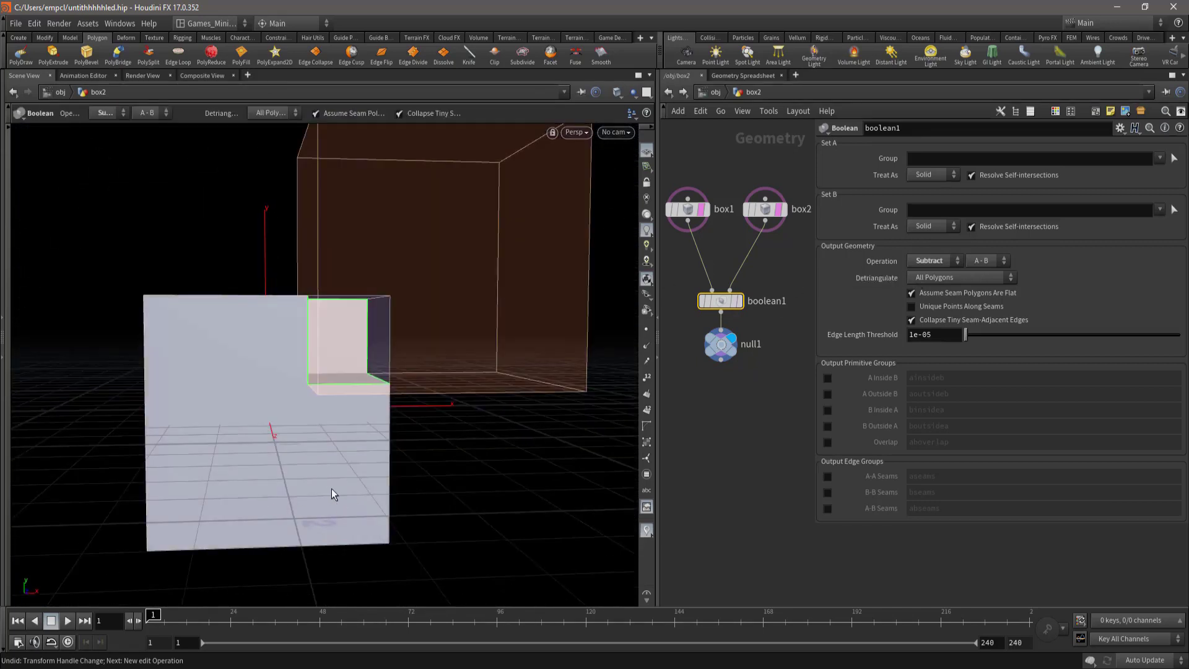
- Switch the boolean subtraction to B−A, subtracting box1 from box2
{"action": "left_click", "coordinate": [990, 261]}
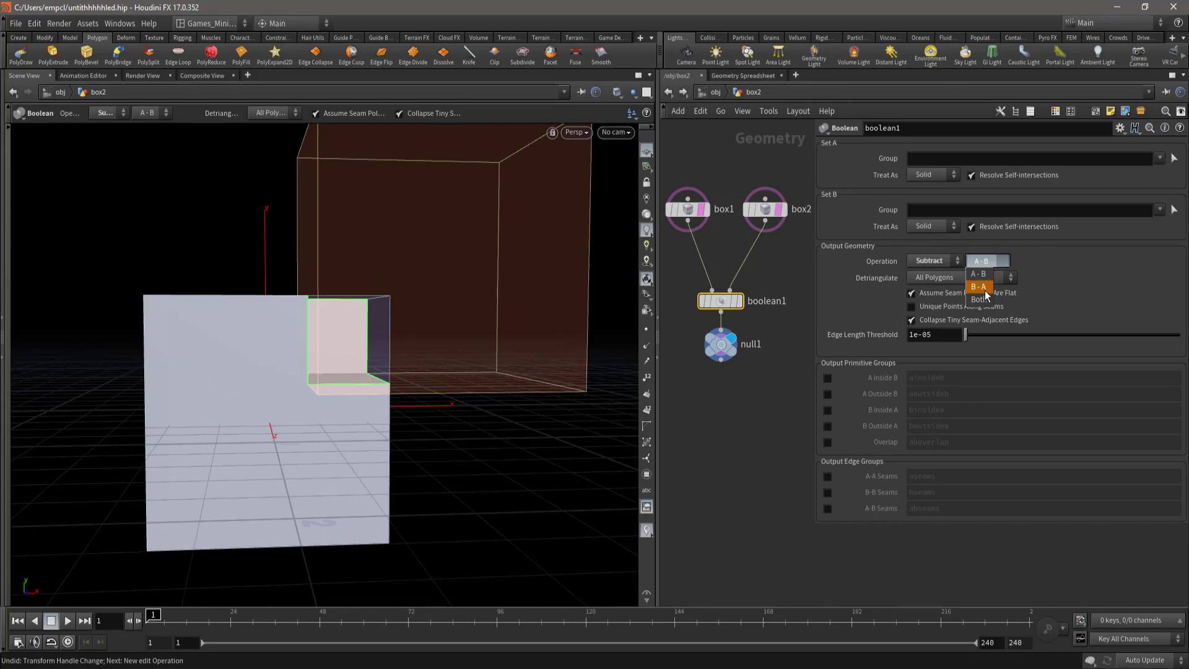
{"action": "left_click", "coordinate": [978, 286]}
{"action": "key", "text": "Escape"}
{"action": "mouse_move", "coordinate": [381, 460]}
{"action": "left_mouse_down"}
{"action": "mouse_move", "coordinate": [544, 403]}
{"action": "mouse_move", "coordinate": [597, 452]}
{"action": "mouse_move", "coordinate": [530, 467]}
{"action": "left_mouse_up"}
{"action": "key", "text": "Return"}
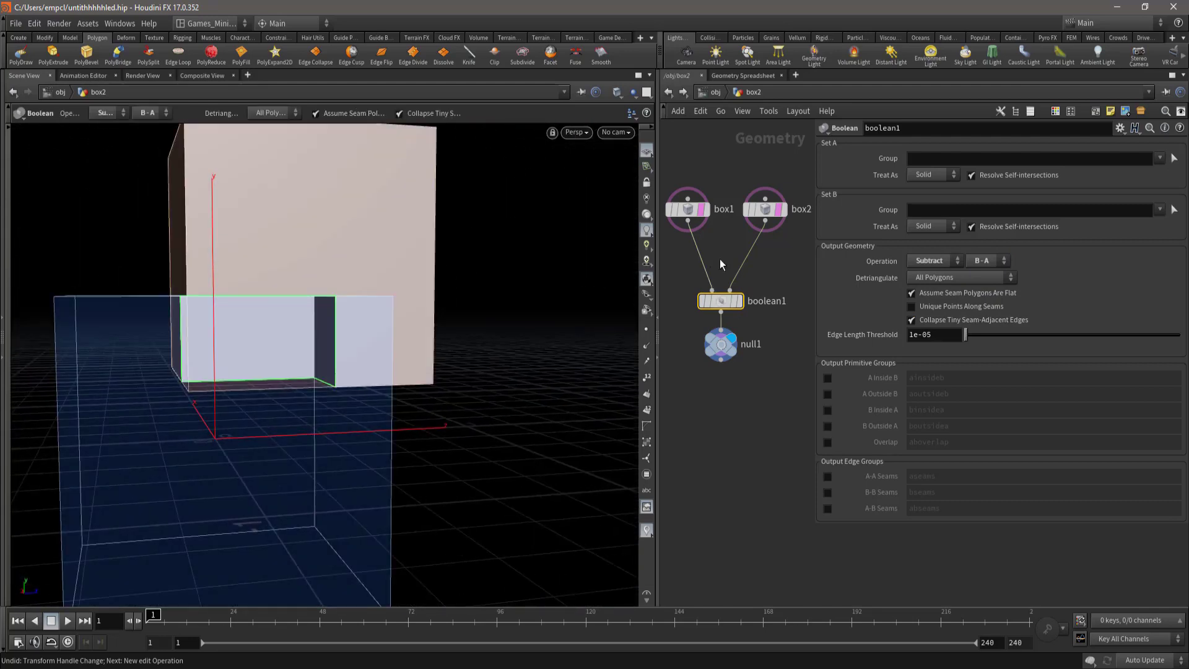
- Lower box2 to centre Y 0.334484 and move it back to Z 0.00484614
{"action": "left_click", "coordinate": [766, 209]}
{"action": "key", "text": "Escape"}
{"action": "mouse_move", "coordinate": [291, 322]}
{"action": "left_mouse_down"}
{"action": "mouse_move", "coordinate": [353, 369]}
{"action": "mouse_move", "coordinate": [384, 346]}
{"action": "left_mouse_up"}
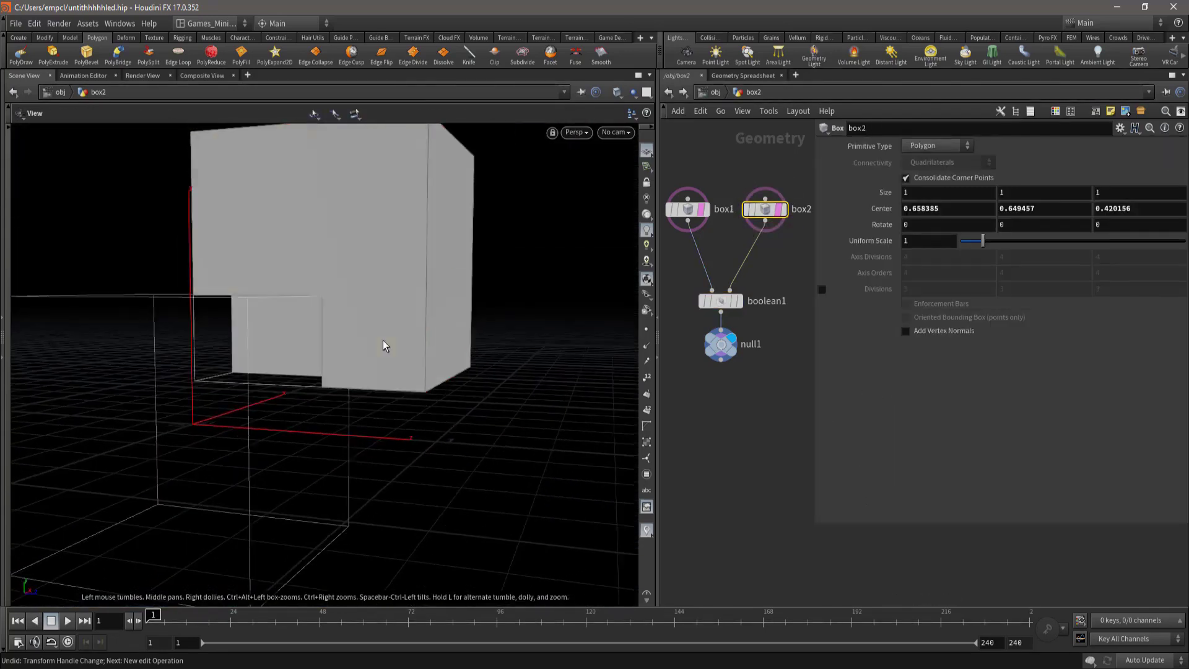
{"action": "key", "text": "Return"}
{"action": "mouse_move", "coordinate": [345, 228]}
{"action": "left_mouse_down"}
{"action": "mouse_move", "coordinate": [361, 295]}
{"action": "mouse_move", "coordinate": [366, 180]}
{"action": "mouse_move", "coordinate": [380, 335]}
{"action": "mouse_move", "coordinate": [369, 266]}
{"action": "mouse_move", "coordinate": [354, 292]}
{"action": "mouse_move", "coordinate": [364, 284]}
{"action": "left_mouse_up"}
{"action": "mouse_move", "coordinate": [401, 341]}
{"action": "left_mouse_down"}
{"action": "mouse_move", "coordinate": [265, 353]}
{"action": "mouse_move", "coordinate": [318, 356]}
{"action": "left_mouse_up"}
{"action": "key", "text": "Escape"}
{"action": "mouse_move", "coordinate": [236, 374]}
{"action": "left_mouse_down"}
{"action": "mouse_move", "coordinate": [300, 375]}
{"action": "mouse_move", "coordinate": [207, 411]}
{"action": "mouse_move", "coordinate": [369, 332]}
{"action": "mouse_move", "coordinate": [217, 338]}
{"action": "mouse_move", "coordinate": [297, 429]}
{"action": "left_mouse_up"}
{"action": "key", "text": "Return"}
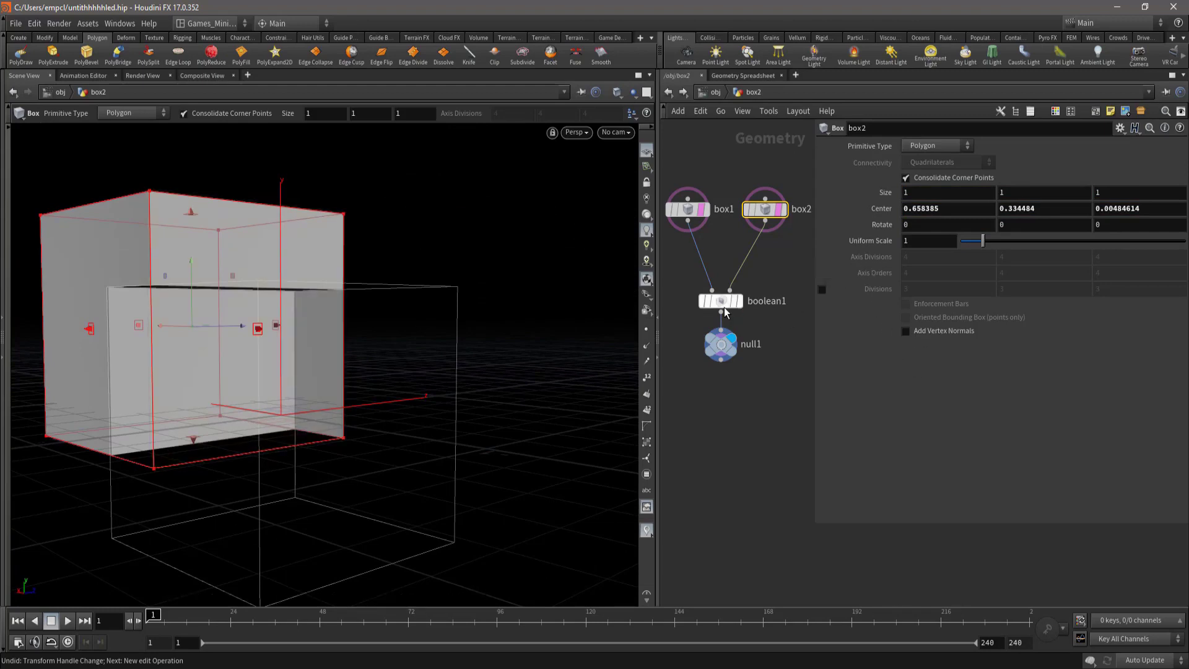
- Set boolean1's operation to Shatter, splitting box1 into pieces along box2's faces
{"action": "left_click", "coordinate": [725, 306]}
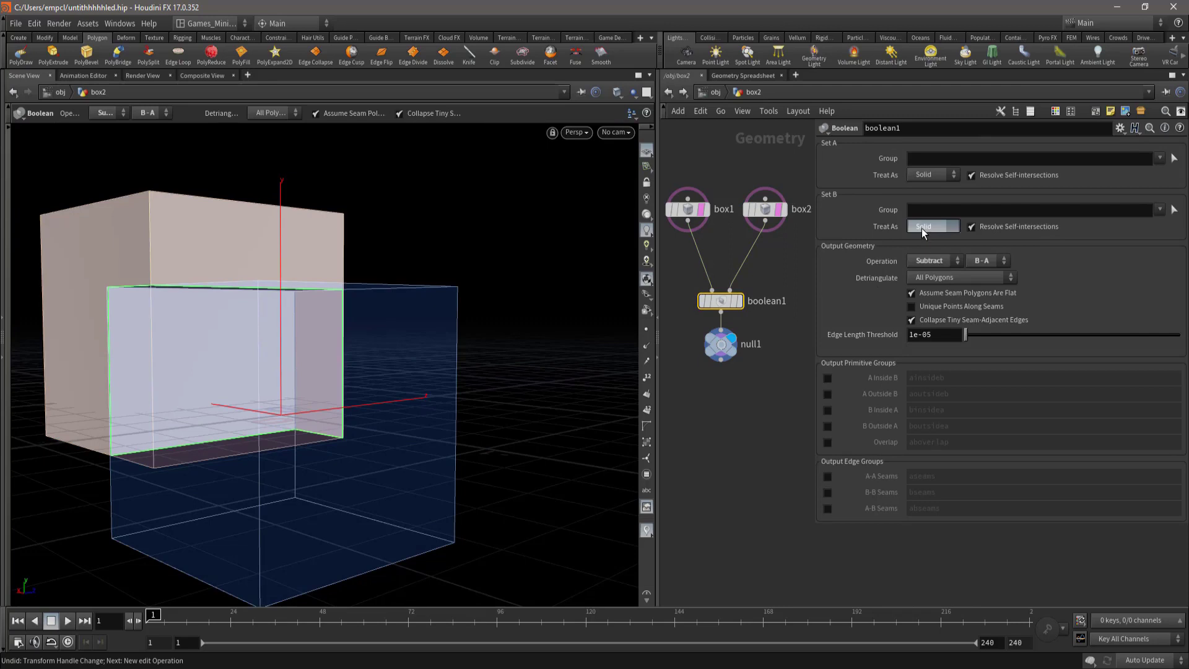
{"action": "left_click", "coordinate": [1096, 283]}
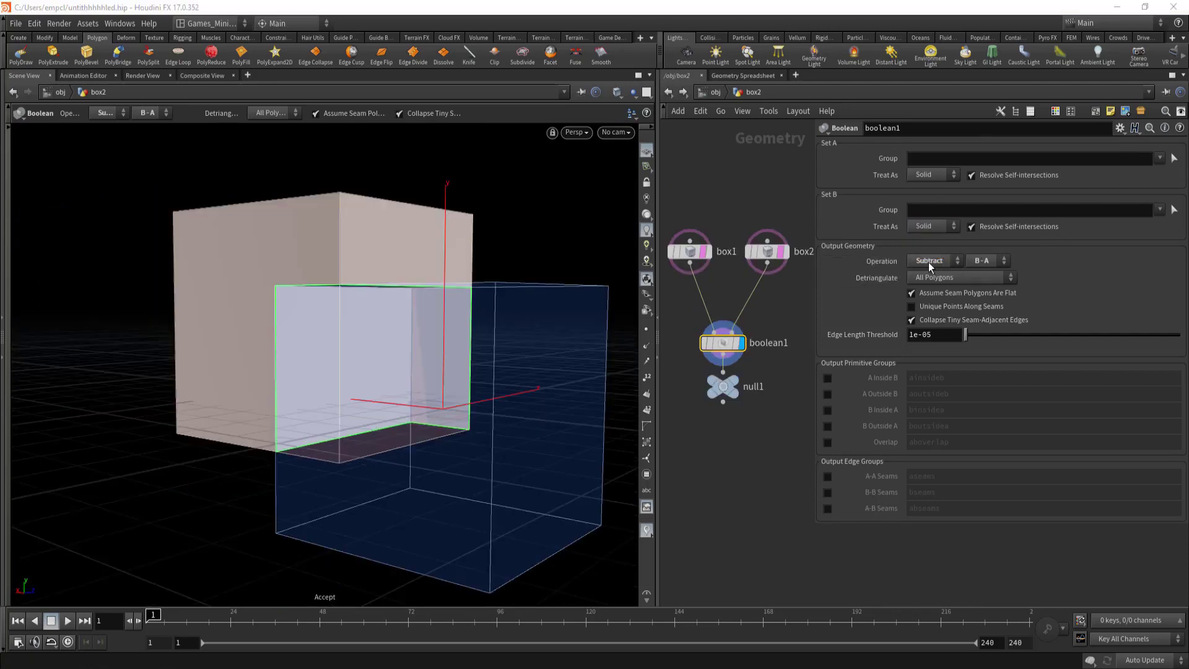
{"action": "left_click", "coordinate": [928, 262]}
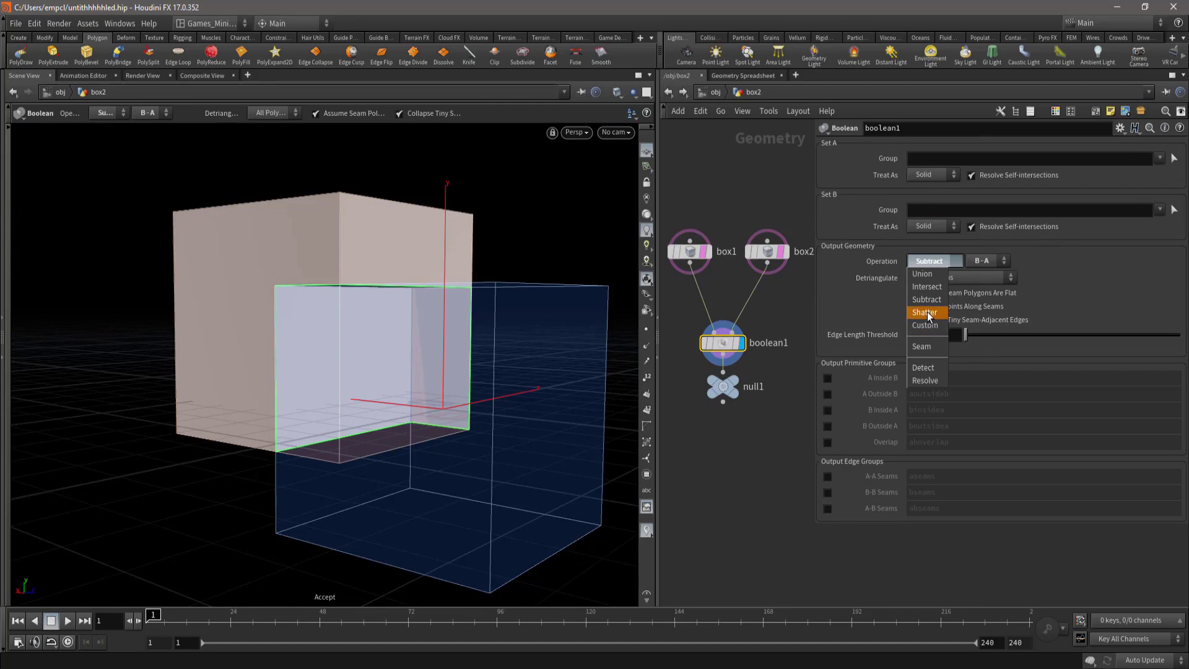
{"action": "left_click", "coordinate": [928, 313]}
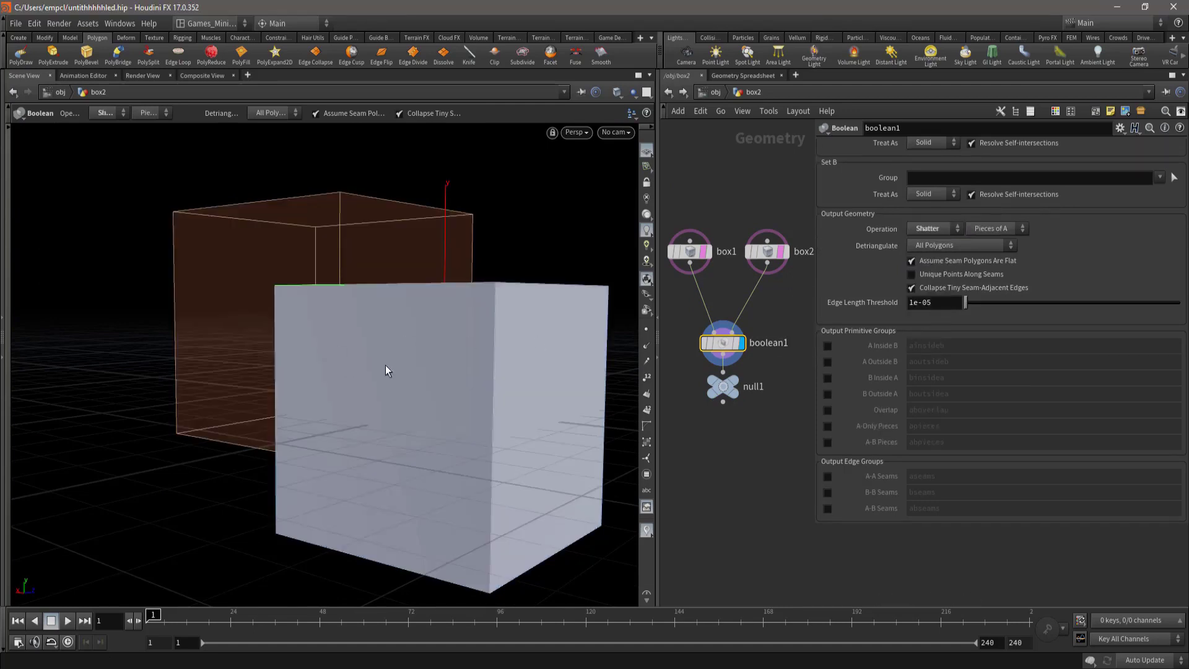
{"action": "key", "text": "Escape"}
{"action": "mouse_move", "coordinate": [345, 353]}
{"action": "left_mouse_down"}
{"action": "mouse_move", "coordinate": [407, 395]}
{"action": "mouse_move", "coordinate": [404, 411]}
{"action": "mouse_move", "coordinate": [344, 420]}
{"action": "mouse_move", "coordinate": [374, 485]}
{"action": "mouse_move", "coordinate": [313, 454]}
{"action": "left_mouse_up"}
{"action": "key", "text": "Return"}
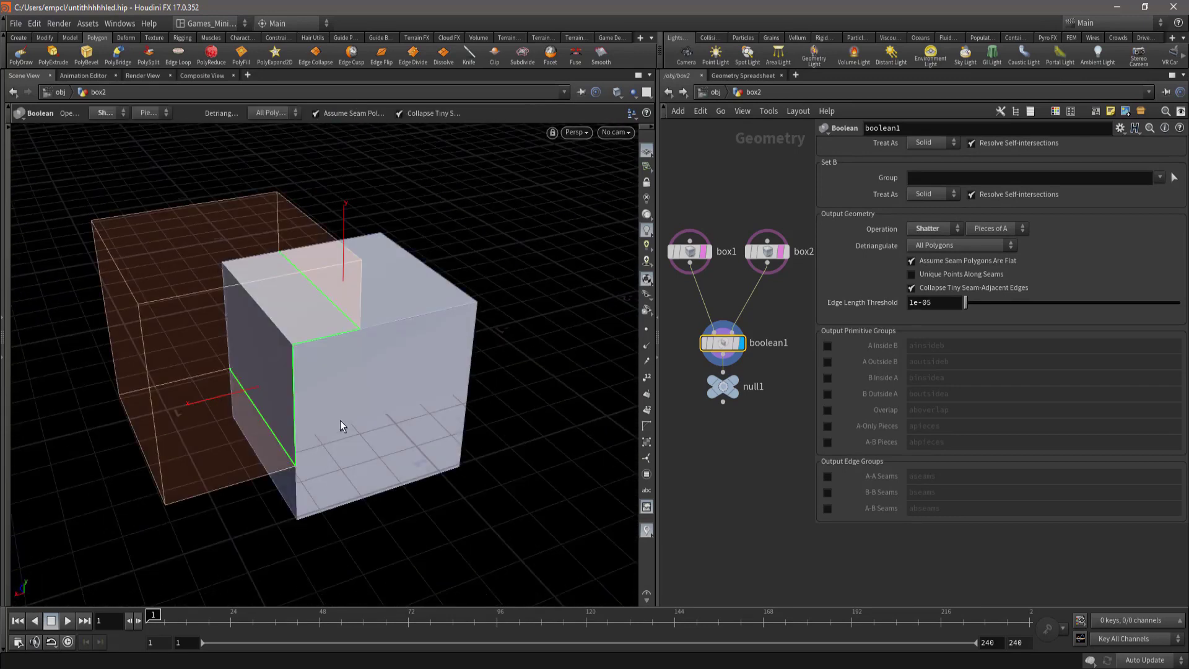
{"action": "key", "text": "Escape"}
{"action": "mouse_move", "coordinate": [285, 407]}
{"action": "left_mouse_down"}
{"action": "mouse_move", "coordinate": [467, 433]}
{"action": "mouse_move", "coordinate": [431, 382]}
{"action": "left_mouse_up"}
{"action": "key", "text": "Return"}
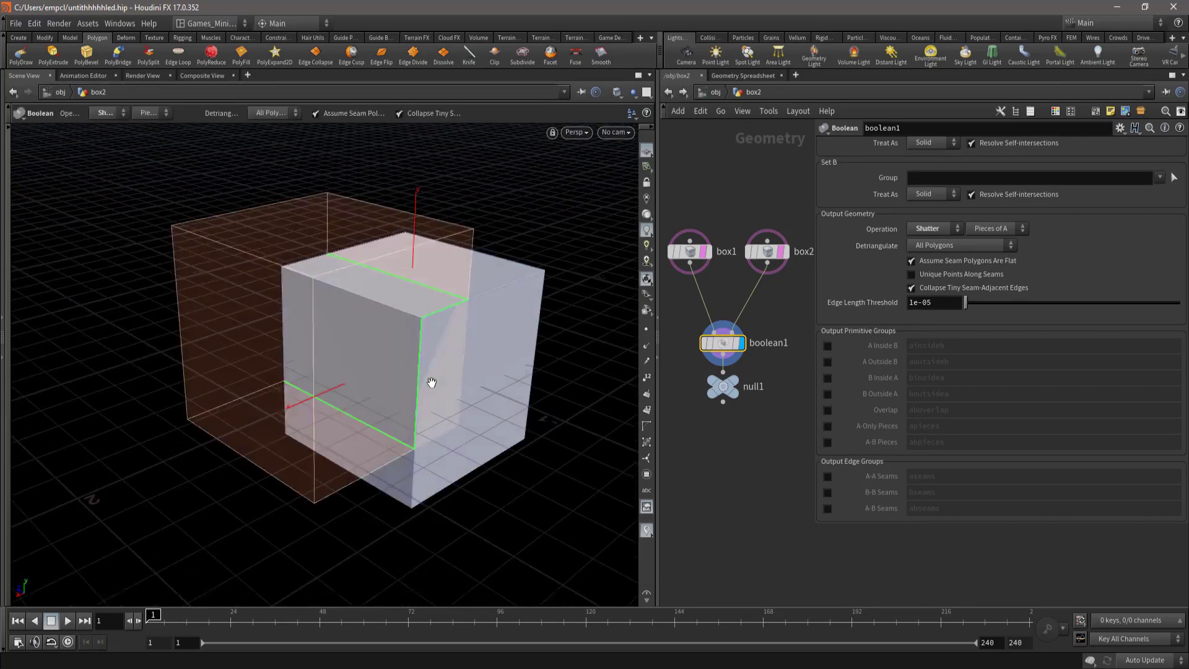
{"action": "left_click", "coordinate": [766, 251]}
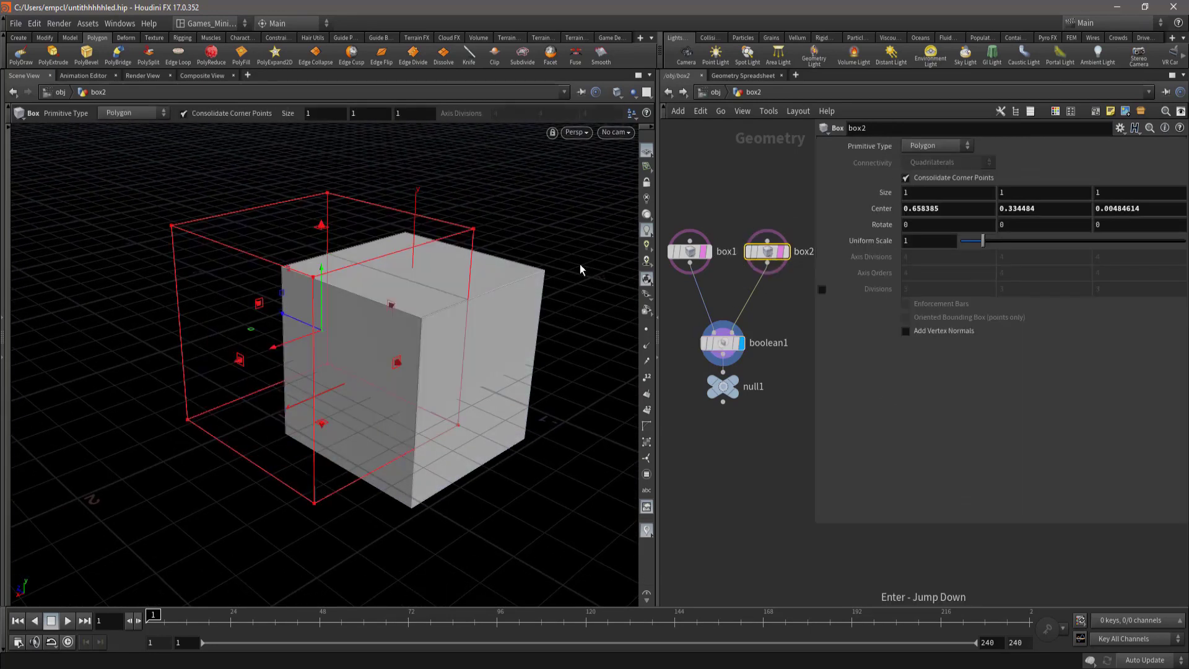
- Stretch box2 deeper along Z to a depth of 1.17499
{"action": "left_click_drag", "start_coordinate": [399, 358], "coordinate": [421, 393]}
{"action": "key", "text": "Escape"}
{"action": "mouse_move", "coordinate": [307, 432]}
{"action": "left_mouse_down"}
{"action": "mouse_move", "coordinate": [456, 412]}
{"action": "mouse_move", "coordinate": [533, 287]}
{"action": "mouse_move", "coordinate": [476, 388]}
{"action": "mouse_move", "coordinate": [512, 353]}
{"action": "mouse_move", "coordinate": [435, 417]}
{"action": "mouse_move", "coordinate": [553, 383]}
{"action": "left_mouse_up"}
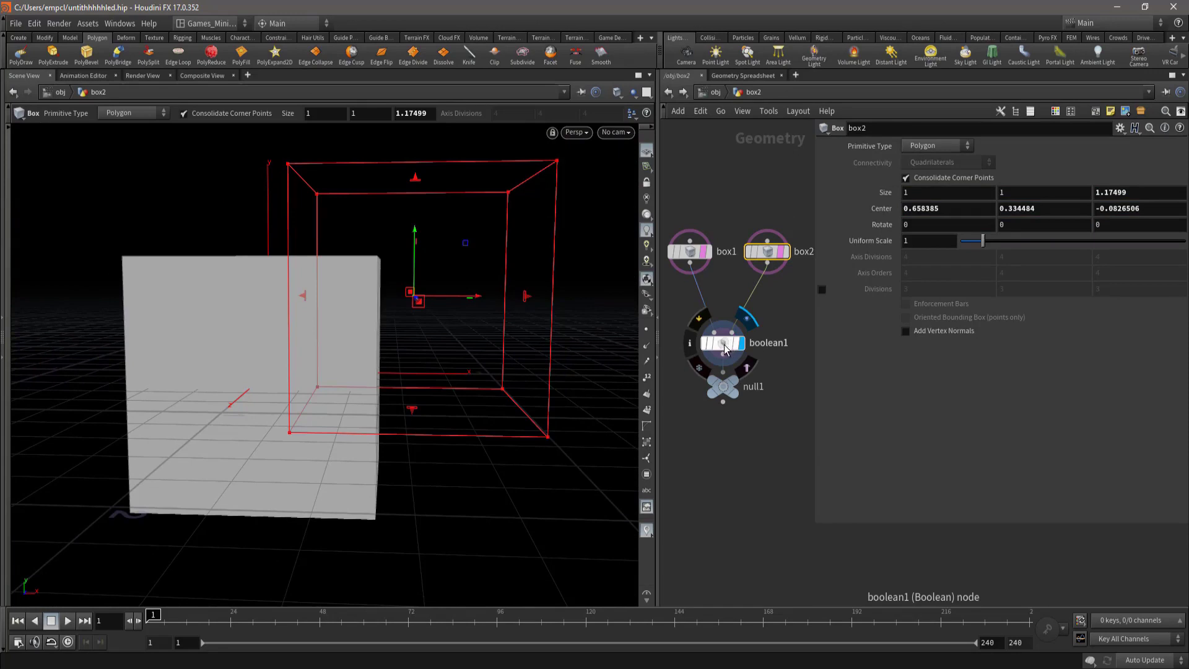
- Try boolean1's Intersect operation, then return it to Subtract B−A
{"action": "left_click", "coordinate": [724, 345]}
{"action": "left_click", "coordinate": [937, 229]}
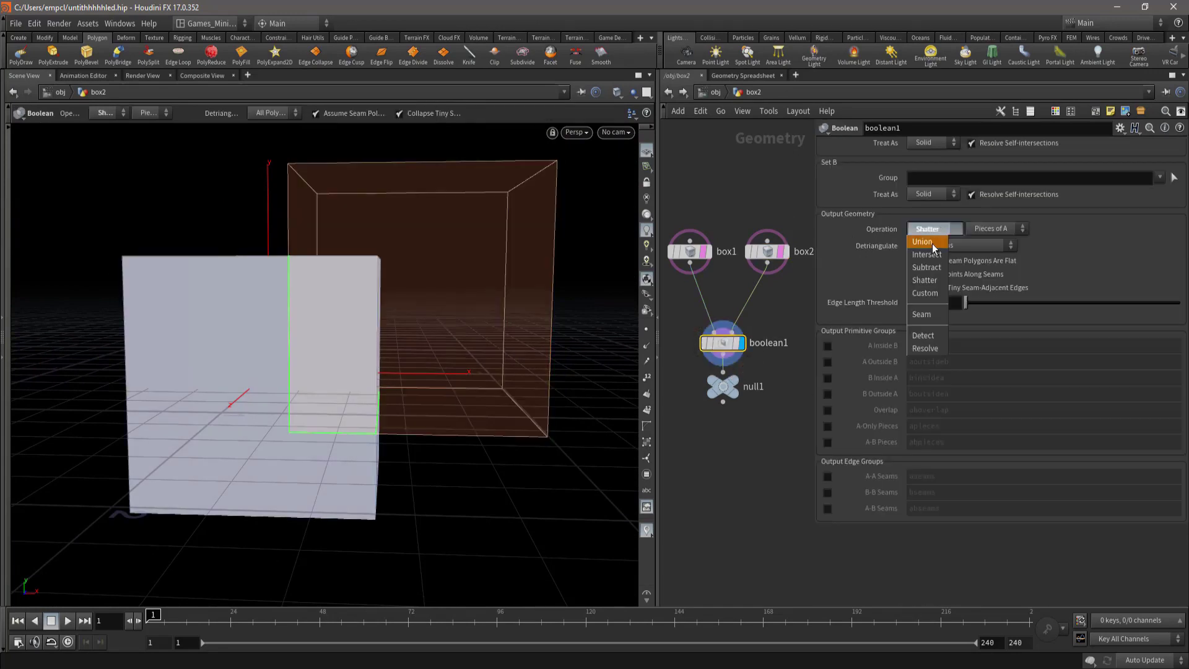
{"action": "left_click", "coordinate": [932, 256]}
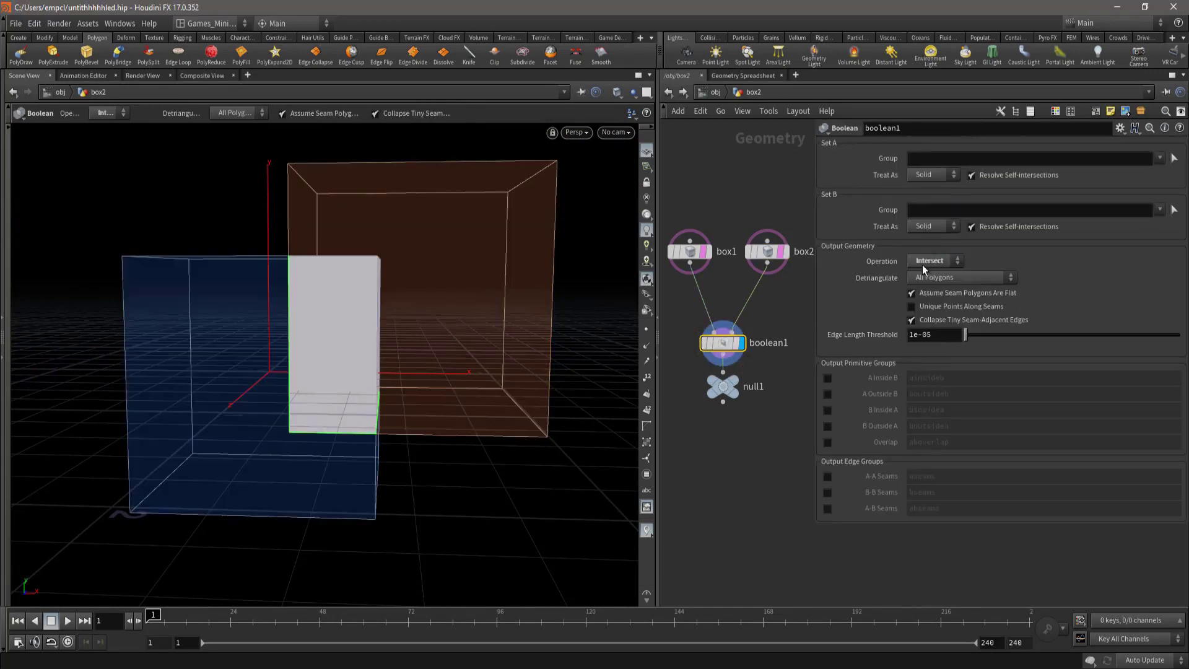
{"action": "key", "text": "Escape"}
{"action": "mouse_move", "coordinate": [266, 358]}
{"action": "left_mouse_down"}
{"action": "mouse_move", "coordinate": [340, 467]}
{"action": "mouse_move", "coordinate": [304, 446]}
{"action": "mouse_move", "coordinate": [329, 350]}
{"action": "left_mouse_up"}
{"action": "key", "text": "Return"}
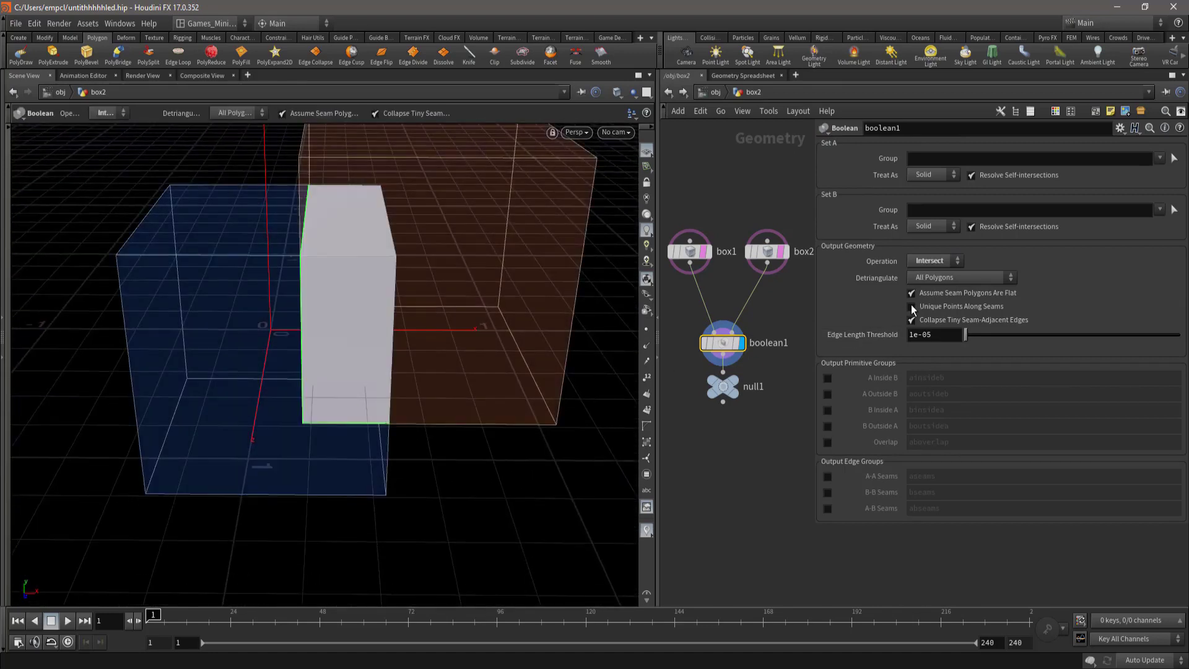
{"action": "left_click", "coordinate": [935, 262]}
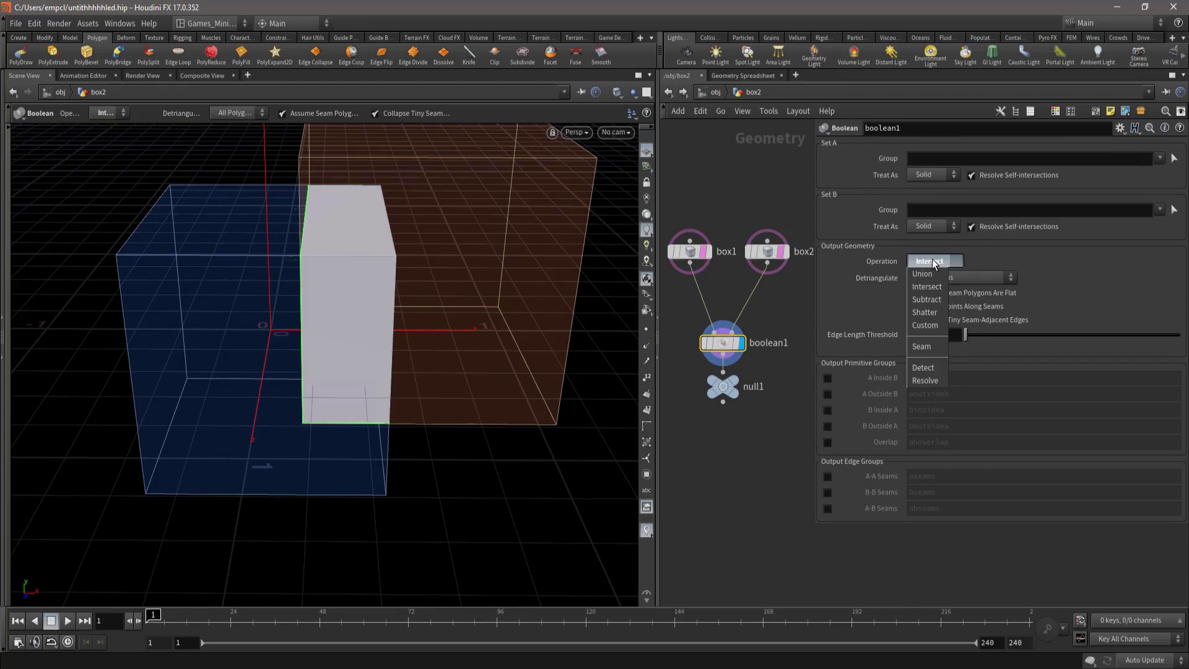
{"action": "left_click", "coordinate": [933, 302]}
{"action": "key", "text": "Escape"}
{"action": "mouse_move", "coordinate": [305, 456]}
{"action": "left_mouse_down"}
{"action": "mouse_move", "coordinate": [398, 403]}
{"action": "mouse_move", "coordinate": [409, 305]}
{"action": "mouse_move", "coordinate": [398, 353]}
{"action": "left_mouse_up"}
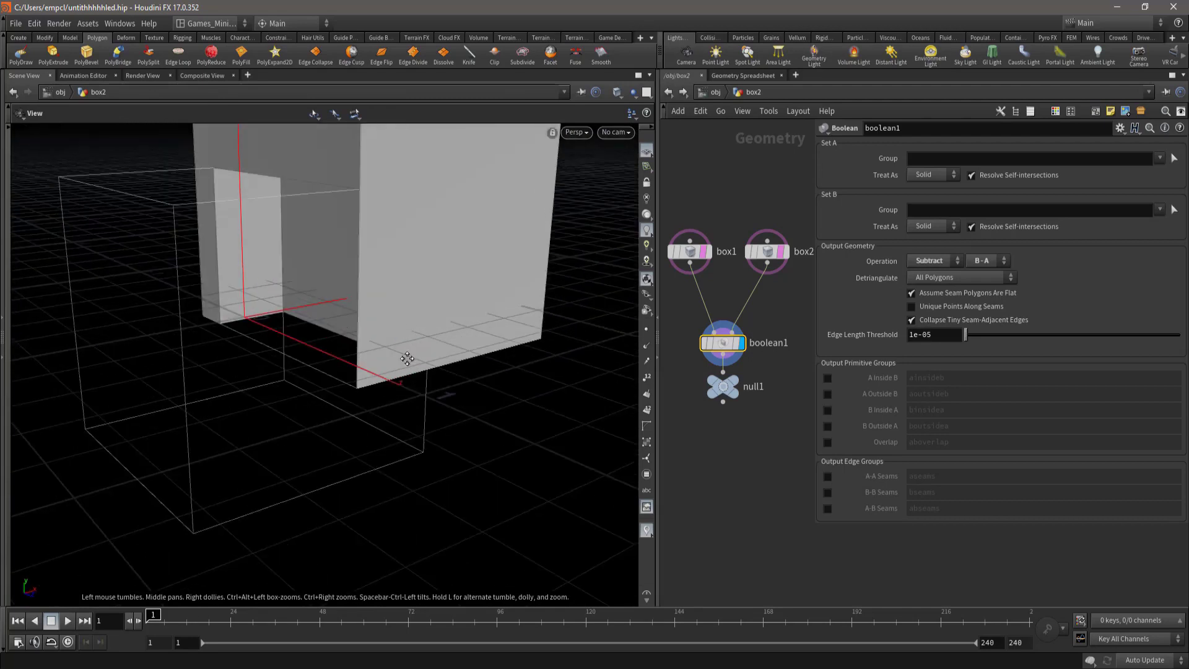
- Set boolean1's operation to Shatter, splitting box1 where box2 cuts through it
{"action": "key", "text": "Return"}
{"action": "left_click", "coordinate": [930, 262]}
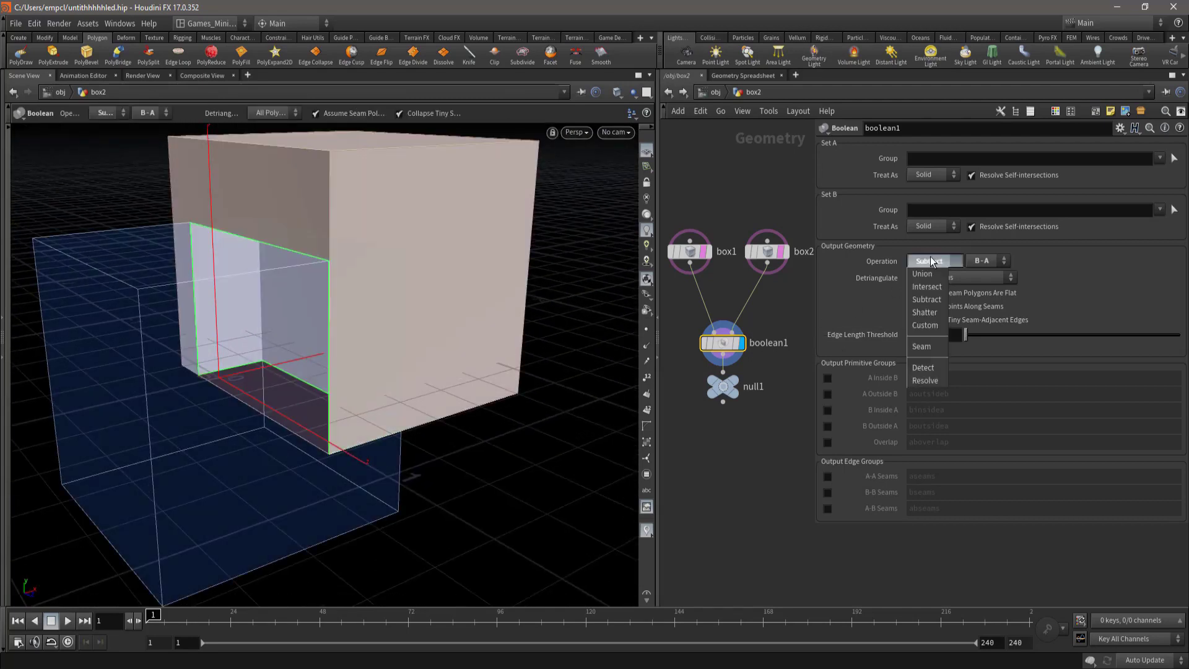
{"action": "left_click", "coordinate": [929, 315]}
{"action": "key", "text": "Escape"}
{"action": "mouse_move", "coordinate": [489, 425]}
{"action": "left_mouse_down"}
{"action": "mouse_move", "coordinate": [380, 424]}
{"action": "mouse_move", "coordinate": [390, 281]}
{"action": "mouse_move", "coordinate": [366, 324]}
{"action": "mouse_move", "coordinate": [396, 393]}
{"action": "mouse_move", "coordinate": [247, 289]}
{"action": "left_mouse_up"}
{"action": "scroll", "coordinate": [371, 320], "scroll_direction": "up", "scroll_amount": 3}
{"action": "key", "text": "Return"}
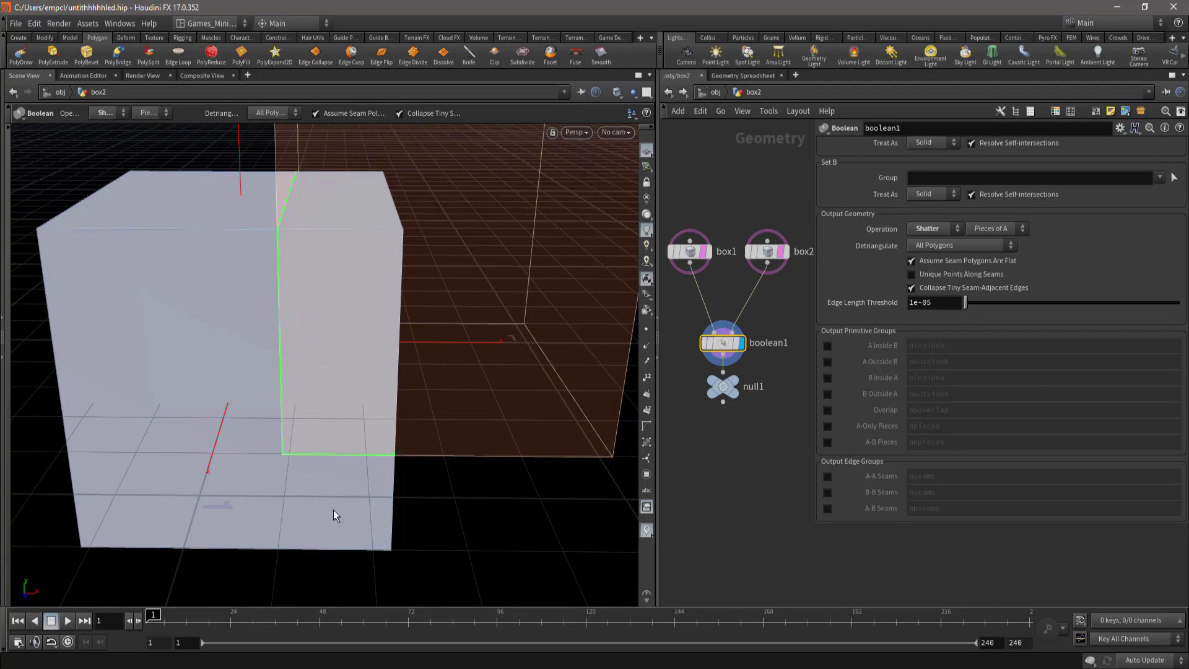
- Orbit around the shattered boxes and pan the node network toward null1
{"action": "mouse_move", "coordinate": [425, 359]}
{"action": "left_mouse_down"}
{"action": "mouse_move", "coordinate": [300, 306]}
{"action": "mouse_move", "coordinate": [380, 347]}
{"action": "mouse_move", "coordinate": [334, 345]}
{"action": "mouse_move", "coordinate": [311, 303]}
{"action": "mouse_move", "coordinate": [337, 342]}
{"action": "left_mouse_up"}
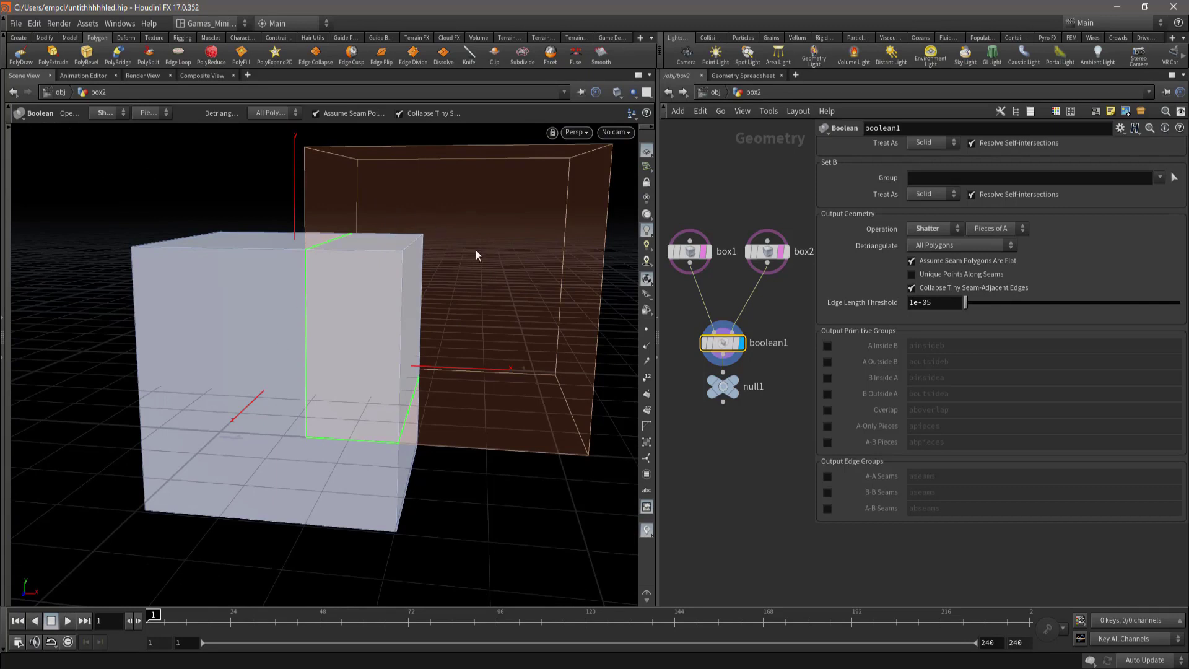
{"action": "key", "text": "Escape"}
{"action": "mouse_move", "coordinate": [392, 451]}
{"action": "left_mouse_down"}
{"action": "mouse_move", "coordinate": [340, 417]}
{"action": "mouse_move", "coordinate": [264, 261]}
{"action": "mouse_move", "coordinate": [297, 384]}
{"action": "mouse_move", "coordinate": [286, 472]}
{"action": "mouse_move", "coordinate": [252, 398]}
{"action": "mouse_move", "coordinate": [257, 354]}
{"action": "mouse_move", "coordinate": [297, 392]}
{"action": "left_mouse_up"}
{"action": "key", "text": "Return"}
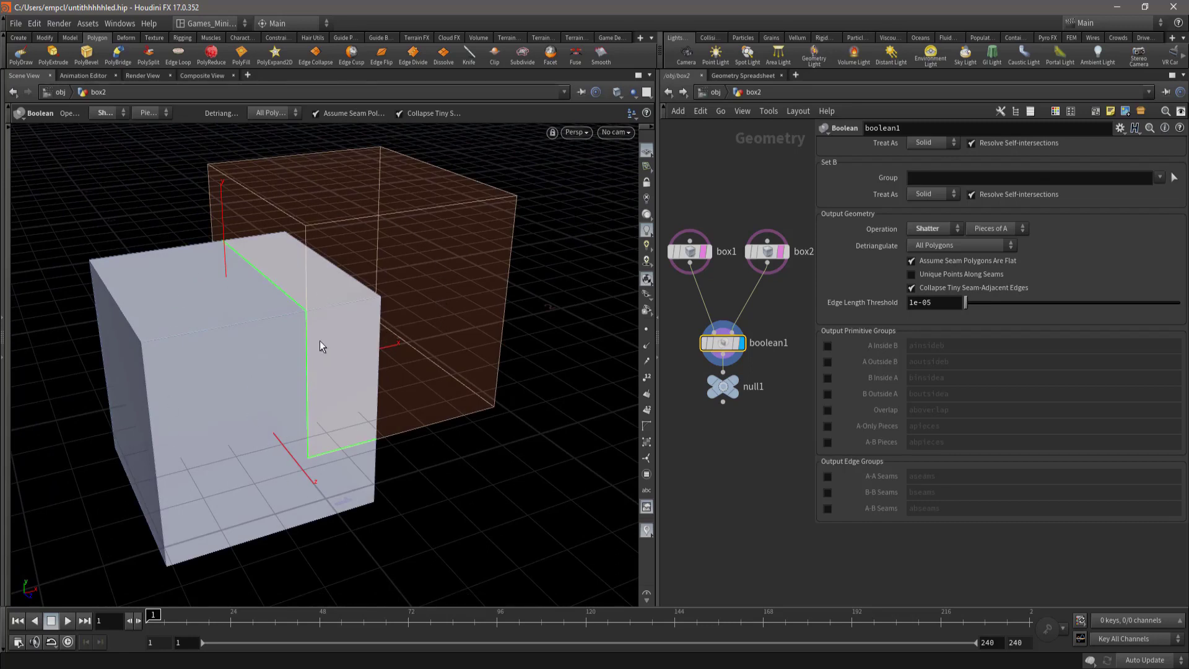
{"action": "mouse_move", "coordinate": [308, 347]}
{"action": "left_mouse_down"}
{"action": "mouse_move", "coordinate": [268, 327]}
{"action": "mouse_move", "coordinate": [574, 388]}
{"action": "left_mouse_up"}
{"action": "scroll", "coordinate": [707, 434], "scroll_direction": "up", "scroll_amount": 4}
{"action": "middle_click_drag", "start_coordinate": [726, 426], "coordinate": [718, 457]}
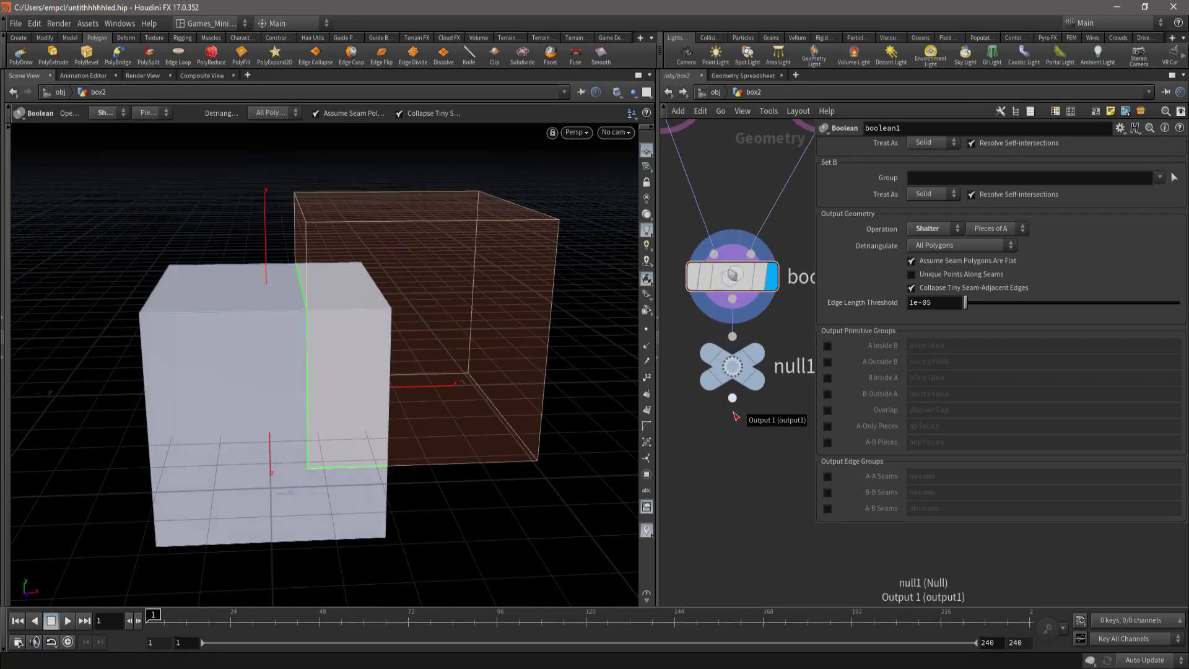
- Display null1's output and select the faces of the shattered-off piece
{"action": "left_click", "coordinate": [737, 373]}
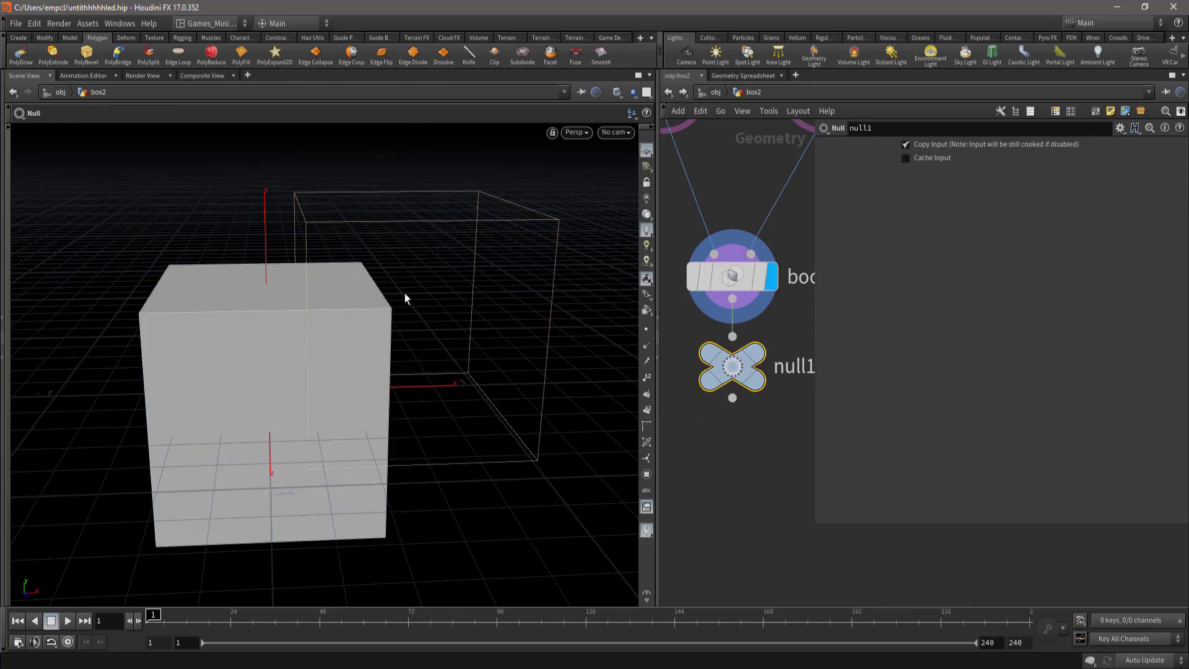
{"action": "left_click", "coordinate": [756, 372]}
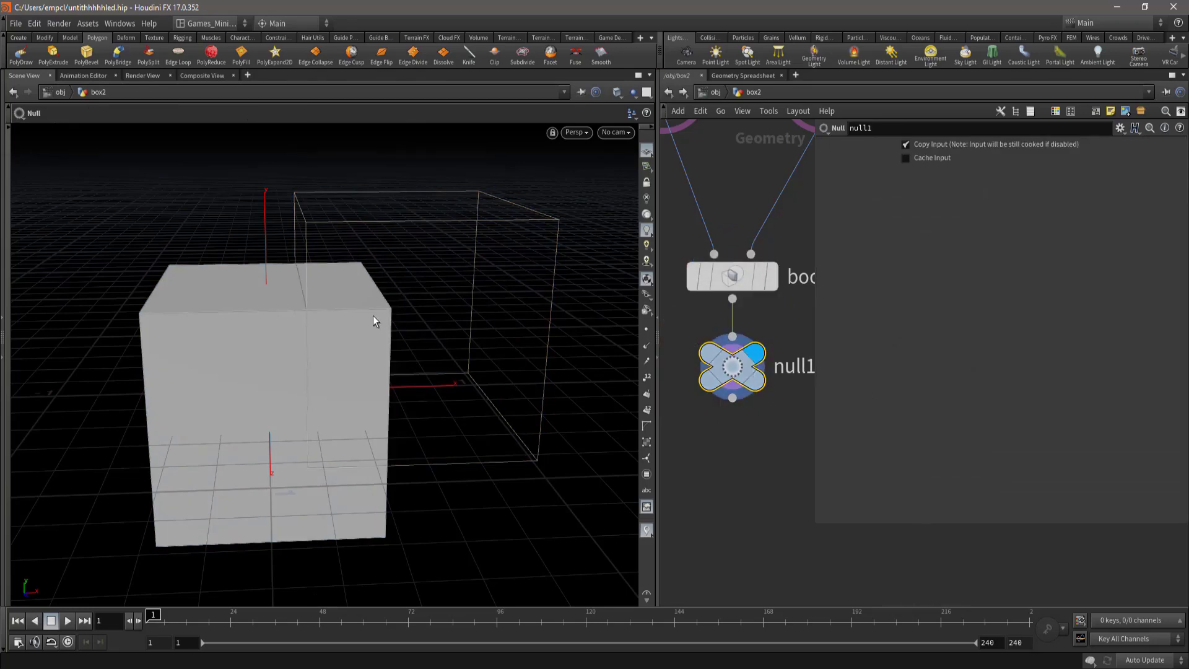
{"action": "mouse_move", "coordinate": [376, 314]}
{"action": "left_mouse_down"}
{"action": "mouse_move", "coordinate": [403, 353]}
{"action": "mouse_move", "coordinate": [290, 388]}
{"action": "mouse_move", "coordinate": [334, 353]}
{"action": "left_mouse_up"}
{"action": "key", "text": "s"}
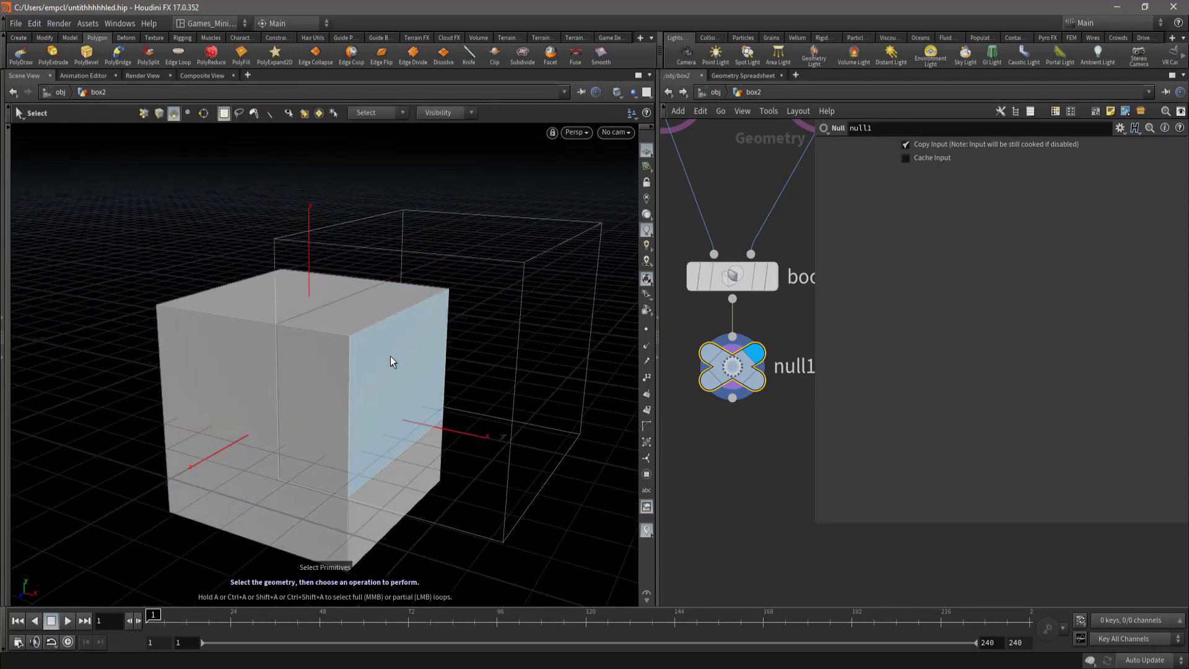
{"action": "left_click", "coordinate": [390, 355]}
{"action": "mouse_move", "coordinate": [265, 465]}
{"action": "left_mouse_down"}
{"action": "mouse_move", "coordinate": [305, 456]}
{"action": "mouse_move", "coordinate": [338, 360]}
{"action": "mouse_move", "coordinate": [456, 337]}
{"action": "mouse_move", "coordinate": [449, 348]}
{"action": "mouse_move", "coordinate": [489, 357]}
{"action": "mouse_move", "coordinate": [398, 398]}
{"action": "mouse_move", "coordinate": [446, 433]}
{"action": "mouse_move", "coordinate": [413, 404]}
{"action": "left_mouse_up"}
- Move the selected piece 0.508449 along X to separate it from the cube
{"action": "key", "text": "t"}
{"action": "key", "text": "Escape"}
{"action": "key", "text": "t"}
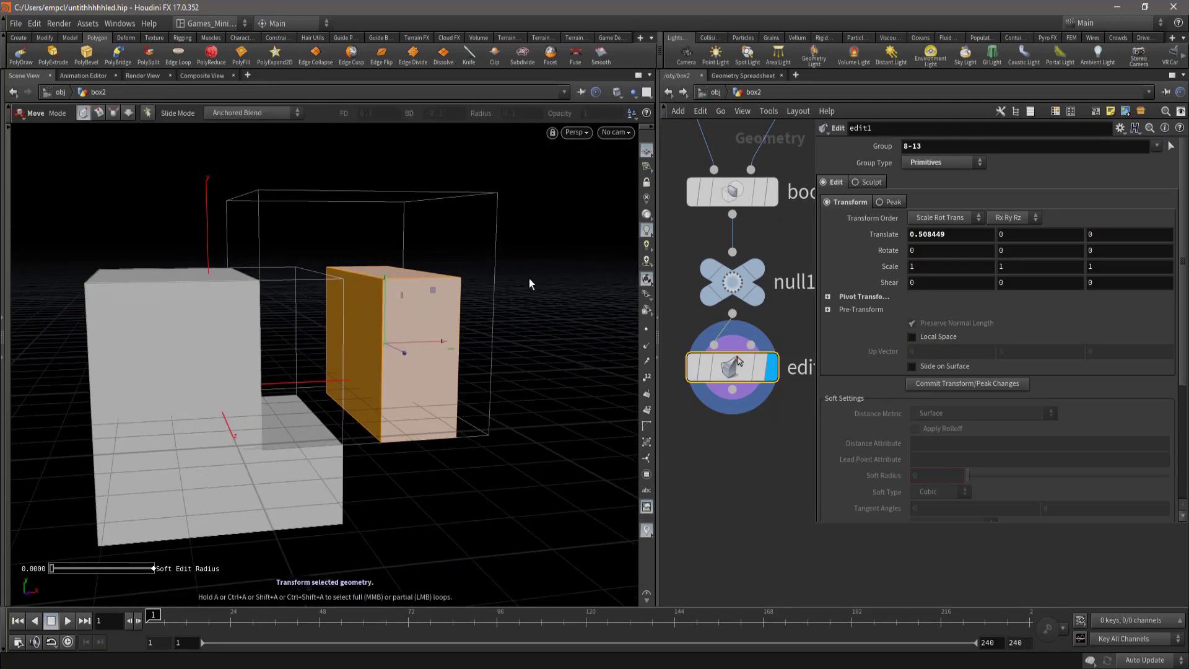
{"action": "key", "text": "Up"}
{"action": "key", "text": "Up"}
{"action": "mouse_move", "coordinate": [414, 328]}
{"action": "left_mouse_down"}
{"action": "mouse_move", "coordinate": [272, 411]}
{"action": "mouse_move", "coordinate": [300, 358]}
{"action": "left_mouse_up"}
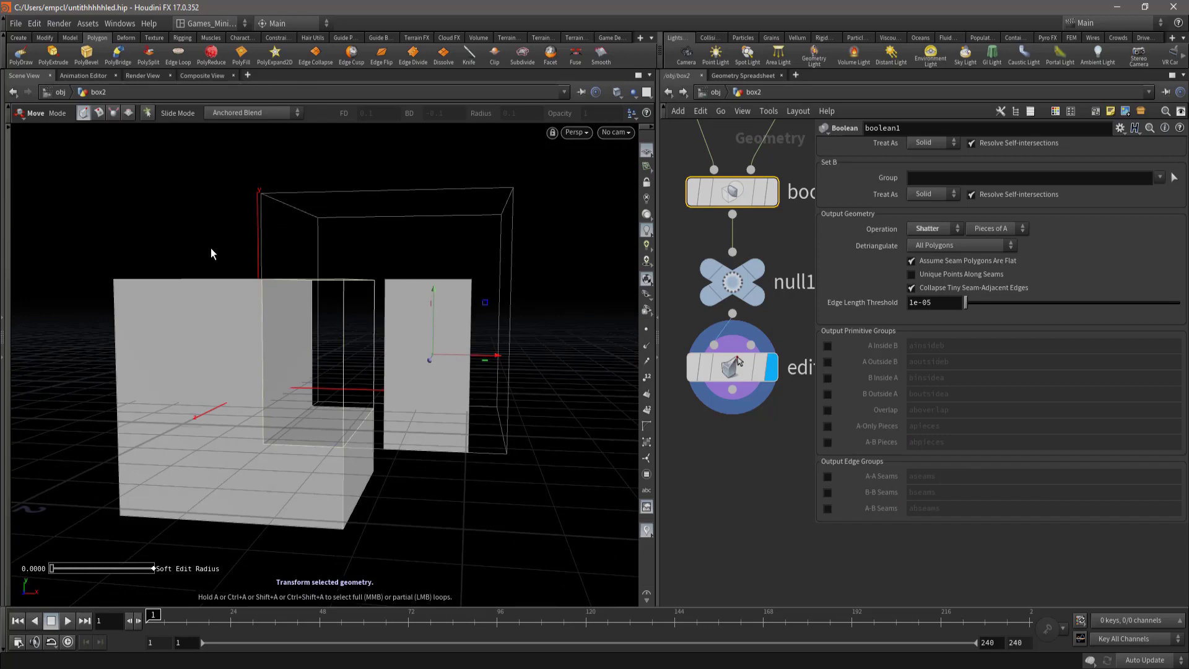
{"action": "key", "text": "Escape"}
{"action": "mouse_move", "coordinate": [276, 473]}
{"action": "left_mouse_down"}
{"action": "mouse_move", "coordinate": [216, 405]}
{"action": "mouse_move", "coordinate": [417, 393]}
{"action": "mouse_move", "coordinate": [287, 452]}
{"action": "mouse_move", "coordinate": [293, 424]}
{"action": "mouse_move", "coordinate": [268, 415]}
{"action": "mouse_move", "coordinate": [268, 472]}
{"action": "mouse_move", "coordinate": [419, 446]}
{"action": "mouse_move", "coordinate": [274, 452]}
{"action": "mouse_move", "coordinate": [223, 392]}
{"action": "mouse_move", "coordinate": [300, 433]}
{"action": "left_mouse_up"}
{"action": "key", "text": "t"}
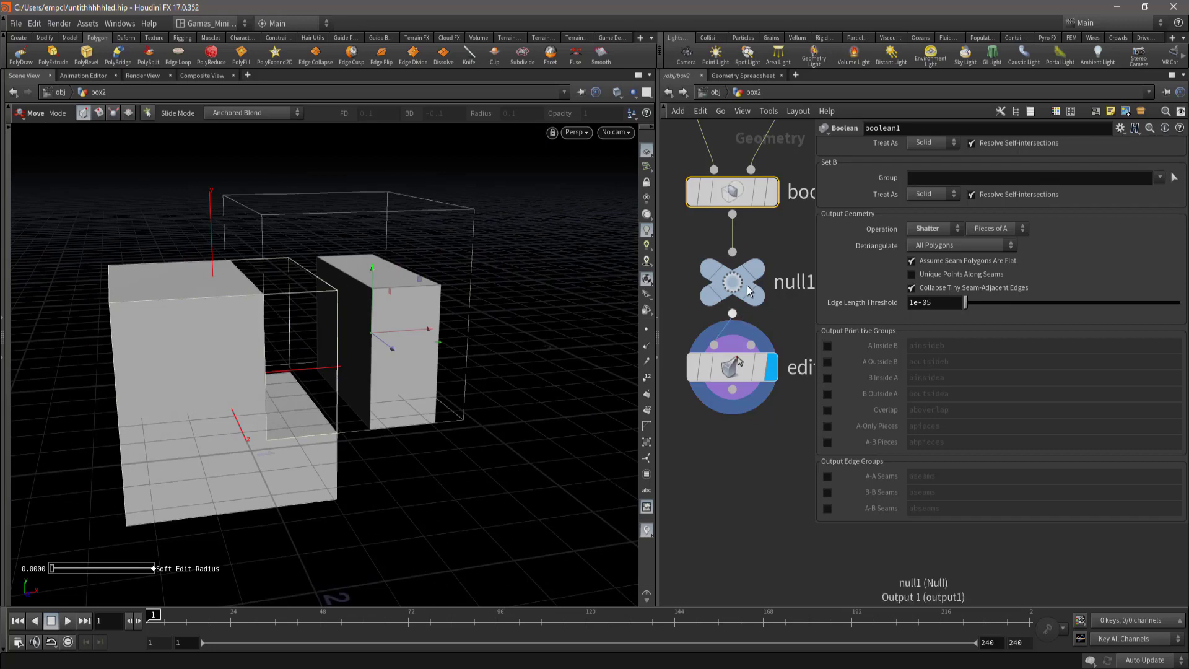
- Delete the edit1 node and set boolean1's shatter output to Pieces of B
{"action": "left_click", "coordinate": [731, 367]}
{"action": "key", "text": "Delete"}
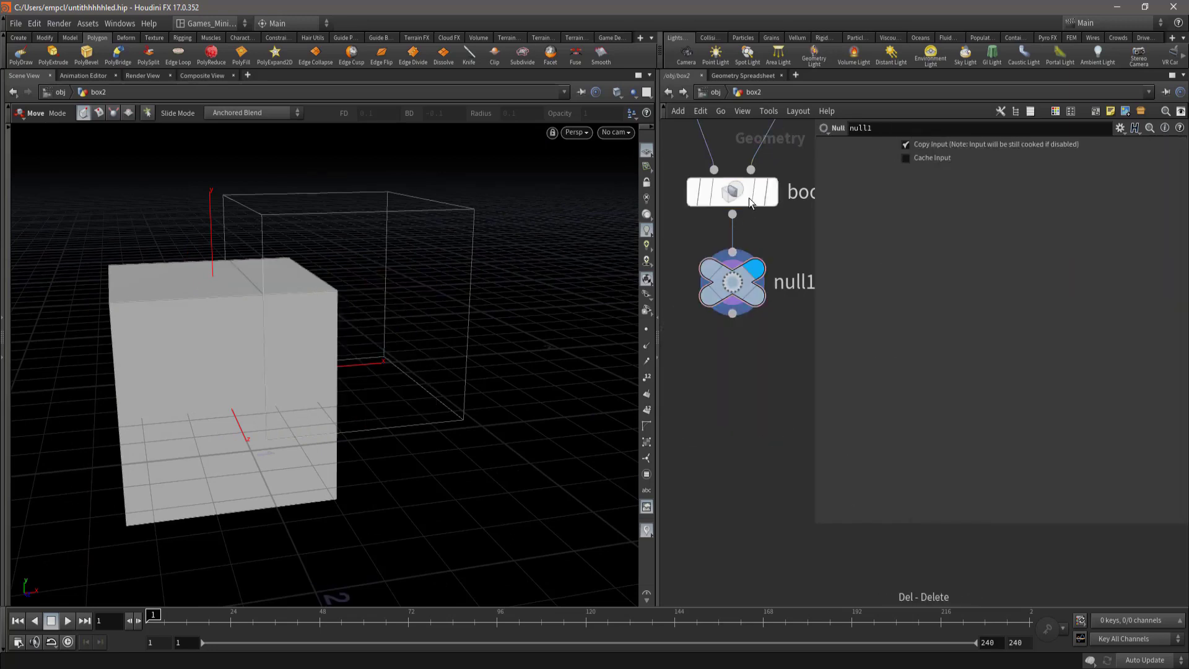
{"action": "left_click", "coordinate": [737, 200]}
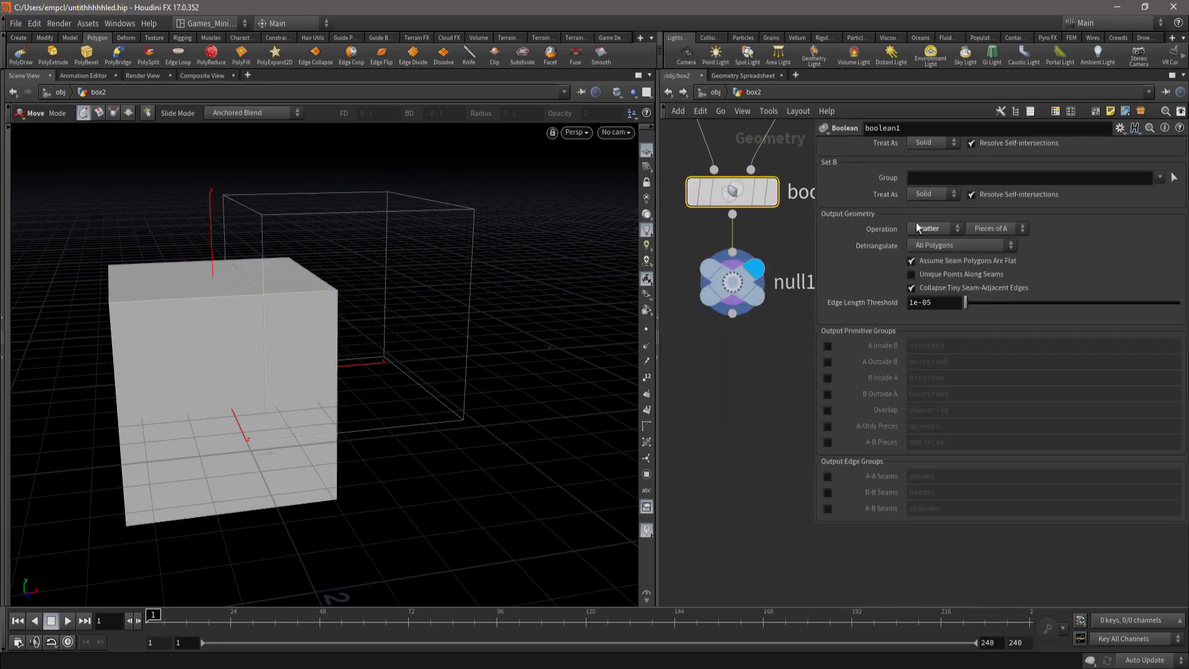
{"action": "left_click", "coordinate": [987, 228]}
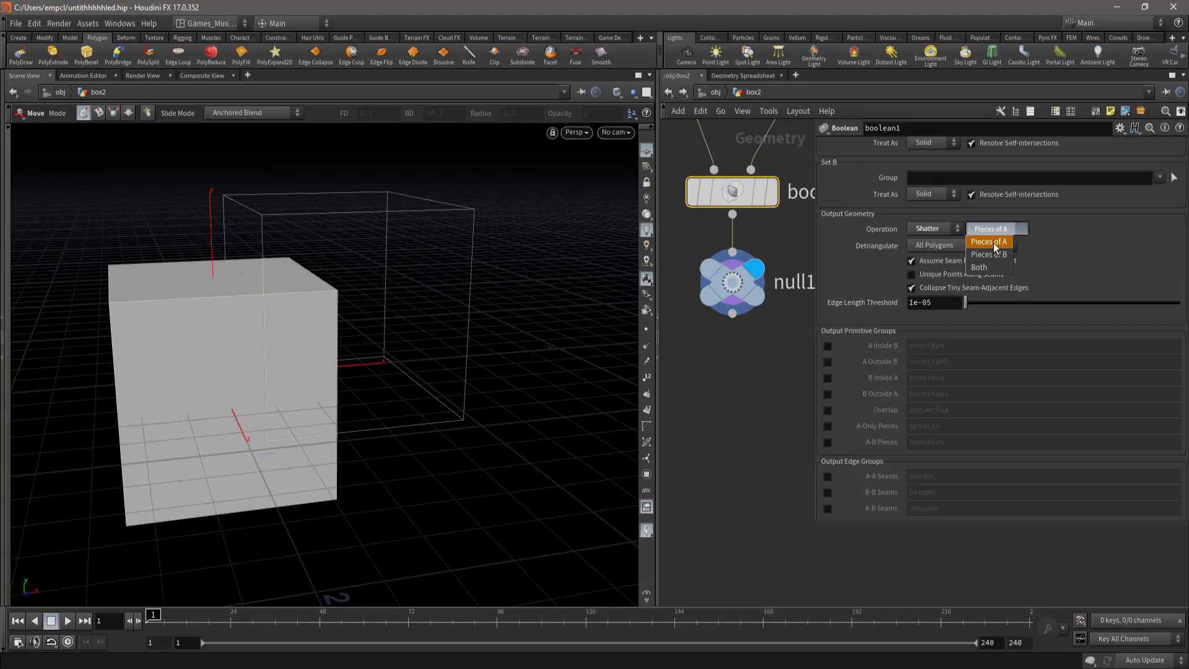
{"action": "left_click", "coordinate": [996, 246]}
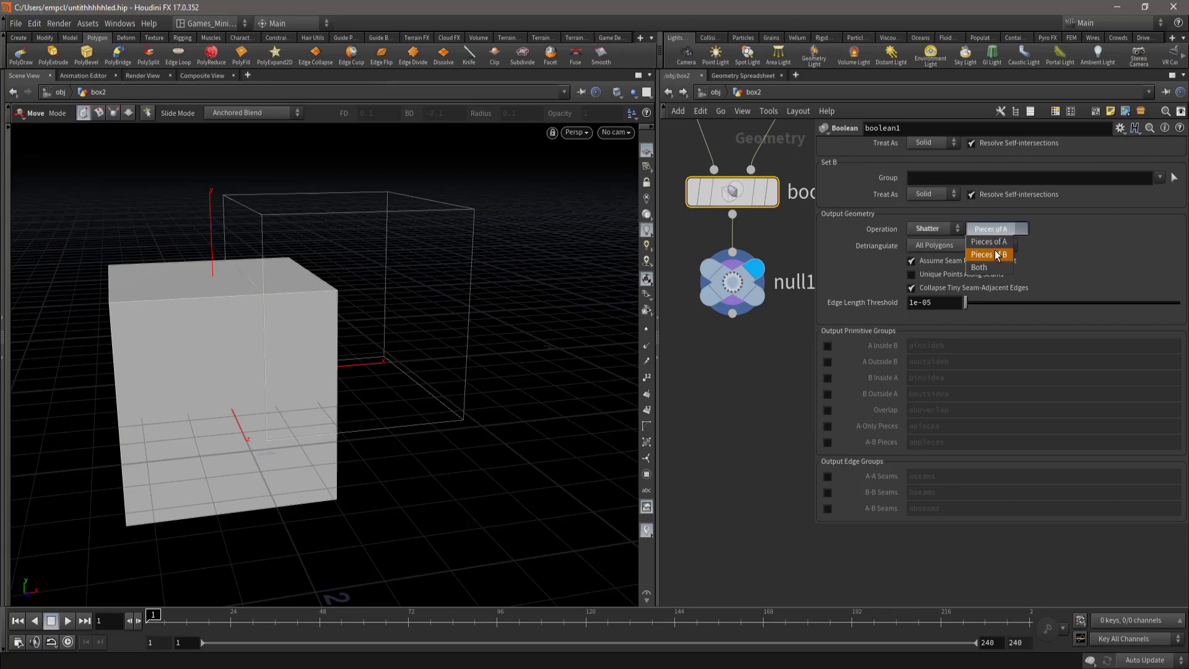
{"action": "left_click", "coordinate": [989, 255]}
- Change the shatter output to Both so both boxes split into pieces
{"action": "mouse_move", "coordinate": [411, 447]}
{"action": "left_mouse_down"}
{"action": "mouse_move", "coordinate": [411, 353]}
{"action": "mouse_move", "coordinate": [550, 412]}
{"action": "mouse_move", "coordinate": [392, 408]}
{"action": "left_mouse_up"}
{"action": "left_click_drag", "start_coordinate": [501, 353], "coordinate": [239, 372]}
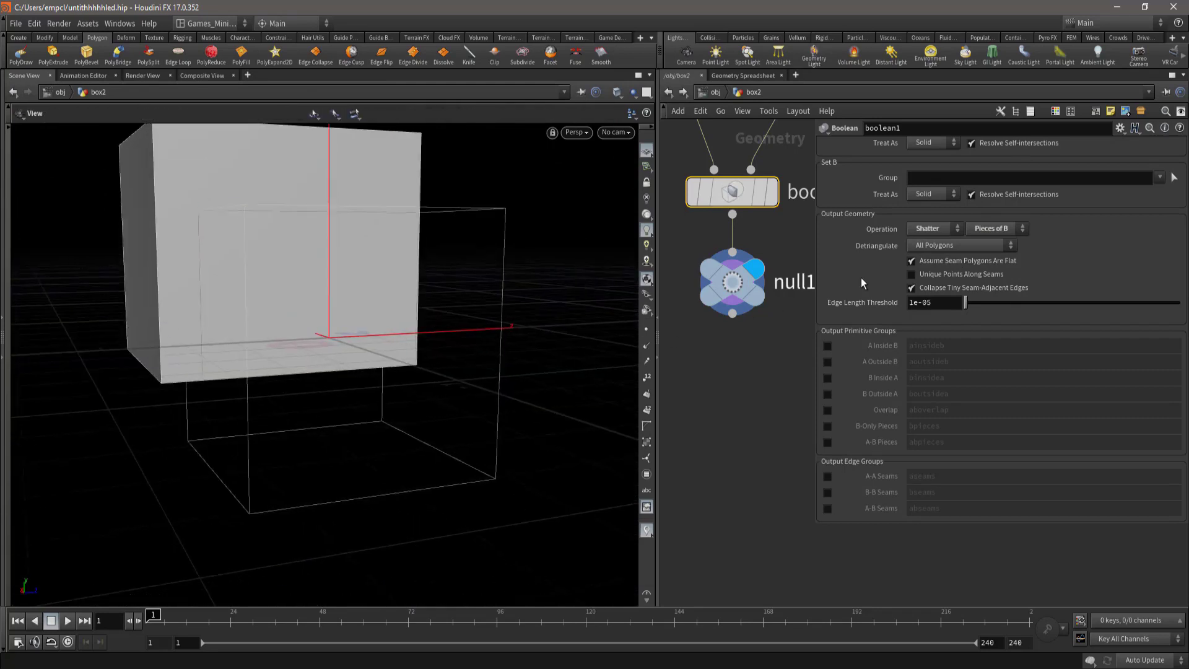
{"action": "left_click", "coordinate": [991, 228]}
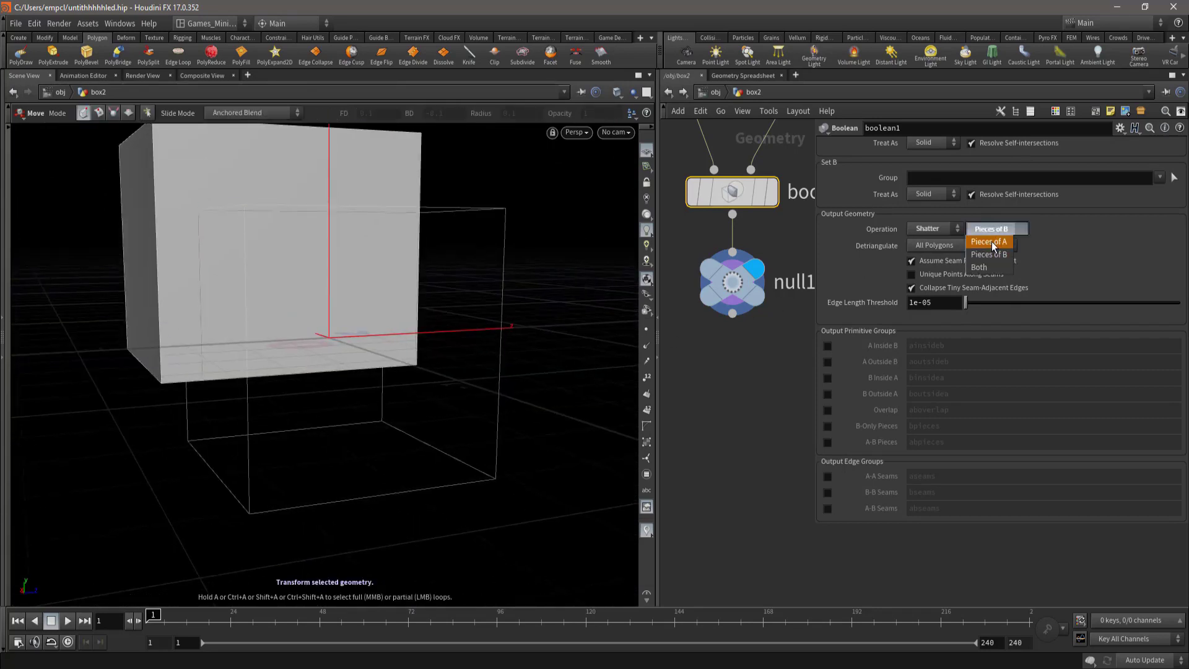
{"action": "left_click", "coordinate": [980, 268]}
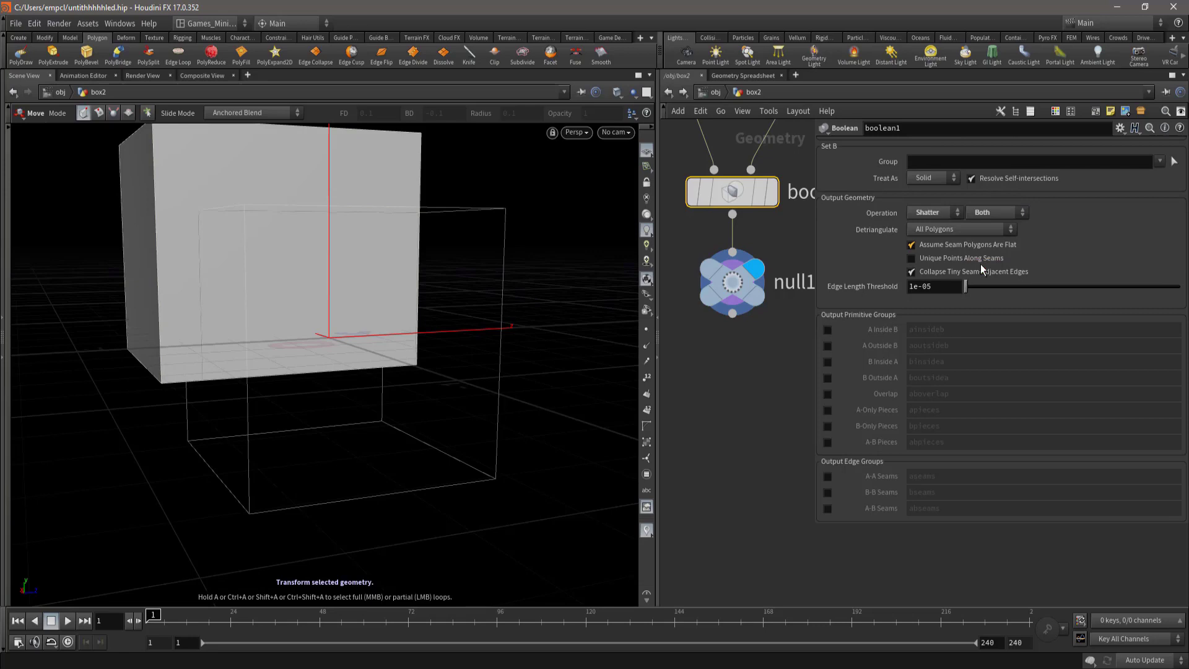
{"action": "key", "text": "space"}
{"action": "middle_click_drag", "start_coordinate": [159, 340], "coordinate": [273, 356]}
{"action": "mouse_move", "coordinate": [274, 356]}
{"action": "left_mouse_down"}
{"action": "mouse_move", "coordinate": [162, 246]}
{"action": "mouse_move", "coordinate": [167, 324]}
{"action": "mouse_move", "coordinate": [281, 311]}
{"action": "mouse_move", "coordinate": [170, 363]}
{"action": "mouse_move", "coordinate": [364, 216]}
{"action": "left_mouse_up"}
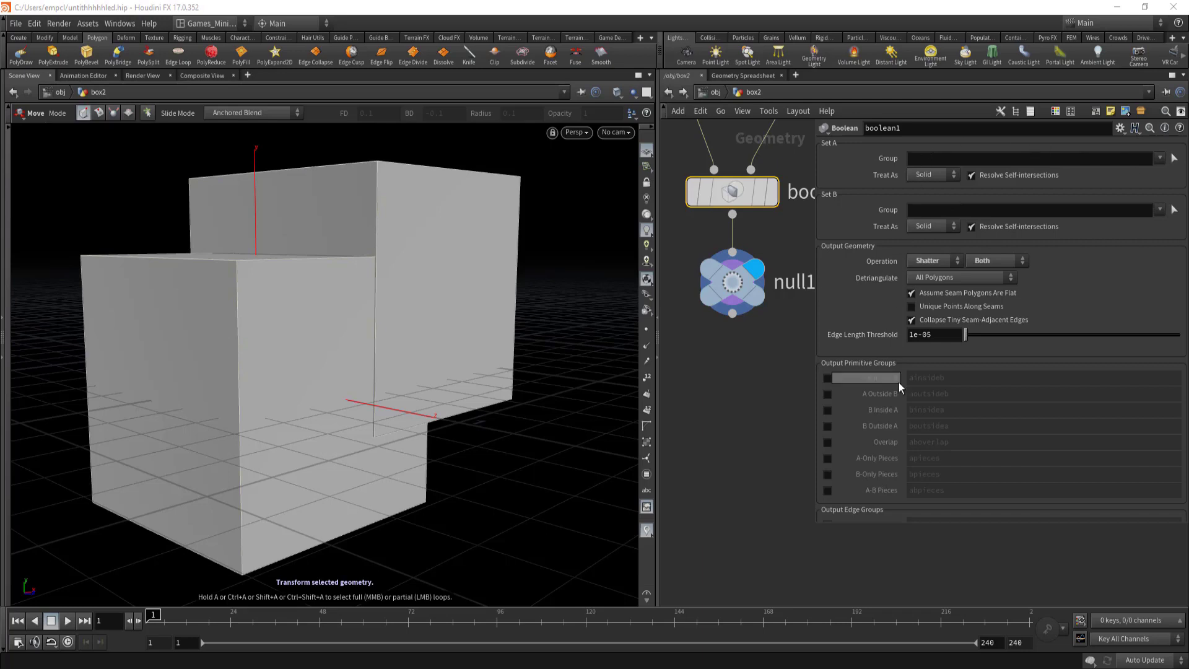
- Zoom and orbit around the boxes to inspect both shattered inputs
{"action": "scroll", "coordinate": [898, 381], "scroll_direction": "down", "scroll_amount": 2}
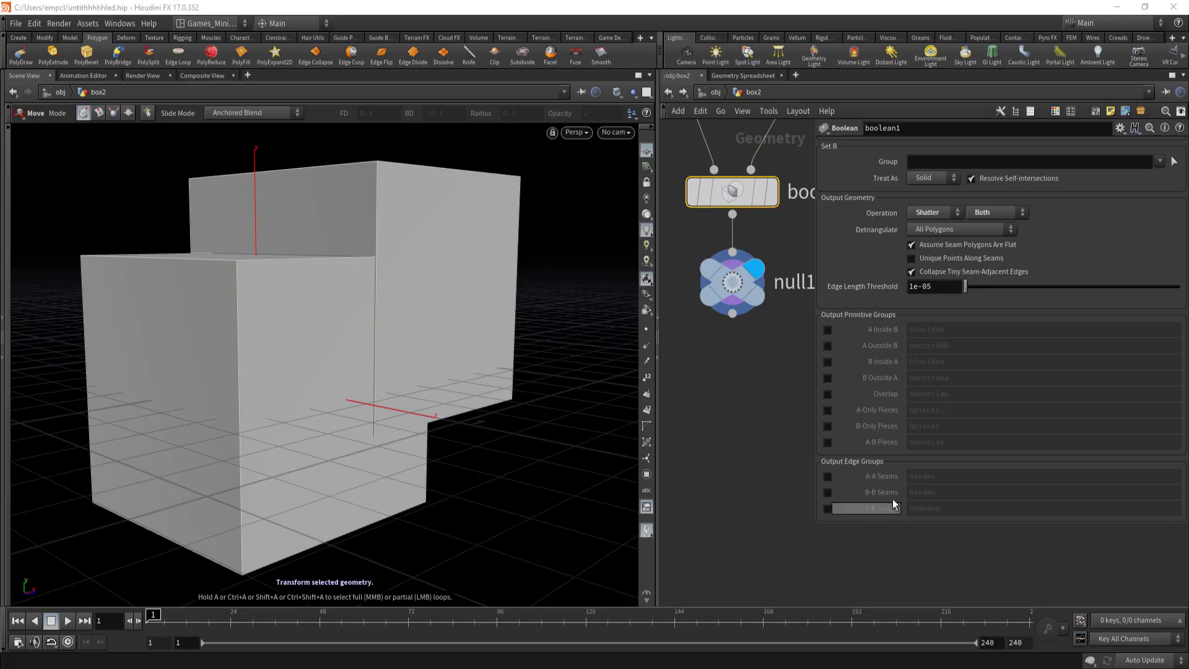
{"action": "scroll", "coordinate": [911, 424], "scroll_direction": "up", "scroll_amount": 2}
{"action": "scroll", "coordinate": [912, 424], "scroll_direction": "down", "scroll_amount": 2}
{"action": "key", "text": "Escape"}
{"action": "mouse_move", "coordinate": [314, 303]}
{"action": "left_mouse_down"}
{"action": "mouse_move", "coordinate": [348, 372]}
{"action": "mouse_move", "coordinate": [489, 337]}
{"action": "mouse_move", "coordinate": [308, 380]}
{"action": "mouse_move", "coordinate": [441, 338]}
{"action": "mouse_move", "coordinate": [638, 381]}
{"action": "left_mouse_up"}
{"action": "key", "text": "t"}
{"action": "scroll", "coordinate": [714, 378], "scroll_direction": "down", "scroll_amount": 3}
{"action": "scroll", "coordinate": [706, 394], "scroll_direction": "down", "scroll_amount": 2}
- At /obj, delete the box2 test object and add a new Box geometry object
{"action": "scroll", "coordinate": [706, 394], "scroll_direction": "down", "scroll_amount": 1}
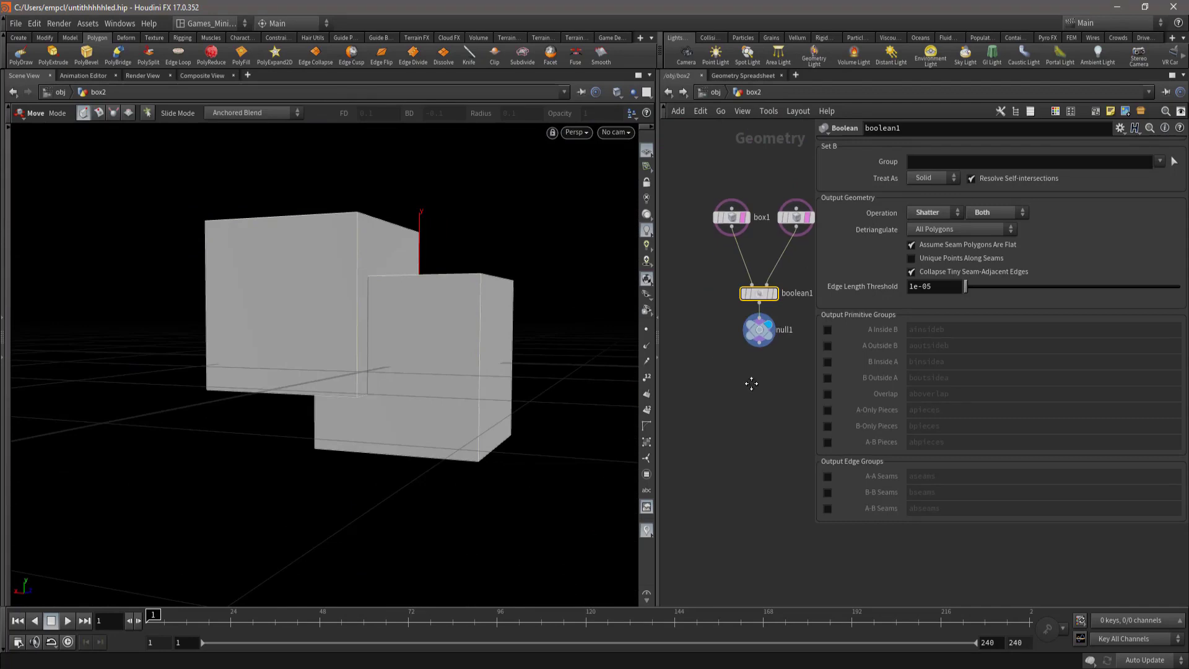
{"action": "left_click", "coordinate": [667, 95]}
{"action": "key", "text": "Delete"}
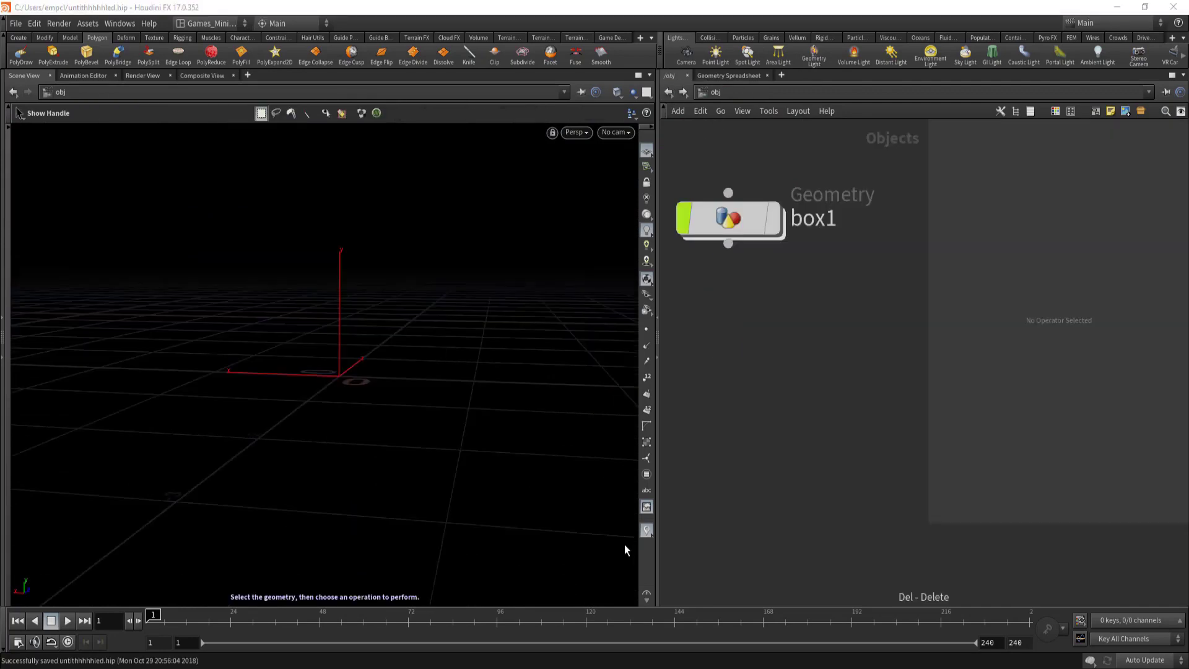
{"action": "key", "text": "Tab"}
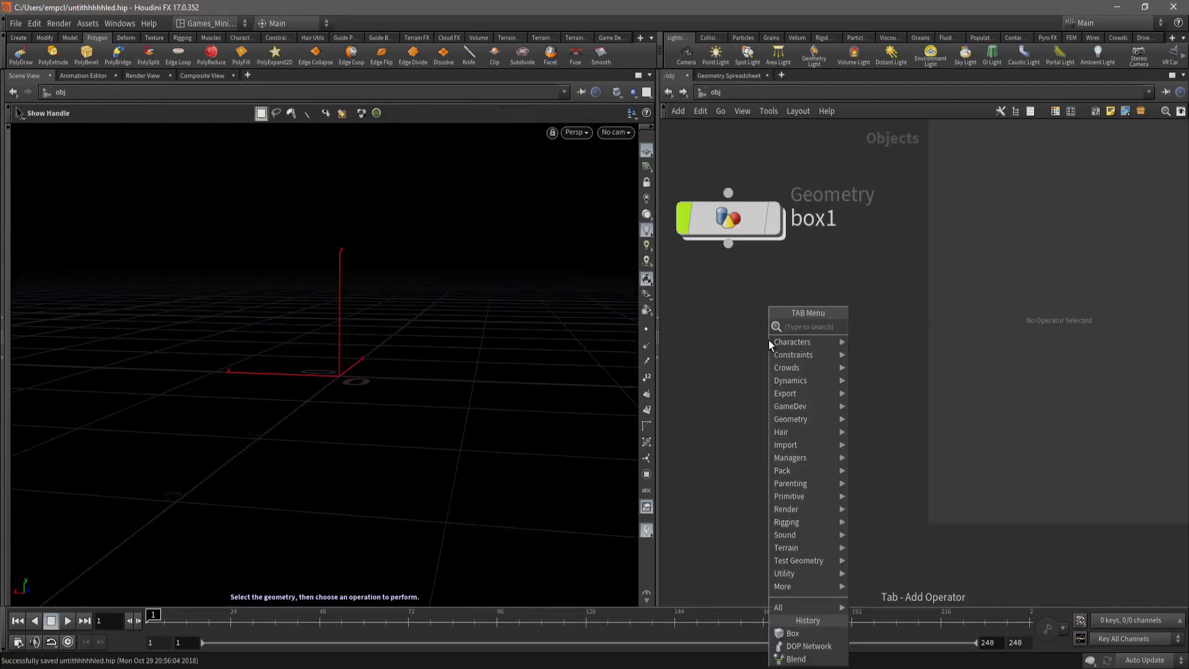
{"action": "type", "text": "BOX"}
{"action": "key", "text": "Return"}
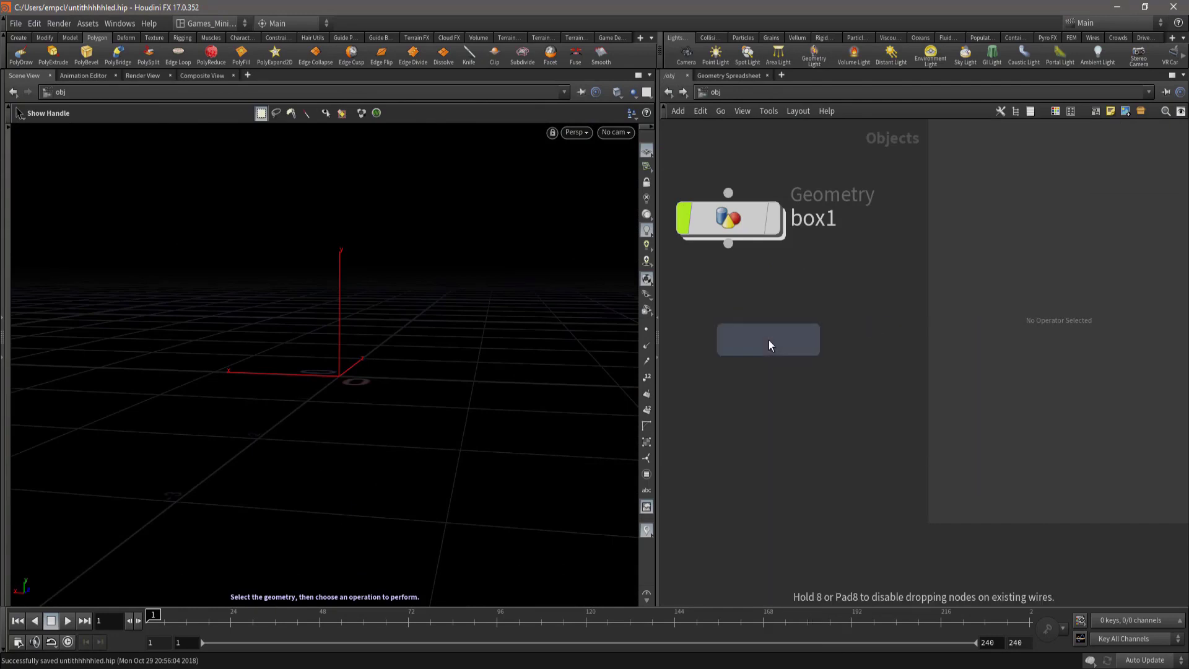
{"action": "left_click", "coordinate": [761, 336]}
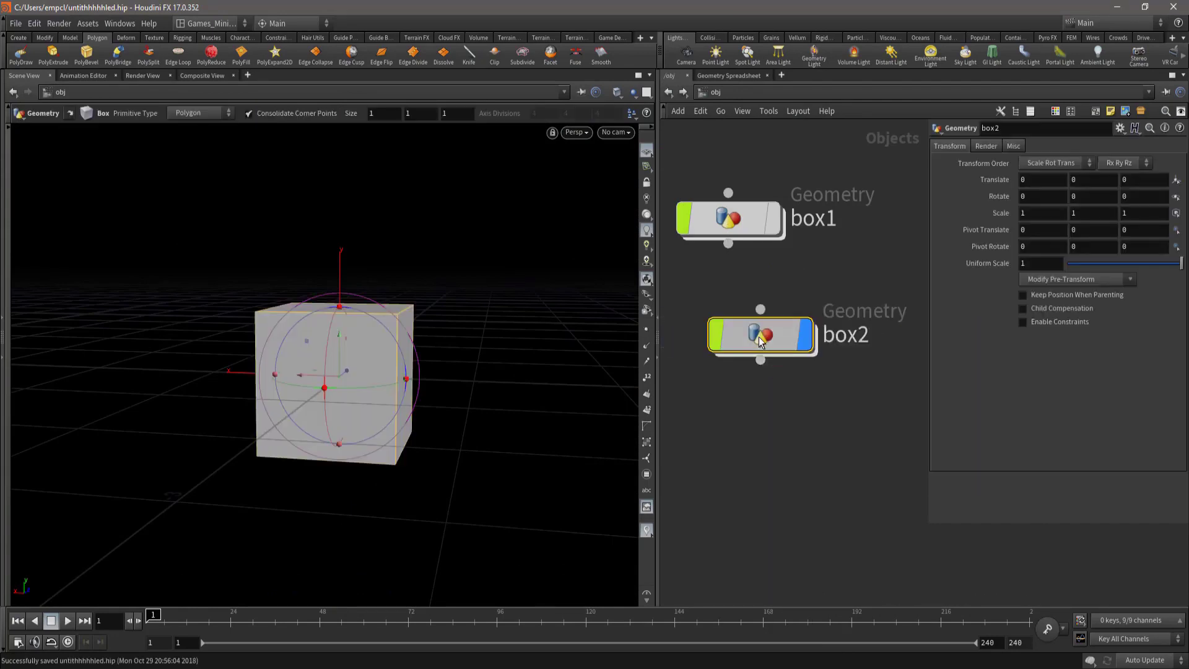
{"action": "key", "text": "i"}
- Set the new box's Size to 3, 0.3, 0.3, making a long thin bar
{"action": "scroll", "coordinate": [802, 234], "scroll_direction": "up", "scroll_amount": 3}
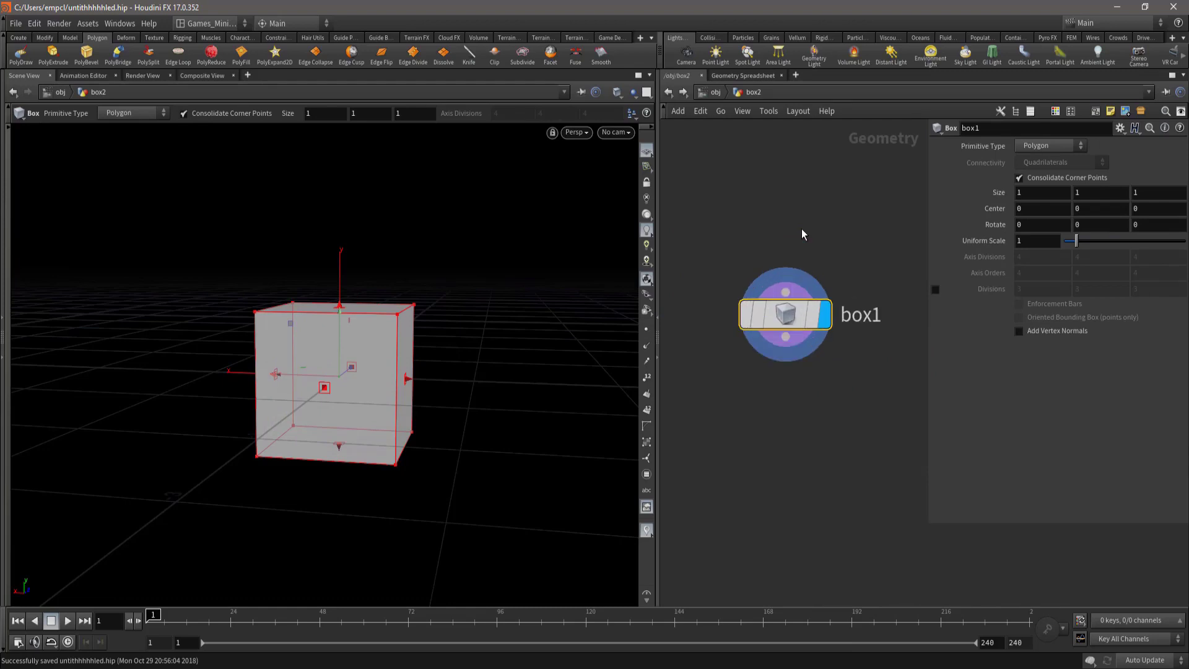
{"action": "left_click", "coordinate": [1032, 194]}
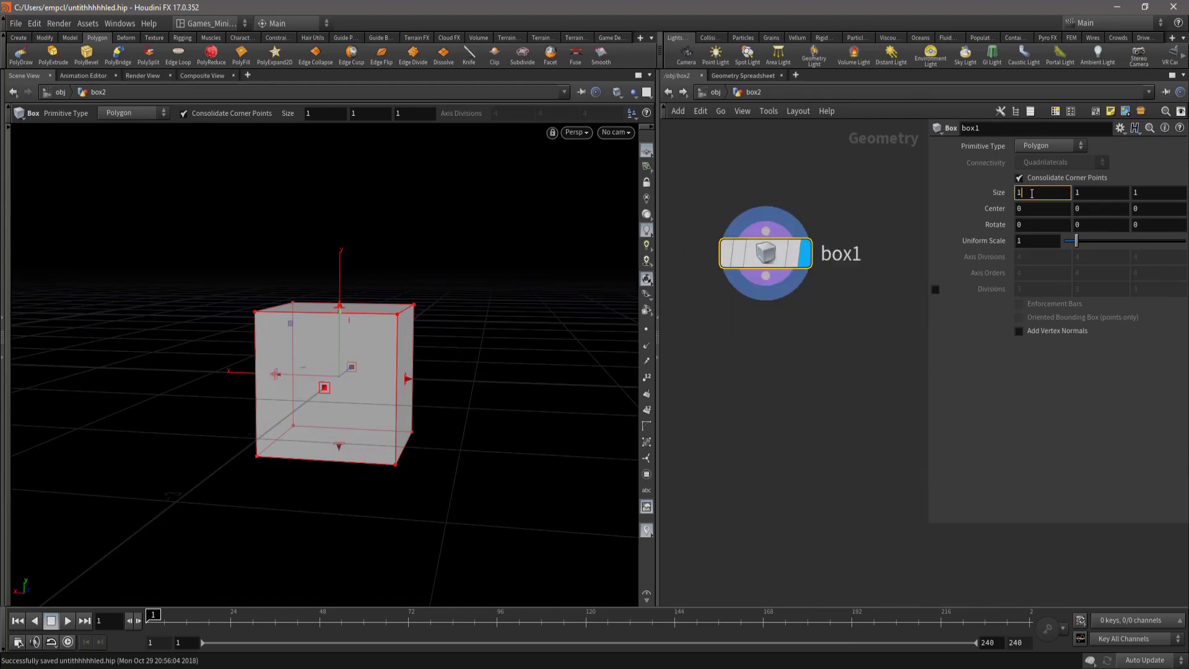
{"action": "type", "text": "3"}
{"action": "key", "text": "Return"}
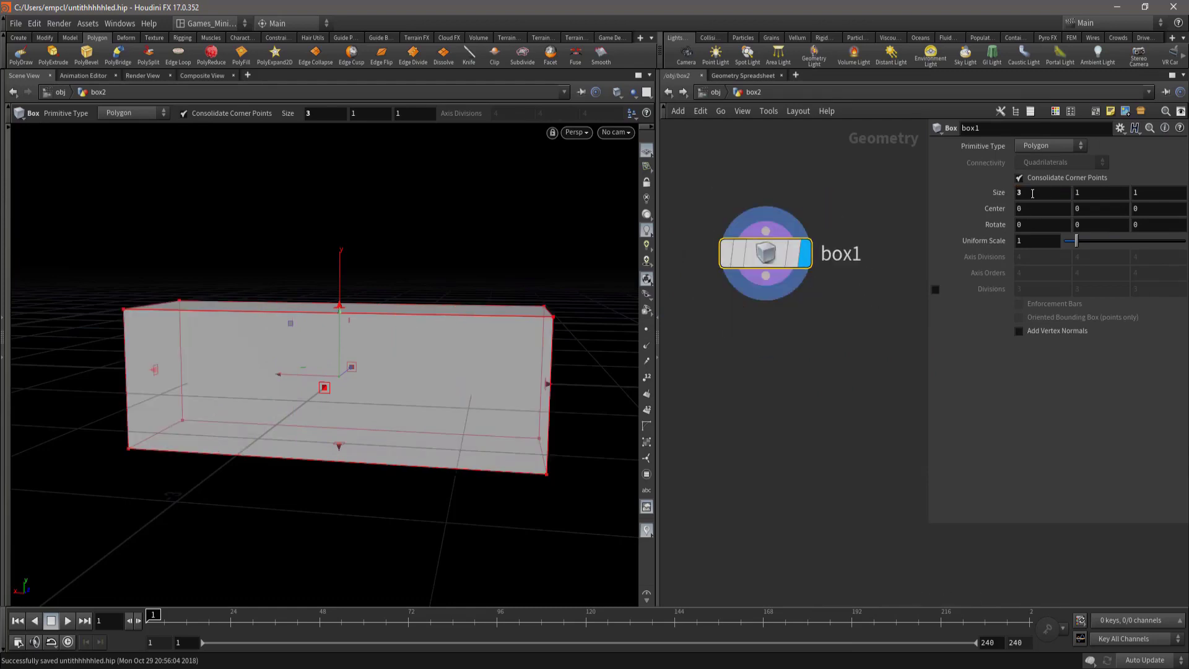
{"action": "double_click", "coordinate": [1105, 193]}
{"action": "type", "text": "3"}
{"action": "key", "text": "Return"}
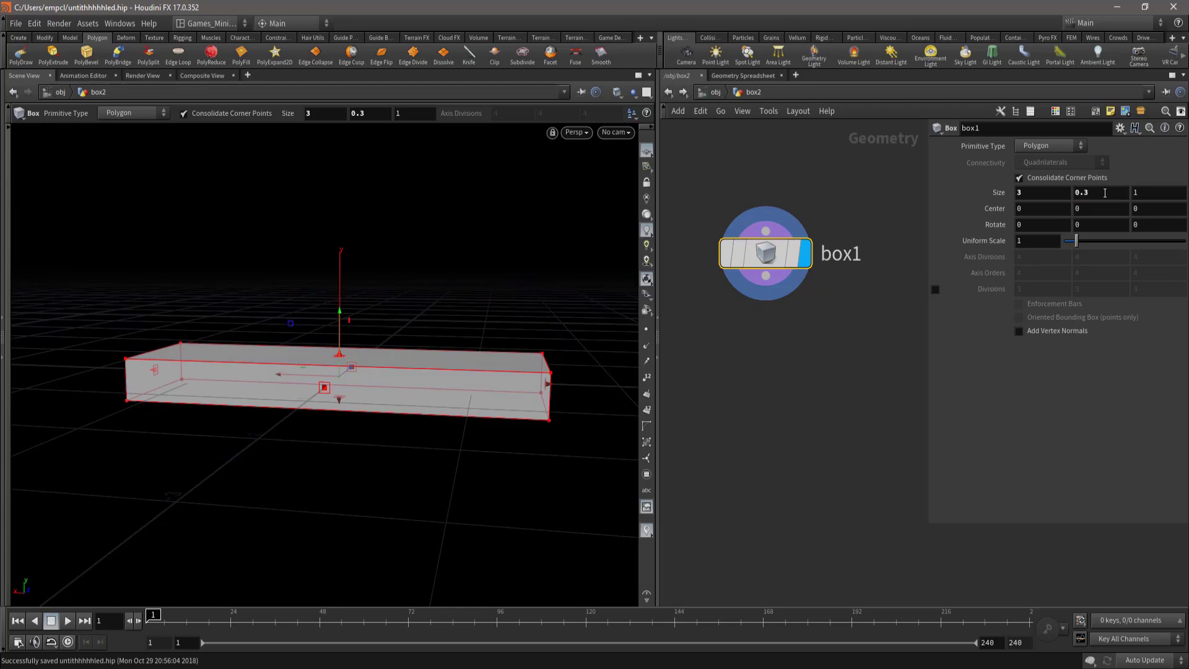
{"action": "double_click", "coordinate": [1149, 194]}
{"action": "key", "text": "Return"}
- Widen the 3D view pane and orbit to a perspective view of the beam
{"action": "key", "text": "Escape"}
{"action": "mouse_move", "coordinate": [598, 394]}
{"action": "left_mouse_down"}
{"action": "mouse_move", "coordinate": [486, 377]}
{"action": "mouse_move", "coordinate": [425, 334]}
{"action": "mouse_move", "coordinate": [473, 310]}
{"action": "mouse_move", "coordinate": [472, 324]}
{"action": "mouse_move", "coordinate": [581, 381]}
{"action": "mouse_move", "coordinate": [464, 380]}
{"action": "mouse_move", "coordinate": [520, 371]}
{"action": "left_mouse_up"}
{"action": "key", "text": "Return"}
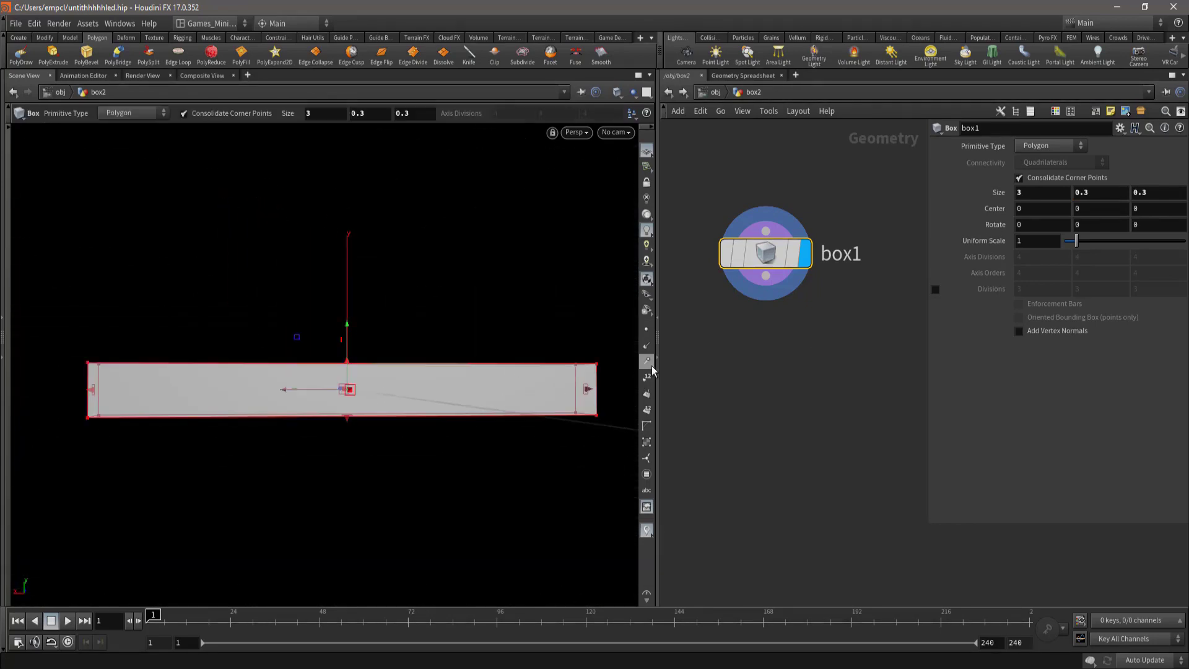
{"action": "left_click_drag", "start_coordinate": [660, 361], "coordinate": [723, 361]}
{"action": "key", "text": "Escape"}
{"action": "mouse_move", "coordinate": [574, 377]}
{"action": "left_mouse_down"}
{"action": "mouse_move", "coordinate": [474, 434]}
{"action": "mouse_move", "coordinate": [473, 419]}
{"action": "left_mouse_up"}
{"action": "key", "text": "Return"}
{"action": "left_click", "coordinate": [827, 356]}
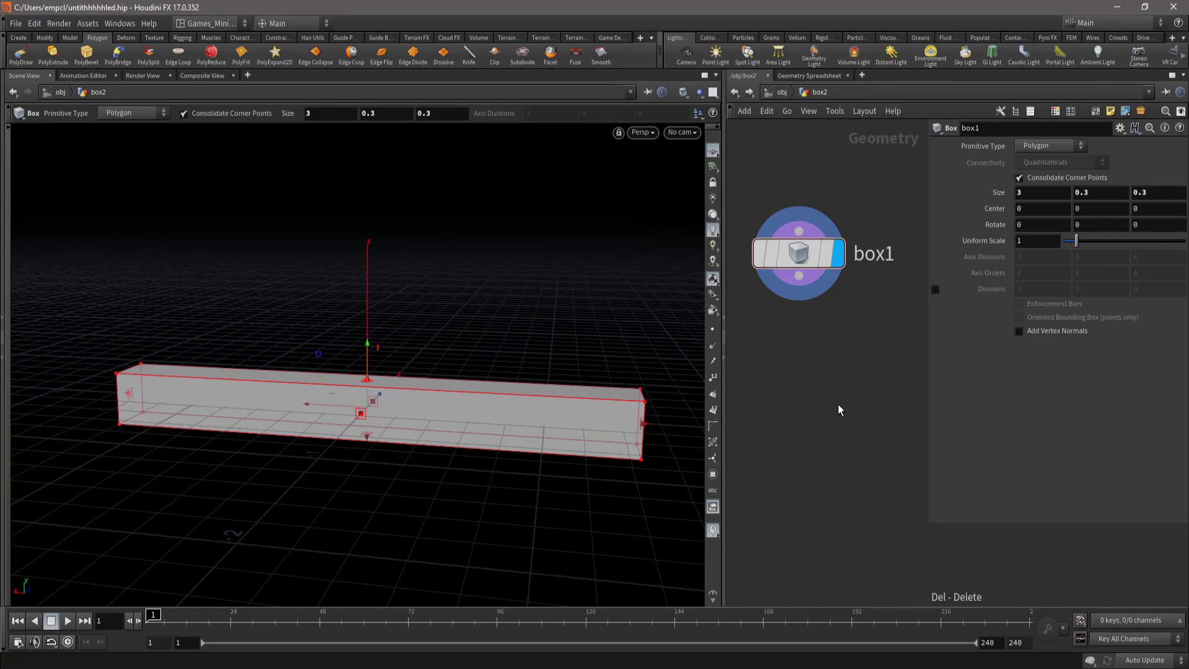
- Add a second Box node, box2, shown as a wireframe reference beside the beam
{"action": "key", "text": "Tab"}
{"action": "type", "text": "polyextrude"}
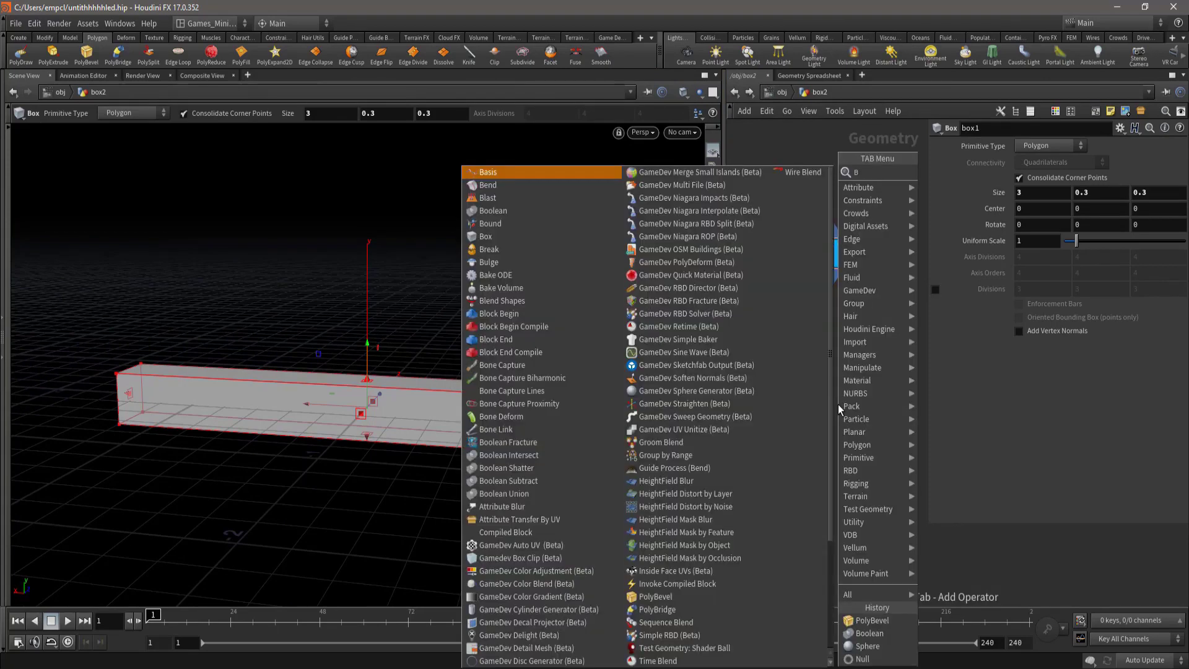
{"action": "key", "text": "Return"}
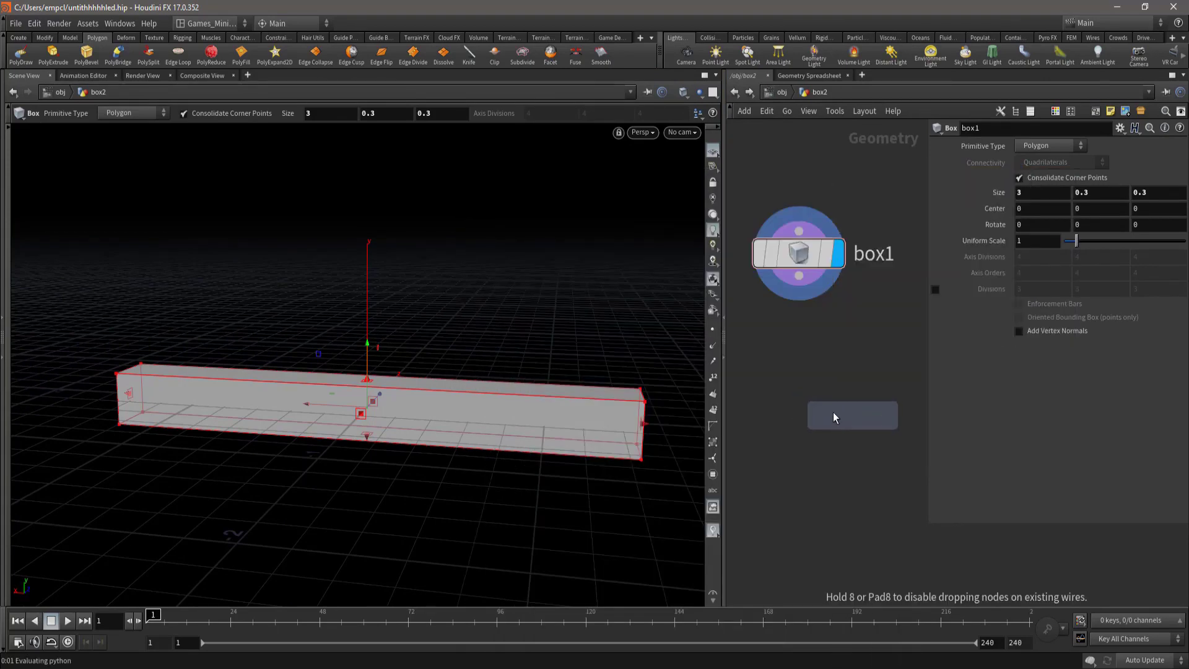
{"action": "left_click", "coordinate": [834, 411]}
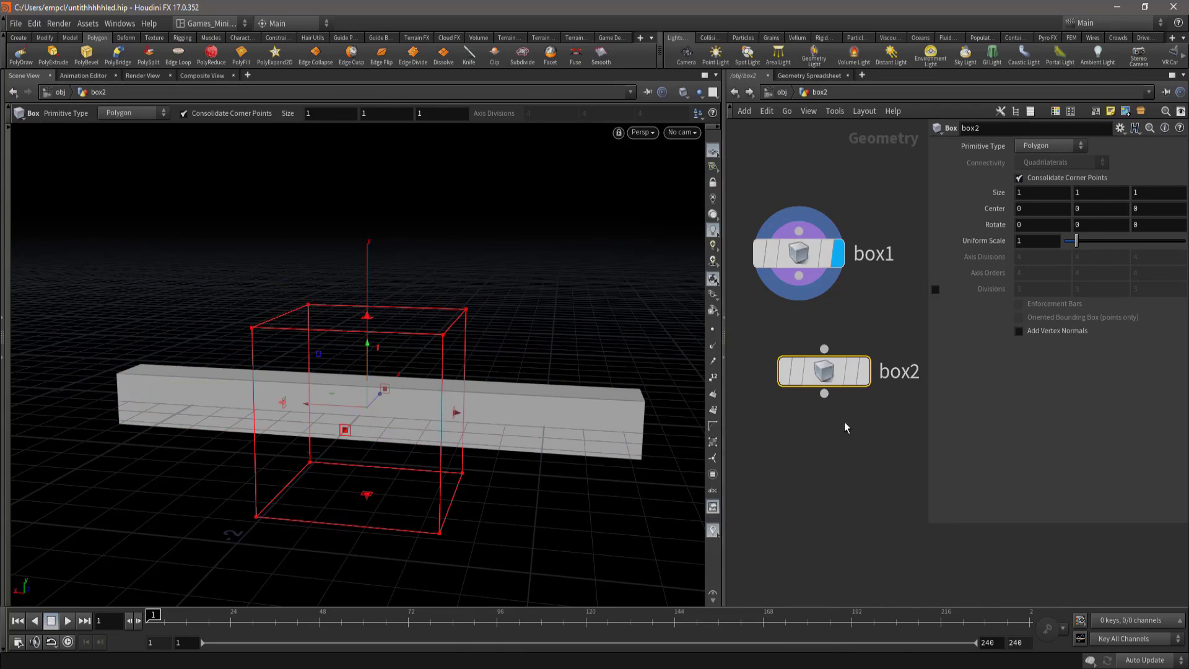
{"action": "left_click", "coordinate": [854, 371]}
- In front view, shape box2 into a narrow upright block over the bar's left end, and place its node beside box1
{"action": "left_click_drag", "start_coordinate": [430, 452], "coordinate": [466, 384]}
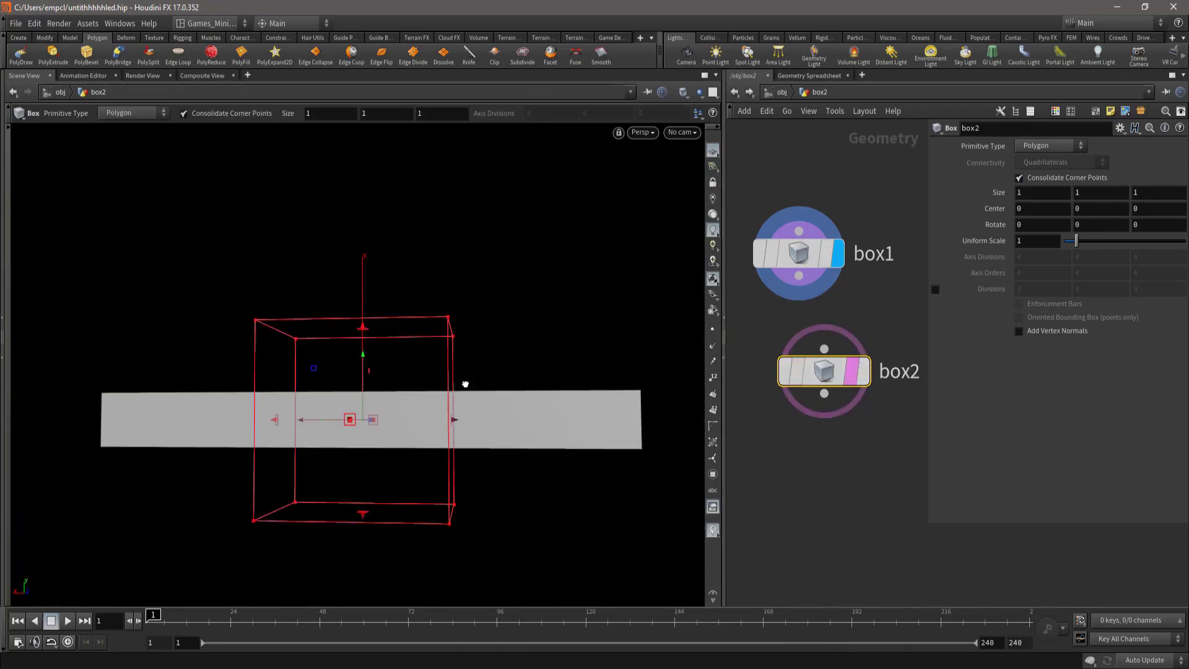
{"action": "key", "text": "Escape"}
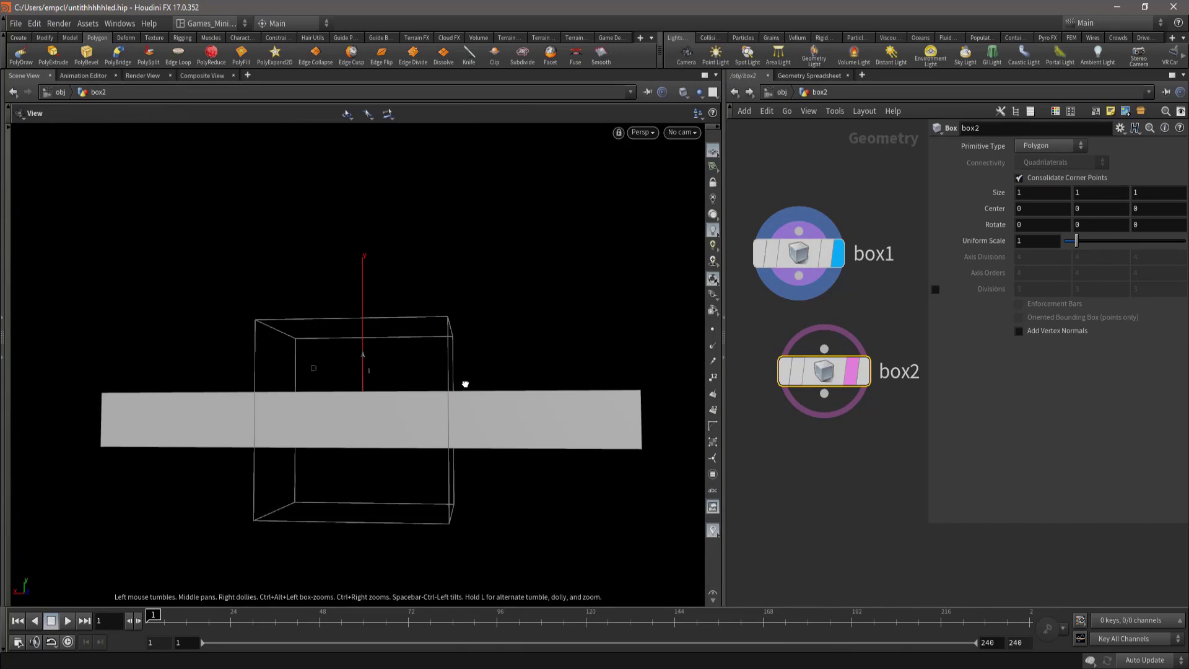
{"action": "key", "text": "space+3"}
{"action": "key", "text": "Return"}
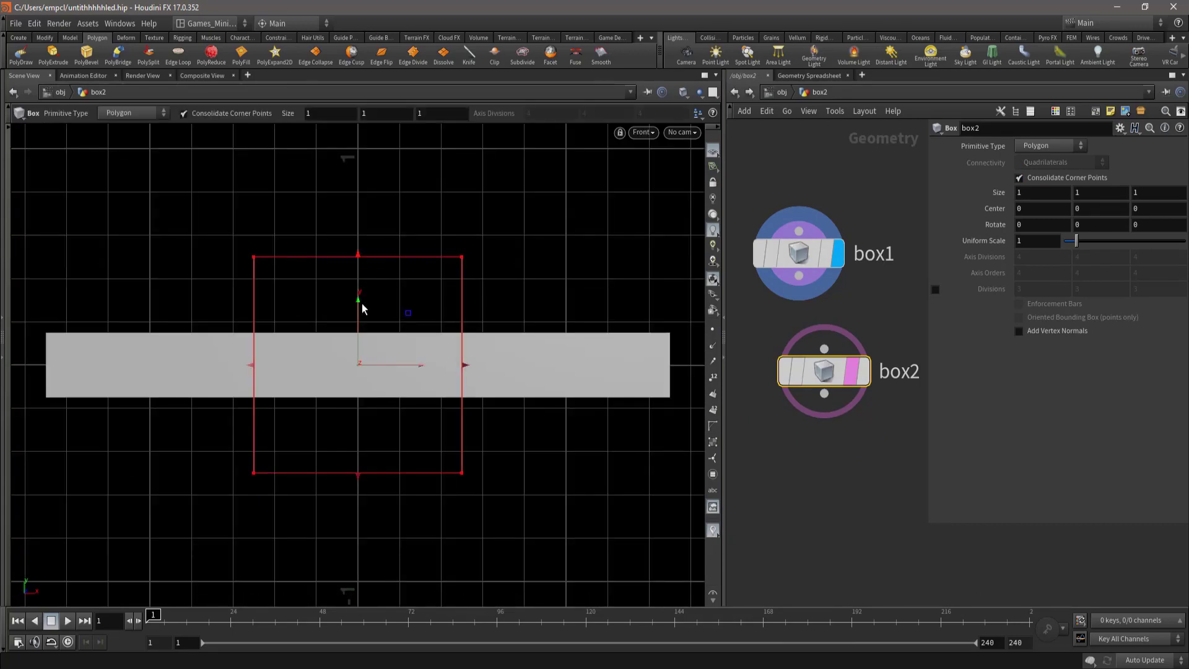
{"action": "left_click_drag", "start_coordinate": [359, 302], "coordinate": [359, 210]}
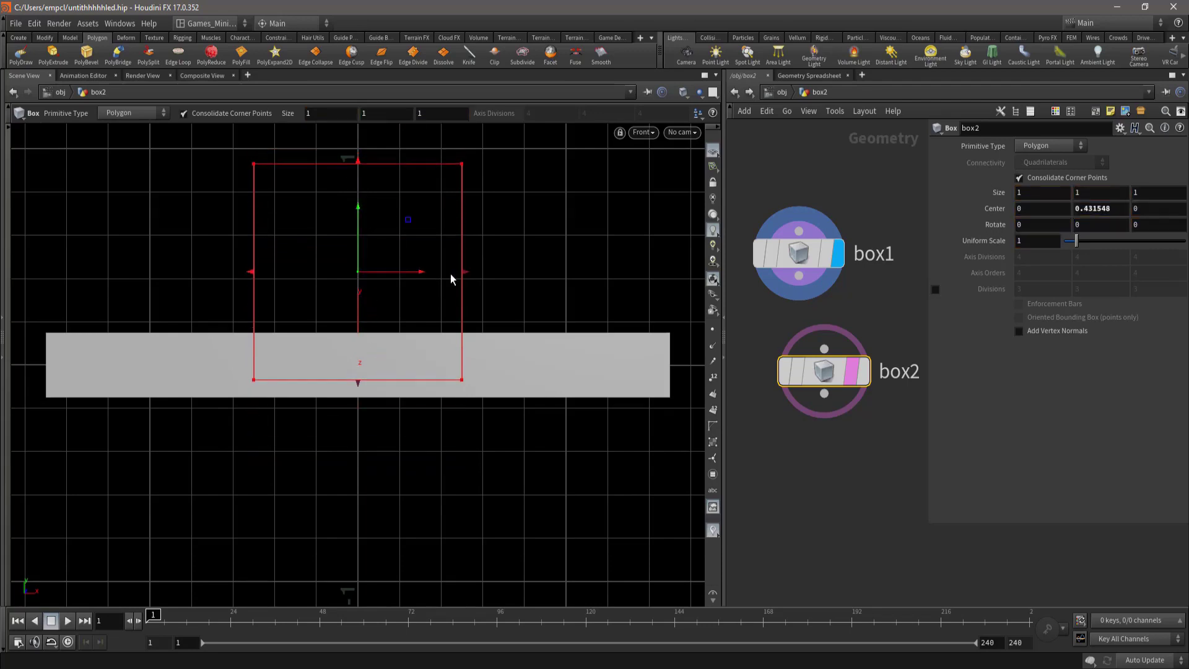
{"action": "mouse_move", "coordinate": [464, 271]}
{"action": "left_mouse_down"}
{"action": "mouse_move", "coordinate": [260, 286]}
{"action": "mouse_move", "coordinate": [270, 273]}
{"action": "left_mouse_up"}
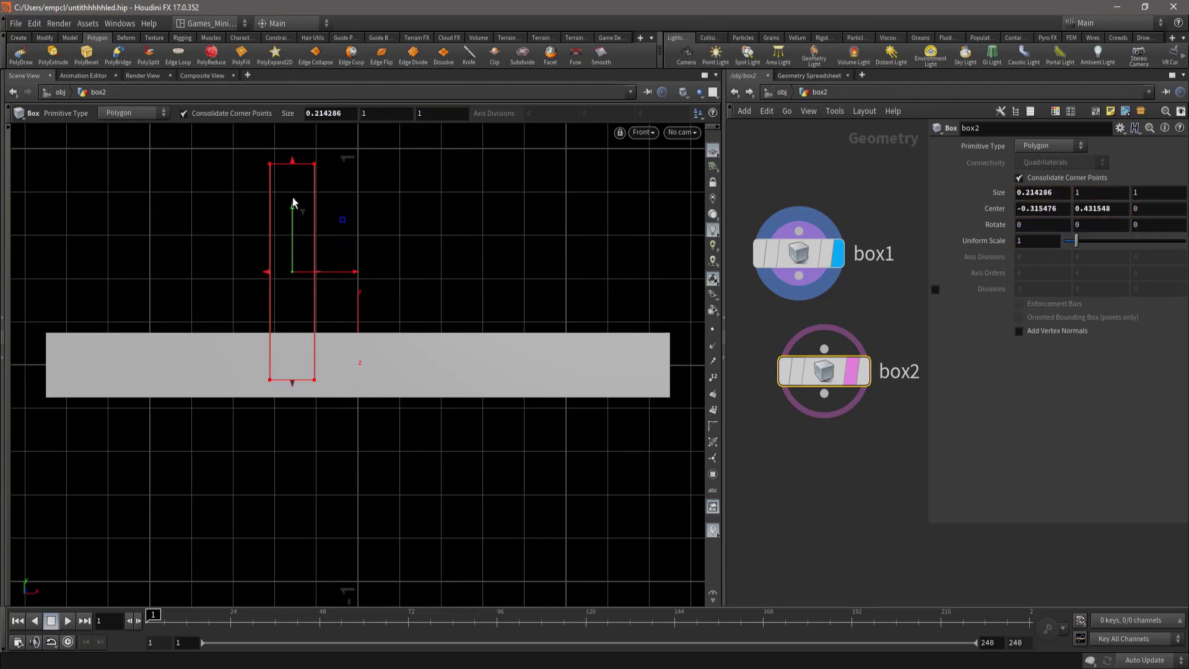
{"action": "left_click_drag", "start_coordinate": [292, 164], "coordinate": [293, 274]}
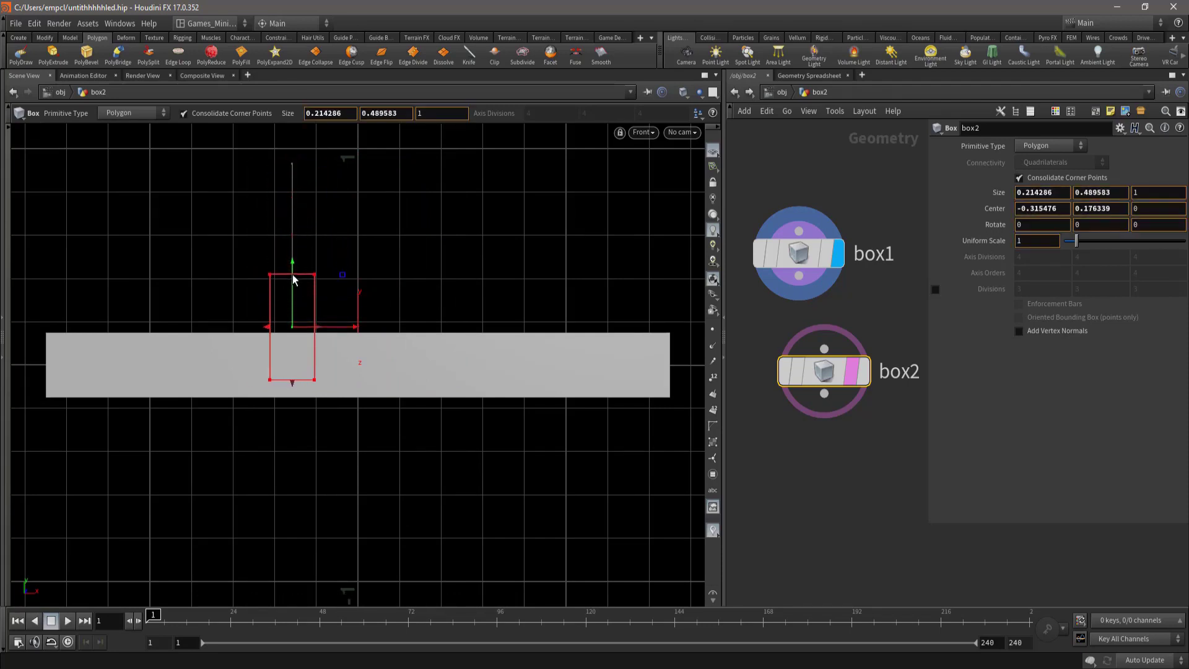
{"action": "left_click_drag", "start_coordinate": [348, 328], "coordinate": [149, 341]}
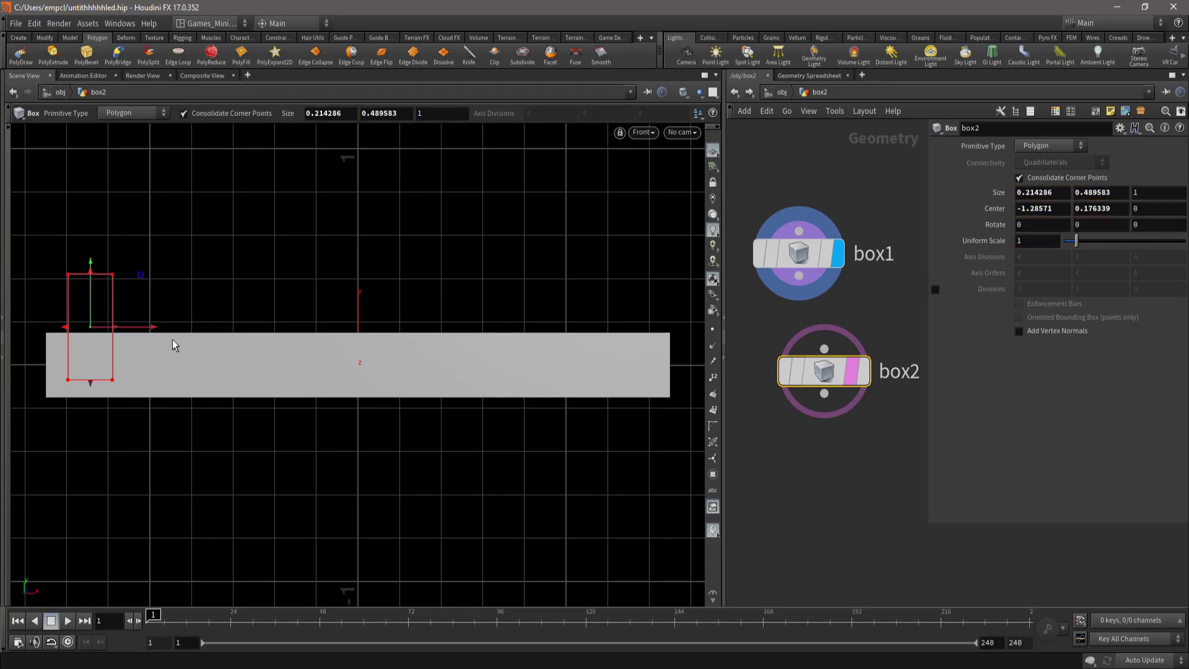
{"action": "left_click_drag", "start_coordinate": [824, 370], "coordinate": [905, 288]}
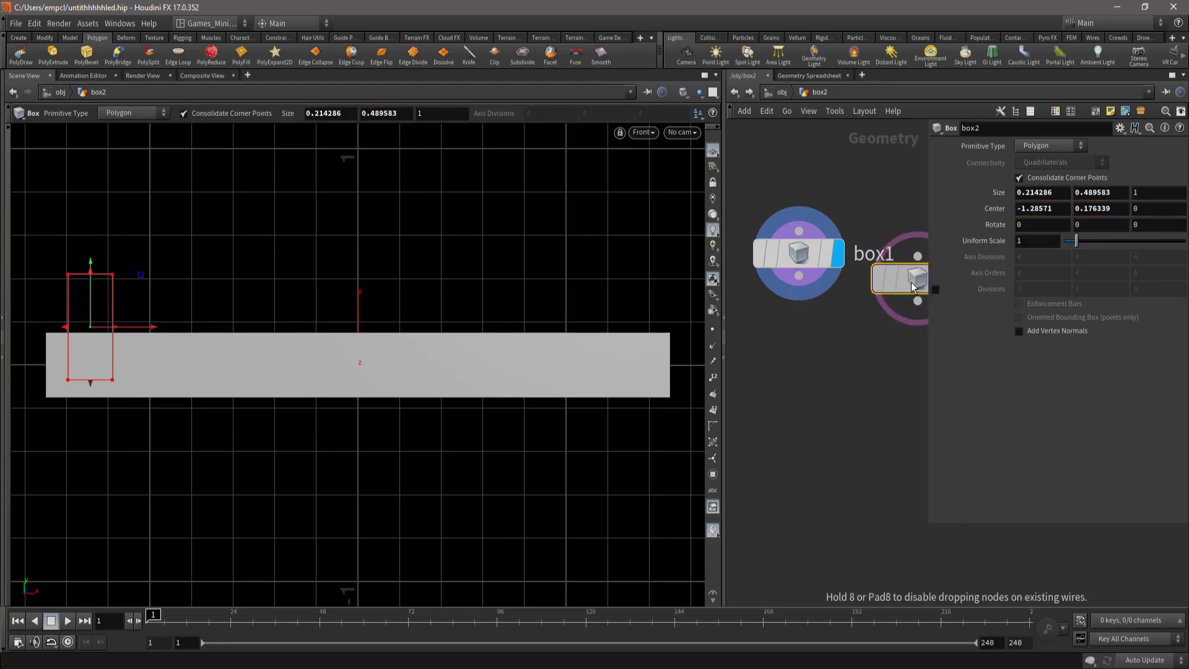
- Add a Boolean node fed by box1 and box2 and display its result
{"action": "scroll", "coordinate": [802, 380], "scroll_direction": "down", "scroll_amount": 2}
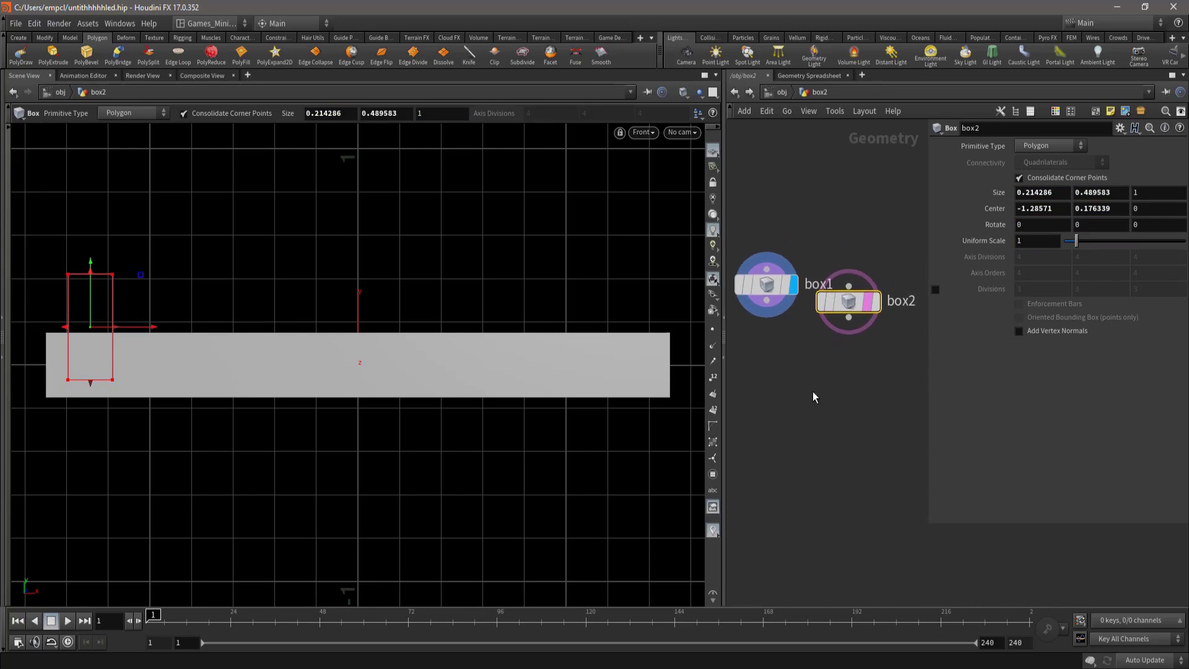
{"action": "key", "text": "Tab"}
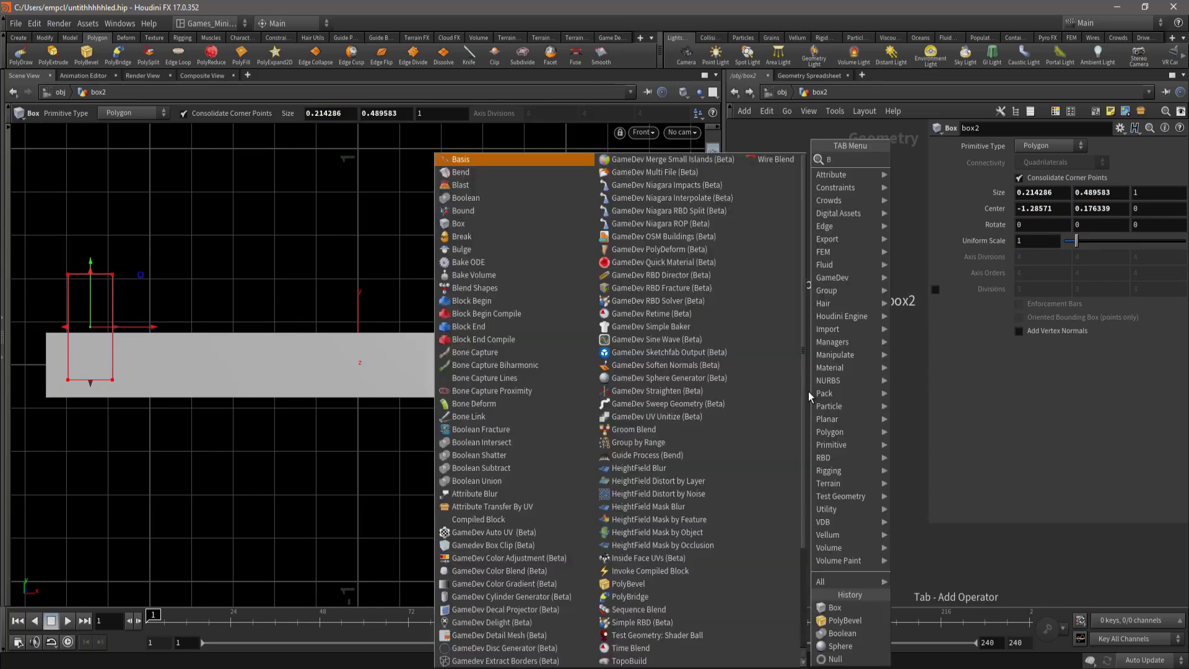
{"action": "key", "text": "Return"}
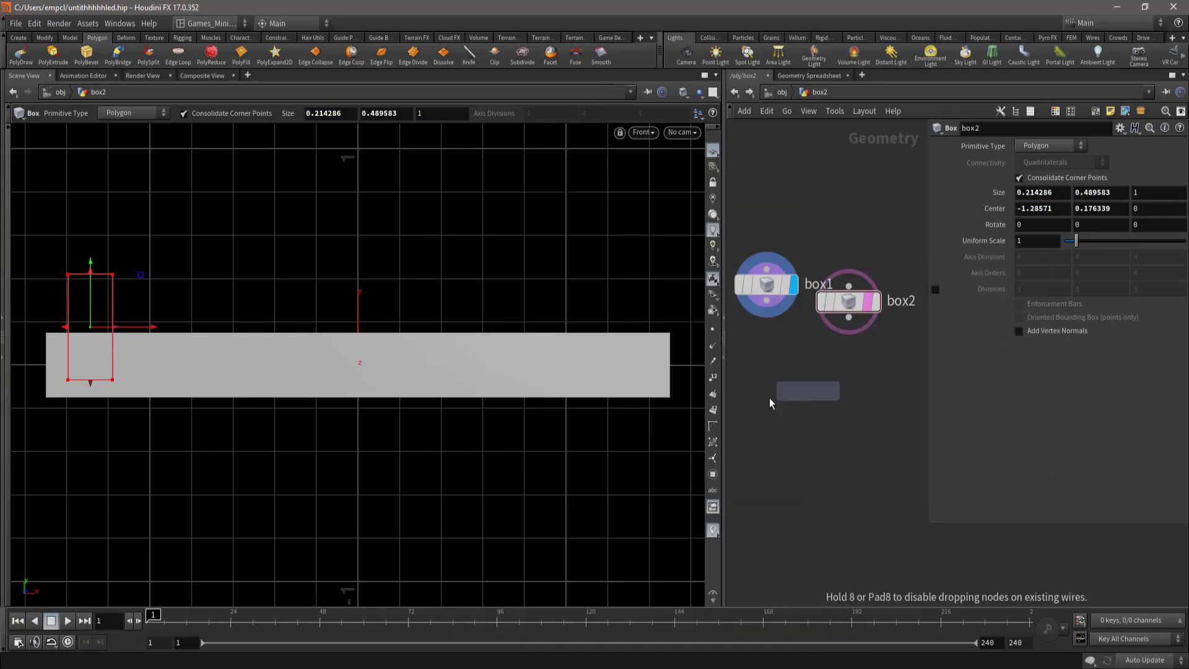
{"action": "left_click", "coordinate": [769, 397]}
{"action": "left_click_drag", "start_coordinate": [767, 301], "coordinate": [754, 380]}
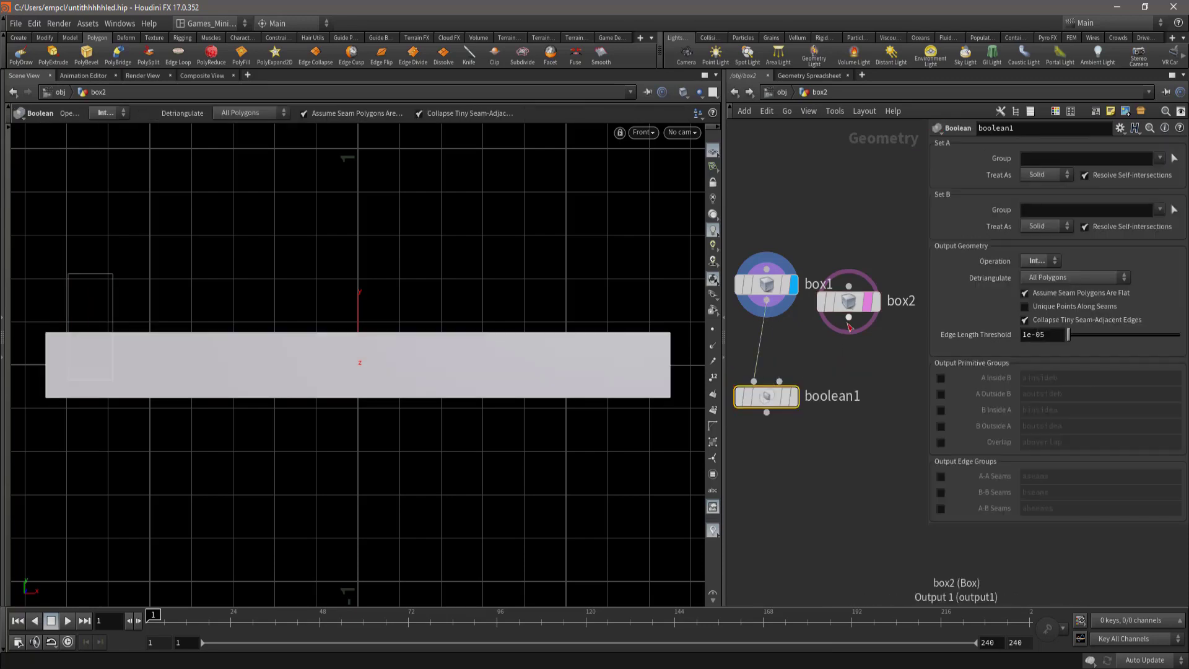
{"action": "left_click_drag", "start_coordinate": [849, 317], "coordinate": [779, 380]}
{"action": "left_click", "coordinate": [794, 396]}
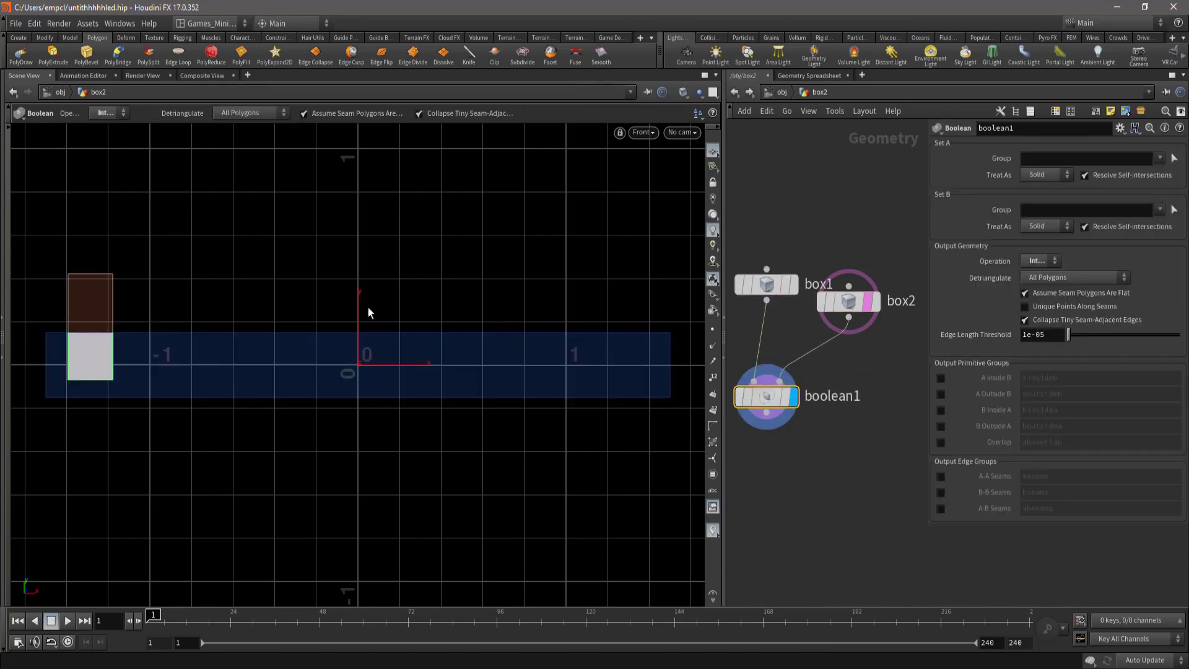
- Set the Boolean Operation to Subtract (A - B), notching the bar's end
{"action": "left_click", "coordinate": [1043, 262]}
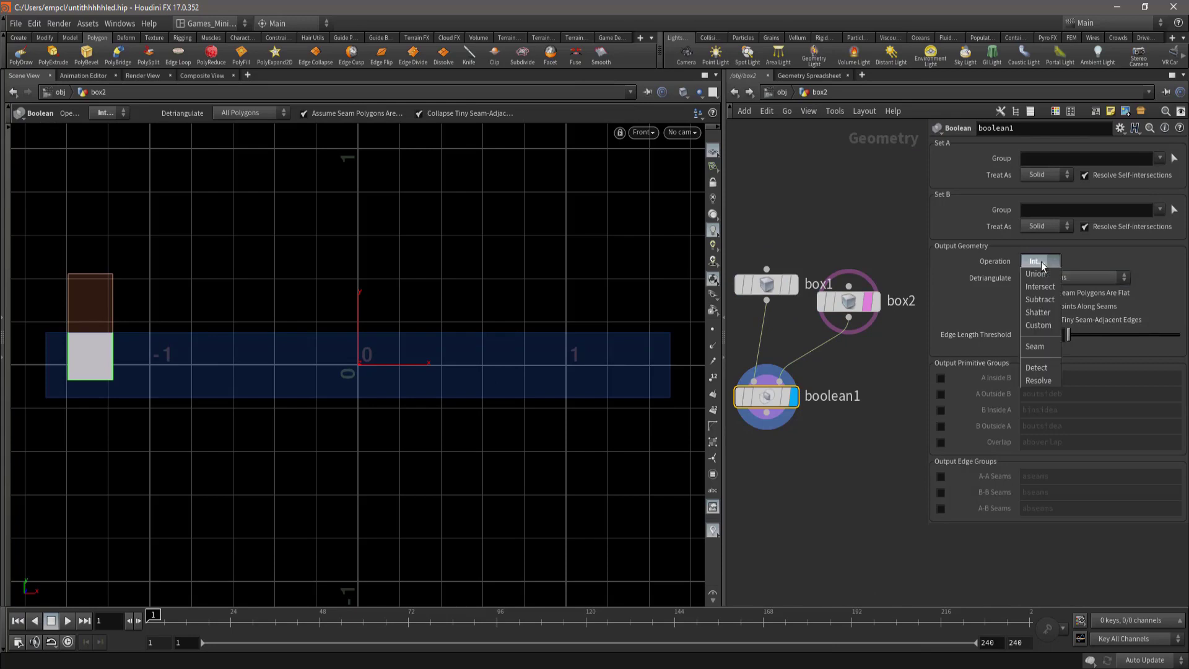
{"action": "left_click", "coordinate": [1042, 300]}
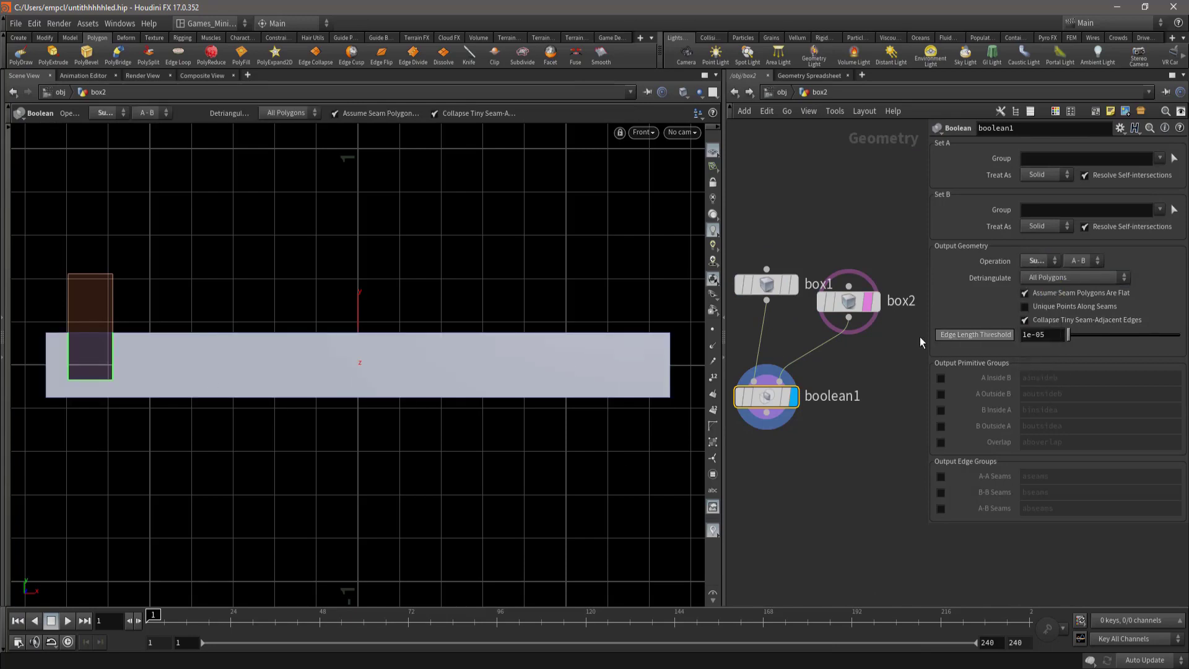
{"action": "scroll", "coordinate": [876, 399], "scroll_direction": "down", "scroll_amount": 2}
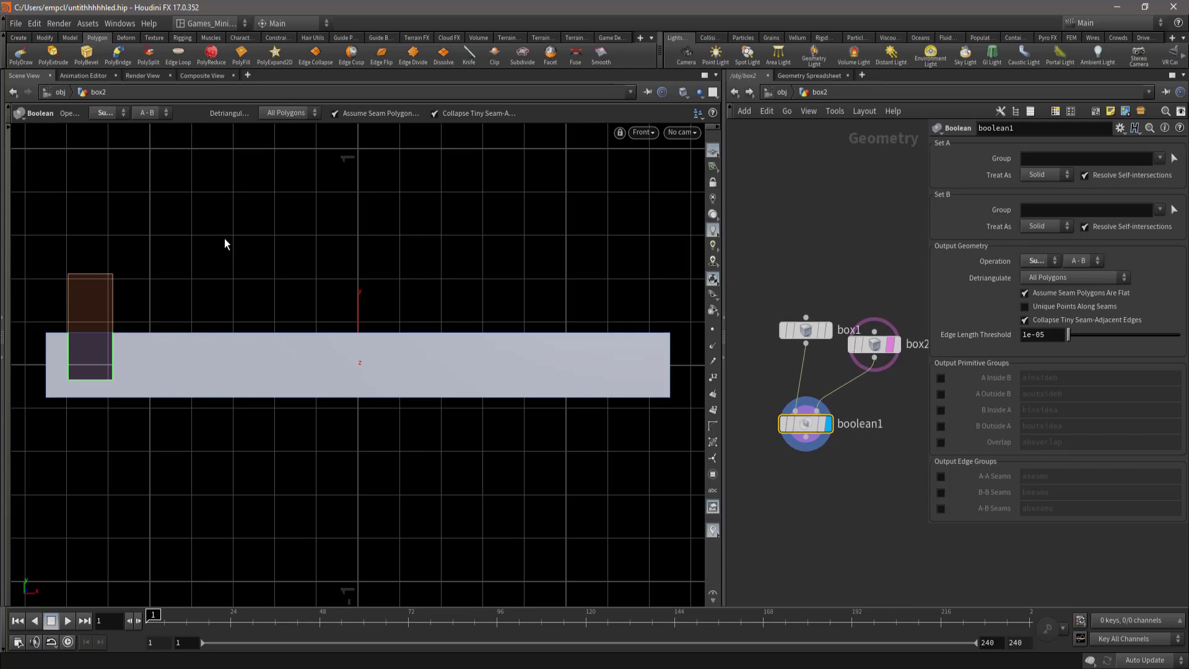
{"action": "key", "text": "Escape"}
{"action": "mouse_move", "coordinate": [411, 359]}
{"action": "left_mouse_down"}
{"action": "mouse_move", "coordinate": [462, 364]}
{"action": "mouse_move", "coordinate": [446, 347]}
{"action": "left_mouse_up"}
{"action": "key", "text": "Return"}
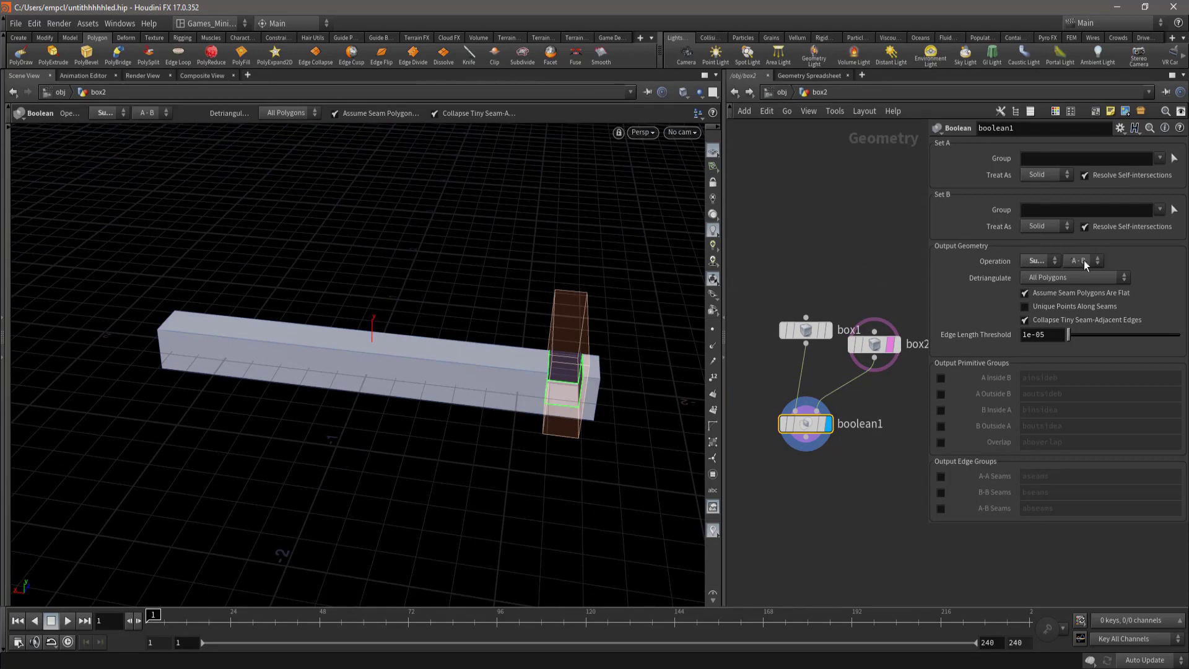
- Add a Copy and Transform node on box2's branch
{"action": "left_click_drag", "start_coordinate": [892, 343], "coordinate": [908, 288]}
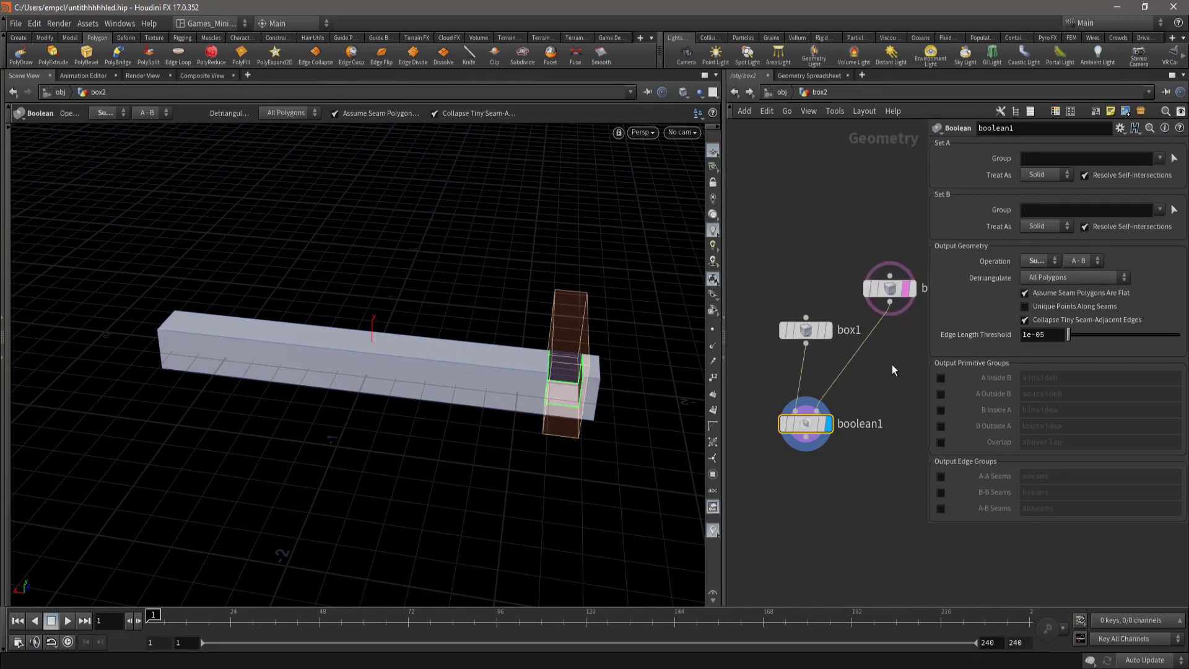
{"action": "key", "text": "Tab"}
{"action": "type", "text": "copy"}
{"action": "left_click", "coordinate": [1038, 173]}
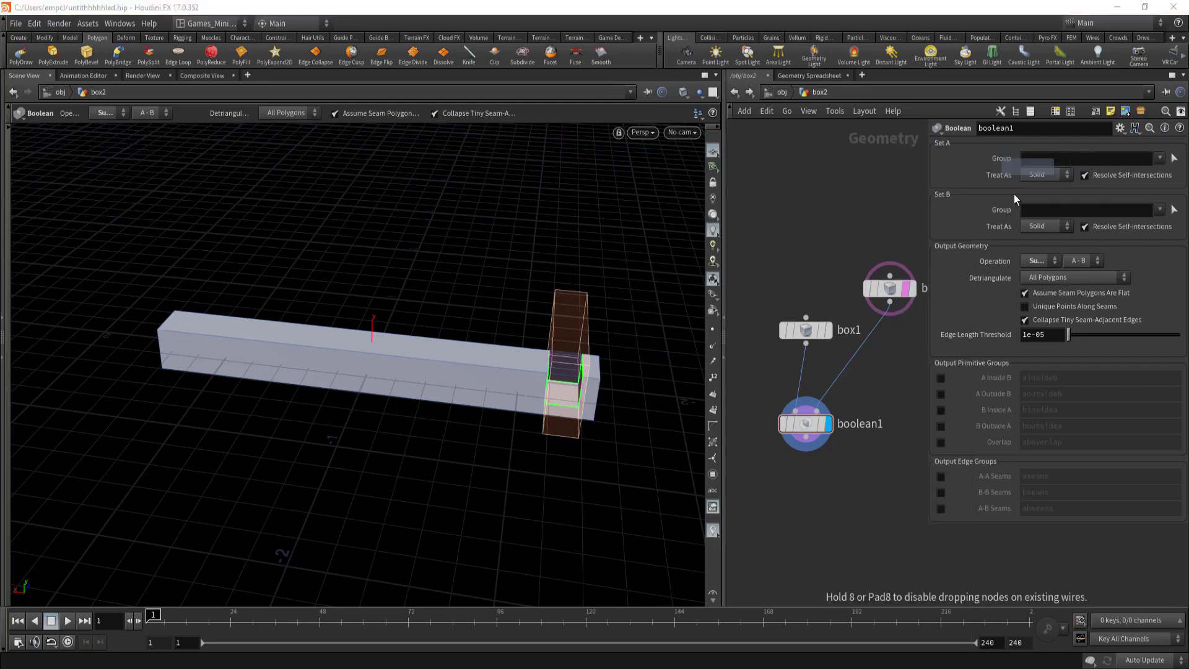
- Insert copy1 between box2 and boolean1, making 9 copies spaced 0.337286 along X
{"action": "left_click", "coordinate": [847, 364]}
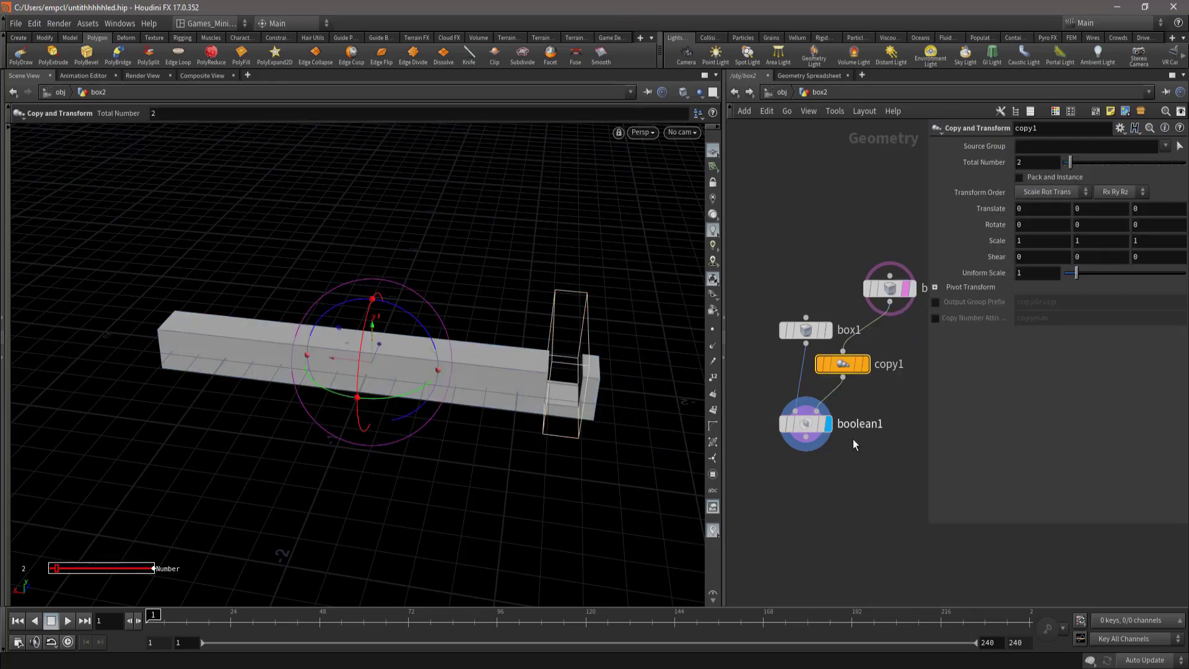
{"action": "left_click_drag", "start_coordinate": [477, 472], "coordinate": [631, 473], "text": "alt"}
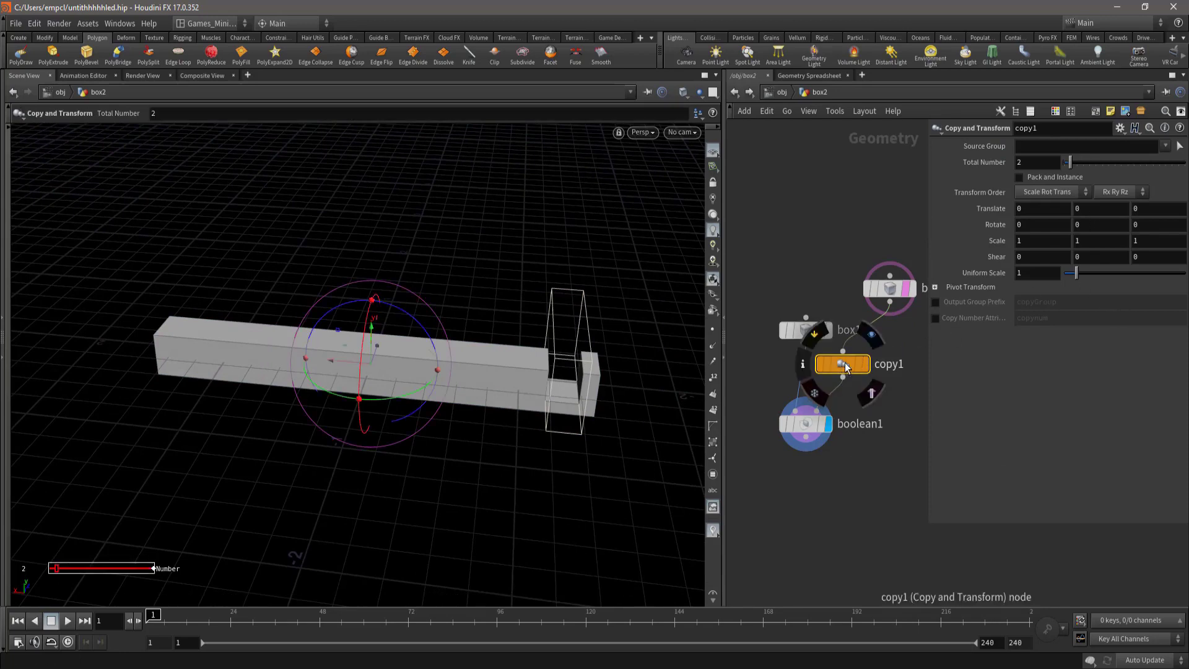
{"action": "left_click_drag", "start_coordinate": [1068, 162], "coordinate": [1089, 163]}
{"action": "mouse_move", "coordinate": [336, 366]}
{"action": "left_mouse_down"}
{"action": "mouse_move", "coordinate": [251, 376]}
{"action": "mouse_move", "coordinate": [285, 392]}
{"action": "left_mouse_up"}
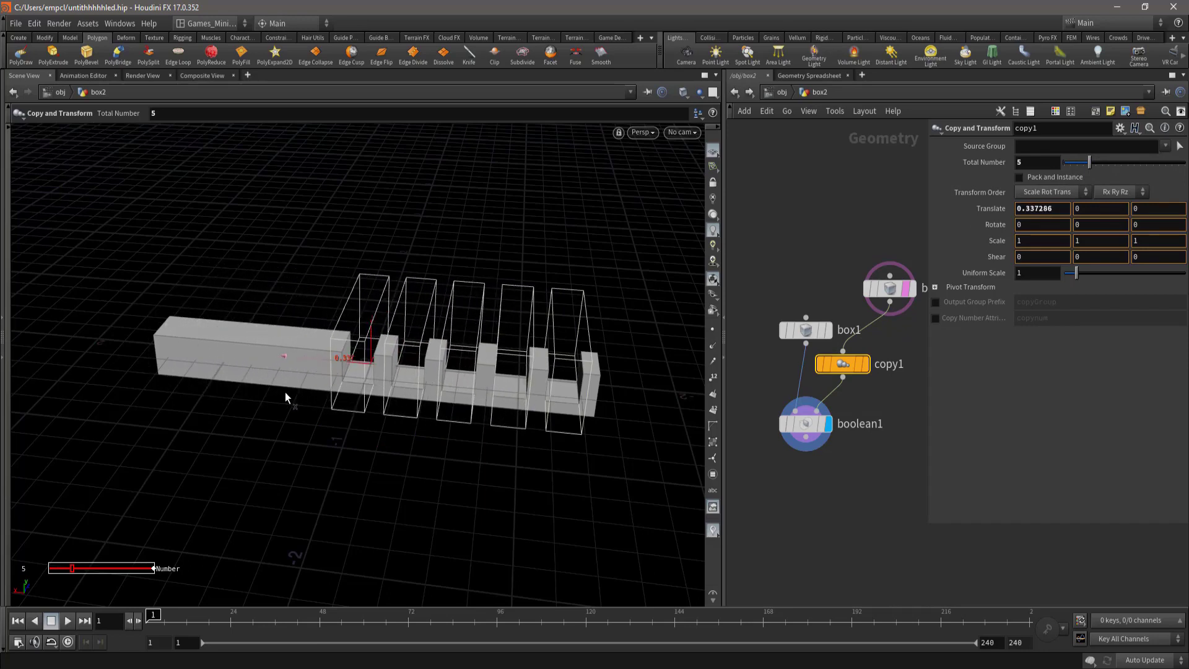
{"action": "key", "text": "r"}
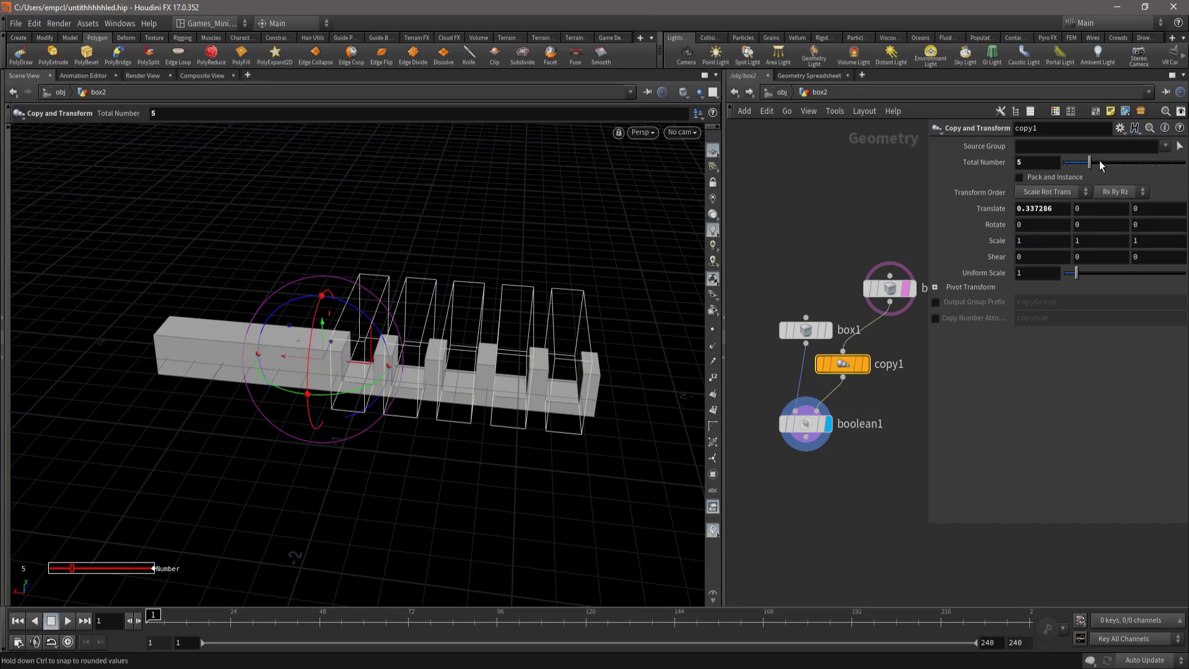
{"action": "left_click_drag", "start_coordinate": [1094, 164], "coordinate": [1110, 157]}
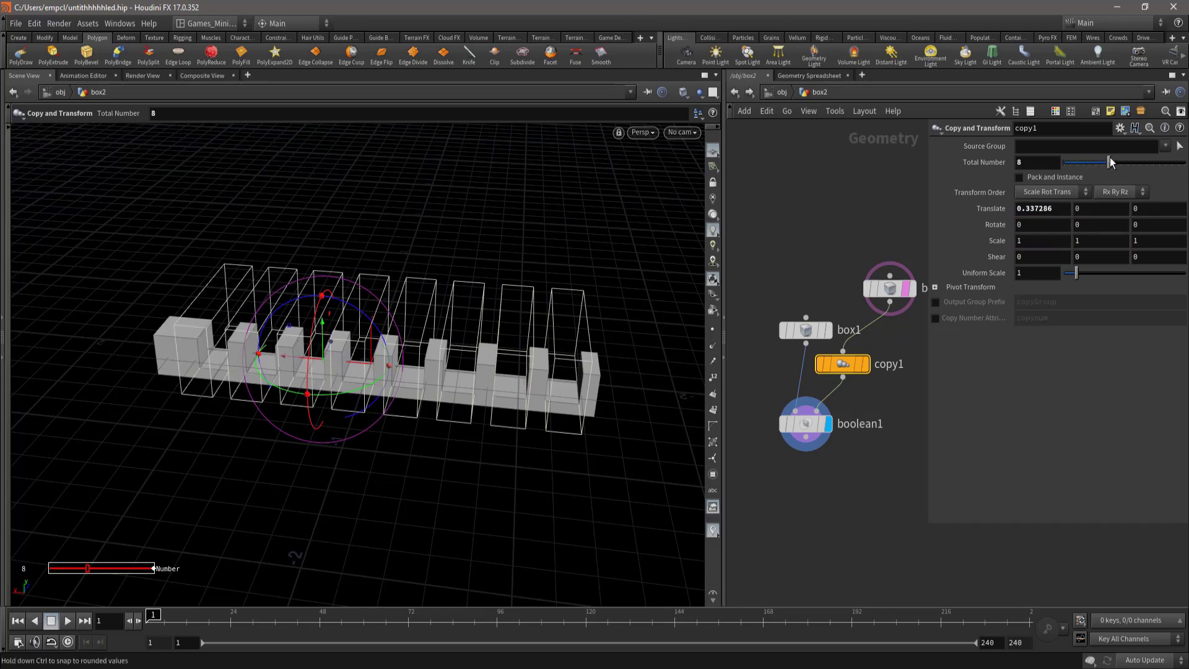
{"action": "left_click_drag", "start_coordinate": [547, 473], "coordinate": [501, 461]}
{"action": "key", "text": "e"}
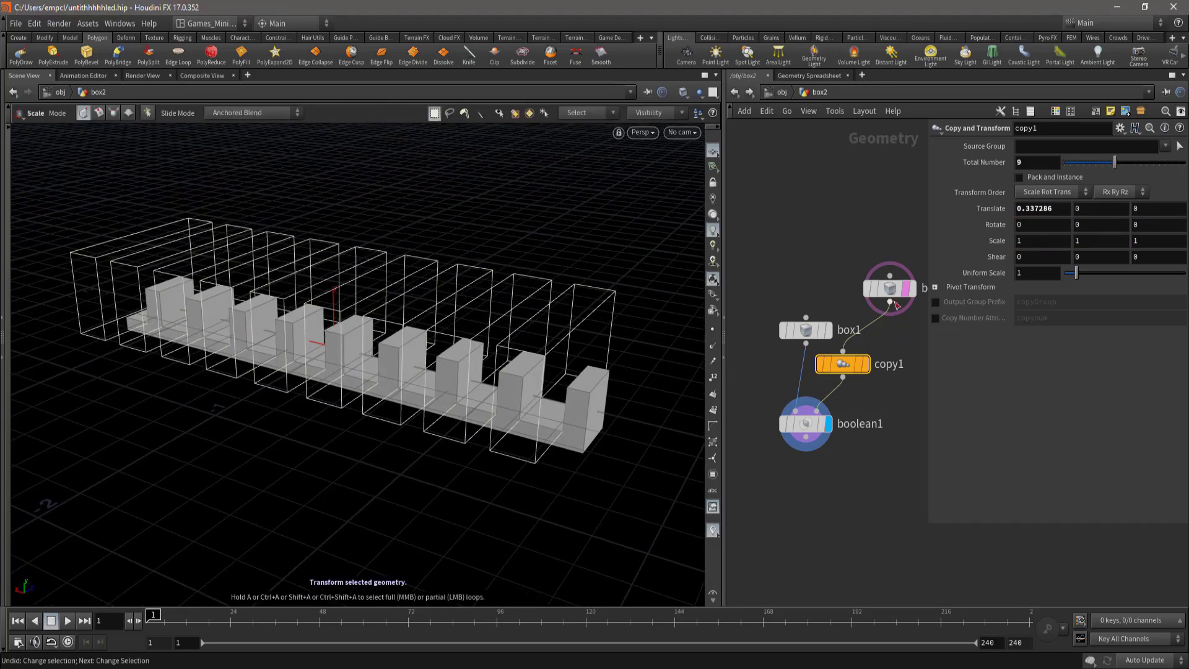
- Select the box2 cutter and switch to face selection for editing its primitives
{"action": "left_click", "coordinate": [893, 288]}
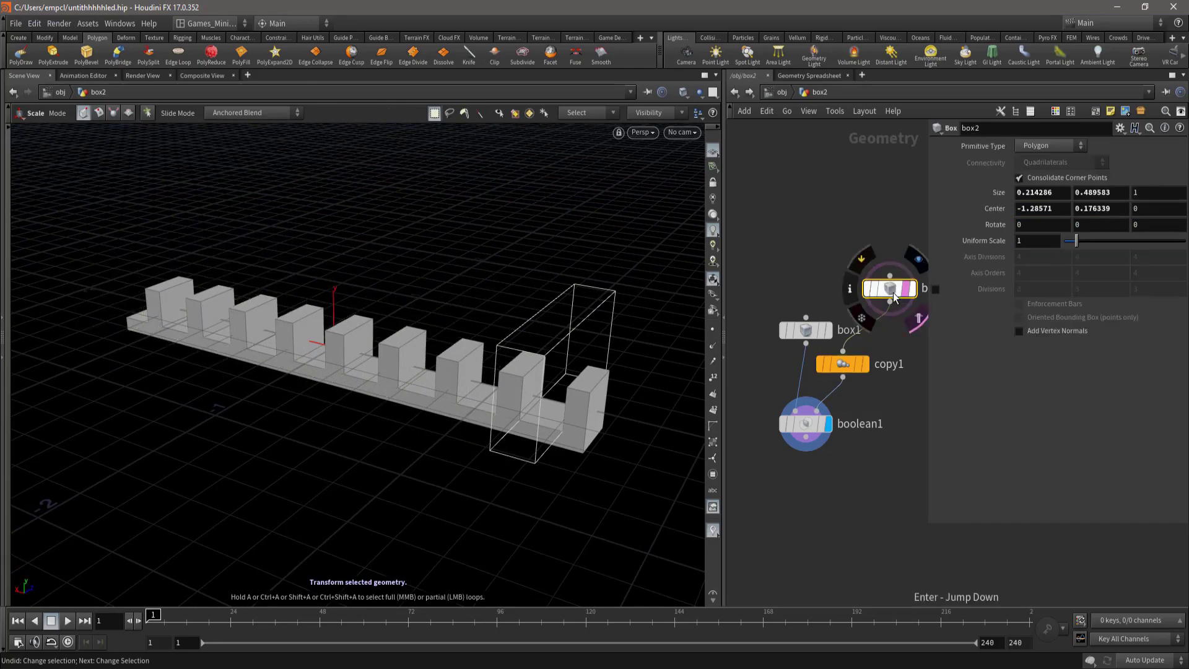
{"action": "key", "text": "Escape"}
{"action": "mouse_move", "coordinate": [524, 414]}
{"action": "left_mouse_down"}
{"action": "mouse_move", "coordinate": [533, 467]}
{"action": "mouse_move", "coordinate": [523, 409]}
{"action": "mouse_move", "coordinate": [537, 438]}
{"action": "left_mouse_up"}
{"action": "key", "text": "e"}
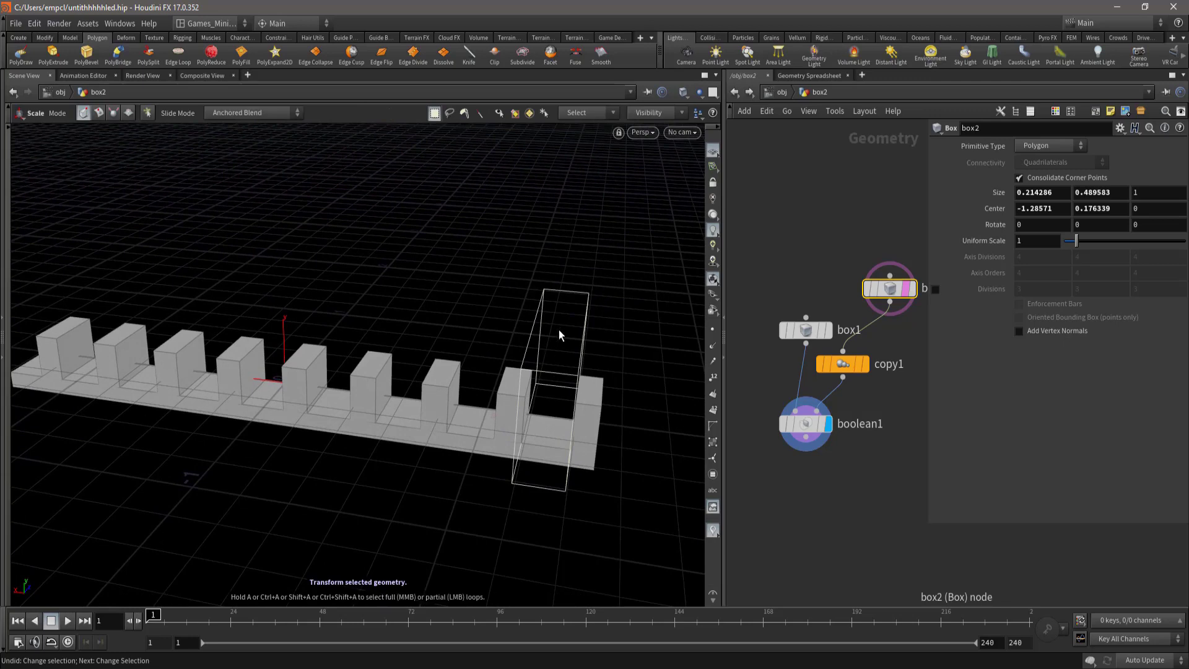
{"action": "key", "text": "s"}
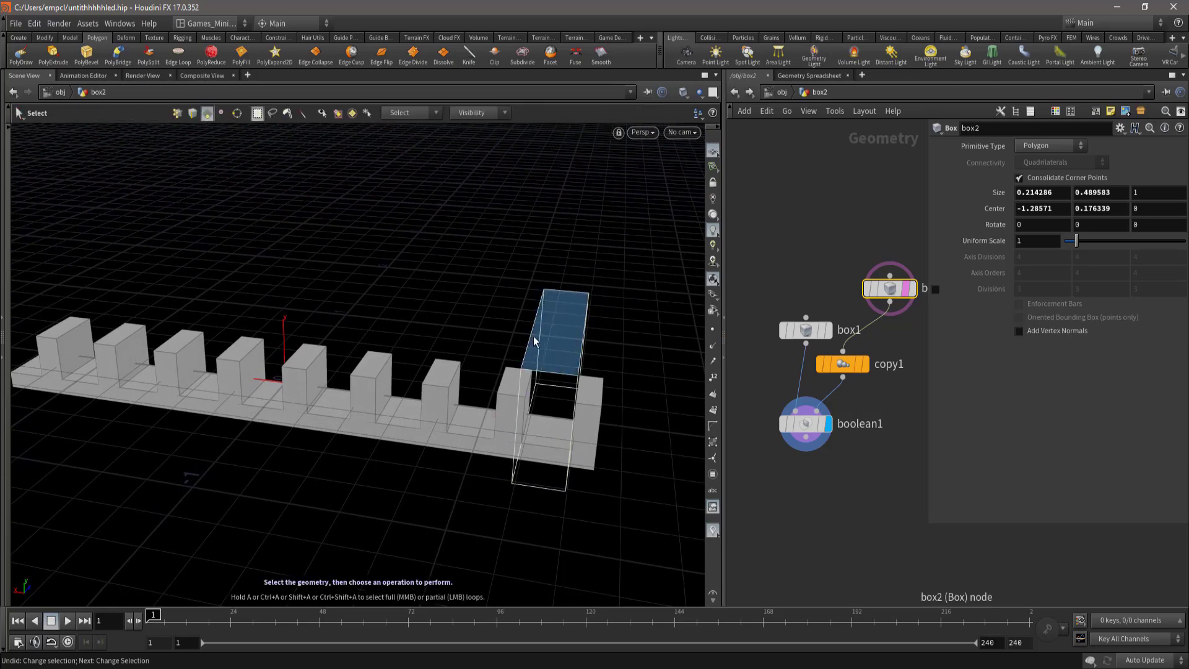
{"action": "key", "text": "4"}
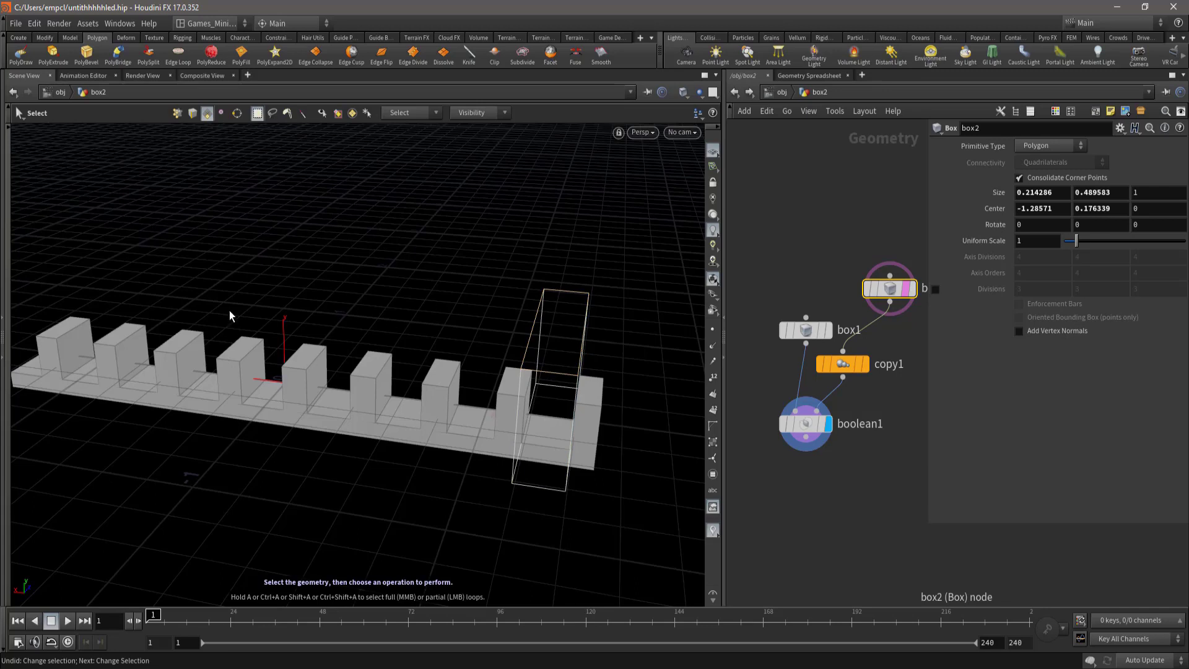
{"action": "key", "text": "r"}
{"action": "mouse_move", "coordinate": [360, 340]}
{"action": "left_mouse_down", "text": "alt"}
{"action": "mouse_move", "coordinate": [513, 321]}
{"action": "mouse_move", "coordinate": [434, 314]}
{"action": "left_mouse_up", "text": "alt"}
- Orbit around the notched bar for a close view of the cutter box
{"action": "key", "text": "Escape"}
{"action": "left_click_drag", "start_coordinate": [517, 414], "coordinate": [539, 430]}
{"action": "left_click_drag", "start_coordinate": [577, 371], "coordinate": [573, 451]}
{"action": "key", "text": "e"}
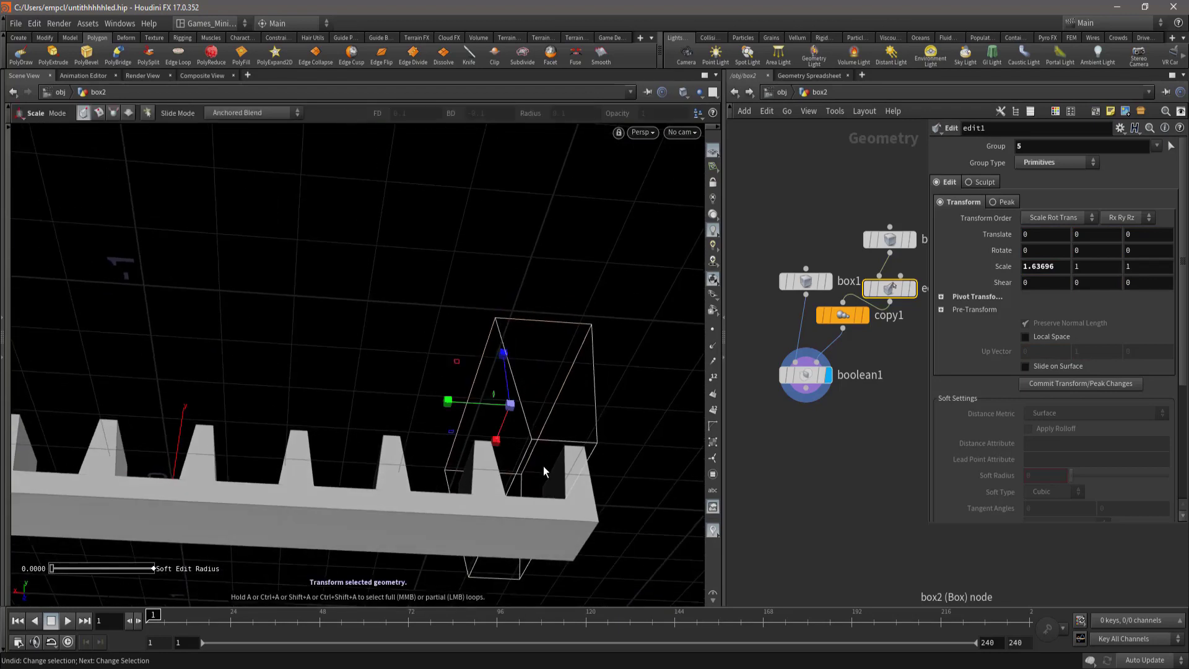
{"action": "key", "text": "Escape"}
{"action": "key", "text": "Escape"}
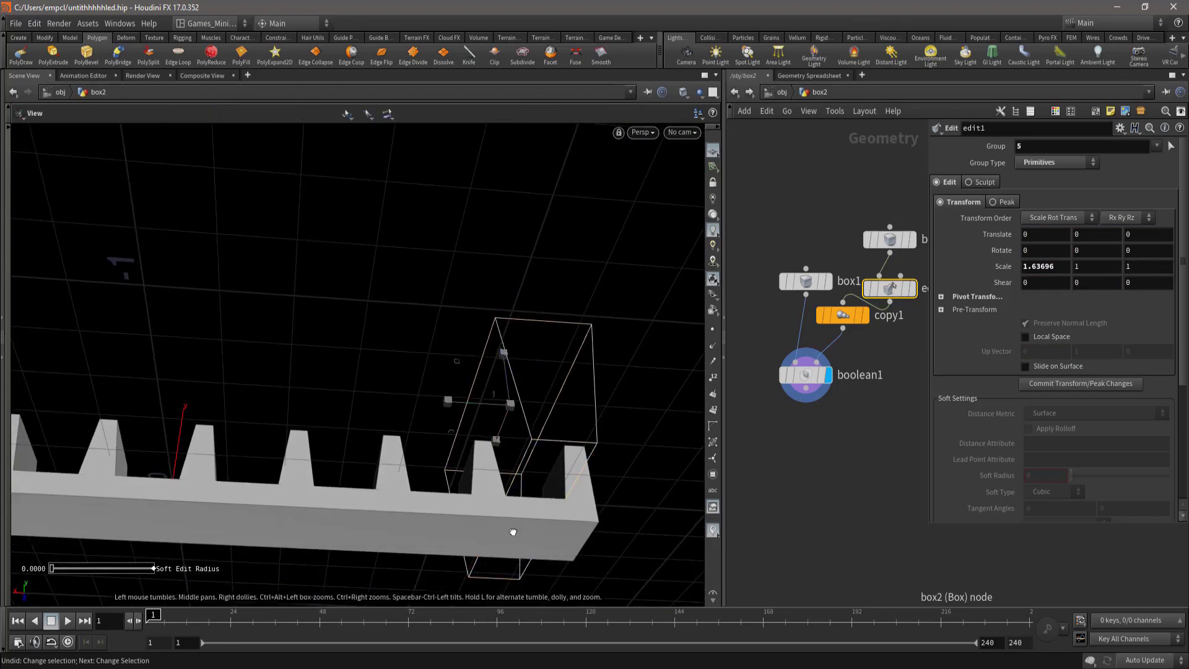
{"action": "left_click_drag", "start_coordinate": [513, 532], "coordinate": [523, 523]}
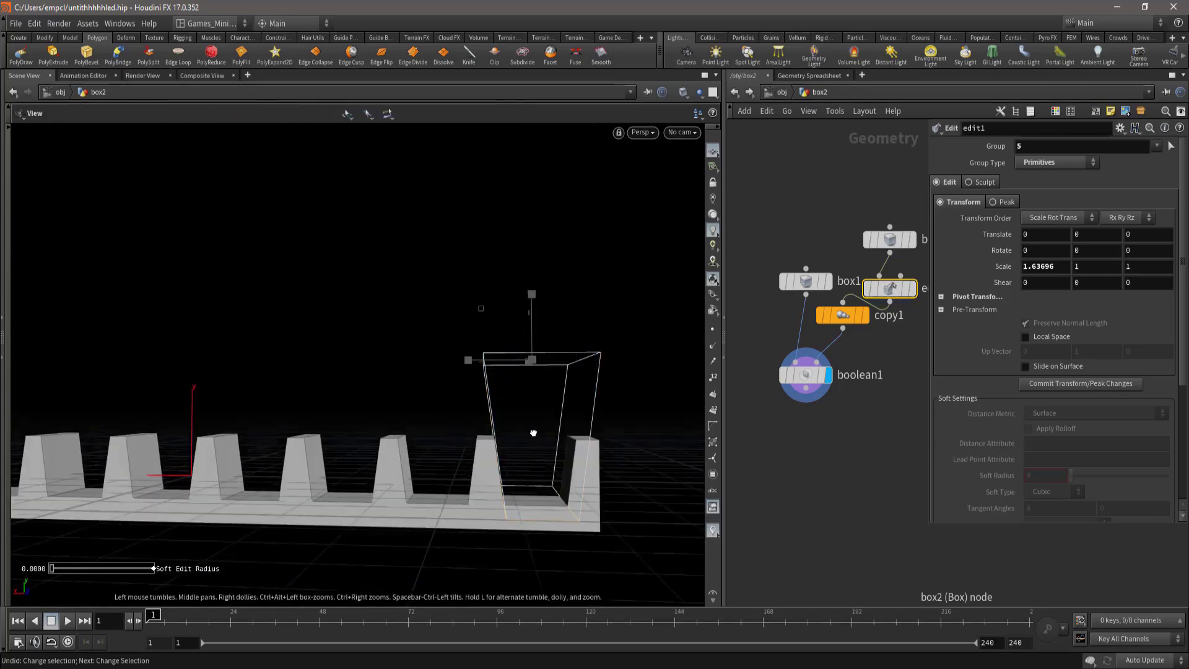
{"action": "left_click_drag", "start_coordinate": [533, 432], "coordinate": [537, 508]}
{"action": "key", "text": "s"}
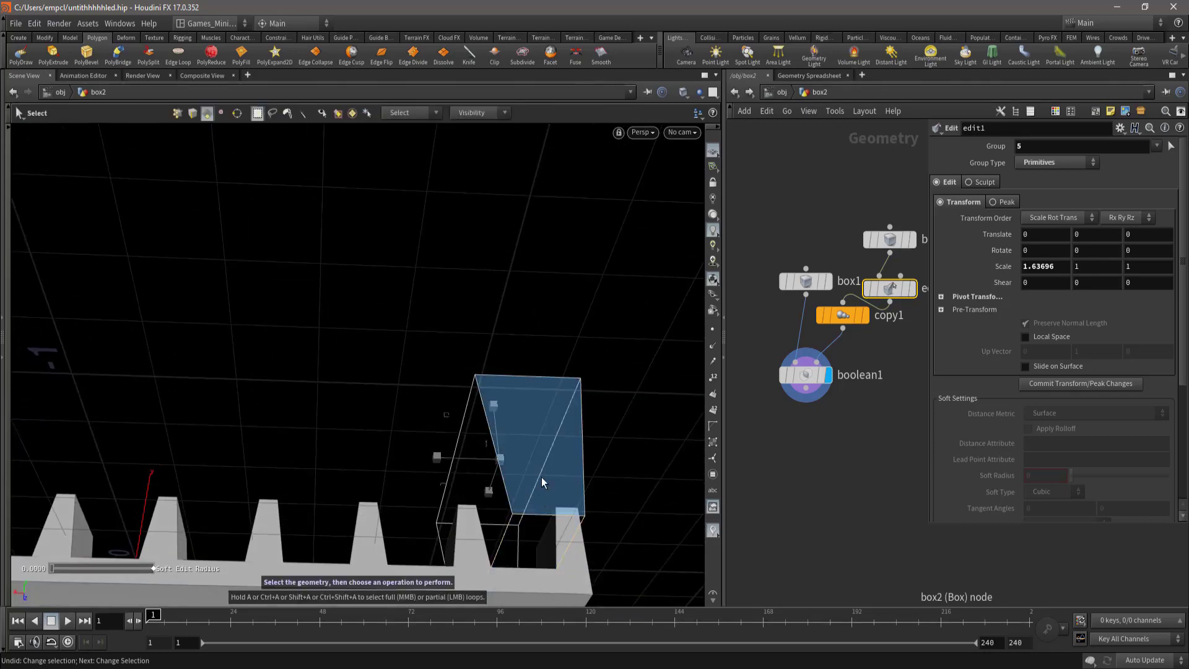
- Select the cutter's top face and scale it to 0.661476 along X
{"action": "key", "text": "ctrl+z"}
{"action": "key", "text": "Escape"}
{"action": "mouse_move", "coordinate": [523, 493]}
{"action": "left_mouse_down"}
{"action": "mouse_move", "coordinate": [547, 451]}
{"action": "mouse_move", "coordinate": [489, 493]}
{"action": "left_mouse_up"}
{"action": "key", "text": "Return"}
{"action": "mouse_move", "coordinate": [451, 435]}
{"action": "left_mouse_down"}
{"action": "mouse_move", "coordinate": [388, 477]}
{"action": "mouse_move", "coordinate": [337, 488]}
{"action": "mouse_move", "coordinate": [467, 303]}
{"action": "mouse_move", "coordinate": [459, 363]}
{"action": "mouse_move", "coordinate": [388, 324]}
{"action": "mouse_move", "coordinate": [260, 366]}
{"action": "left_mouse_up"}
{"action": "key", "text": "Escape"}
{"action": "key", "text": "Return"}
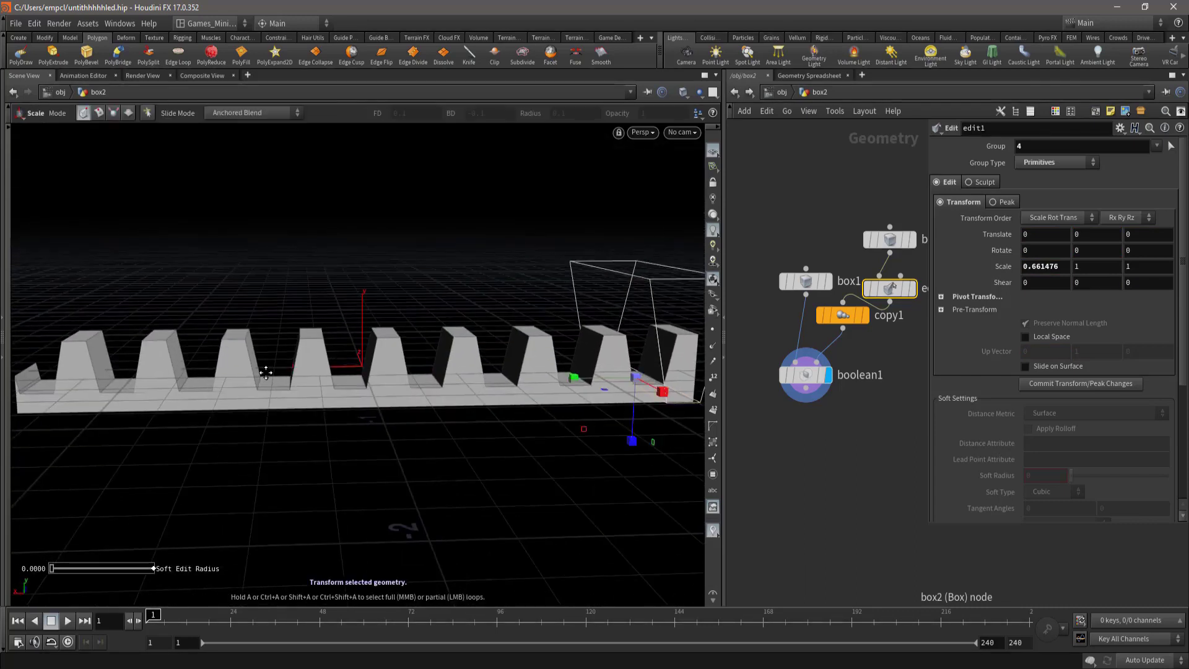
{"action": "key", "text": "Escape"}
{"action": "mouse_move", "coordinate": [244, 372]}
{"action": "left_mouse_down"}
{"action": "mouse_move", "coordinate": [53, 374]}
{"action": "mouse_move", "coordinate": [364, 351]}
{"action": "mouse_move", "coordinate": [595, 393]}
{"action": "left_mouse_up"}
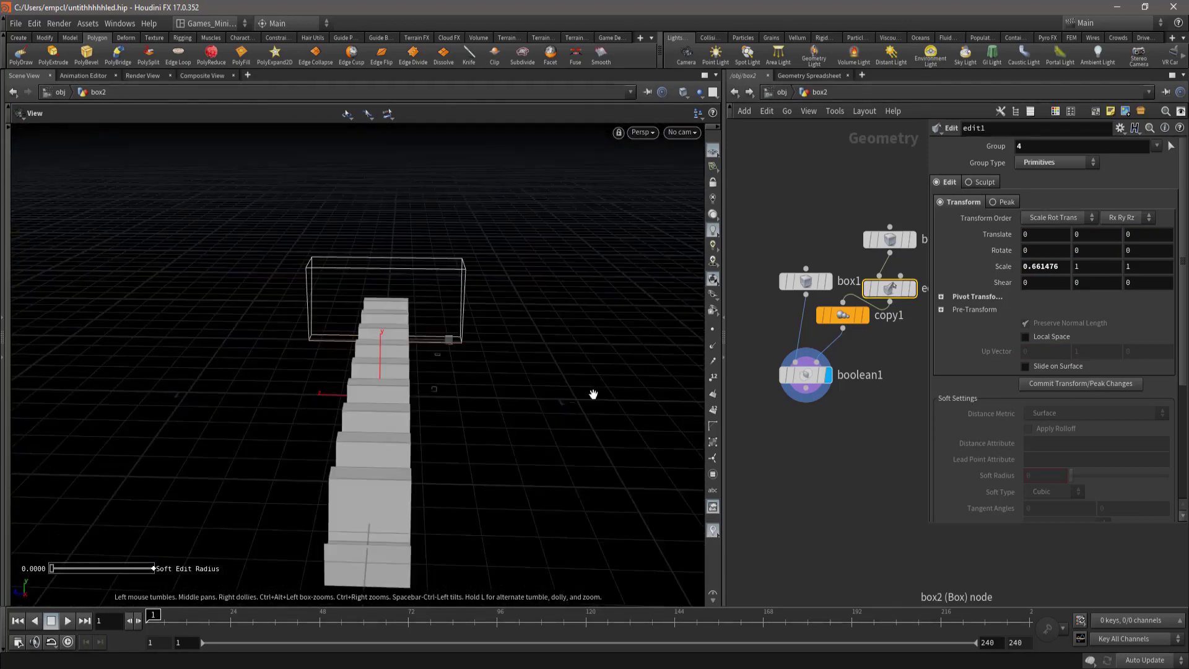
{"action": "mouse_move", "coordinate": [486, 417]}
{"action": "left_mouse_down"}
{"action": "mouse_move", "coordinate": [398, 380]}
{"action": "mouse_move", "coordinate": [566, 402]}
{"action": "left_mouse_up"}
{"action": "key", "text": "Return"}
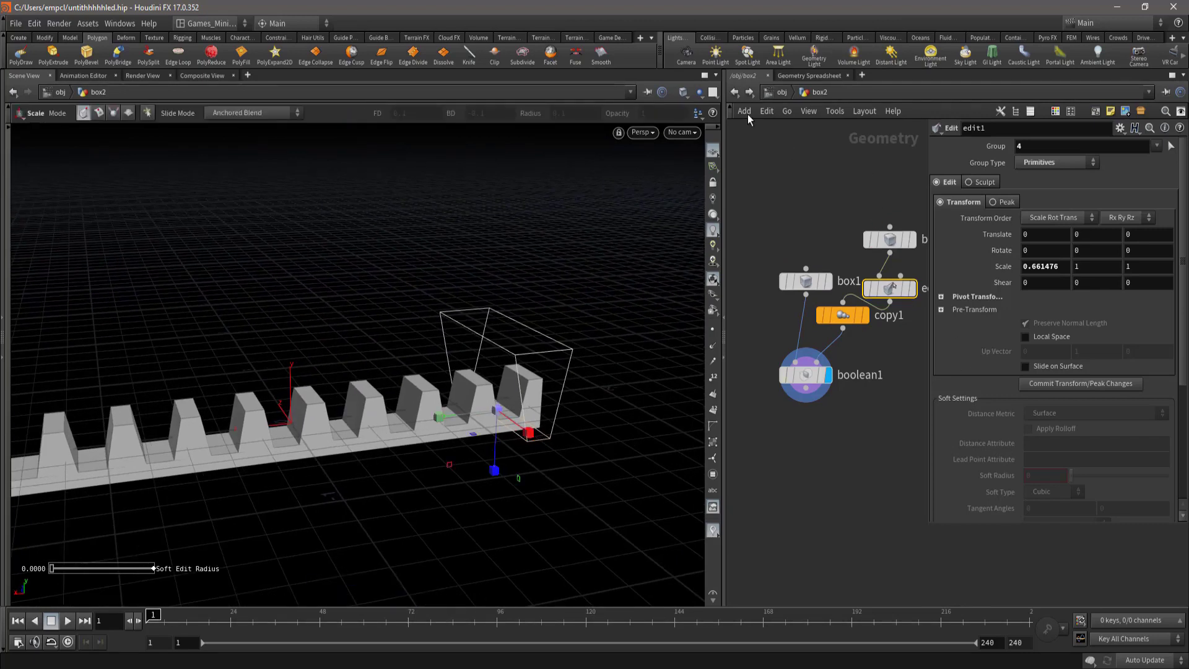
- Return to /obj and turn off box2's display flag to hide the comb
{"action": "left_click", "coordinate": [733, 91]}
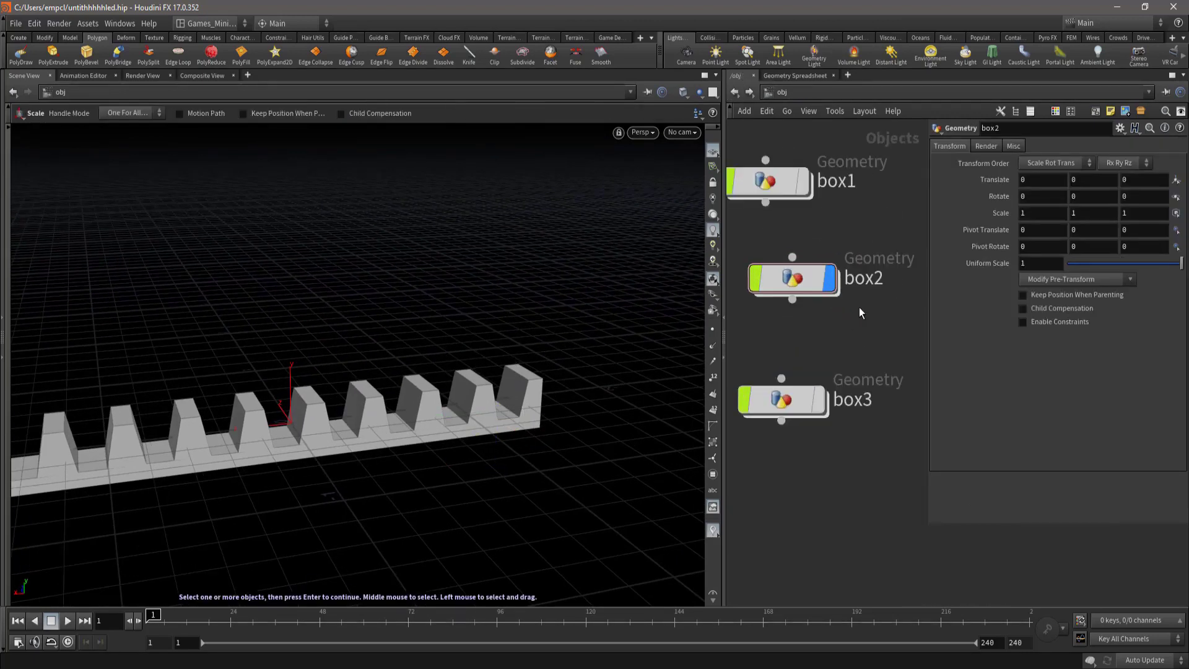
{"action": "left_click", "coordinate": [827, 276]}
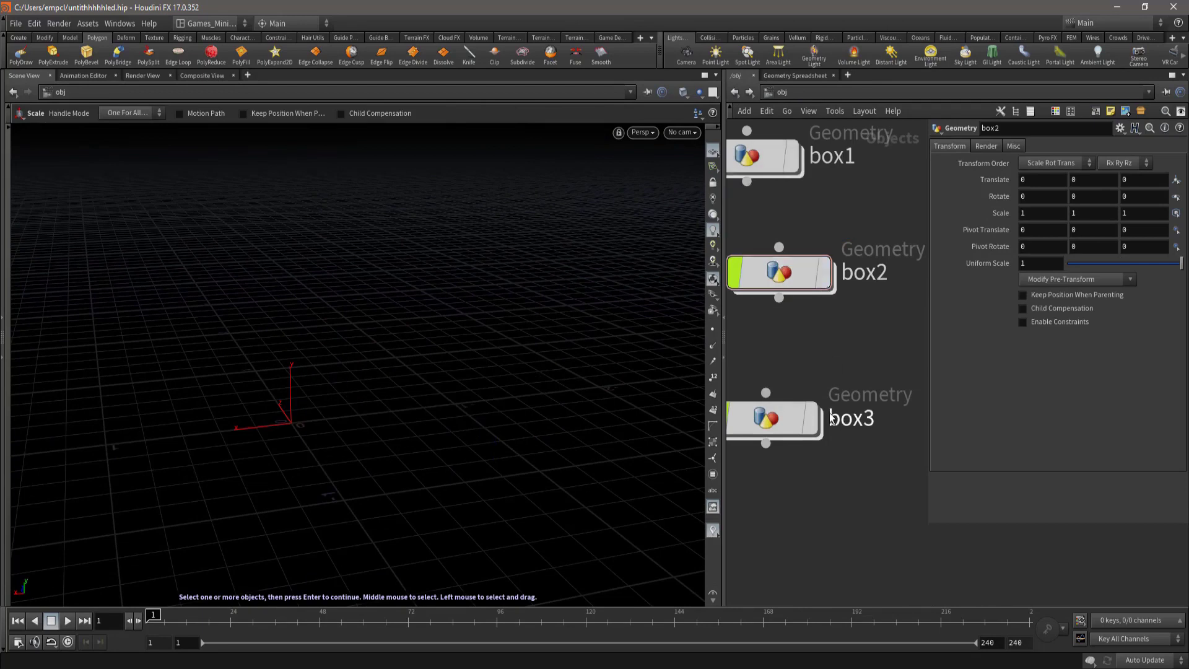
{"action": "scroll", "coordinate": [830, 417], "scroll_direction": "down", "scroll_amount": 3}
{"action": "scroll", "coordinate": [779, 364], "scroll_direction": "up", "scroll_amount": 4}
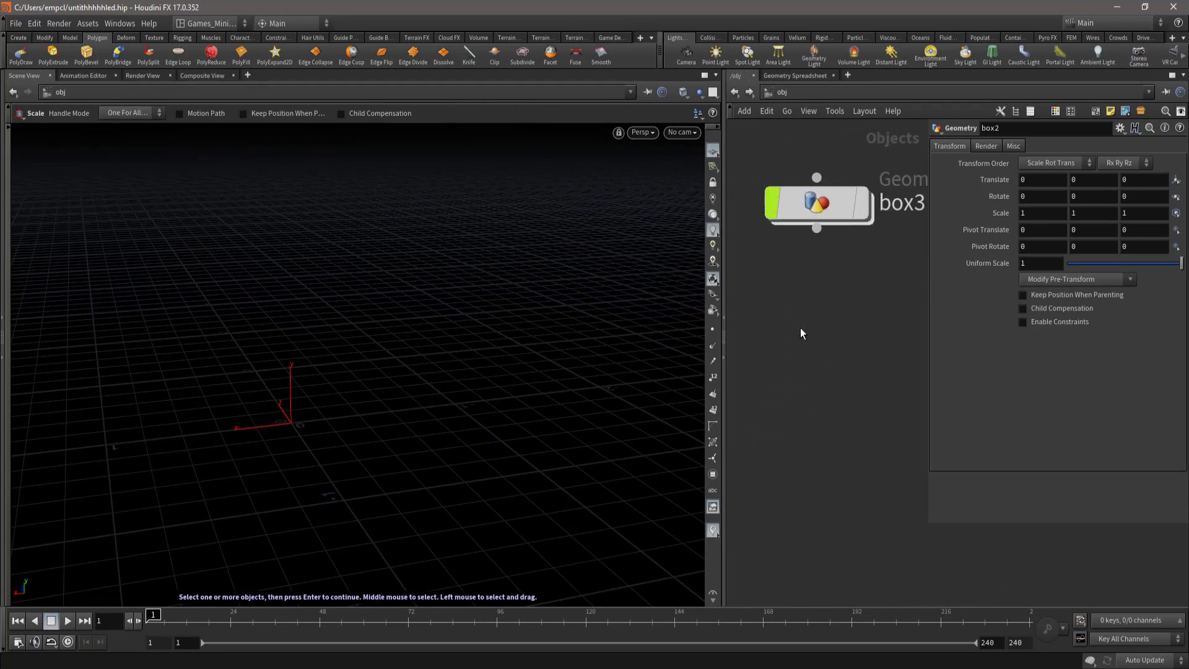
- Add a new box4 object and make its box a Polygon Mesh
{"action": "key", "text": "Tab"}
{"action": "type", "text": "box"}
{"action": "key", "text": "Return"}
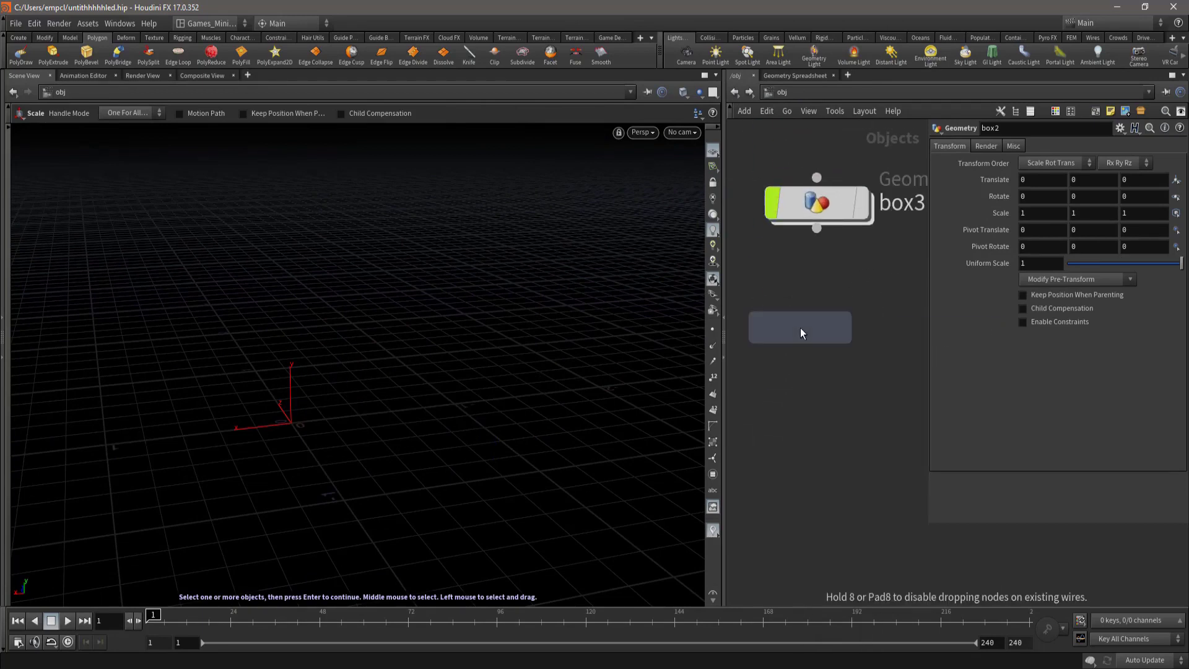
{"action": "left_click", "coordinate": [817, 307]}
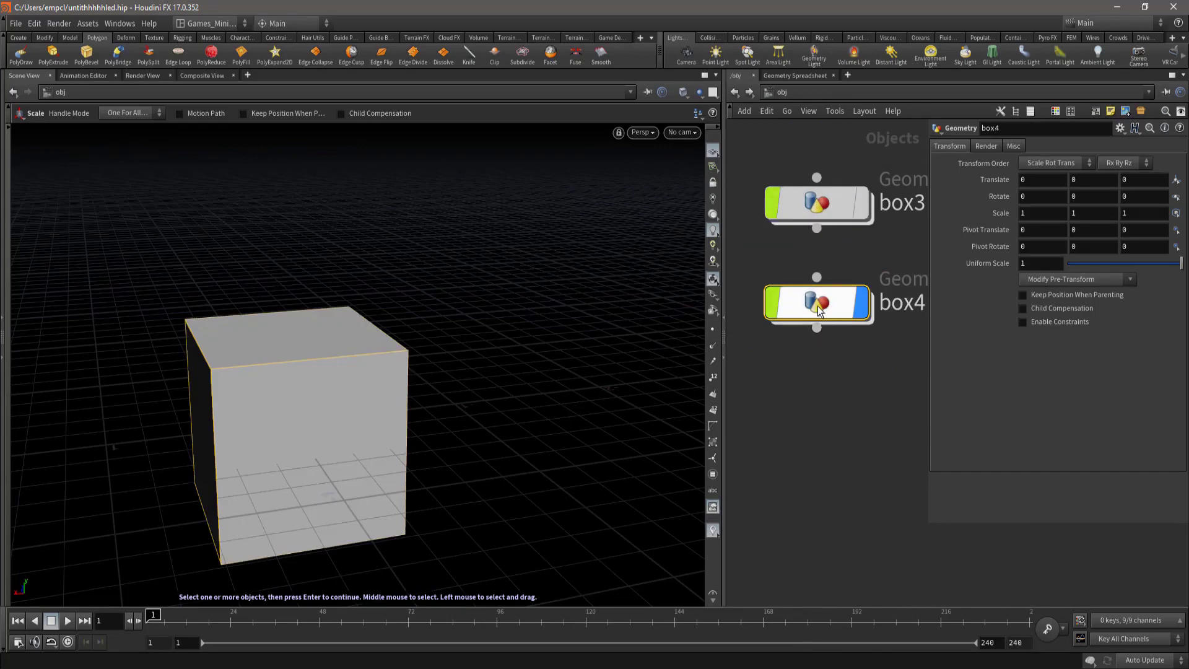
{"action": "double_click", "coordinate": [817, 303]}
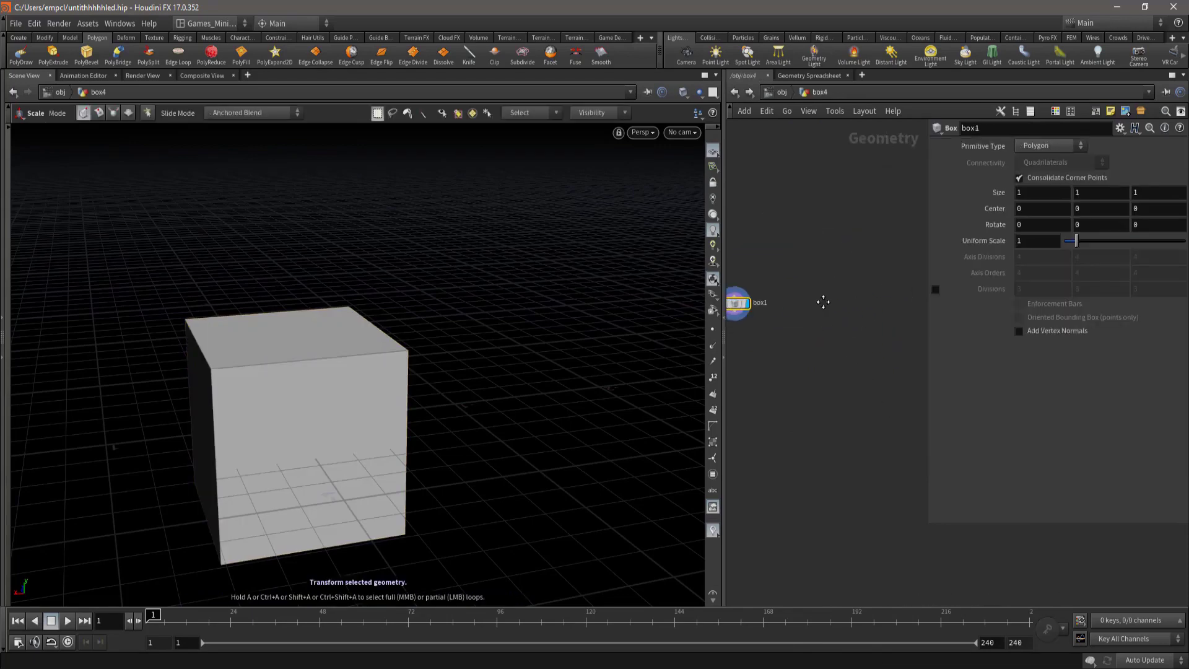
{"action": "scroll", "coordinate": [874, 266], "scroll_direction": "up", "scroll_amount": 3}
{"action": "left_click", "coordinate": [1046, 147]}
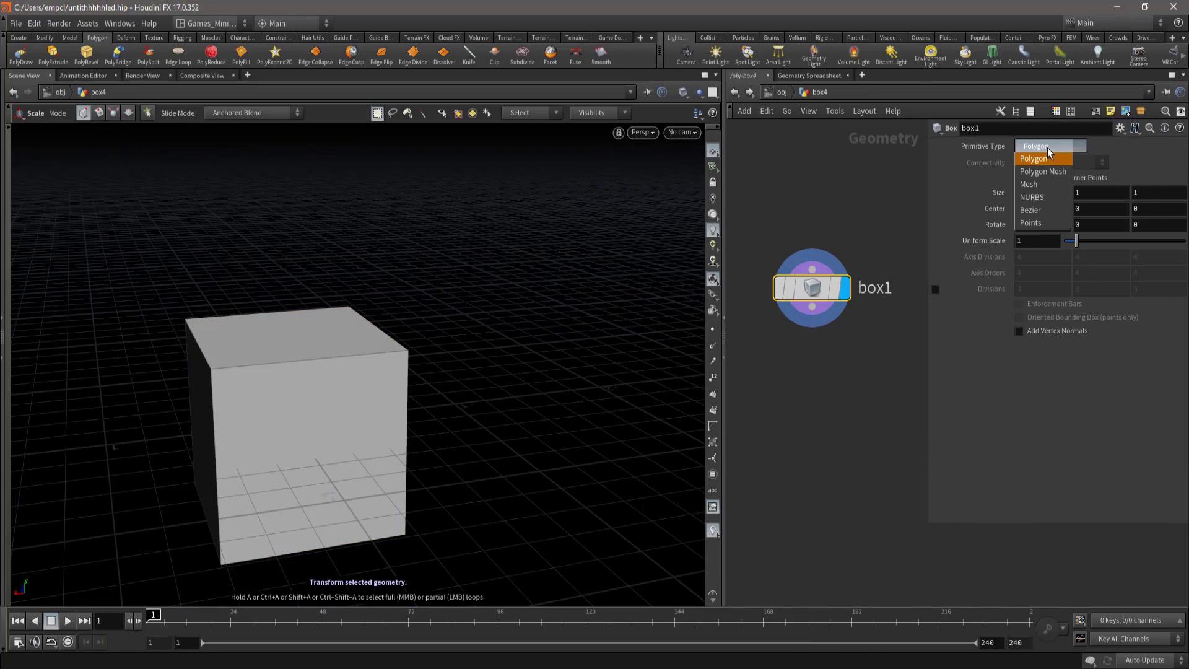
{"action": "left_click", "coordinate": [1039, 170]}
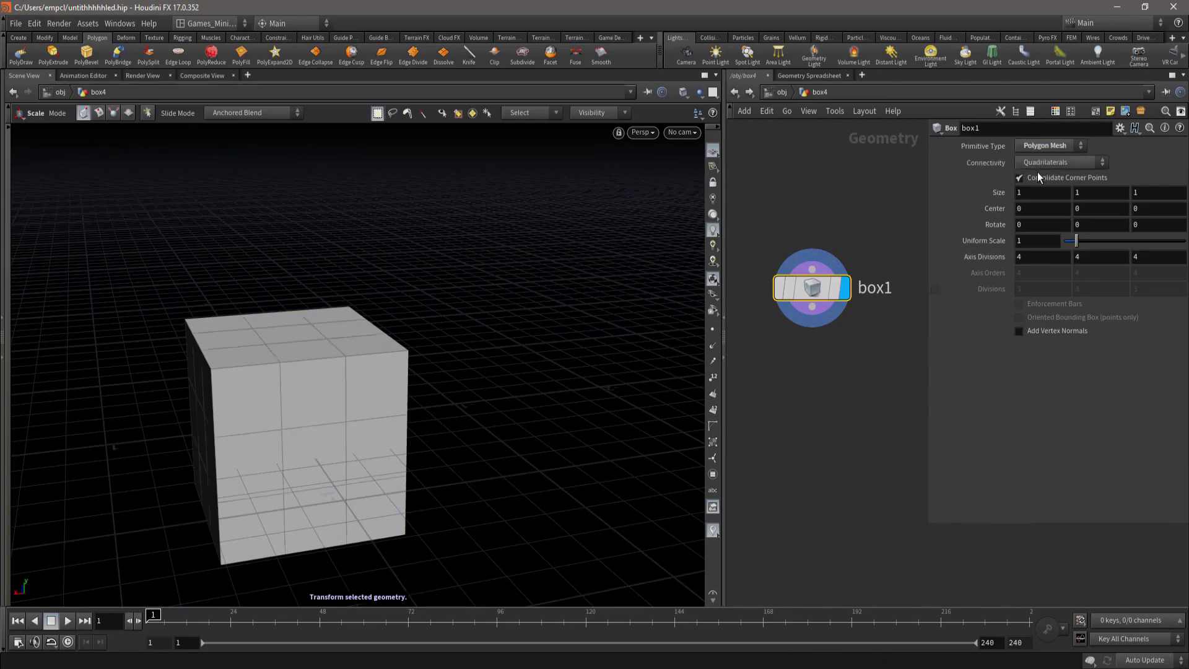
- Pan the network to empty space and search for a Sphere node
{"action": "scroll", "coordinate": [824, 372], "scroll_direction": "down", "scroll_amount": 3}
{"action": "middle_click_drag", "start_coordinate": [823, 372], "coordinate": [823, 307]}
{"action": "key", "text": "Tab"}
{"action": "type", "text": "sp"}
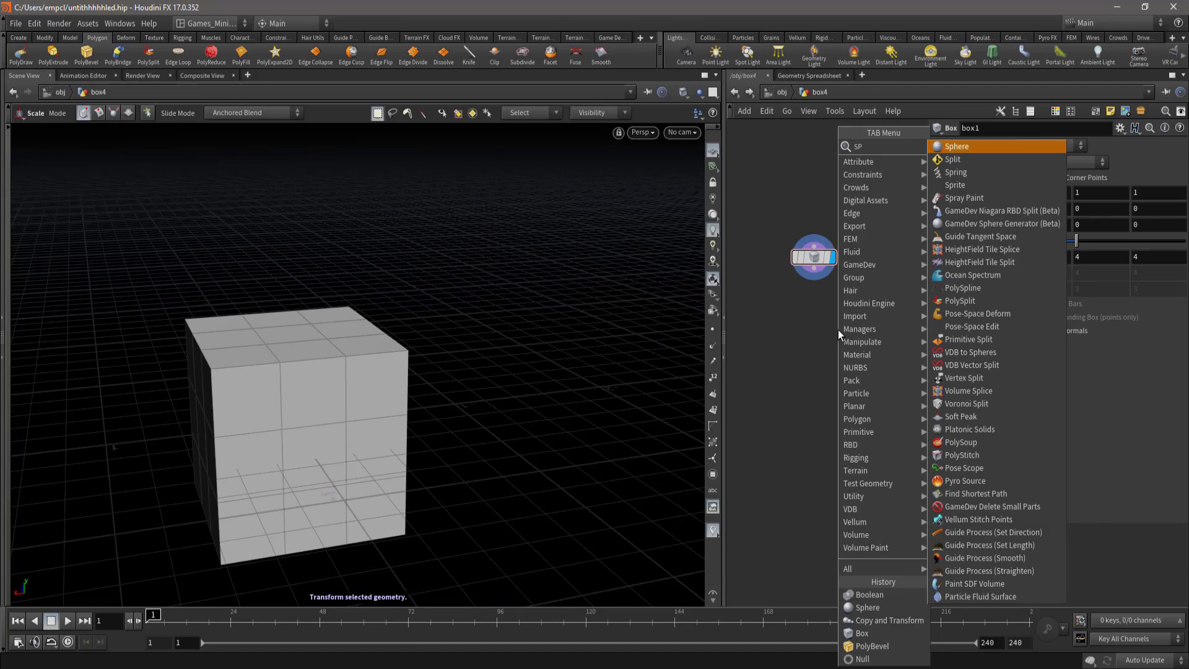
- Place sphere1 beside the box as a Polygon Mesh with 13 rows
{"action": "key", "text": "Return"}
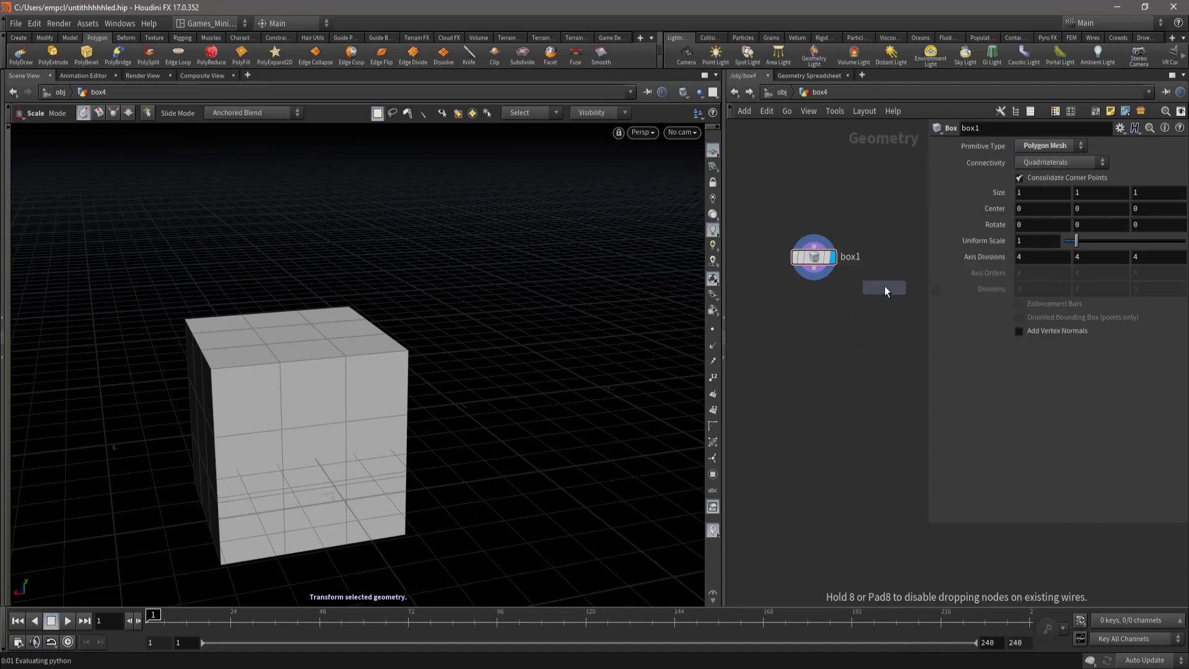
{"action": "left_click", "coordinate": [749, 257]}
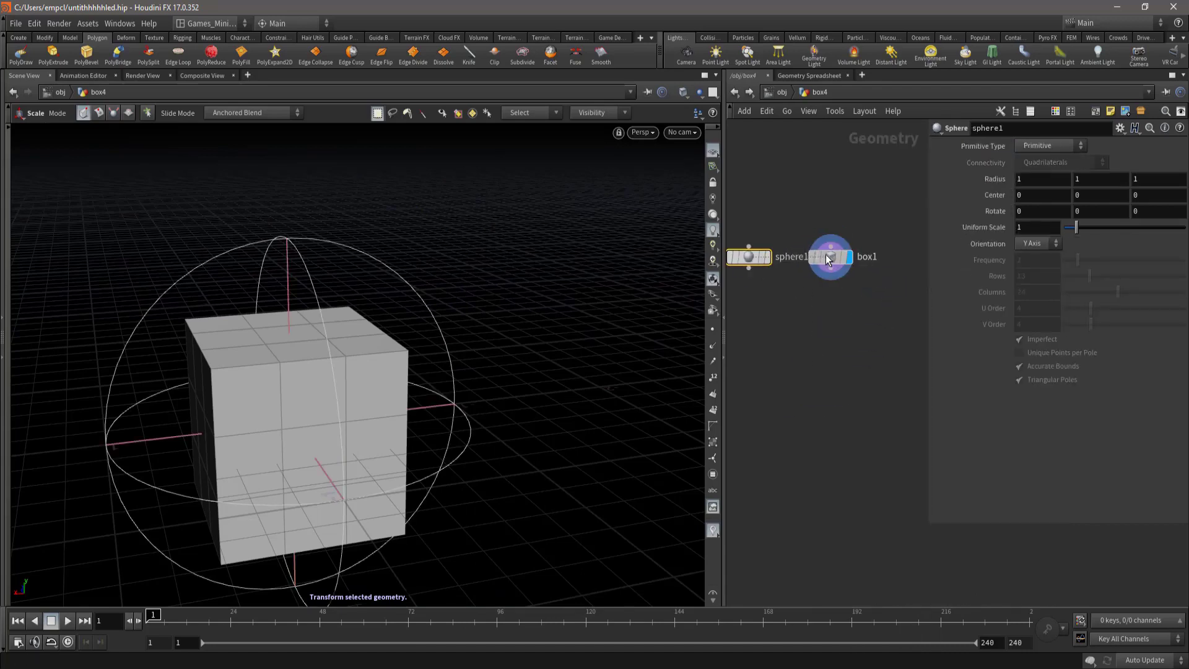
{"action": "left_click_drag", "start_coordinate": [768, 260], "coordinate": [763, 253]}
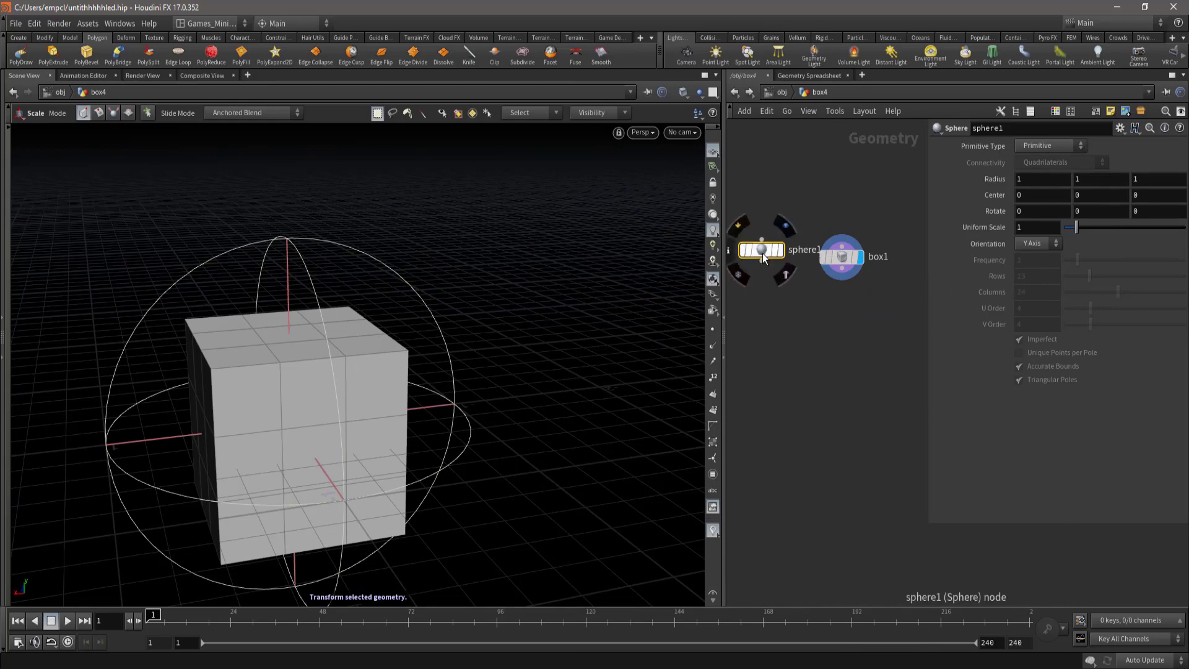
{"action": "left_click", "coordinate": [1046, 146]}
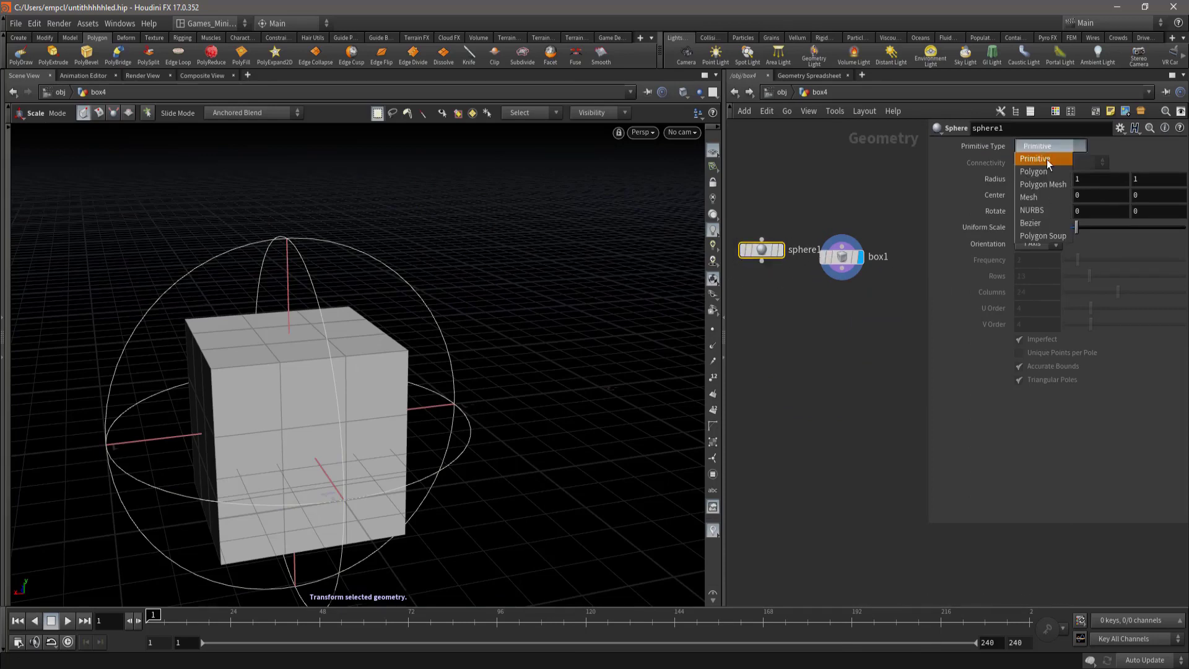
{"action": "left_click", "coordinate": [1043, 181]}
{"action": "type", "text": "3"}
{"action": "key", "text": "Return"}
{"action": "scroll", "coordinate": [824, 266], "scroll_direction": "up", "scroll_amount": 2}
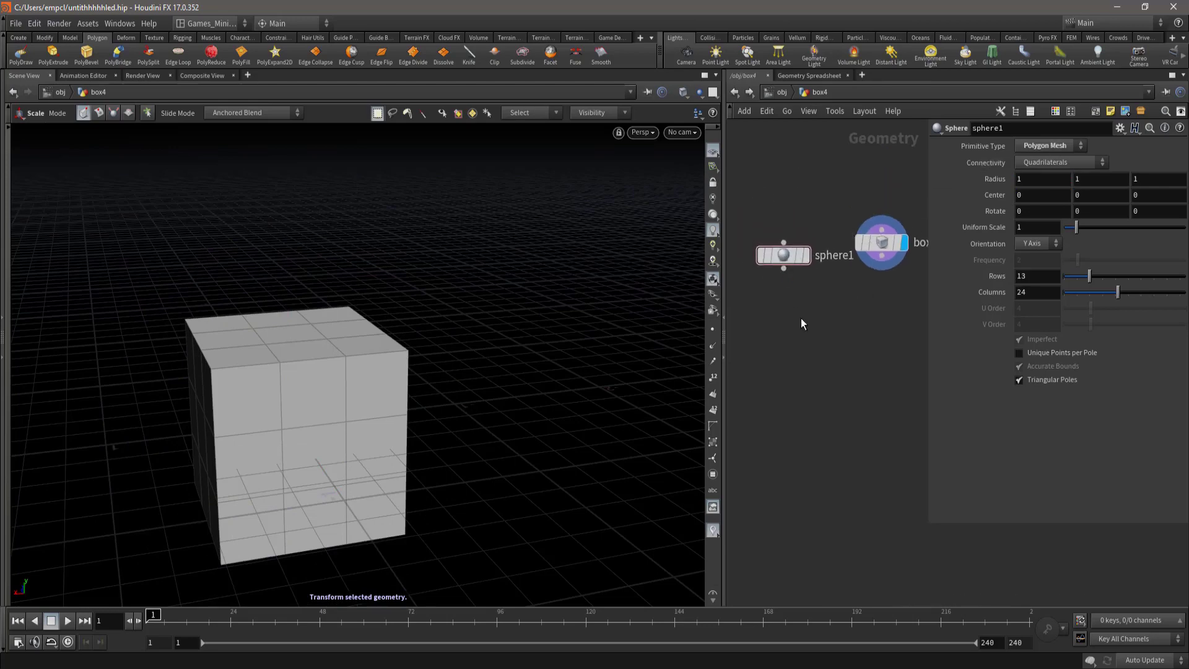
{"action": "key", "text": "Tab"}
- Add boolean1 with sphere1 in input 1 and box1 in input 2, and display it
{"action": "type", "text": "Bo"}
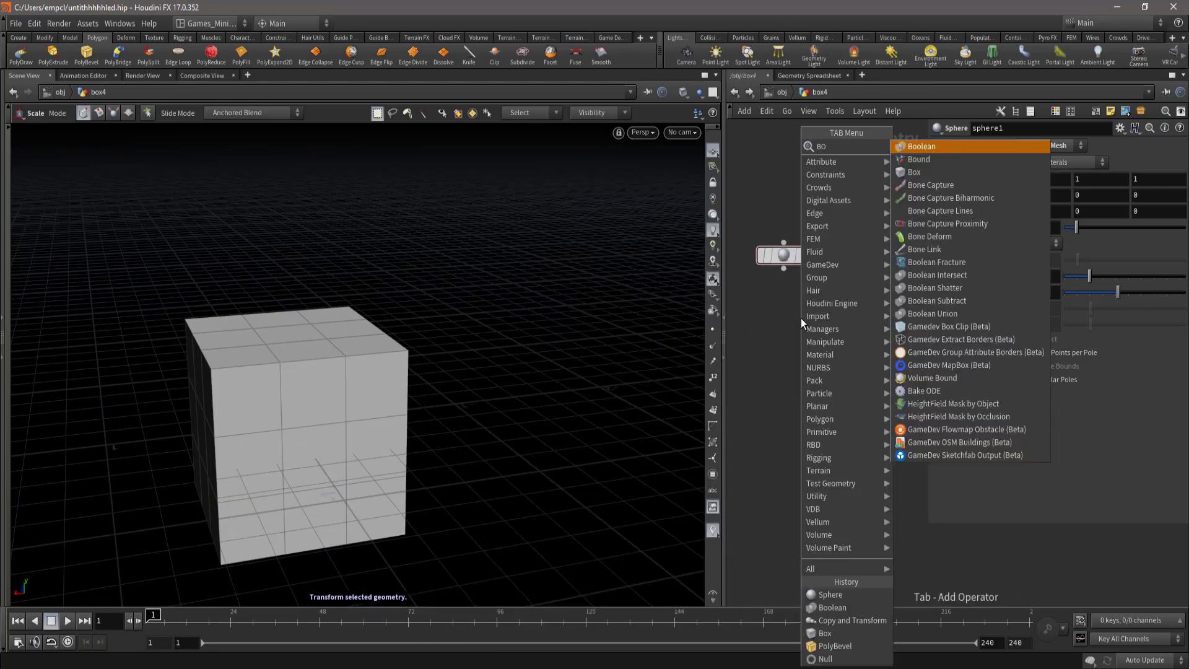
{"action": "key", "text": "Return"}
{"action": "left_click", "coordinate": [801, 318]}
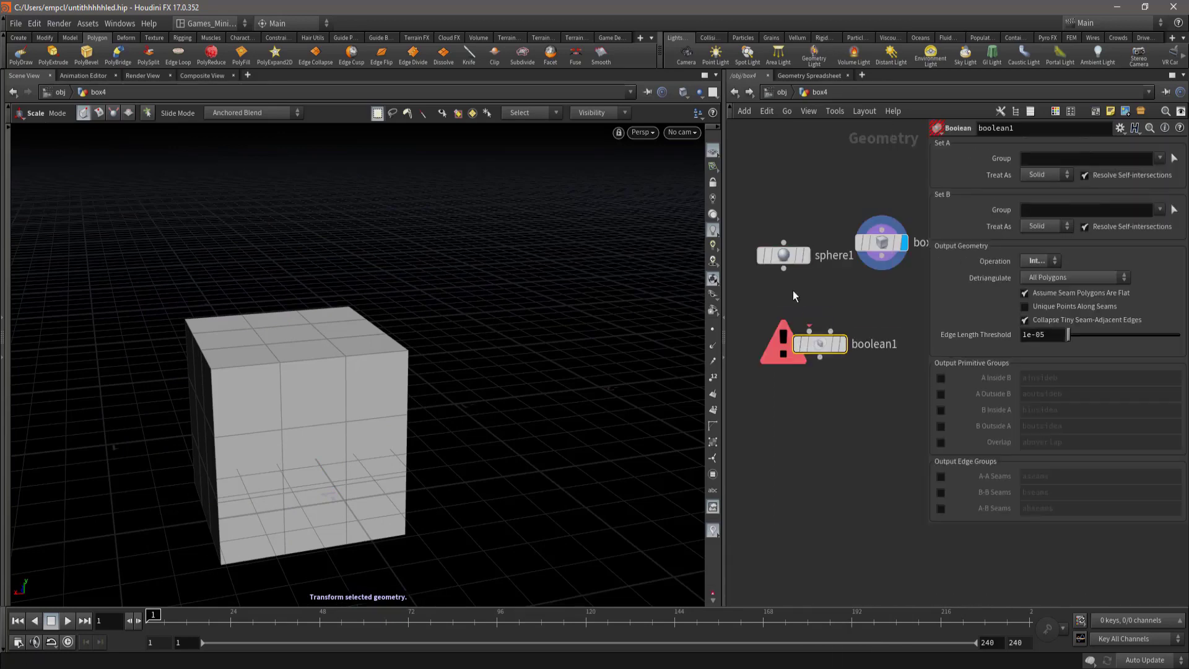
{"action": "left_click_drag", "start_coordinate": [783, 268], "coordinate": [809, 331]}
{"action": "left_click_drag", "start_coordinate": [888, 259], "coordinate": [848, 347]}
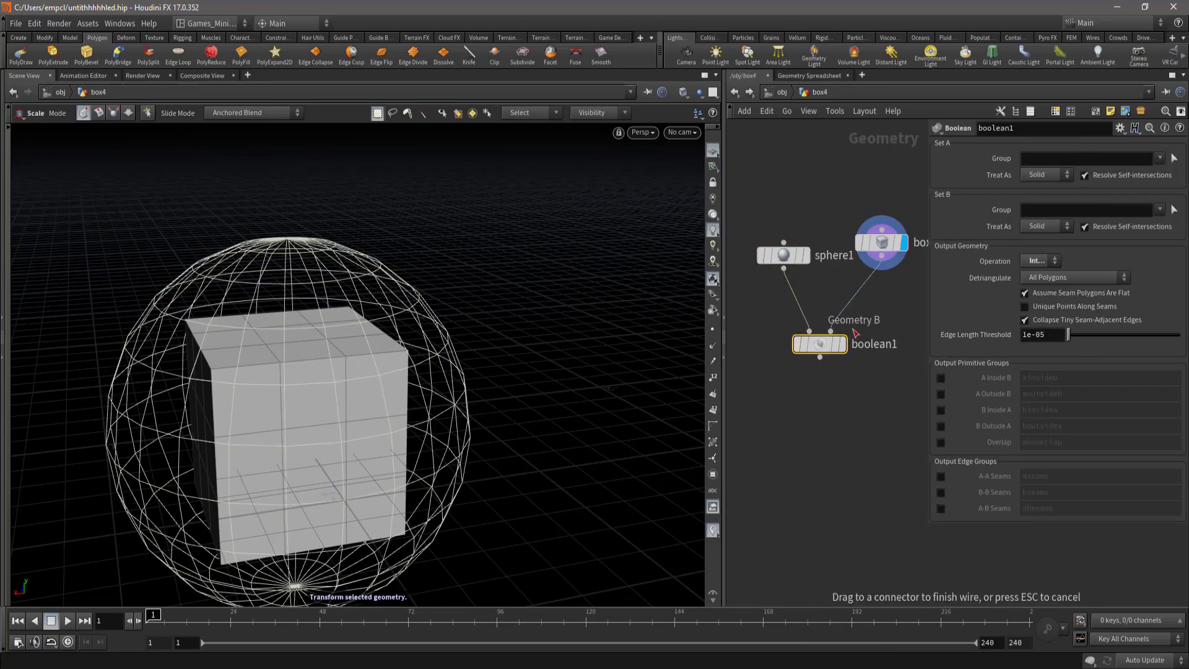
{"action": "left_click", "coordinate": [844, 344]}
{"action": "key", "text": "Escape"}
{"action": "mouse_move", "coordinate": [428, 349]}
{"action": "left_mouse_down"}
{"action": "mouse_move", "coordinate": [414, 364]}
{"action": "mouse_move", "coordinate": [456, 353]}
{"action": "left_mouse_up"}
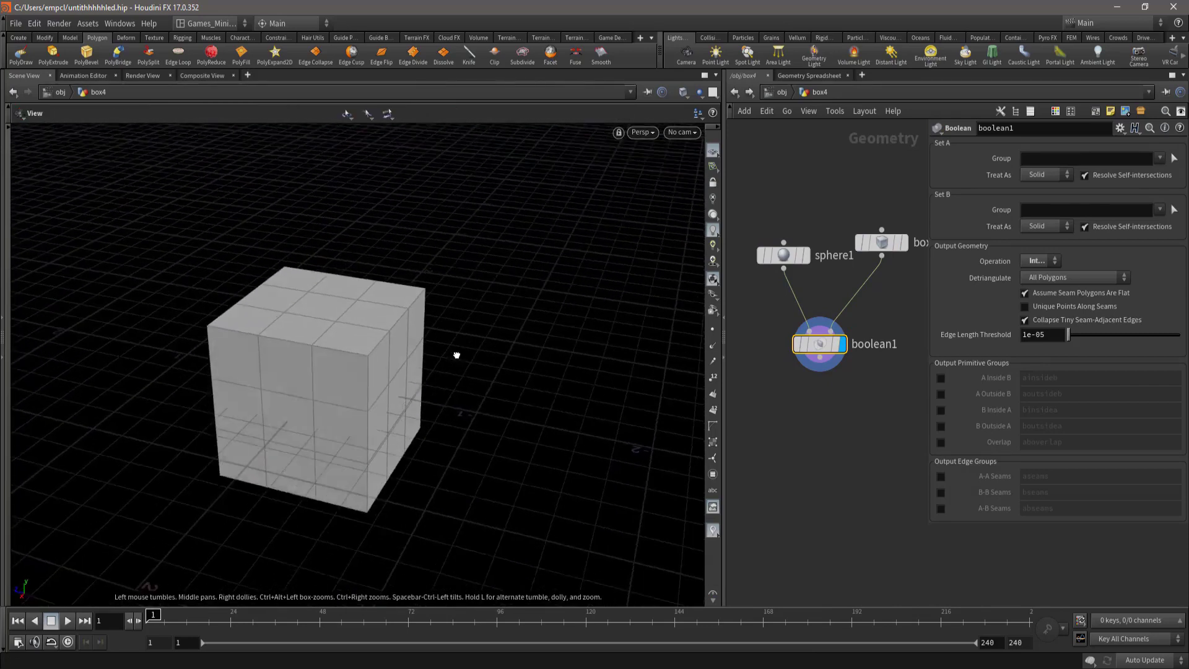
- Show sphere1 as a wireframe template and orbit to see cube and sphere together
{"action": "left_click", "coordinate": [801, 254]}
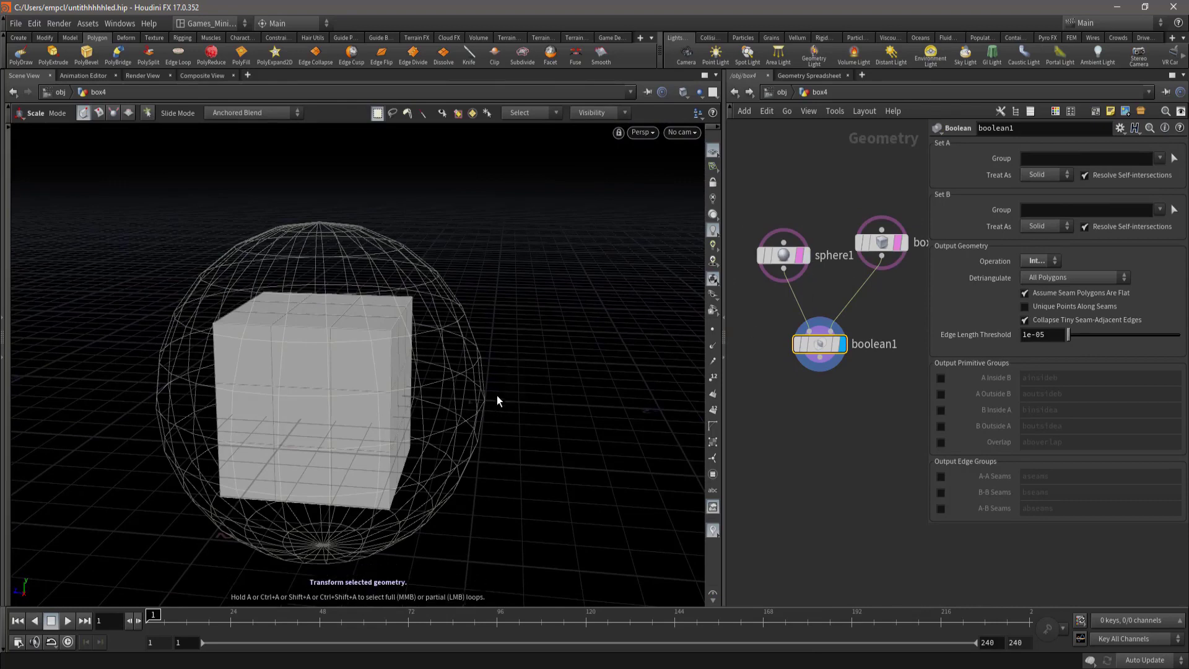
{"action": "key", "text": "Escape"}
{"action": "left_click_drag", "start_coordinate": [452, 358], "coordinate": [422, 331]}
{"action": "key", "text": "e"}
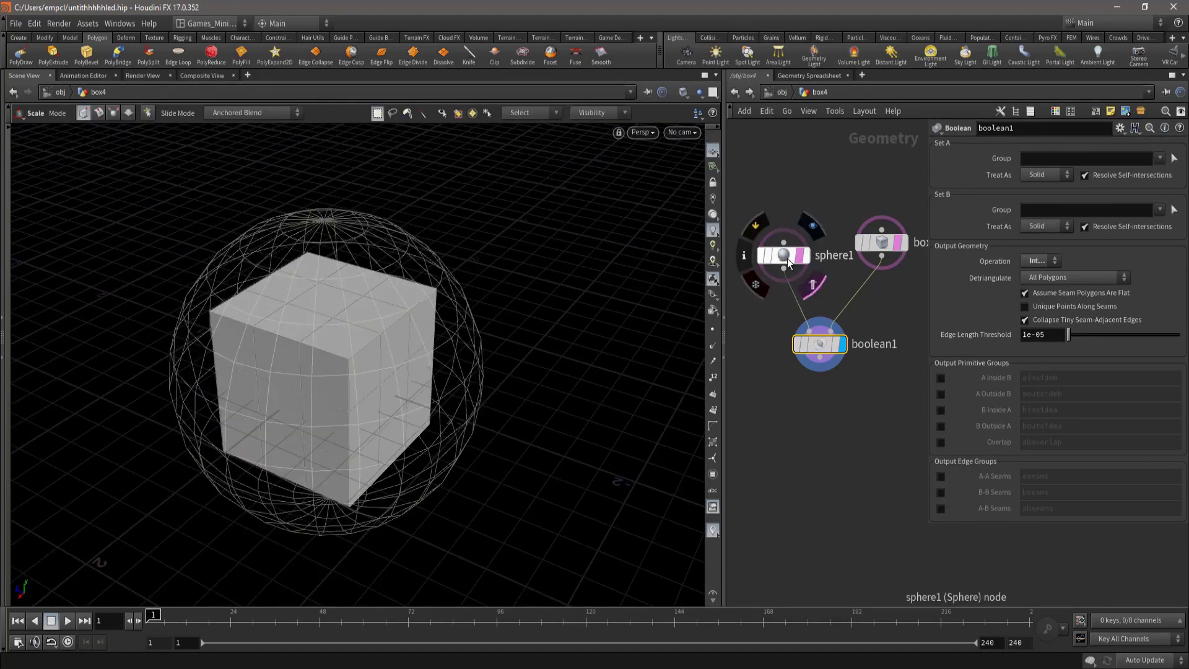
{"action": "left_click", "coordinate": [882, 242]}
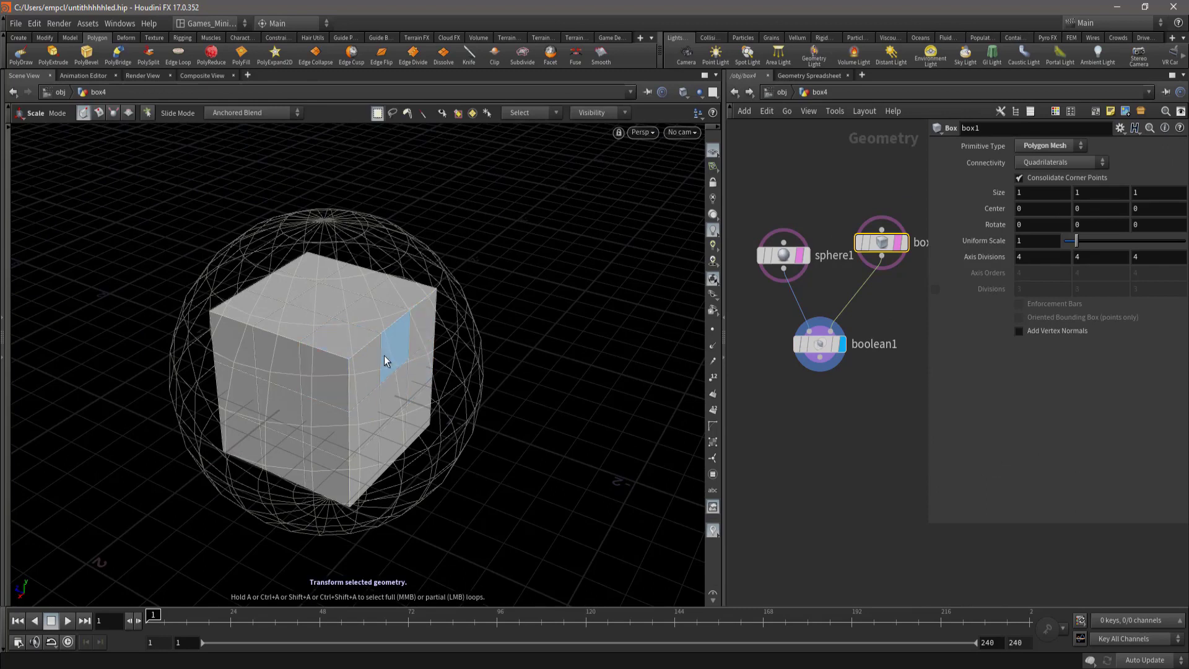
{"action": "key", "text": "Escape"}
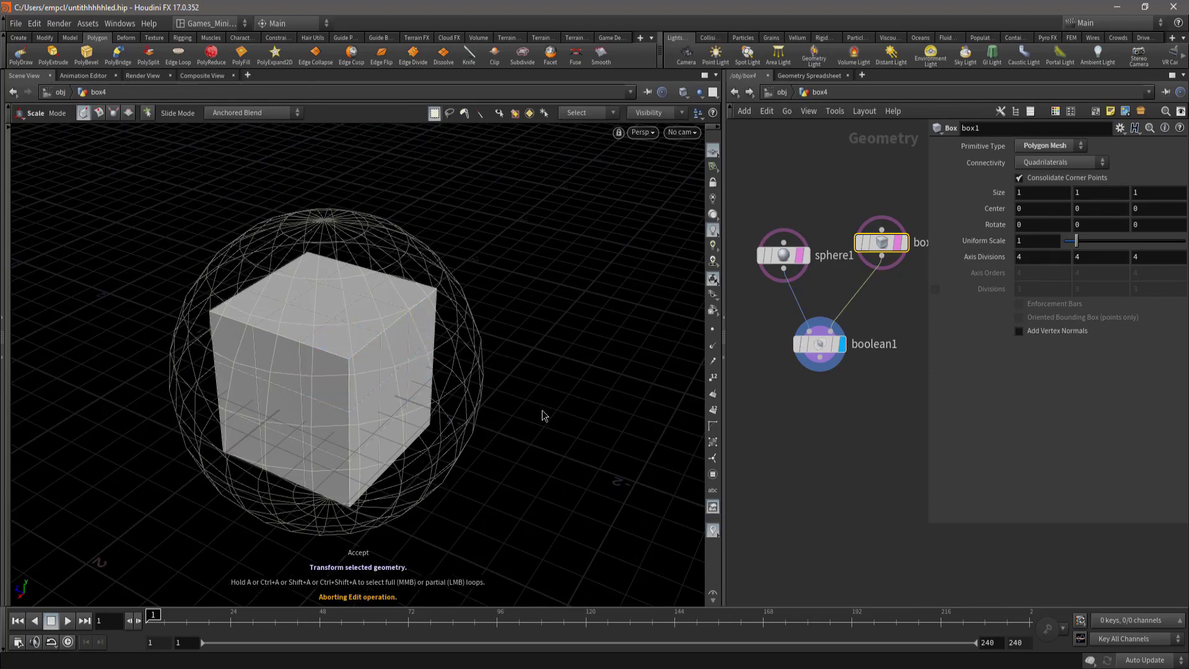
{"action": "mouse_move", "coordinate": [544, 415]}
{"action": "left_mouse_down", "text": "alt"}
{"action": "mouse_move", "coordinate": [562, 379]}
{"action": "mouse_move", "coordinate": [531, 409]}
{"action": "left_mouse_up", "text": "alt"}
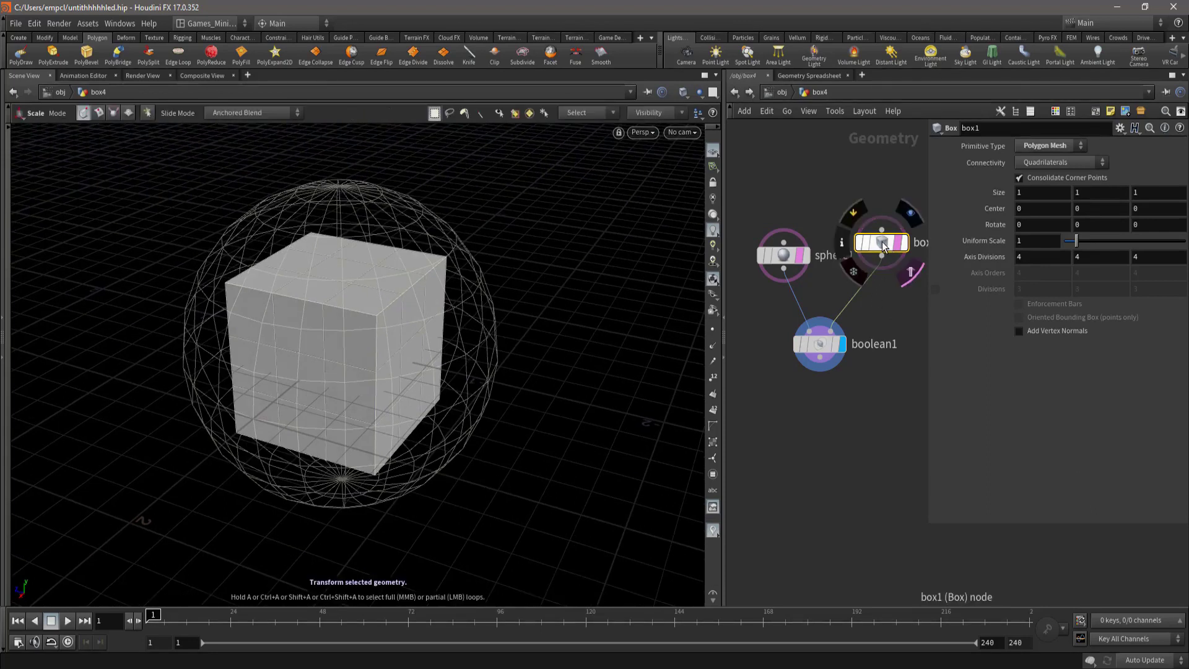
- Widen box1 along X to about 1.45 with its size handles, undoing an accidental drag
{"action": "key", "text": "Return"}
{"action": "left_click_drag", "start_coordinate": [418, 364], "coordinate": [427, 372]}
{"action": "key", "text": "ctrl+z"}
{"action": "mouse_move", "coordinate": [358, 425]}
{"action": "left_mouse_down", "text": "alt"}
{"action": "mouse_move", "coordinate": [345, 457]}
{"action": "mouse_move", "coordinate": [398, 316]}
{"action": "mouse_move", "coordinate": [443, 340]}
{"action": "mouse_move", "coordinate": [98, 412]}
{"action": "mouse_move", "coordinate": [80, 297]}
{"action": "mouse_move", "coordinate": [191, 296]}
{"action": "mouse_move", "coordinate": [233, 336]}
{"action": "left_mouse_up", "text": "alt"}
{"action": "key", "text": "Escape"}
{"action": "key", "text": "Return"}
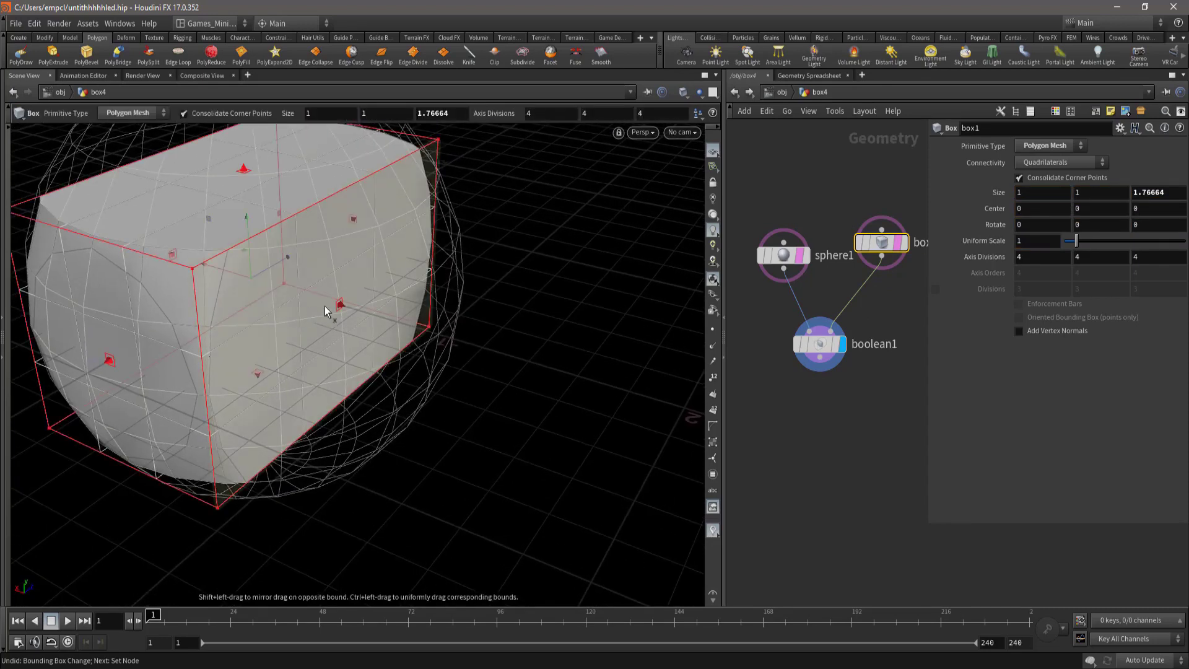
{"action": "left_click_drag", "start_coordinate": [339, 306], "coordinate": [376, 327]}
- Make box1 shallower along Z and taller along Y, reaching 1.45113 × 1.43781 × 1.50174
{"action": "key", "text": "space"}
{"action": "mouse_move", "coordinate": [260, 372]}
{"action": "left_mouse_down"}
{"action": "mouse_move", "coordinate": [191, 421]}
{"action": "mouse_move", "coordinate": [112, 425]}
{"action": "mouse_move", "coordinate": [292, 366]}
{"action": "mouse_move", "coordinate": [215, 391]}
{"action": "mouse_move", "coordinate": [266, 385]}
{"action": "left_mouse_up"}
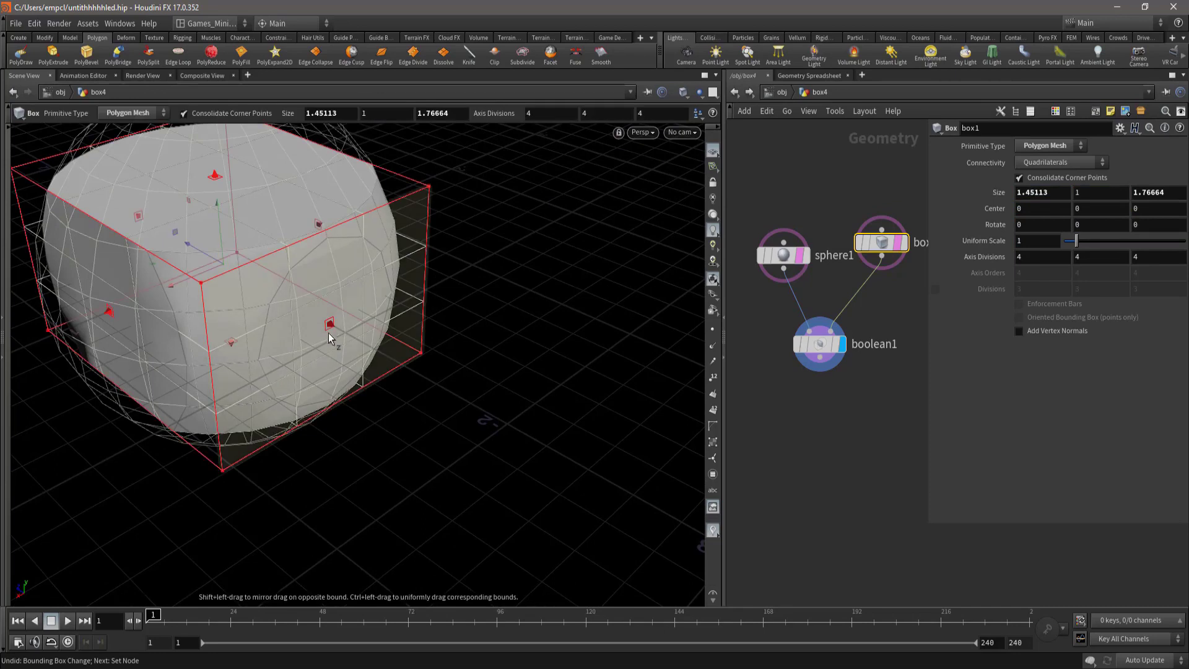
{"action": "mouse_move", "coordinate": [329, 333]}
{"action": "left_mouse_down"}
{"action": "mouse_move", "coordinate": [308, 313]}
{"action": "mouse_move", "coordinate": [196, 353]}
{"action": "mouse_move", "coordinate": [429, 403]}
{"action": "mouse_move", "coordinate": [364, 375]}
{"action": "left_mouse_up"}
{"action": "key", "text": "Escape"}
{"action": "key", "text": "Return"}
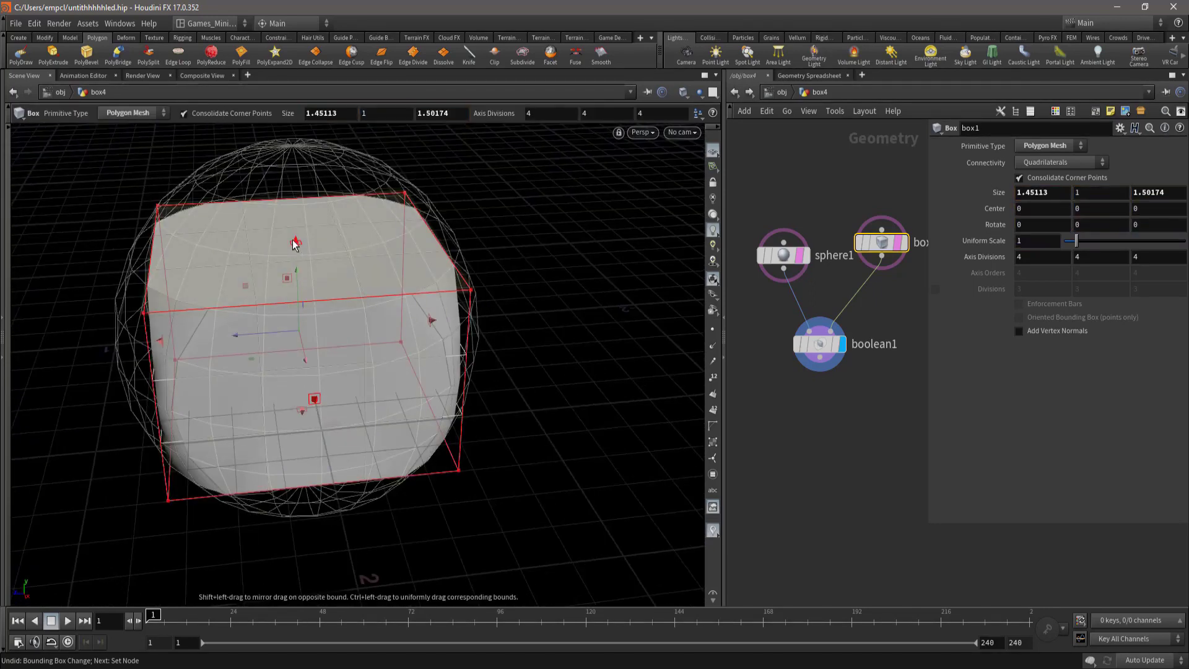
{"action": "mouse_move", "coordinate": [296, 243]}
{"action": "left_mouse_down"}
{"action": "mouse_move", "coordinate": [292, 186]}
{"action": "mouse_move", "coordinate": [300, 198]}
{"action": "mouse_move", "coordinate": [239, 411]}
{"action": "mouse_move", "coordinate": [279, 430]}
{"action": "mouse_move", "coordinate": [528, 310]}
{"action": "mouse_move", "coordinate": [436, 335]}
{"action": "mouse_move", "coordinate": [504, 392]}
{"action": "mouse_move", "coordinate": [462, 422]}
{"action": "mouse_move", "coordinate": [273, 415]}
{"action": "mouse_move", "coordinate": [279, 329]}
{"action": "mouse_move", "coordinate": [319, 241]}
{"action": "mouse_move", "coordinate": [249, 332]}
{"action": "mouse_move", "coordinate": [263, 390]}
{"action": "mouse_move", "coordinate": [552, 379]}
{"action": "left_mouse_up"}
{"action": "key", "text": "Escape"}
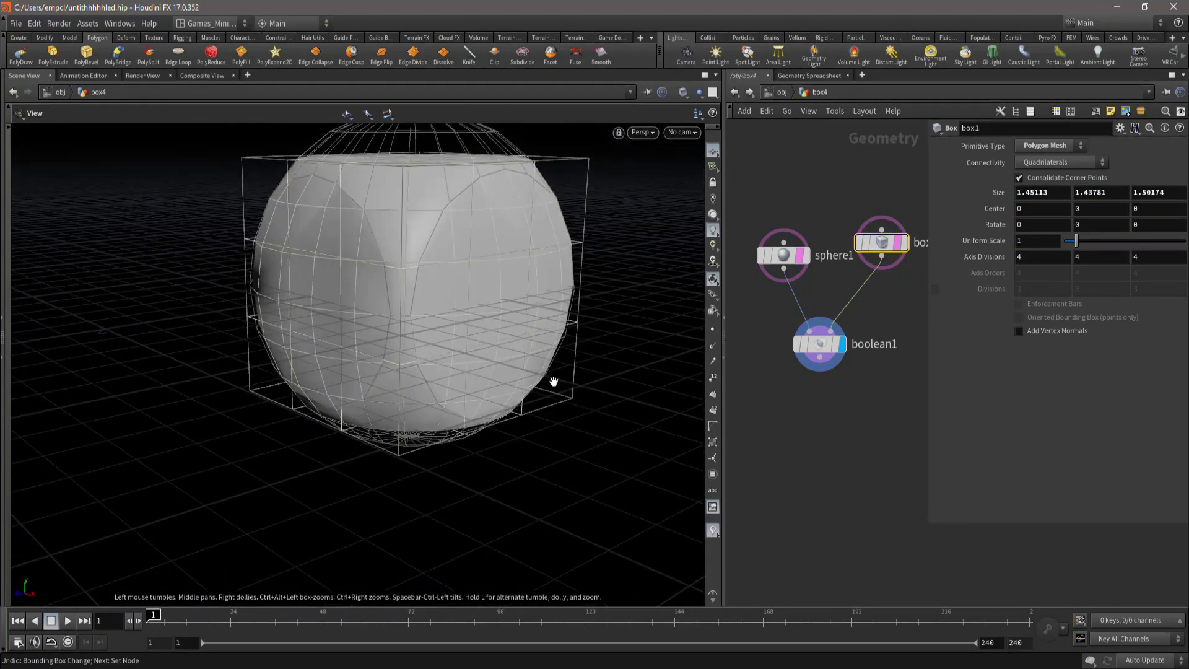
{"action": "key", "text": "Return"}
- Add a Null node below boolean1, wire boolean1 into it, and display it
{"action": "left_click", "coordinate": [823, 347]}
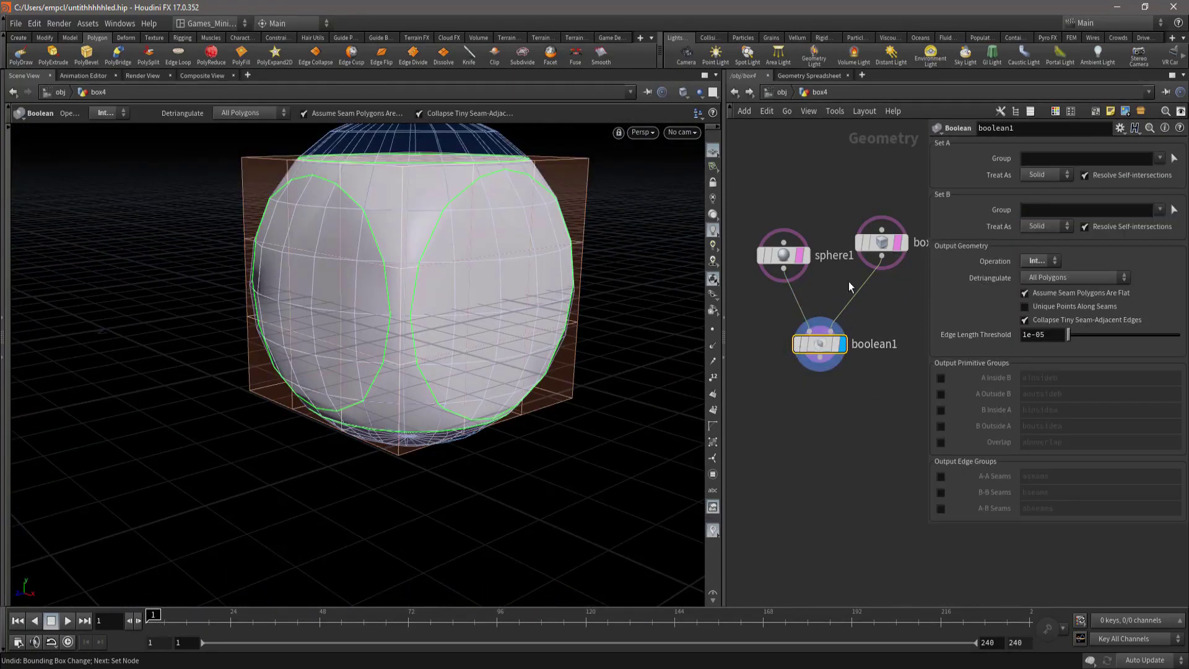
{"action": "left_click", "coordinate": [805, 256]}
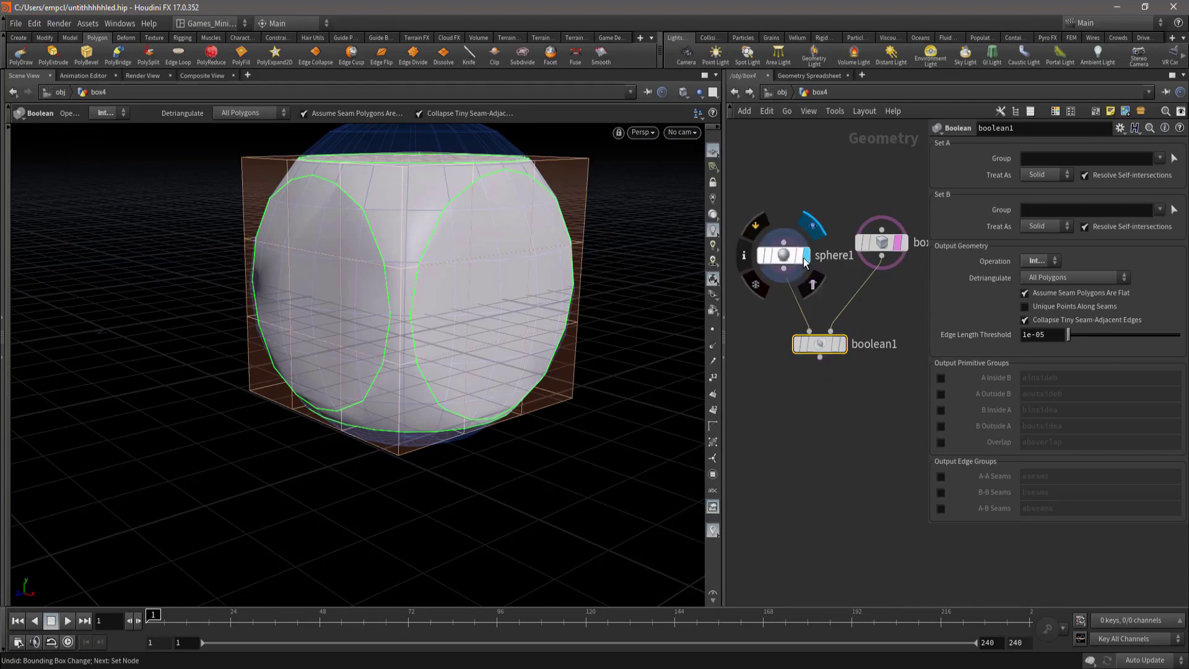
{"action": "key", "text": "Tab"}
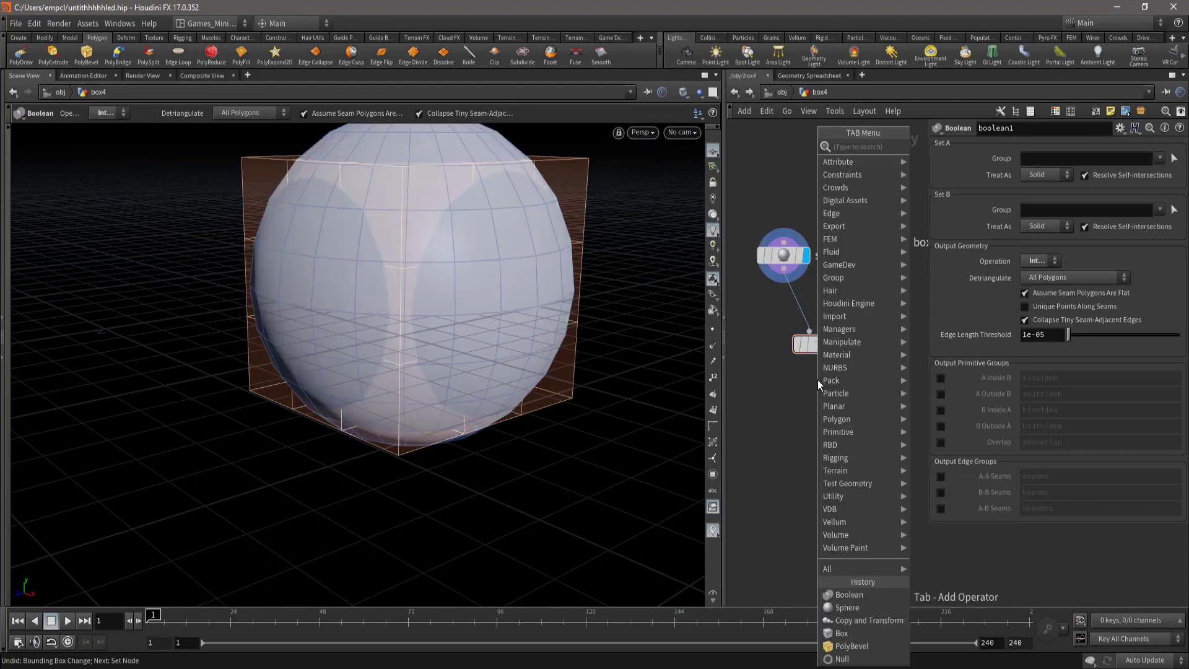
{"action": "type", "text": "NULL"}
{"action": "key", "text": "Return"}
{"action": "left_click", "coordinate": [798, 397]}
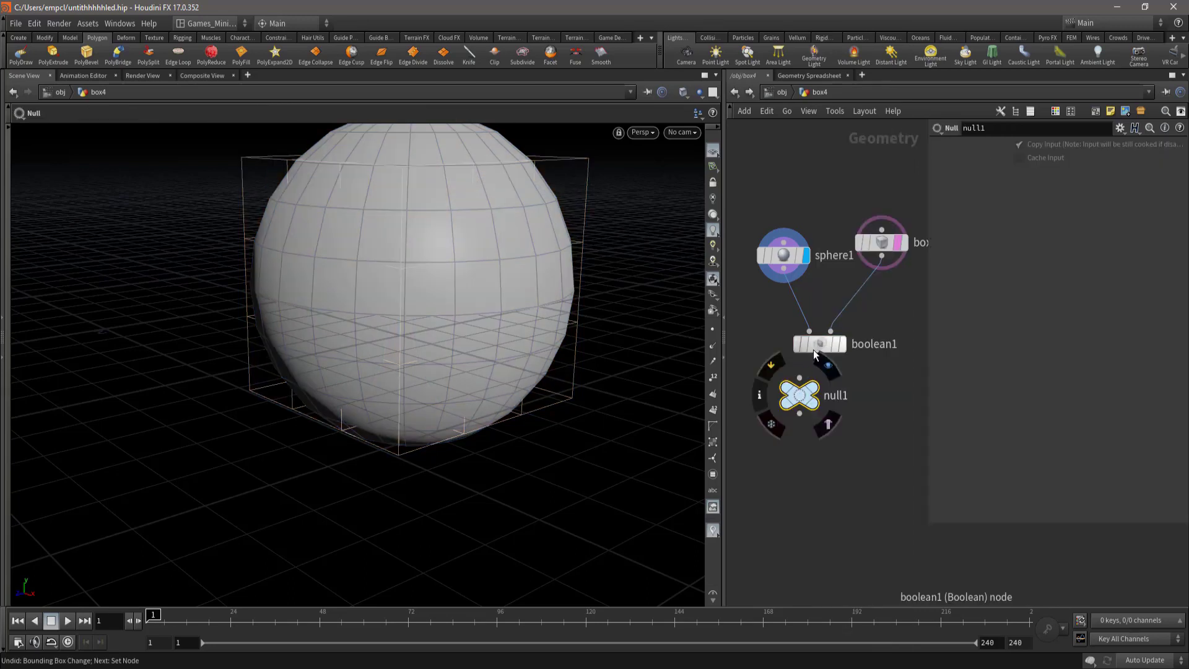
{"action": "left_click_drag", "start_coordinate": [815, 355], "coordinate": [809, 397]}
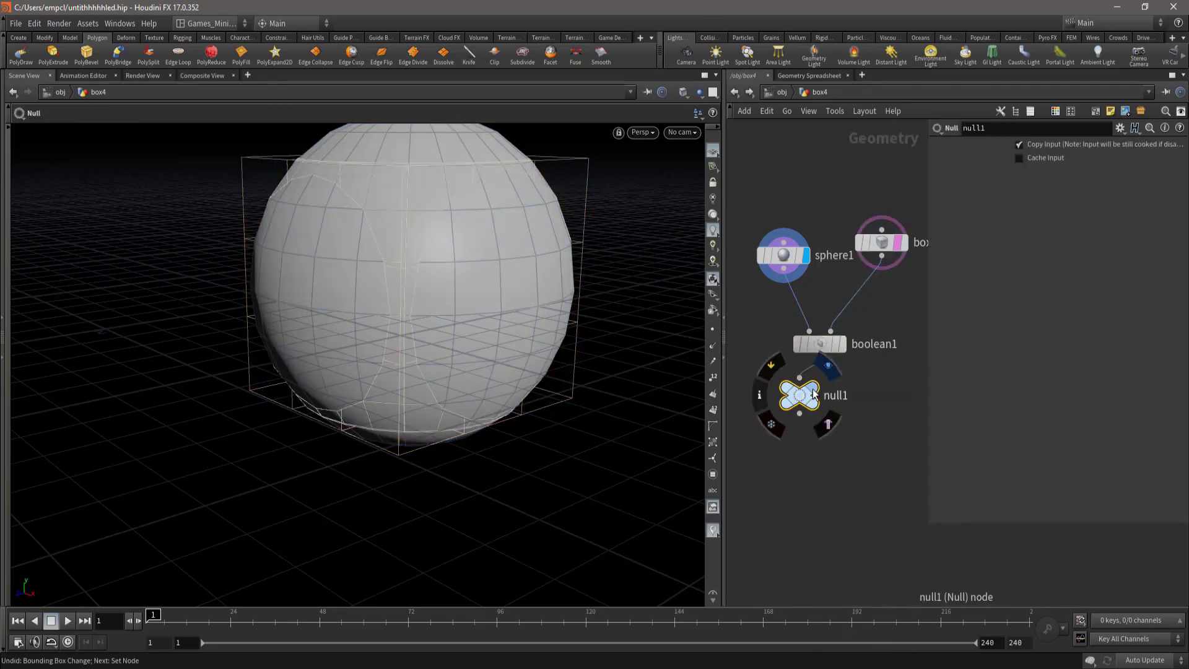
{"action": "left_click", "coordinate": [813, 394]}
- Orbit around the rounded intersection, then select boolean1
{"action": "key", "text": "Escape"}
{"action": "mouse_move", "coordinate": [411, 469]}
{"action": "left_mouse_down"}
{"action": "mouse_move", "coordinate": [271, 425]}
{"action": "mouse_move", "coordinate": [483, 429]}
{"action": "mouse_move", "coordinate": [533, 348]}
{"action": "mouse_move", "coordinate": [539, 366]}
{"action": "mouse_move", "coordinate": [638, 401]}
{"action": "mouse_move", "coordinate": [511, 481]}
{"action": "mouse_move", "coordinate": [467, 478]}
{"action": "mouse_move", "coordinate": [494, 456]}
{"action": "mouse_move", "coordinate": [438, 451]}
{"action": "mouse_move", "coordinate": [390, 427]}
{"action": "mouse_move", "coordinate": [372, 446]}
{"action": "mouse_move", "coordinate": [395, 465]}
{"action": "mouse_move", "coordinate": [327, 481]}
{"action": "mouse_move", "coordinate": [347, 428]}
{"action": "mouse_move", "coordinate": [372, 481]}
{"action": "mouse_move", "coordinate": [268, 477]}
{"action": "mouse_move", "coordinate": [366, 353]}
{"action": "mouse_move", "coordinate": [285, 327]}
{"action": "mouse_move", "coordinate": [295, 191]}
{"action": "left_mouse_up"}
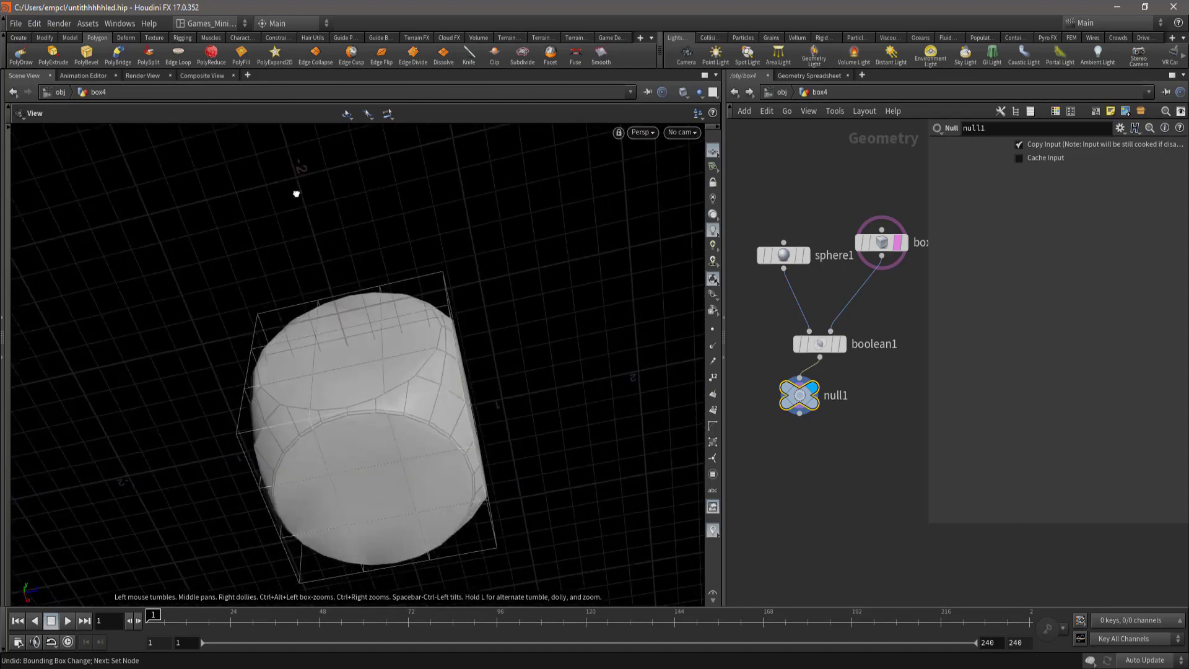
{"action": "left_click", "coordinate": [843, 347]}
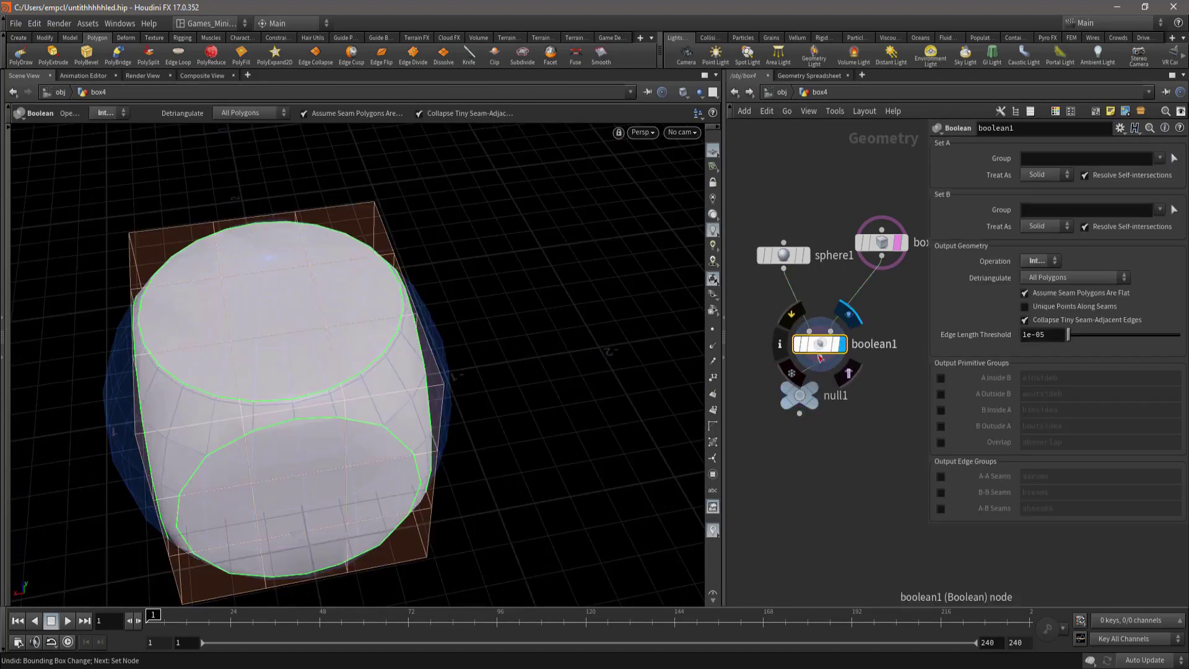
- Set boolean1's operation to Subtract and inspect the subtracted sphere
{"action": "left_click", "coordinate": [1041, 227]}
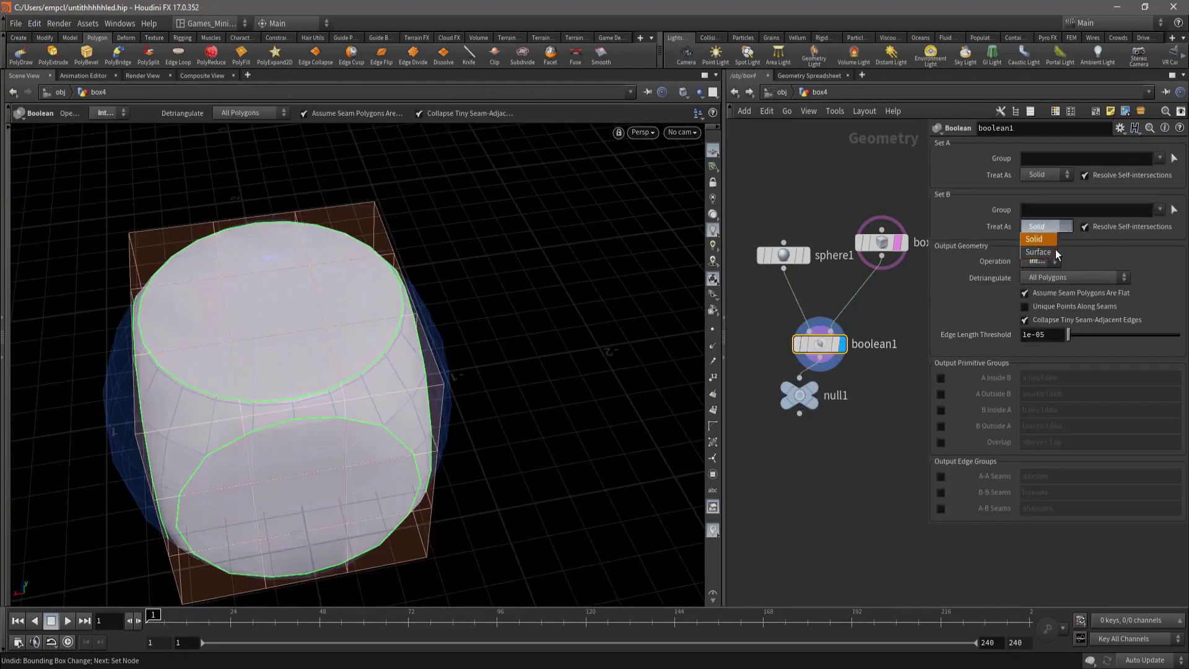
{"action": "left_click", "coordinate": [1034, 260]}
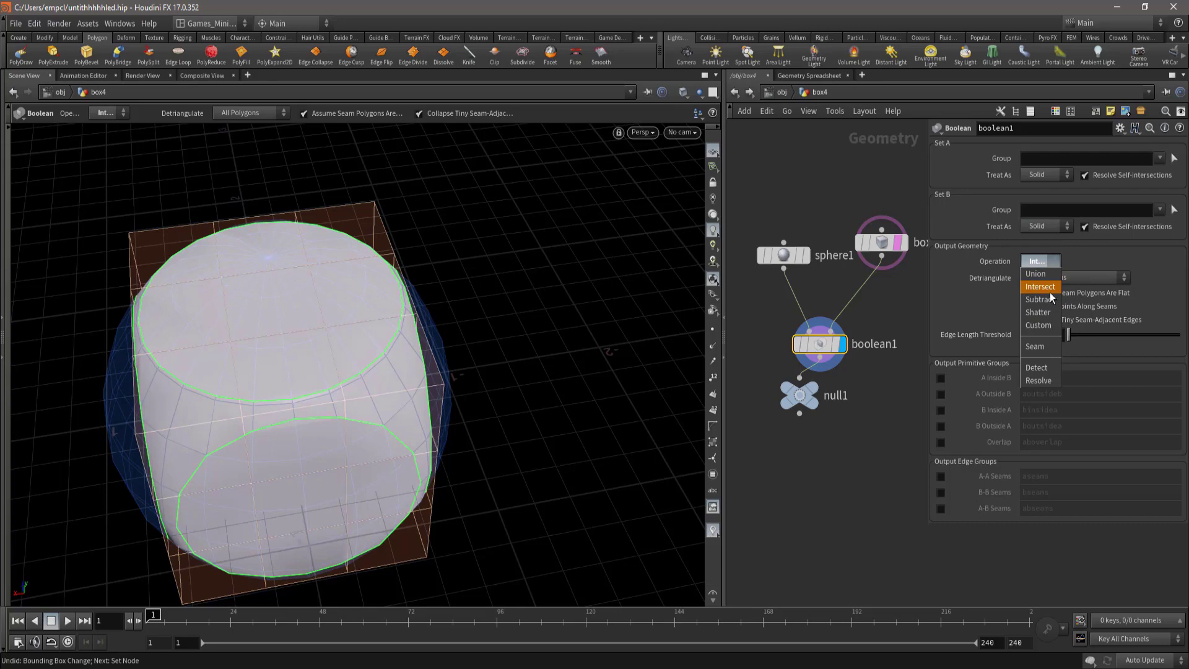
{"action": "left_click", "coordinate": [1044, 300]}
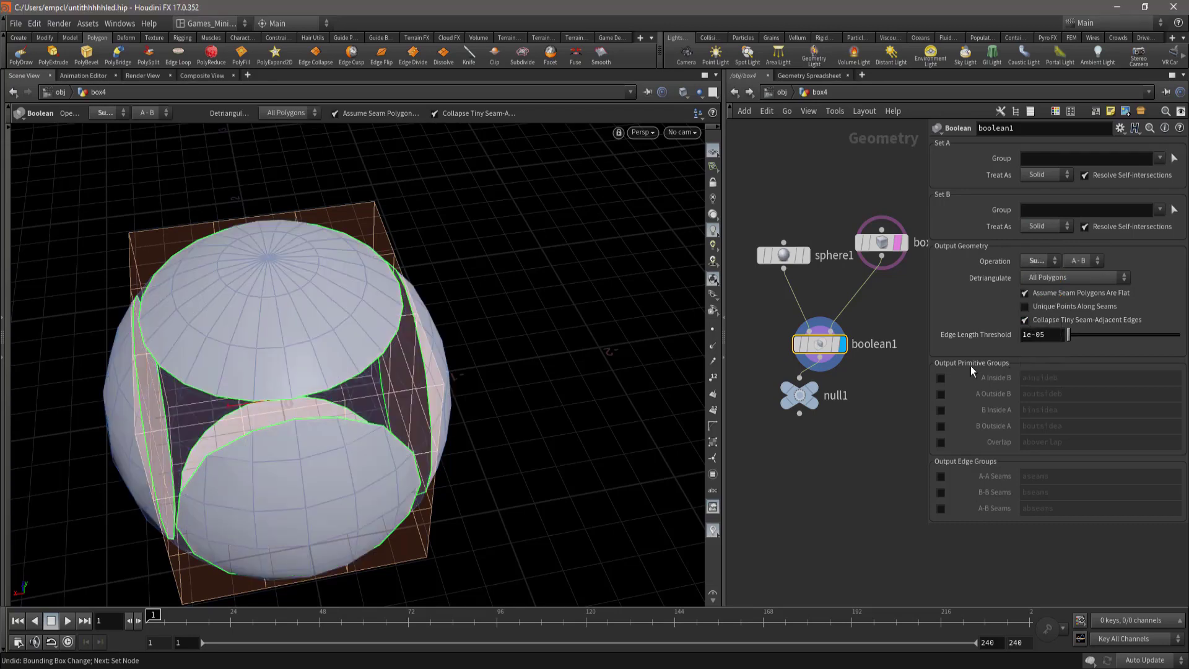
{"action": "mouse_move", "coordinate": [570, 434]}
{"action": "left_mouse_down"}
{"action": "mouse_move", "coordinate": [566, 326]}
{"action": "mouse_move", "coordinate": [637, 213]}
{"action": "mouse_move", "coordinate": [592, 345]}
{"action": "mouse_move", "coordinate": [446, 481]}
{"action": "mouse_move", "coordinate": [480, 414]}
{"action": "left_mouse_up"}
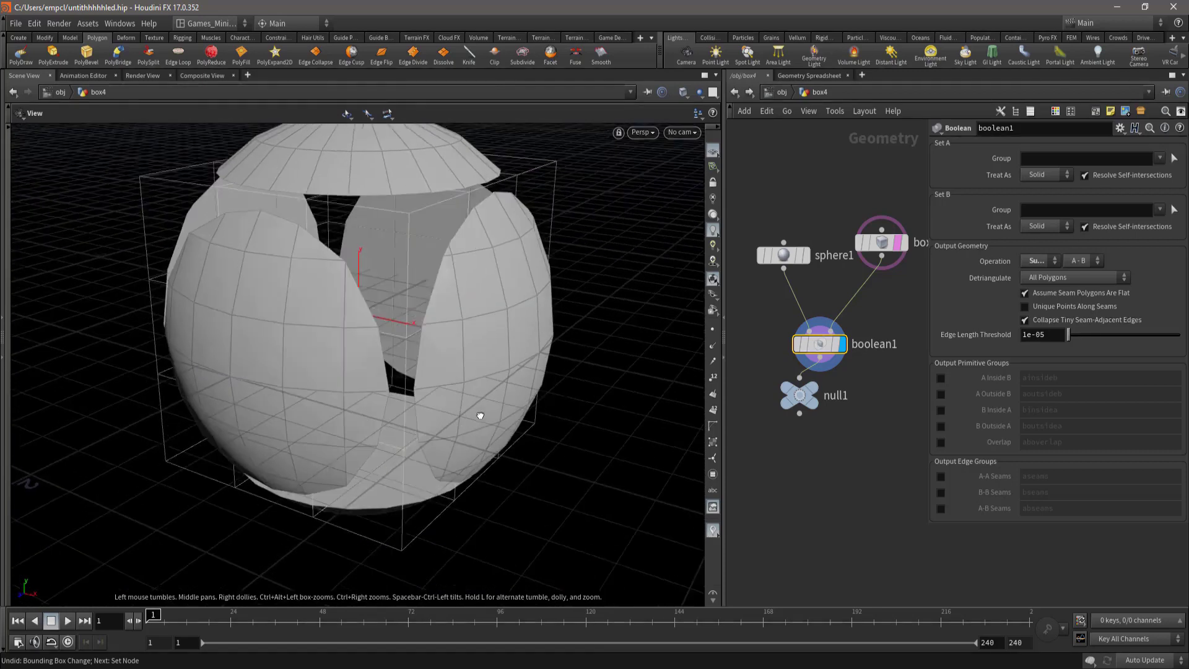
- Change boolean1's operation to Shatter
{"action": "key", "text": "Return"}
{"action": "left_click", "coordinate": [1037, 261]}
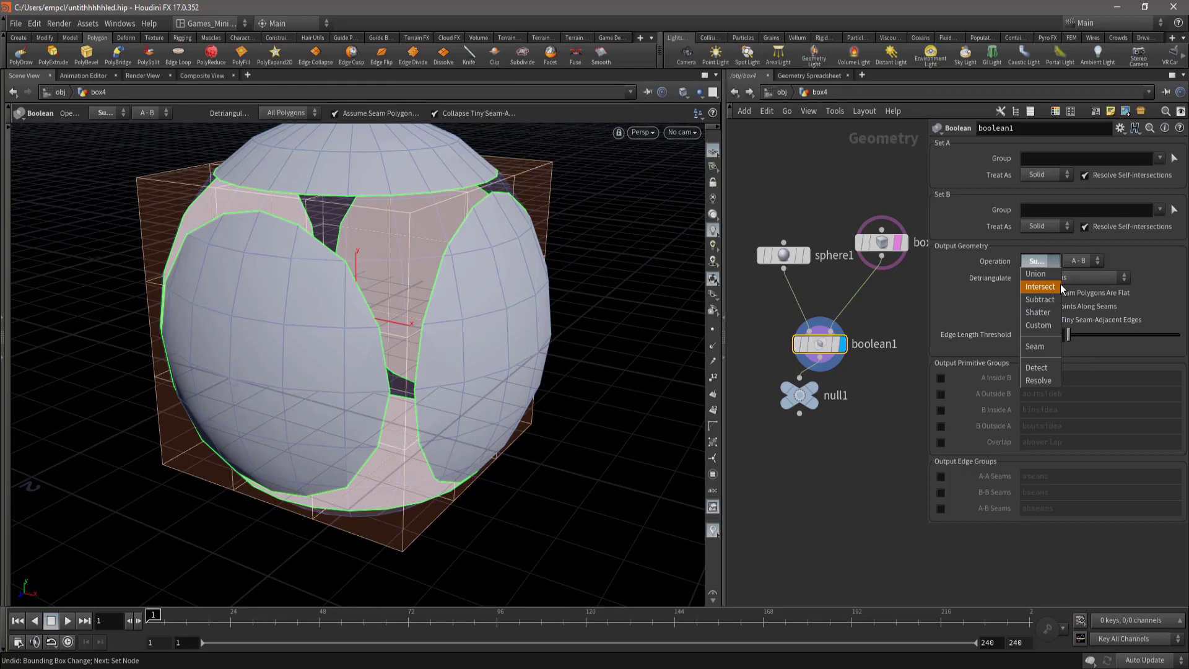
{"action": "left_click", "coordinate": [1038, 312]}
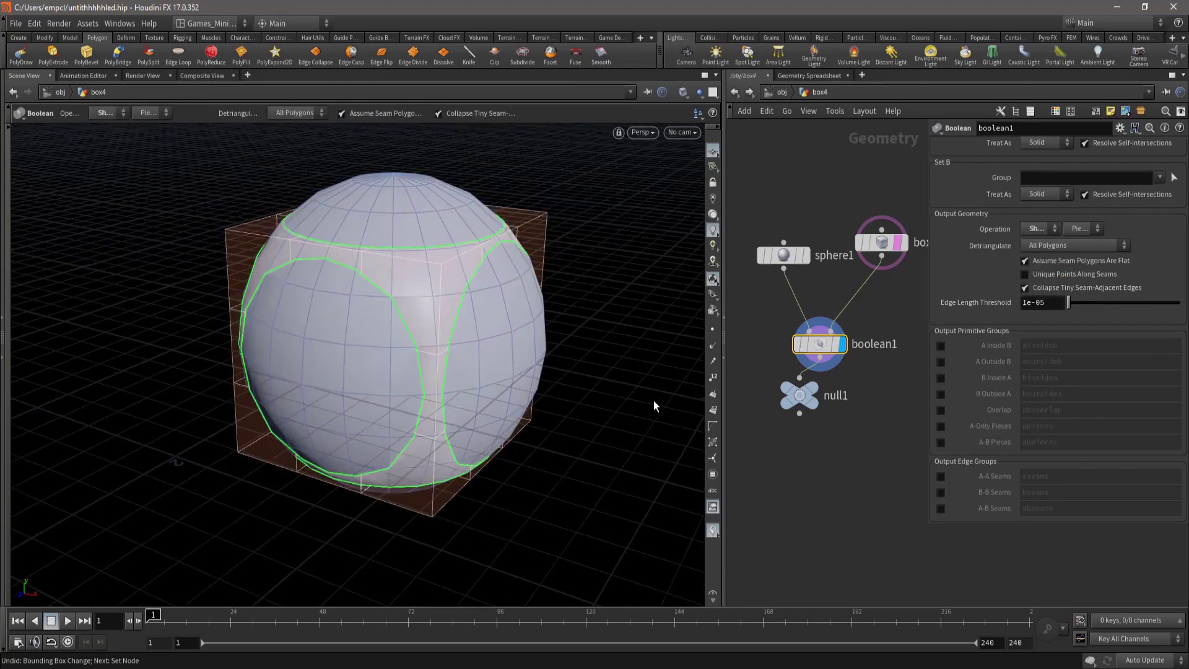
- Go back up to the object-level network
{"action": "key", "text": "Tab"}
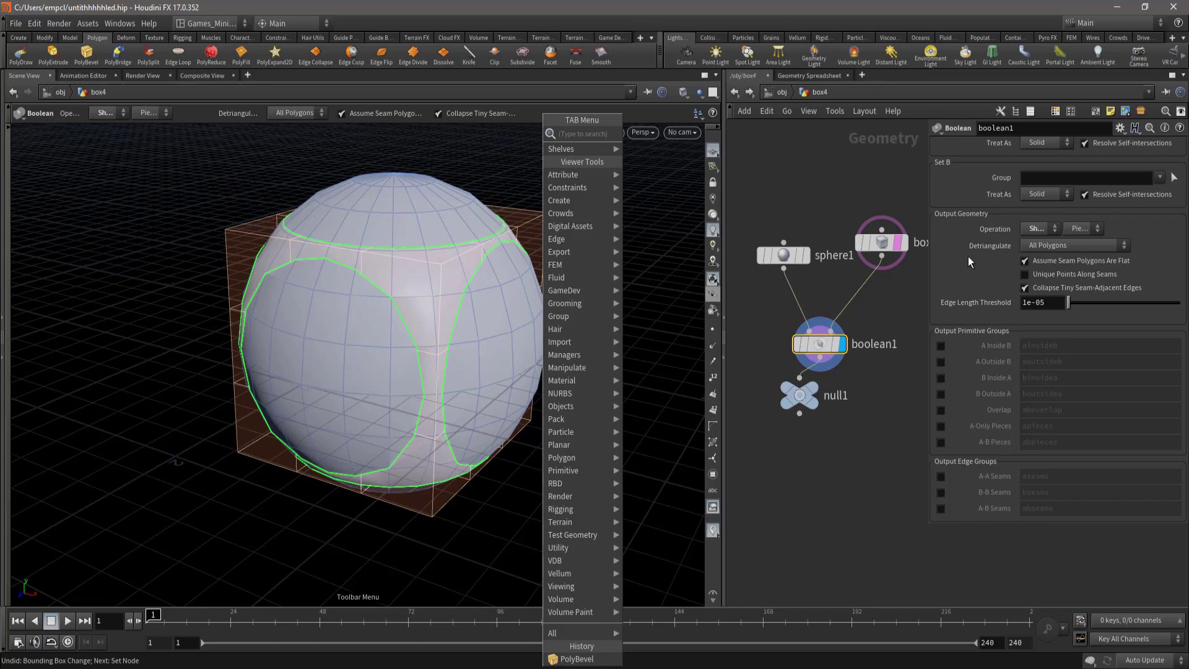
{"action": "left_click", "coordinate": [730, 92]}
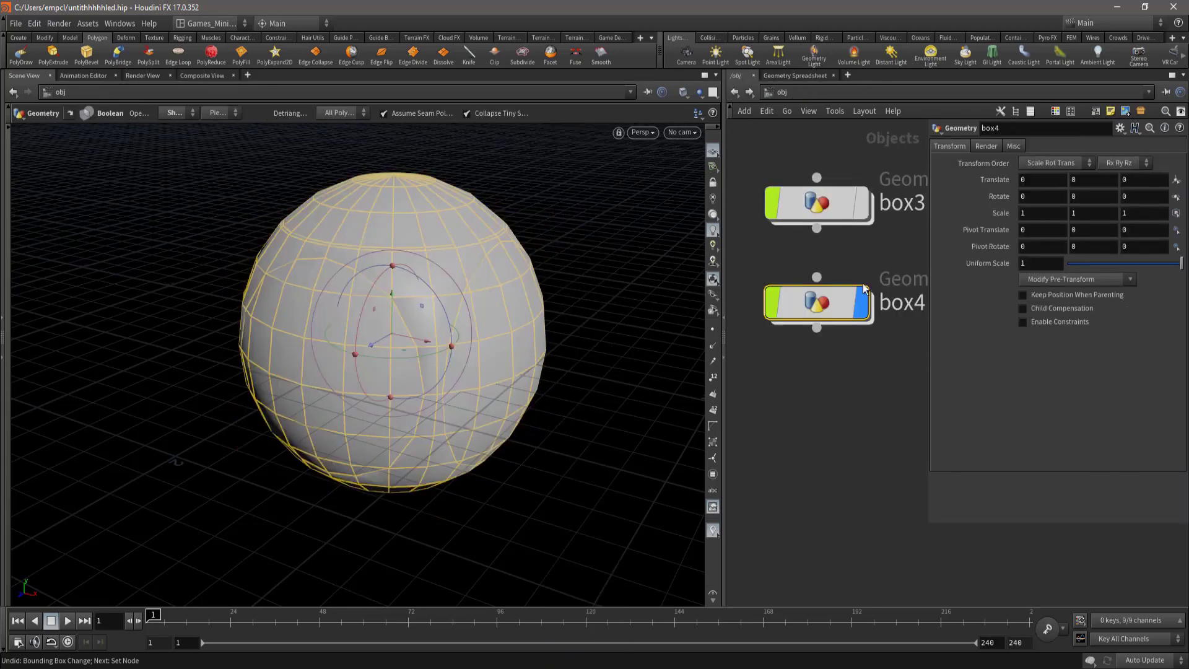
{"action": "scroll", "coordinate": [864, 289], "scroll_direction": "down", "scroll_amount": 3}
- Dive into box1's house geometry and view the house from above
{"action": "double_click", "coordinate": [799, 265]}
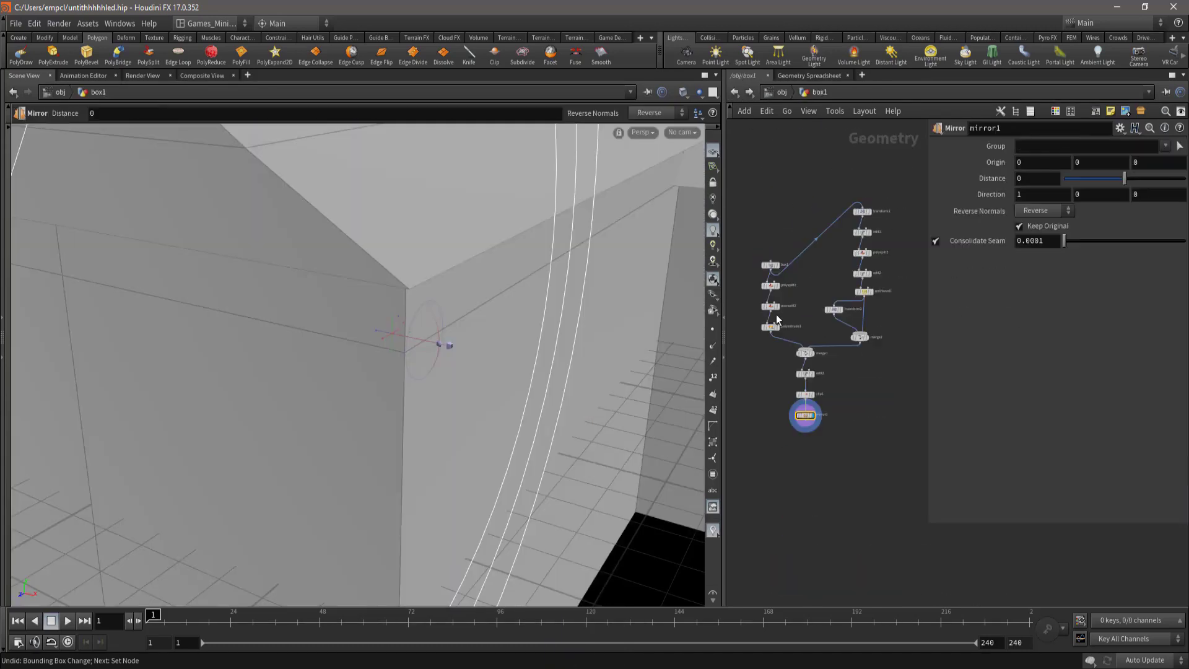
{"action": "key", "text": "Escape"}
{"action": "scroll", "coordinate": [459, 365], "scroll_direction": "down", "scroll_amount": 5}
{"action": "scroll", "coordinate": [420, 409], "scroll_direction": "down", "scroll_amount": 3}
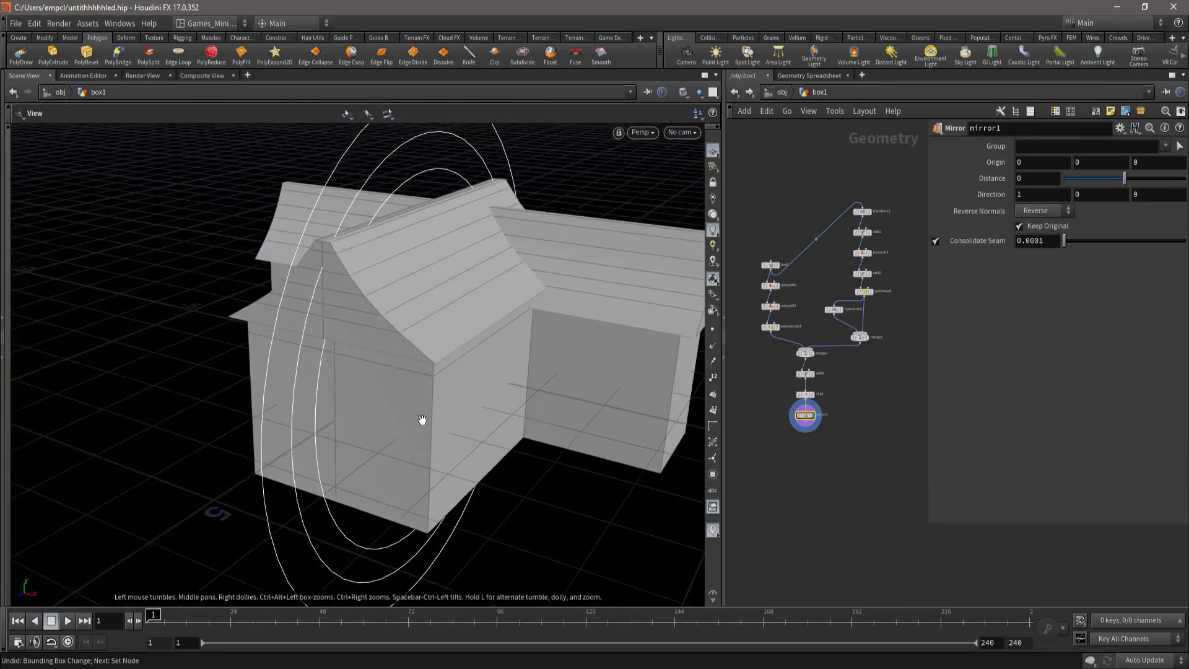
{"action": "mouse_move", "coordinate": [418, 385]}
{"action": "left_mouse_down"}
{"action": "mouse_move", "coordinate": [380, 233]}
{"action": "mouse_move", "coordinate": [413, 327]}
{"action": "mouse_move", "coordinate": [385, 337]}
{"action": "mouse_move", "coordinate": [409, 274]}
{"action": "left_mouse_up"}
{"action": "scroll", "coordinate": [415, 266], "scroll_direction": "up", "scroll_amount": 2}
{"action": "scroll", "coordinate": [409, 274], "scroll_direction": "up", "scroll_amount": 2}
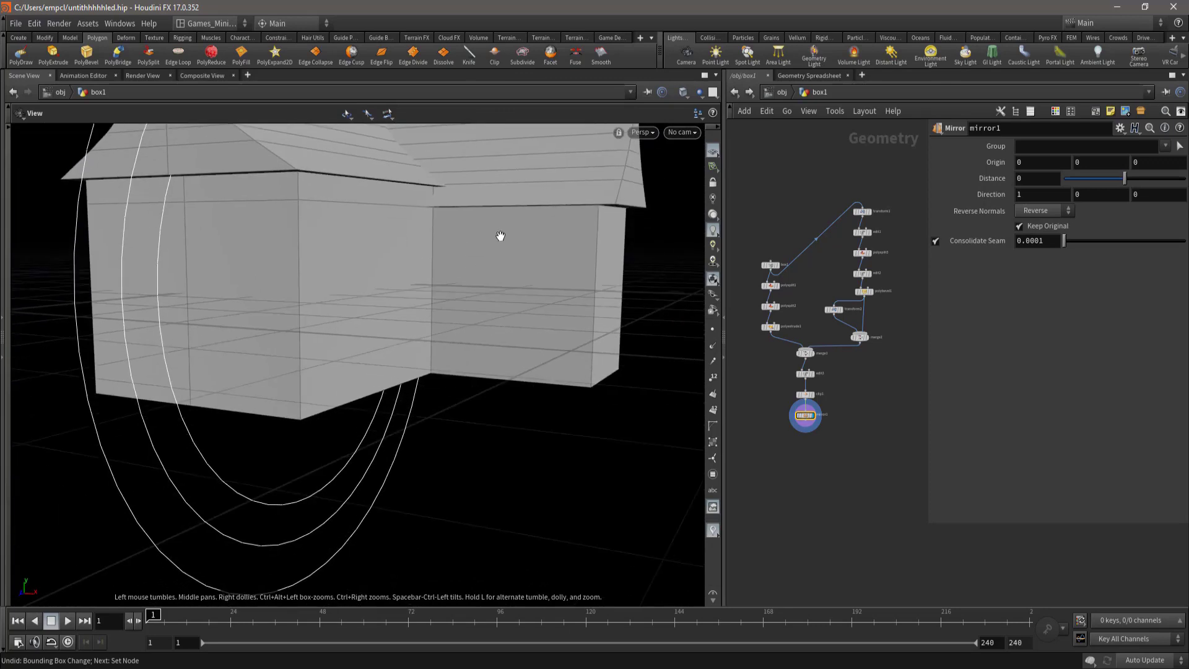
{"action": "key", "text": "Return"}
{"action": "key", "text": "Escape"}
{"action": "scroll", "coordinate": [560, 284], "scroll_direction": "up", "scroll_amount": 2}
- Orbit around the house to inspect its corners, walls, roof and both wings
{"action": "mouse_move", "coordinate": [560, 284]}
{"action": "left_mouse_down"}
{"action": "mouse_move", "coordinate": [408, 331]}
{"action": "mouse_move", "coordinate": [471, 278]}
{"action": "left_mouse_up"}
{"action": "mouse_move", "coordinate": [538, 303]}
{"action": "left_mouse_down"}
{"action": "mouse_move", "coordinate": [409, 310]}
{"action": "mouse_move", "coordinate": [444, 316]}
{"action": "mouse_move", "coordinate": [196, 299]}
{"action": "left_mouse_up"}
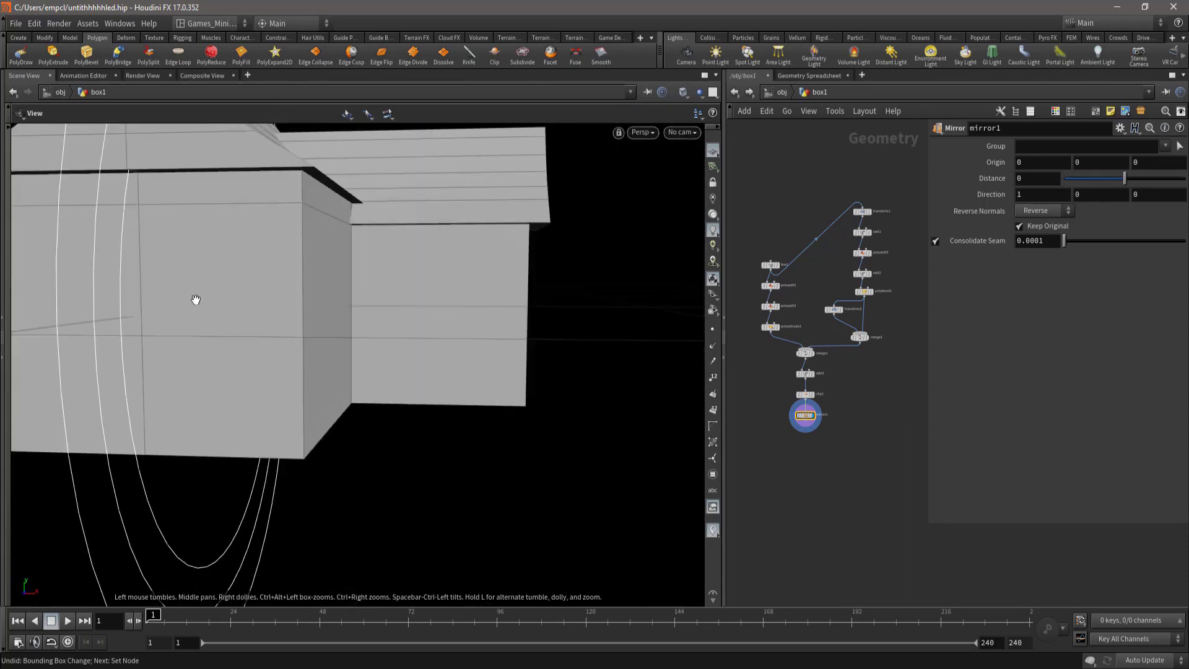
{"action": "mouse_move", "coordinate": [166, 413]}
{"action": "left_mouse_down"}
{"action": "mouse_move", "coordinate": [284, 440]}
{"action": "mouse_move", "coordinate": [186, 452]}
{"action": "mouse_move", "coordinate": [158, 418]}
{"action": "left_mouse_up"}
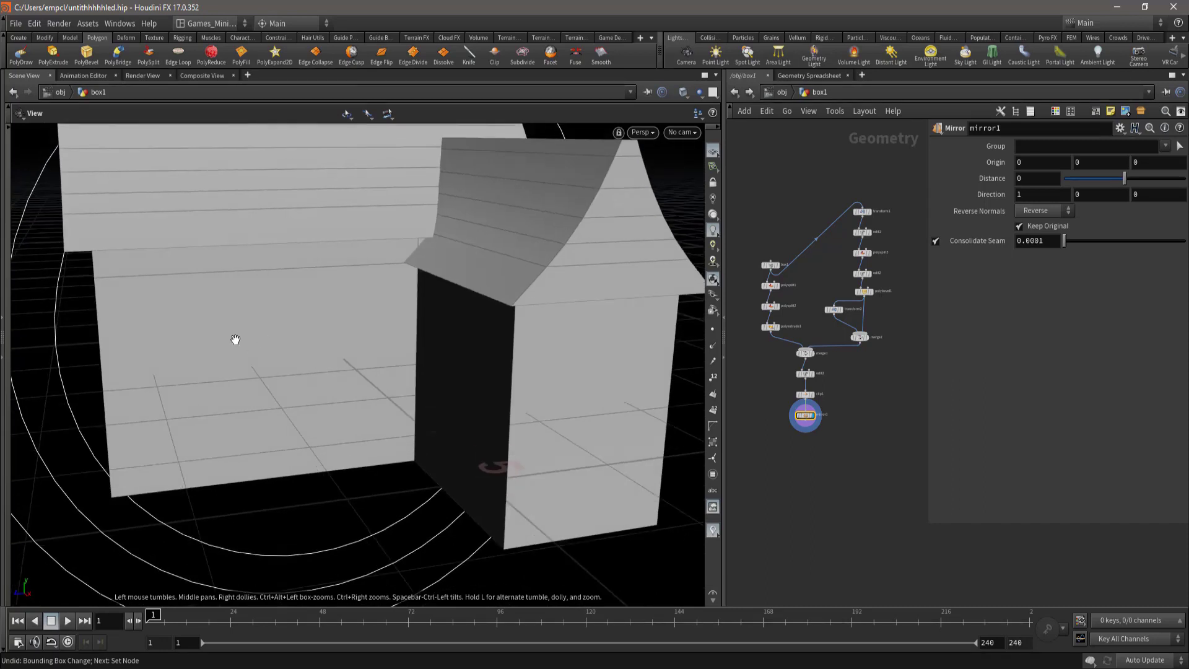
{"action": "mouse_move", "coordinate": [229, 322]}
{"action": "left_mouse_down"}
{"action": "mouse_move", "coordinate": [120, 359]}
{"action": "mouse_move", "coordinate": [238, 447]}
{"action": "left_mouse_up"}
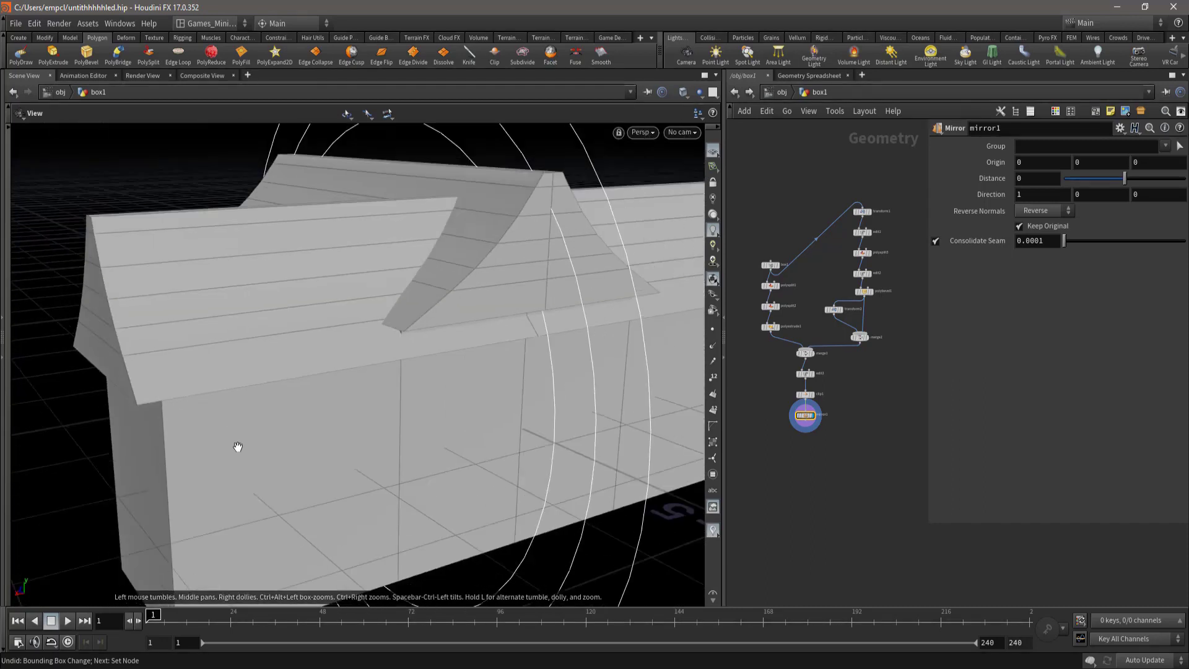
{"action": "mouse_move", "coordinate": [169, 470]}
{"action": "left_mouse_down"}
{"action": "mouse_move", "coordinate": [252, 481]}
{"action": "mouse_move", "coordinate": [578, 398]}
{"action": "mouse_move", "coordinate": [367, 413]}
{"action": "mouse_move", "coordinate": [471, 446]}
{"action": "left_mouse_up"}
{"action": "key", "text": "Return"}
{"action": "scroll", "coordinate": [823, 406], "scroll_direction": "up", "scroll_amount": 3}
{"action": "scroll", "coordinate": [823, 407], "scroll_direction": "up", "scroll_amount": 2}
{"action": "scroll", "coordinate": [822, 386], "scroll_direction": "up", "scroll_amount": 1}
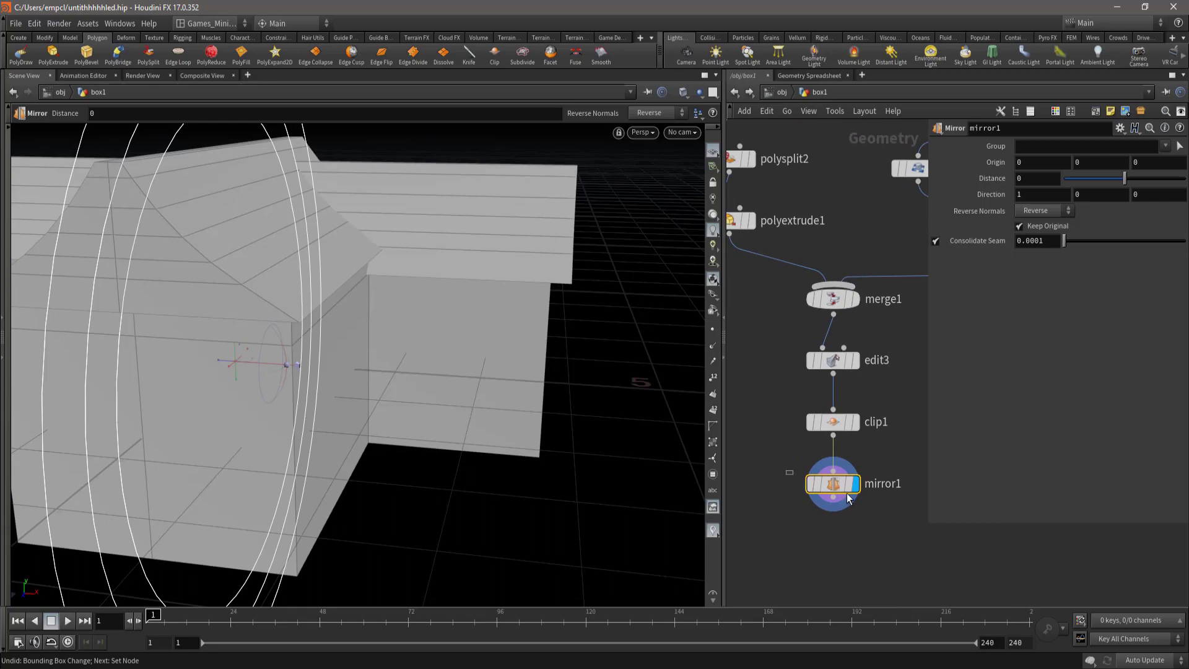
- Move mirror1 and clip1 down to open a wide gap below edit3
{"action": "mouse_move", "coordinate": [848, 499]}
{"action": "left_mouse_down"}
{"action": "mouse_move", "coordinate": [834, 588]}
{"action": "mouse_move", "coordinate": [830, 539]}
{"action": "left_mouse_up"}
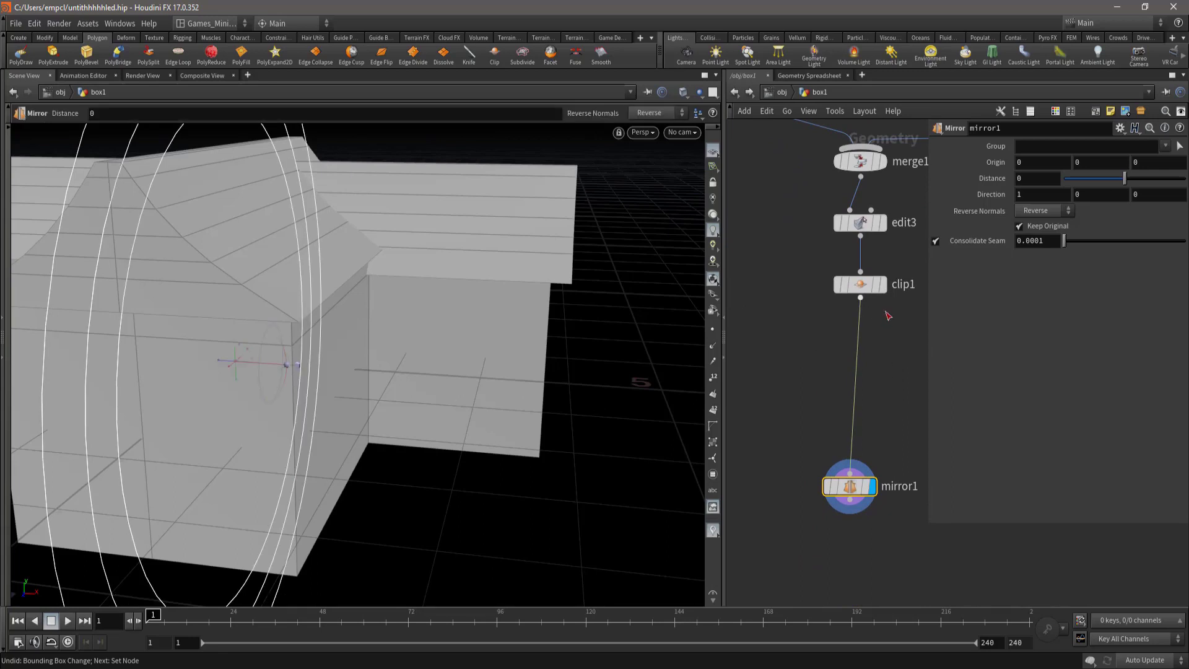
{"action": "scroll", "coordinate": [875, 377], "scroll_direction": "down", "scroll_amount": 1}
{"action": "scroll", "coordinate": [874, 376], "scroll_direction": "down", "scroll_amount": 1}
{"action": "left_click_drag", "start_coordinate": [837, 335], "coordinate": [830, 452]}
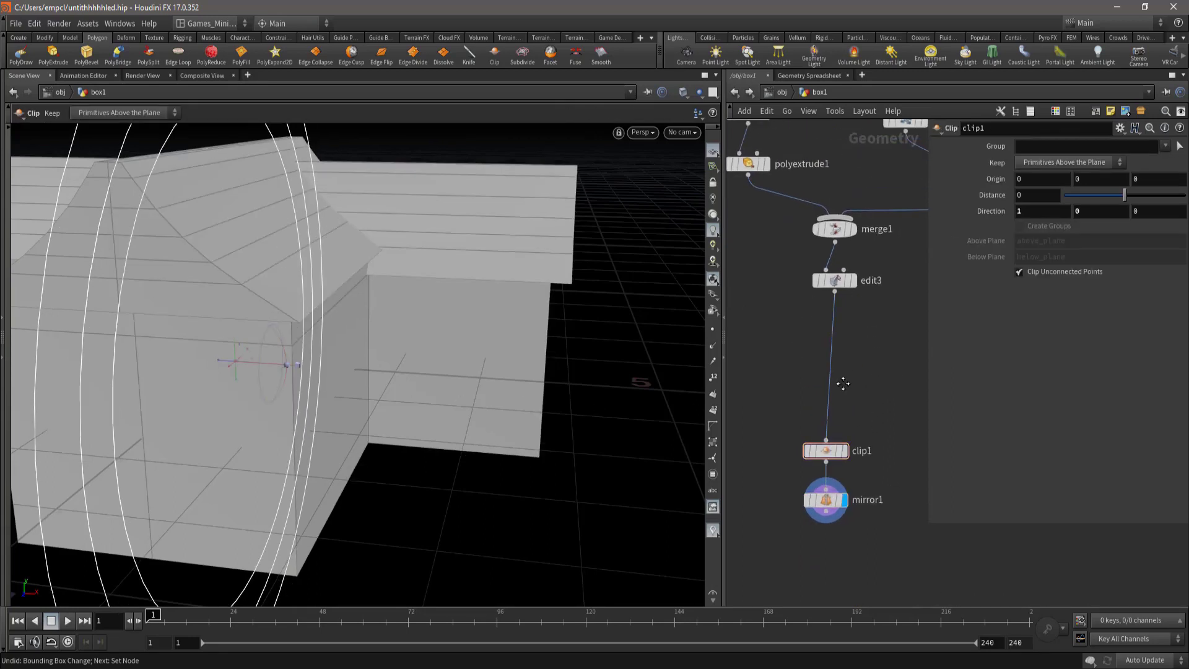
{"action": "middle_click_drag", "start_coordinate": [879, 378], "coordinate": [844, 350]}
{"action": "scroll", "coordinate": [834, 340], "scroll_direction": "down", "scroll_amount": 2}
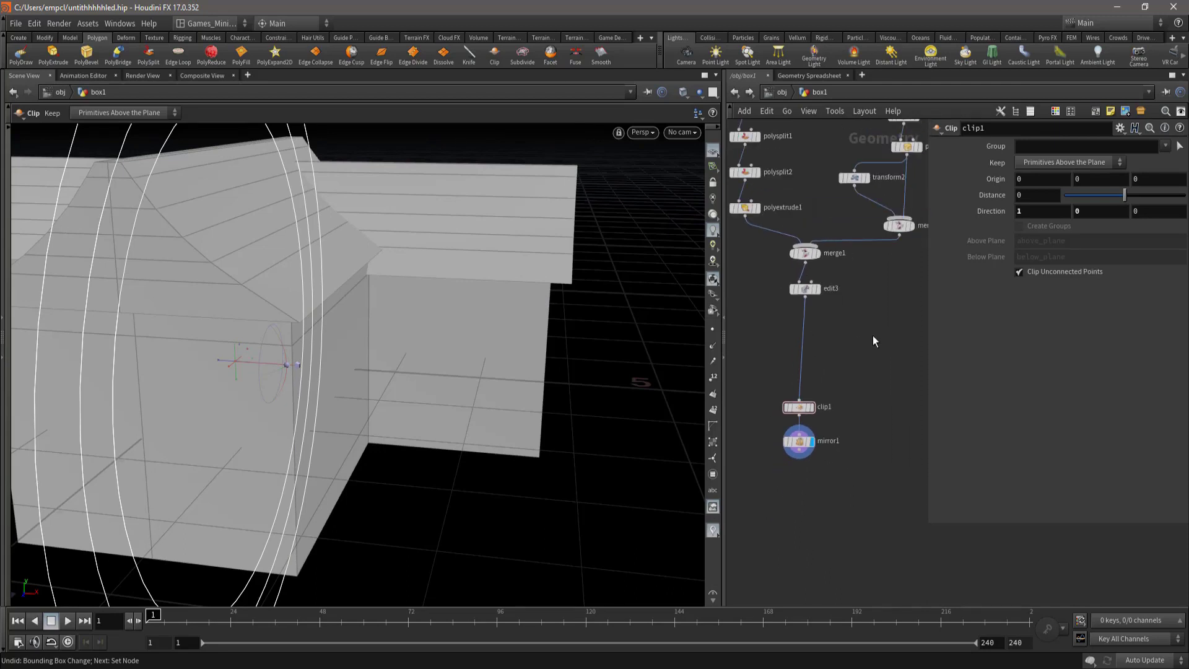
- Add a new box node, box2, to the house network and template it as a guide
{"action": "key", "text": "Tab"}
{"action": "type", "text": "fuse"}
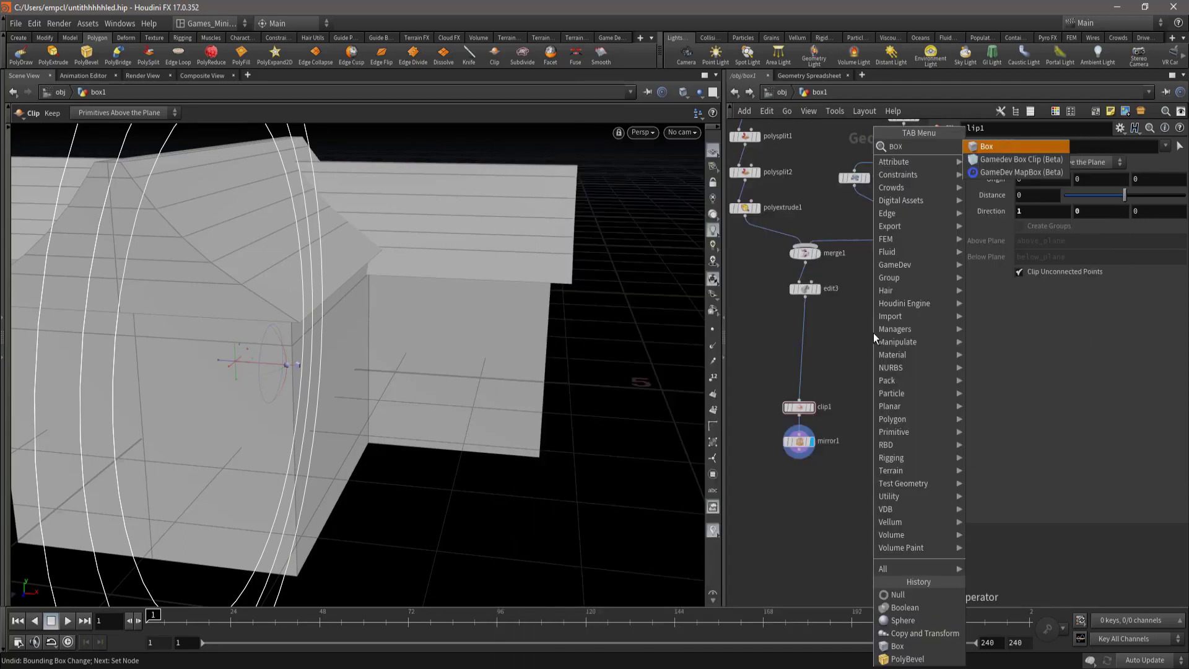
{"action": "key", "text": "Return"}
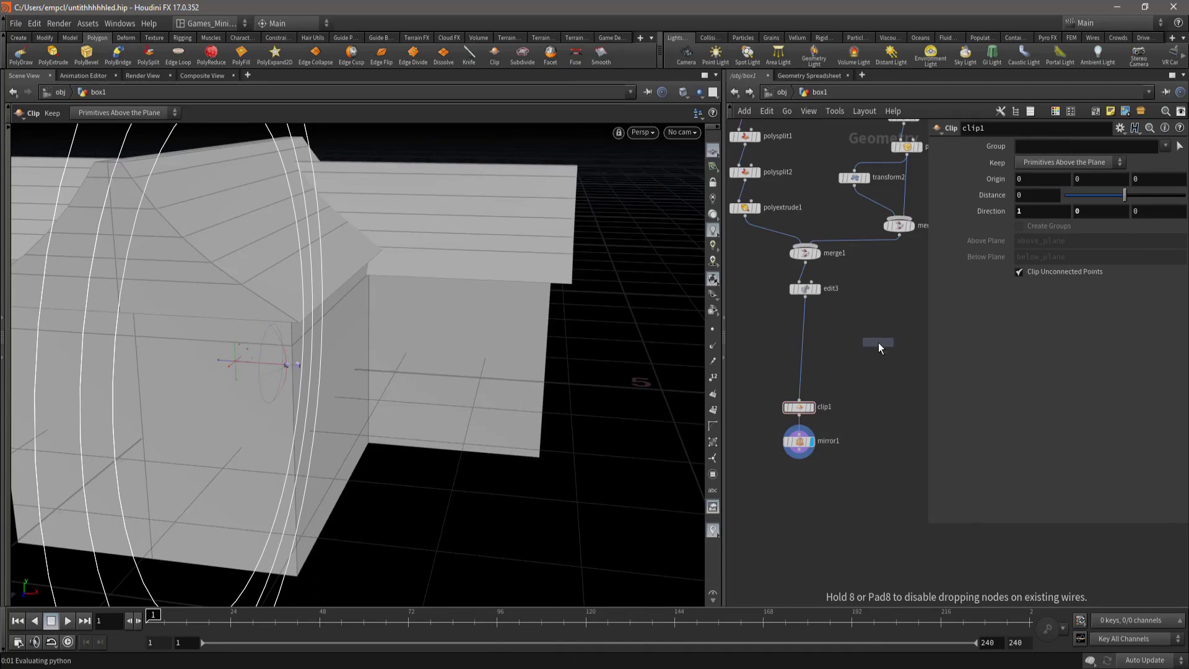
{"action": "left_click", "coordinate": [879, 344]}
{"action": "left_click", "coordinate": [890, 344]}
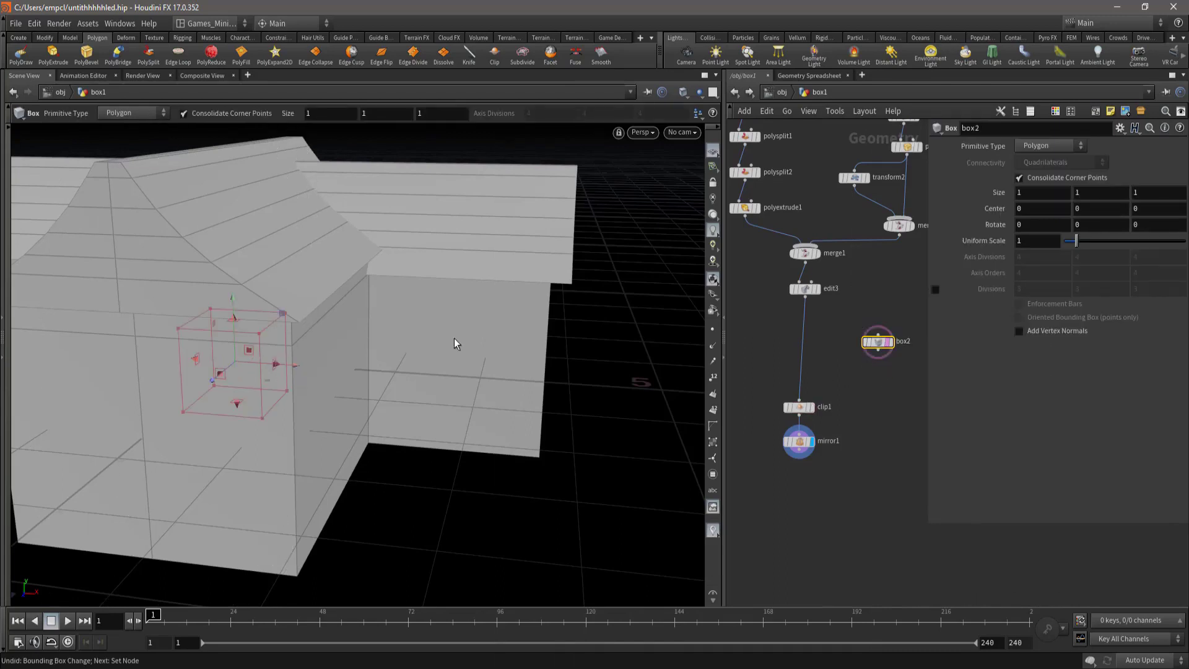
{"action": "left_click_drag", "start_coordinate": [341, 392], "coordinate": [283, 450], "text": "alt"}
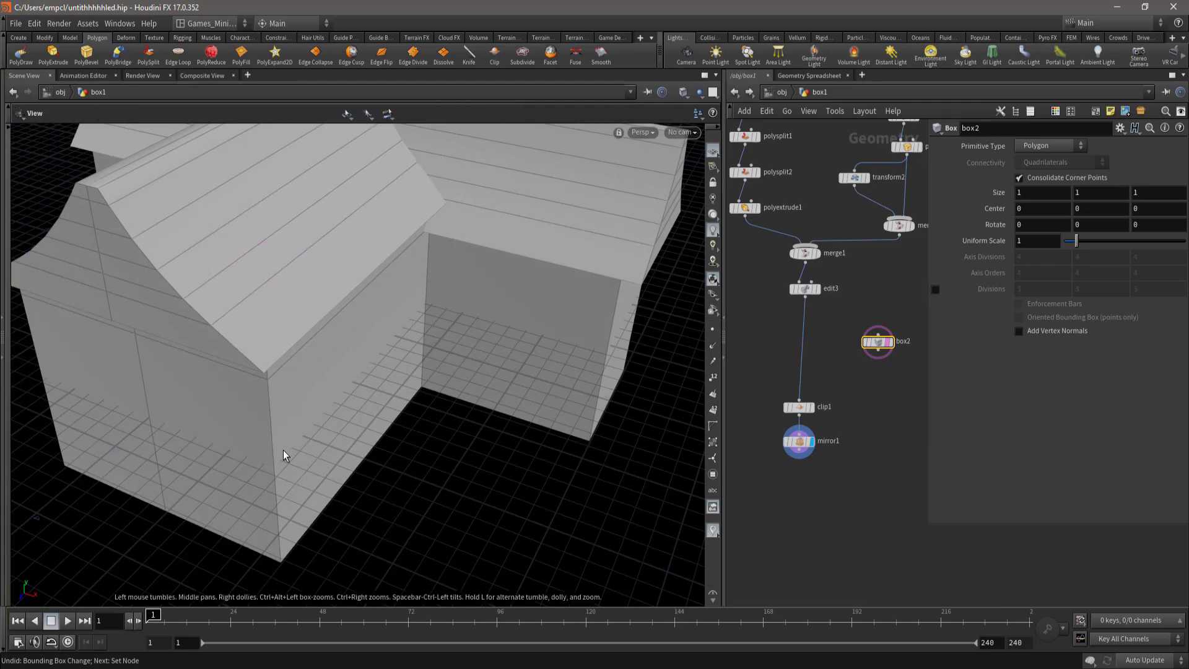
- Switch to the orthographic right-side view, then the front view of the gable
{"action": "key", "text": "space+4"}
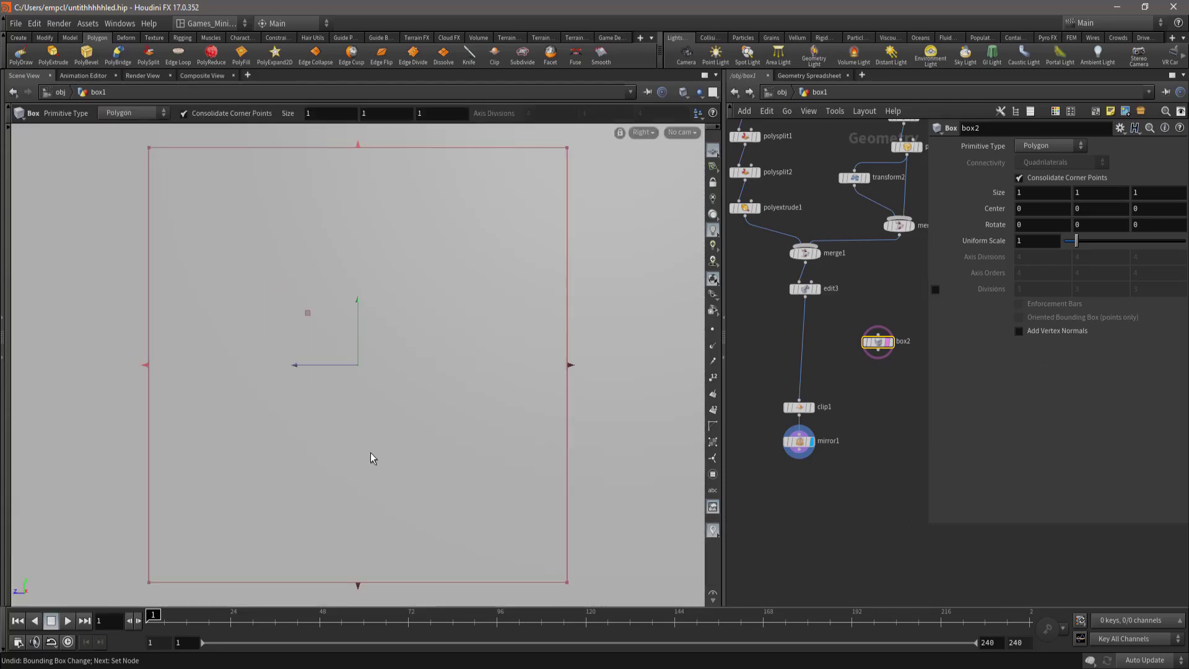
{"action": "scroll", "coordinate": [371, 458], "scroll_direction": "down", "scroll_amount": 2}
{"action": "scroll", "coordinate": [356, 441], "scroll_direction": "down", "scroll_amount": 3}
{"action": "scroll", "coordinate": [342, 427], "scroll_direction": "down", "scroll_amount": 3}
{"action": "scroll", "coordinate": [347, 416], "scroll_direction": "down", "scroll_amount": 2}
{"action": "scroll", "coordinate": [363, 413], "scroll_direction": "up", "scroll_amount": 1}
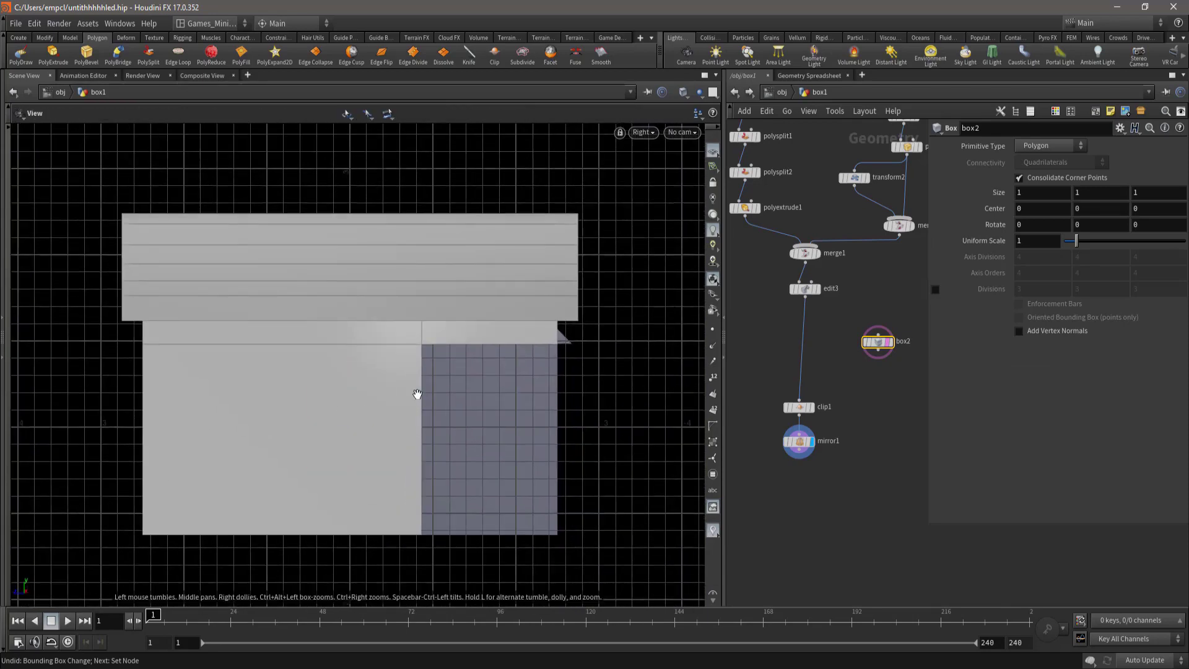
{"action": "key", "text": "space+3"}
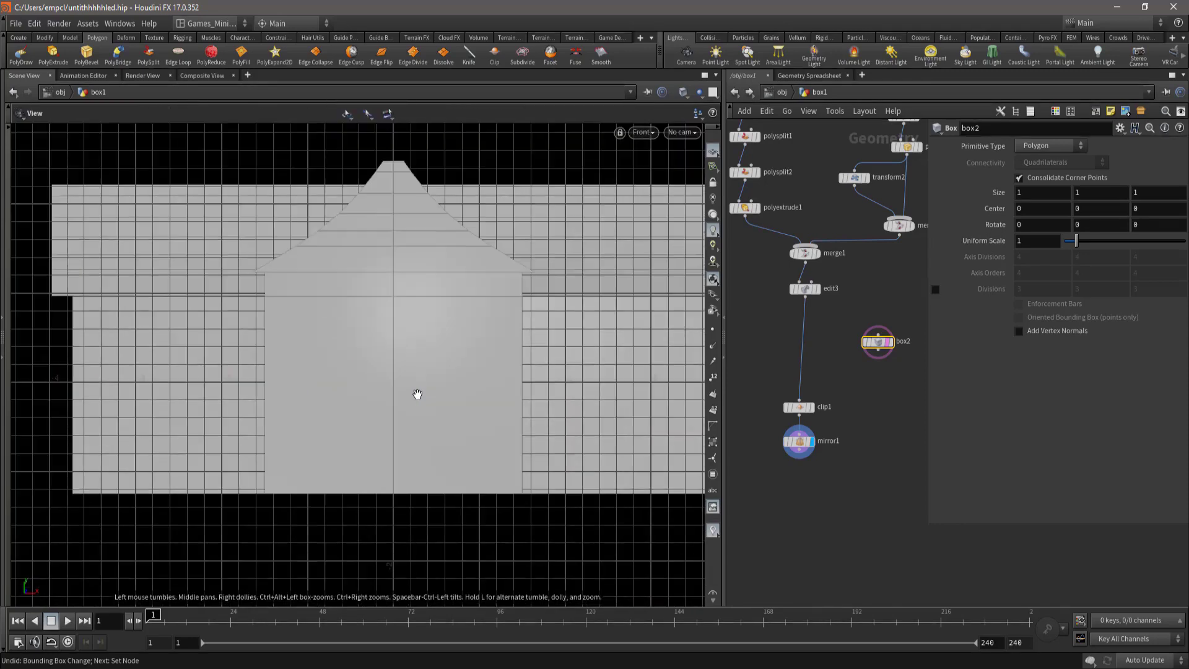
- Stretch box2's right side outward to width 1.06733 and centre it in view
{"action": "key", "text": "Return"}
{"action": "left_click_drag", "start_coordinate": [447, 383], "coordinate": [625, 392]}
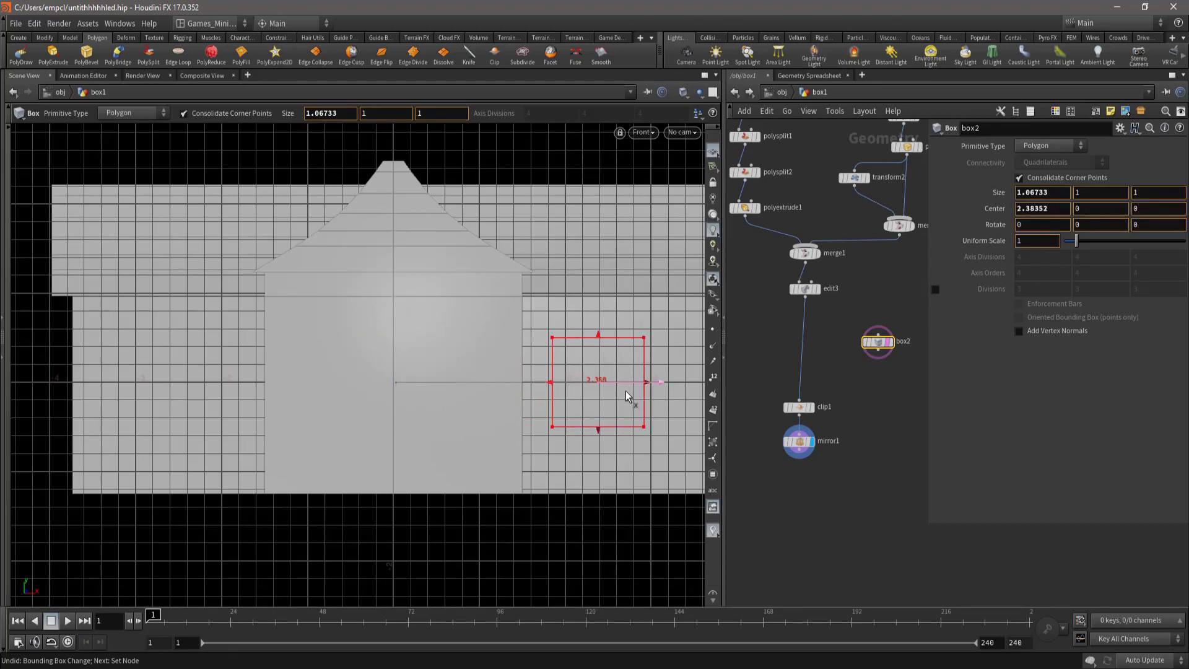
{"action": "key", "text": "Escape"}
{"action": "scroll", "coordinate": [667, 415], "scroll_direction": "up", "scroll_amount": 3}
{"action": "middle_click_drag", "start_coordinate": [667, 415], "coordinate": [520, 363]}
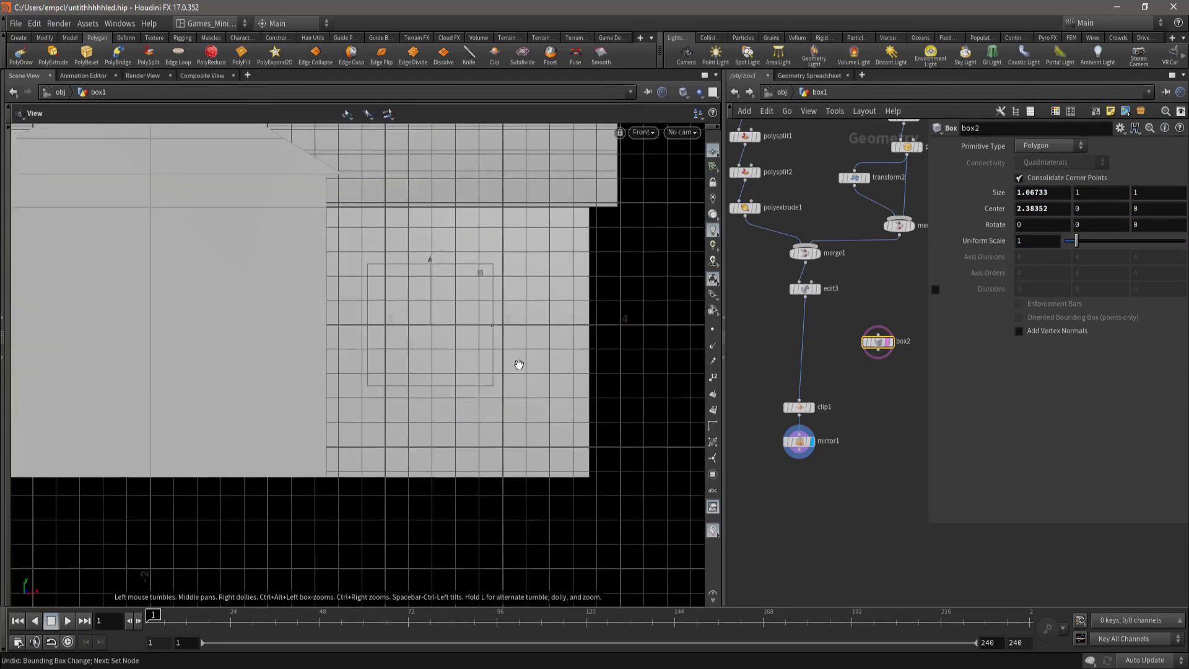
{"action": "scroll", "coordinate": [516, 359], "scroll_direction": "up", "scroll_amount": 2}
- Shrink box2 to 0.680432 tall and raise it to centre Y 0.266971
{"action": "key", "text": "Return"}
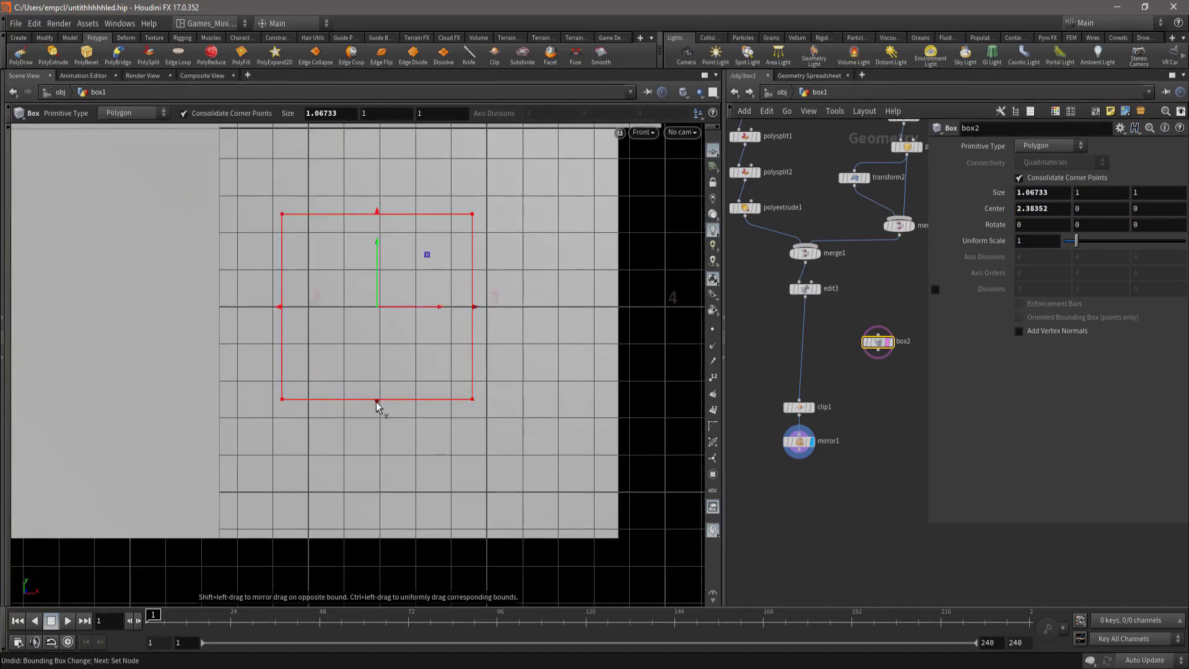
{"action": "left_click_drag", "start_coordinate": [376, 405], "coordinate": [378, 371], "text": "shift"}
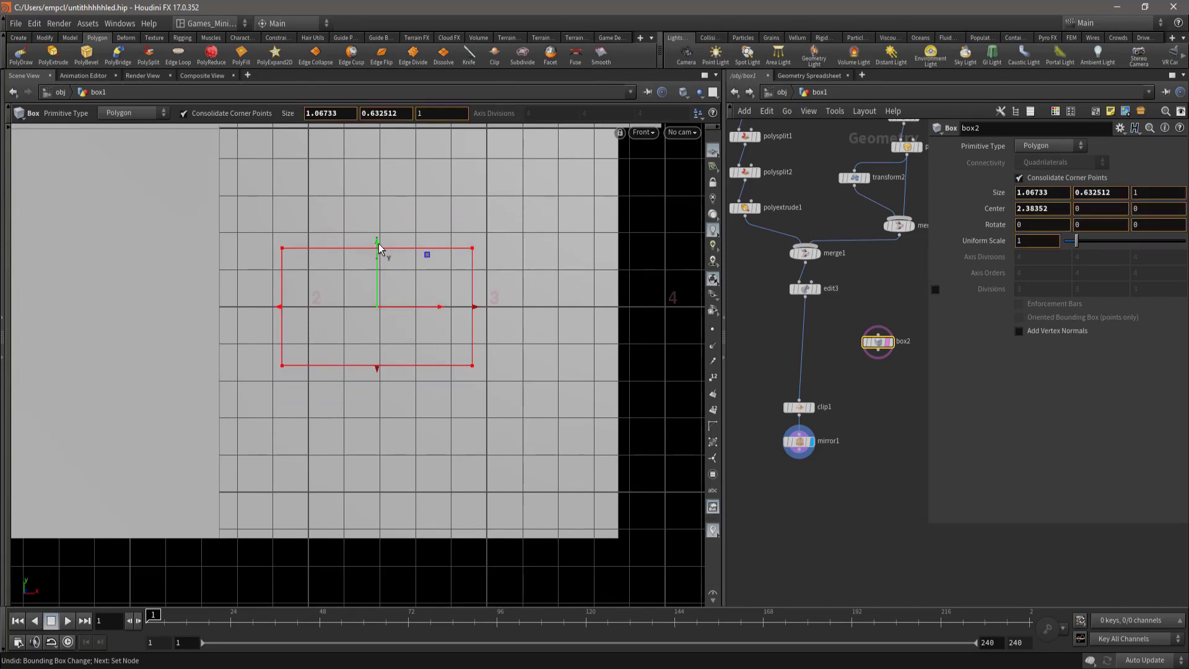
{"action": "left_click_drag", "start_coordinate": [377, 249], "coordinate": [384, 213]}
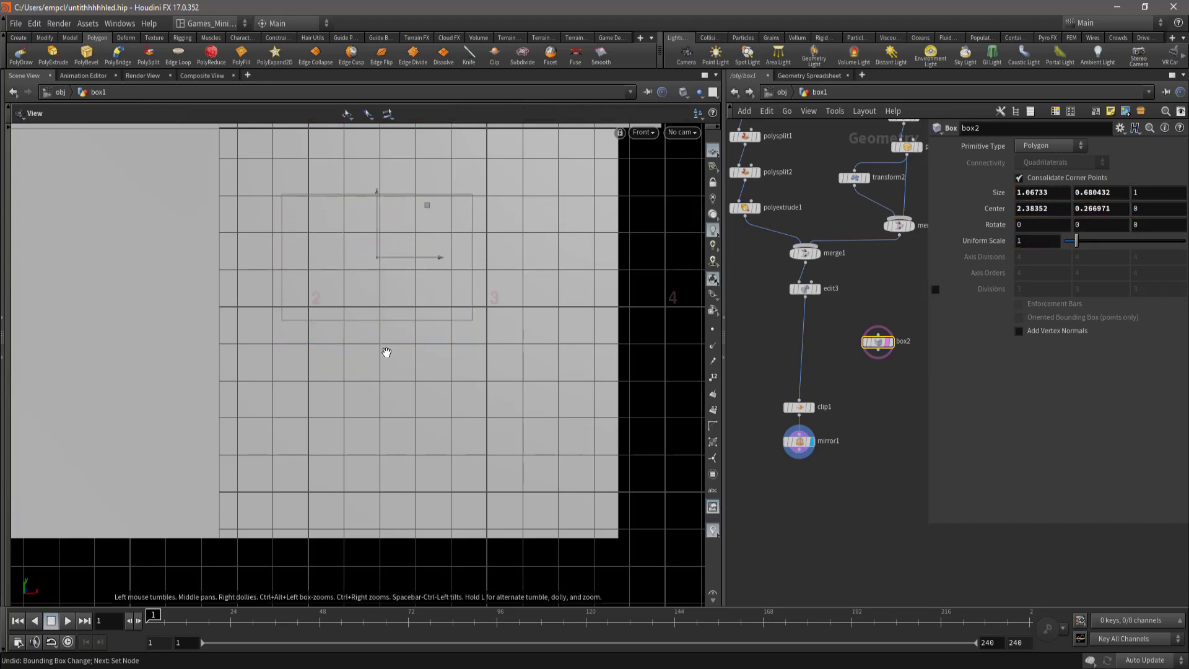
{"action": "scroll", "coordinate": [417, 340], "scroll_direction": "up", "scroll_amount": 1}
{"action": "scroll", "coordinate": [418, 344], "scroll_direction": "down", "scroll_amount": 2}
{"action": "scroll", "coordinate": [418, 343], "scroll_direction": "down", "scroll_amount": 2}
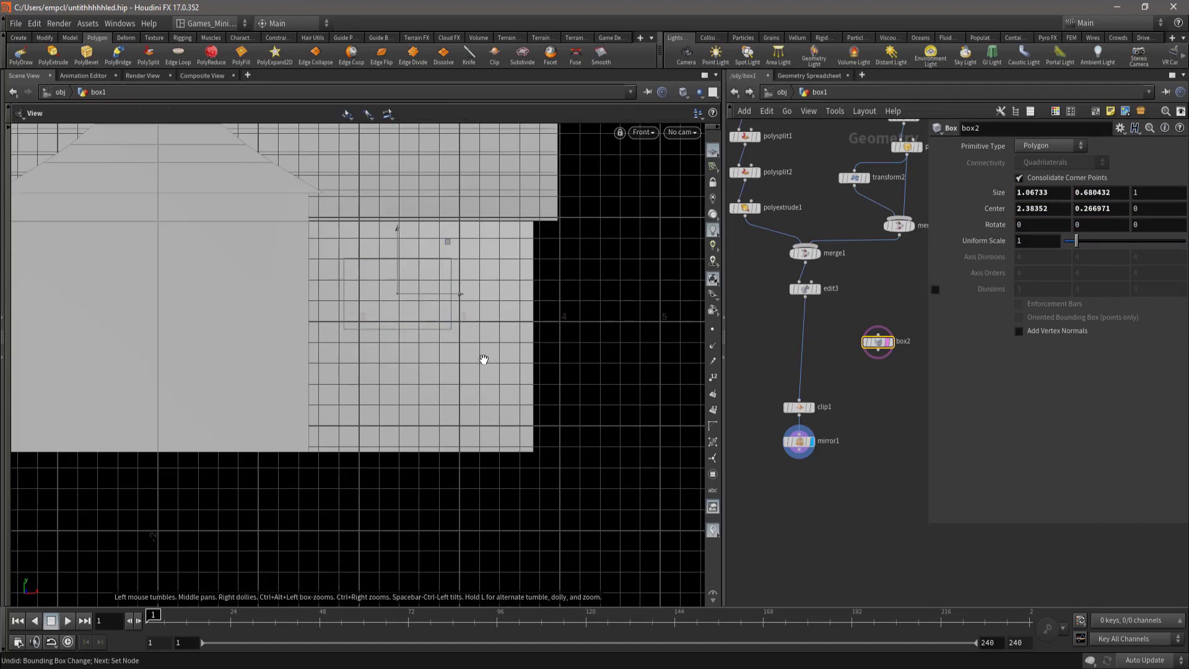
- In perspective view, stretch box2 to depth 3.14668 so it passes through the wing wall
{"action": "key", "text": "space+1"}
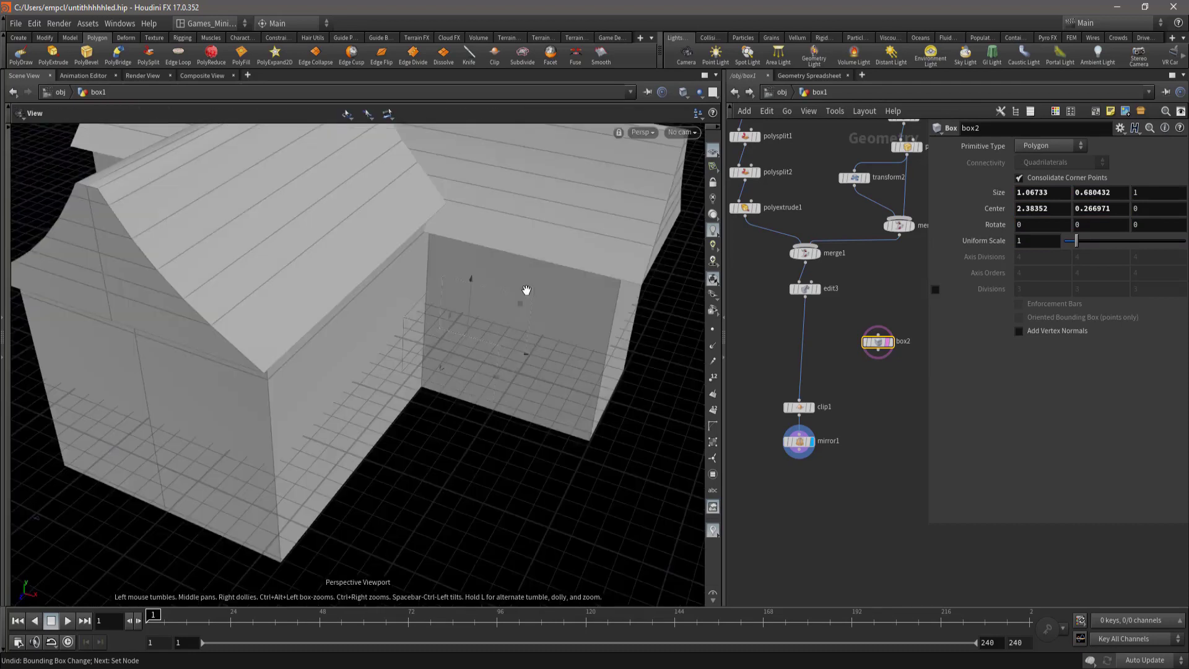
{"action": "mouse_move", "coordinate": [518, 353]}
{"action": "left_mouse_down"}
{"action": "mouse_move", "coordinate": [390, 390]}
{"action": "mouse_move", "coordinate": [196, 380]}
{"action": "mouse_move", "coordinate": [311, 360]}
{"action": "mouse_move", "coordinate": [321, 324]}
{"action": "mouse_move", "coordinate": [218, 328]}
{"action": "mouse_move", "coordinate": [322, 337]}
{"action": "mouse_move", "coordinate": [277, 350]}
{"action": "left_mouse_up"}
{"action": "key", "text": "Return"}
{"action": "mouse_move", "coordinate": [369, 358]}
{"action": "left_mouse_down"}
{"action": "mouse_move", "coordinate": [413, 326]}
{"action": "mouse_move", "coordinate": [533, 314]}
{"action": "mouse_move", "coordinate": [393, 305]}
{"action": "mouse_move", "coordinate": [288, 320]}
{"action": "mouse_move", "coordinate": [533, 326]}
{"action": "left_mouse_up"}
{"action": "key", "text": "Escape"}
{"action": "key", "text": "Return"}
{"action": "scroll", "coordinate": [534, 320], "scroll_direction": "up", "scroll_amount": 3}
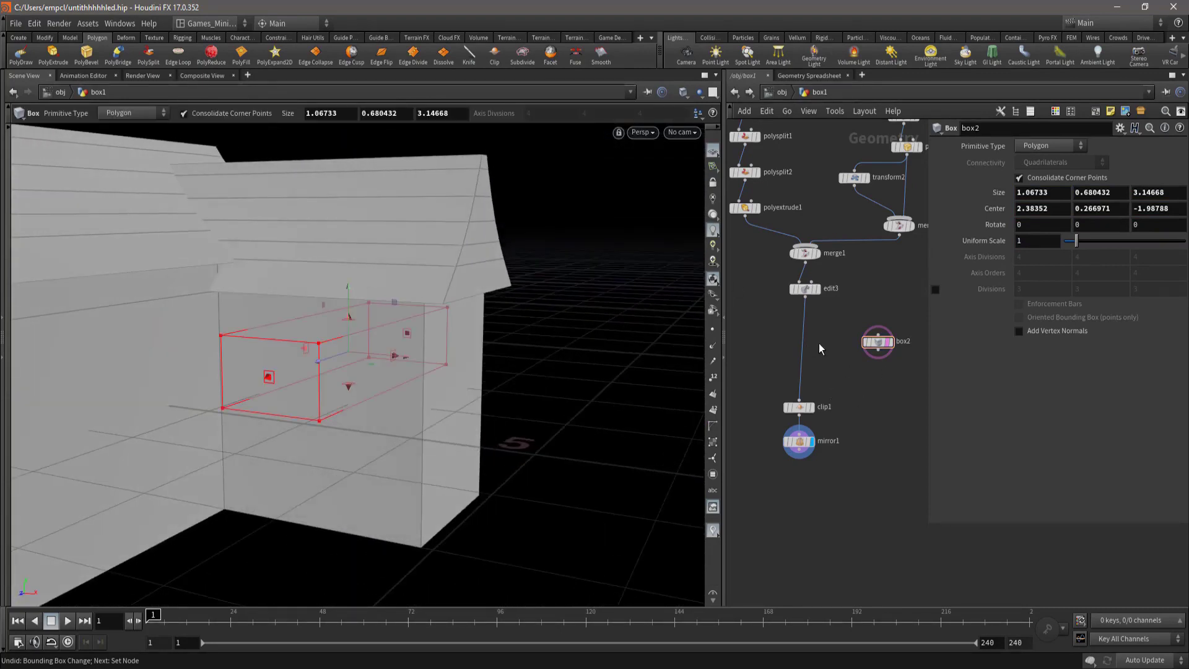
{"action": "key", "text": "Tab"}
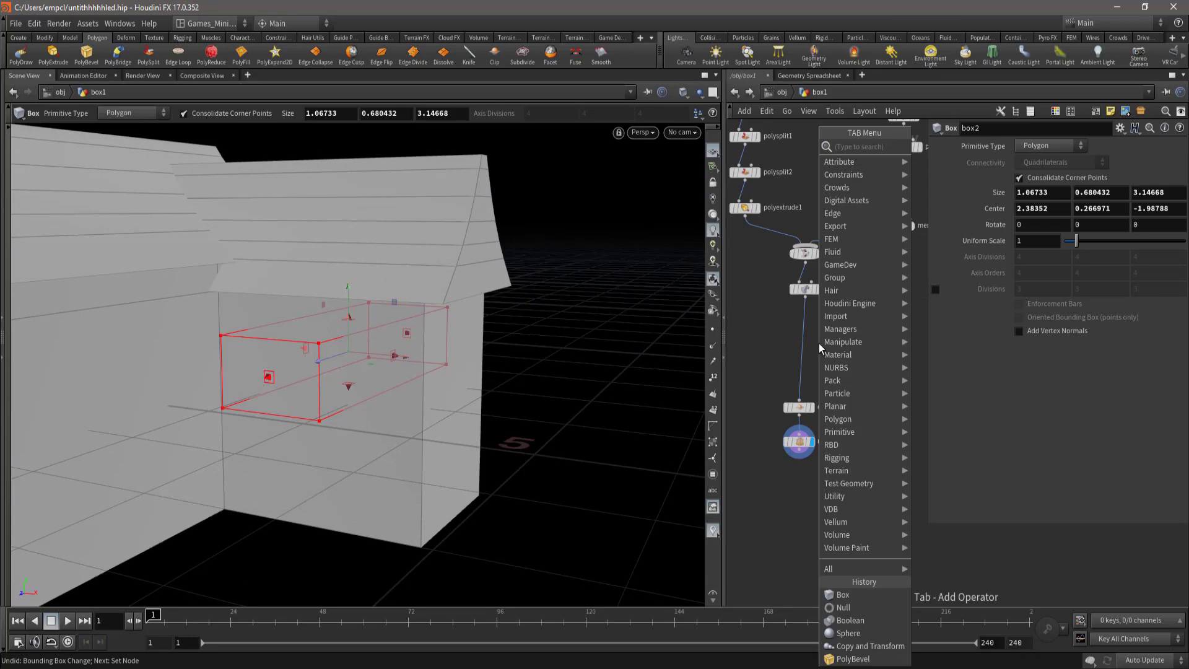
- Insert a Boolean on the edit3–clip1 wire with box2 in its second input
{"action": "type", "text": "BOO"}
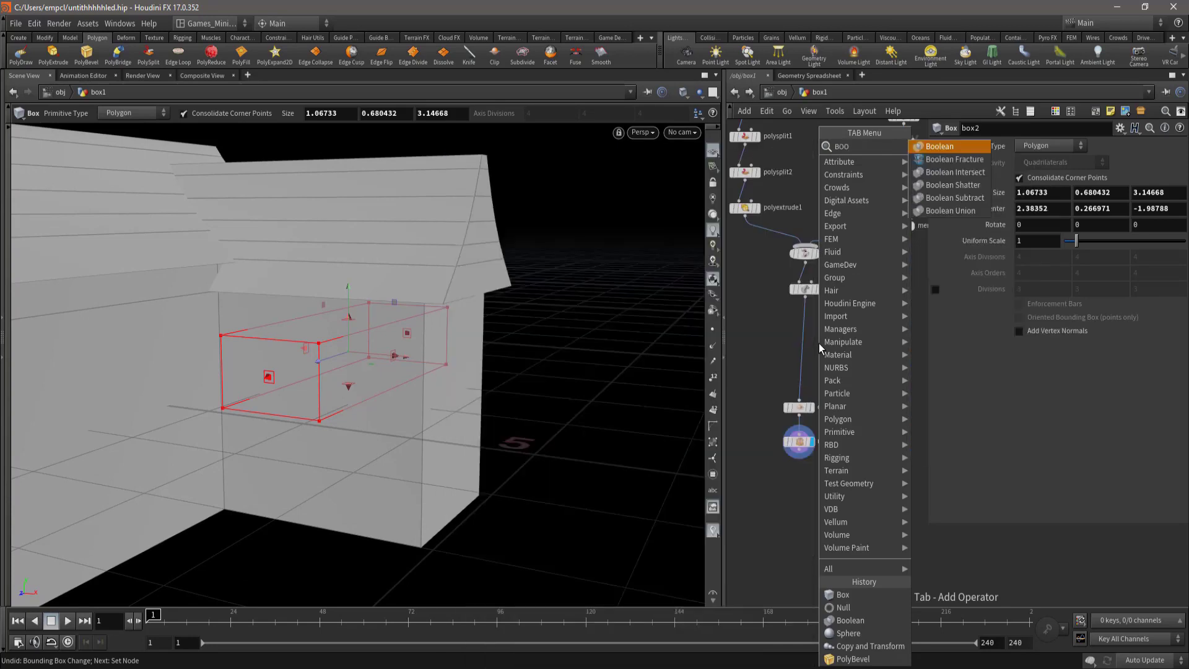
{"action": "key", "text": "Return"}
{"action": "left_click", "coordinate": [798, 360]}
{"action": "left_click_drag", "start_coordinate": [878, 351], "coordinate": [809, 358]}
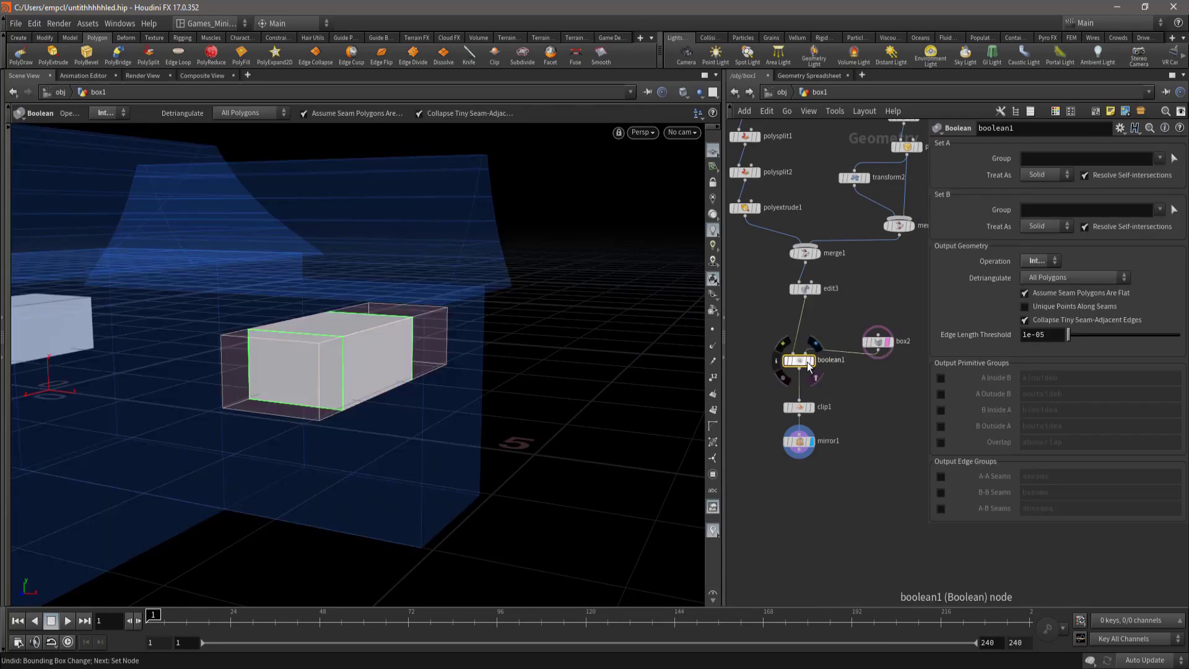
{"action": "key", "text": "Escape"}
{"action": "left_click_drag", "start_coordinate": [459, 427], "coordinate": [352, 444]}
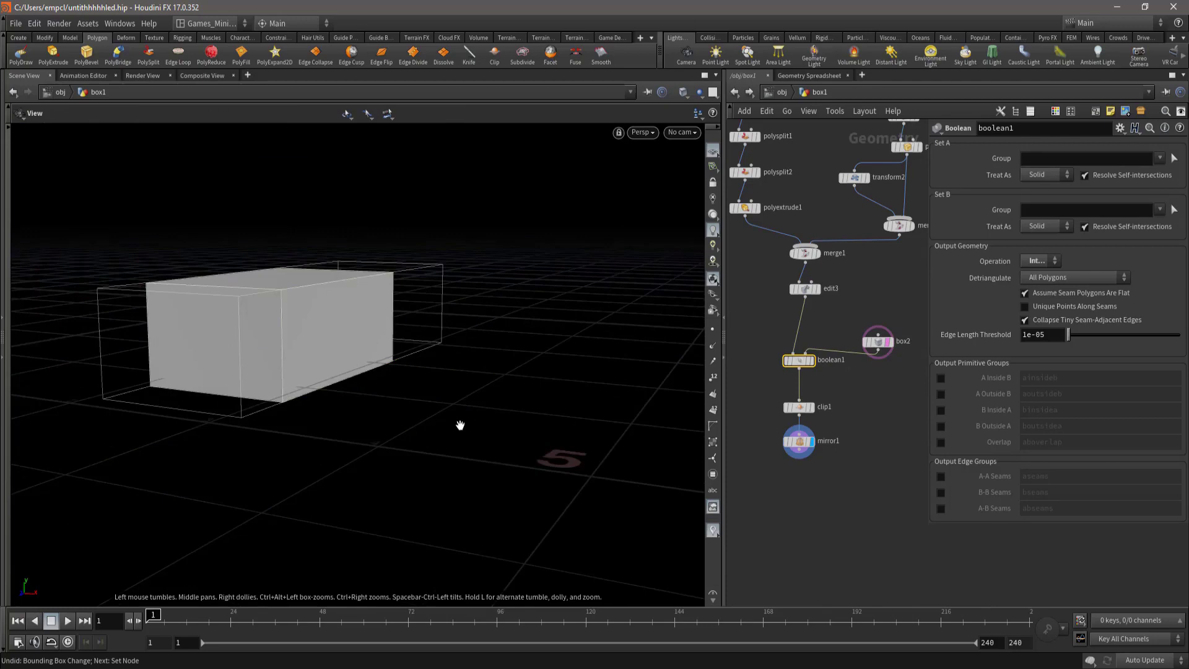
- Set the Boolean operation to Subtract and inspect the window cut up close
{"action": "key", "text": "Return"}
{"action": "key", "text": "Escape"}
{"action": "key", "text": "Return"}
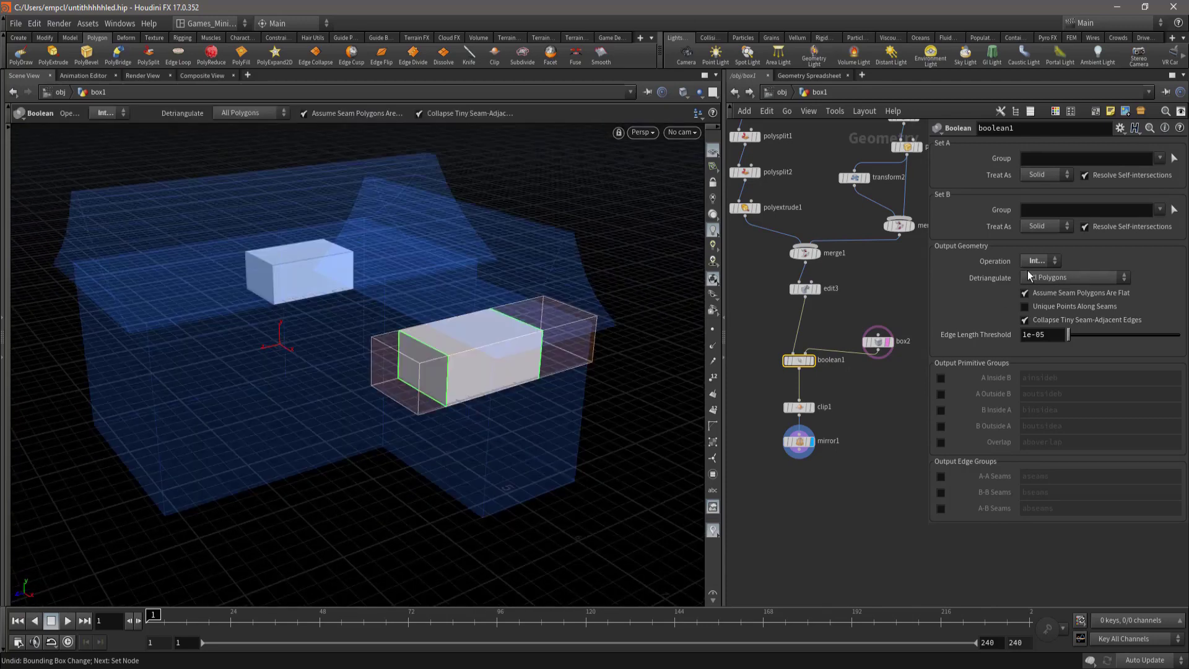
{"action": "left_click", "coordinate": [1036, 261]}
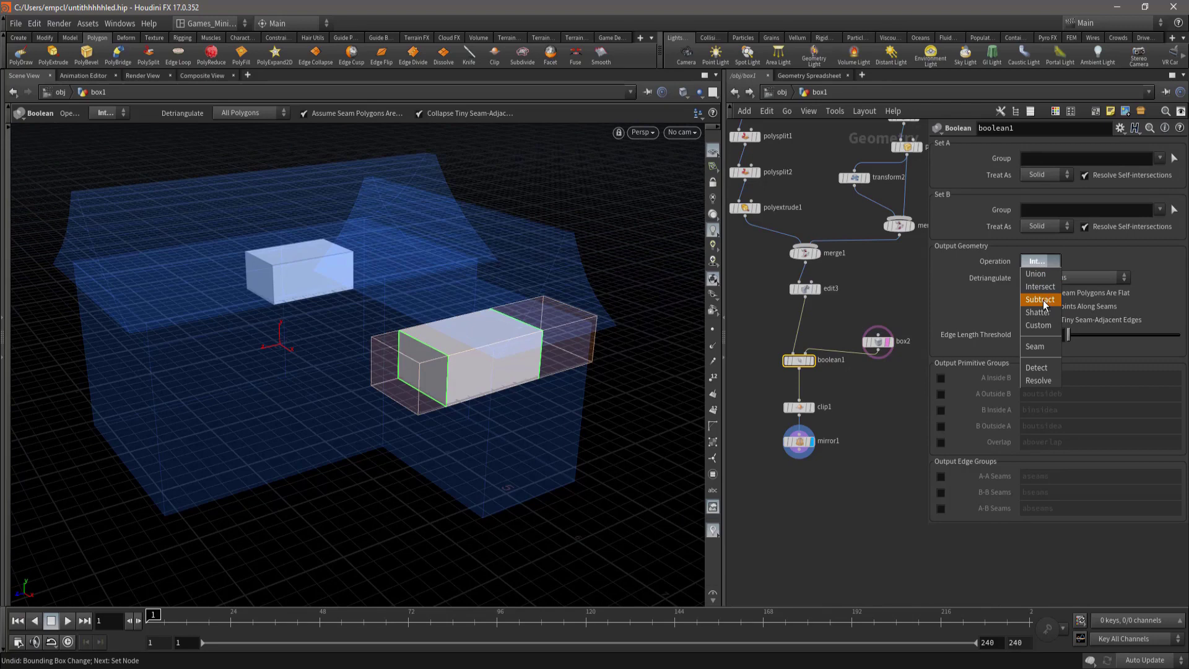
{"action": "left_click", "coordinate": [1041, 300]}
{"action": "key", "text": "Escape"}
{"action": "mouse_move", "coordinate": [467, 443]}
{"action": "left_mouse_down"}
{"action": "mouse_move", "coordinate": [503, 405]}
{"action": "mouse_move", "coordinate": [549, 419]}
{"action": "mouse_move", "coordinate": [498, 418]}
{"action": "mouse_move", "coordinate": [467, 389]}
{"action": "mouse_move", "coordinate": [480, 369]}
{"action": "mouse_move", "coordinate": [375, 356]}
{"action": "mouse_move", "coordinate": [295, 406]}
{"action": "mouse_move", "coordinate": [371, 365]}
{"action": "mouse_move", "coordinate": [462, 404]}
{"action": "mouse_move", "coordinate": [353, 403]}
{"action": "mouse_move", "coordinate": [390, 392]}
{"action": "left_mouse_up"}
{"action": "key", "text": "Return"}
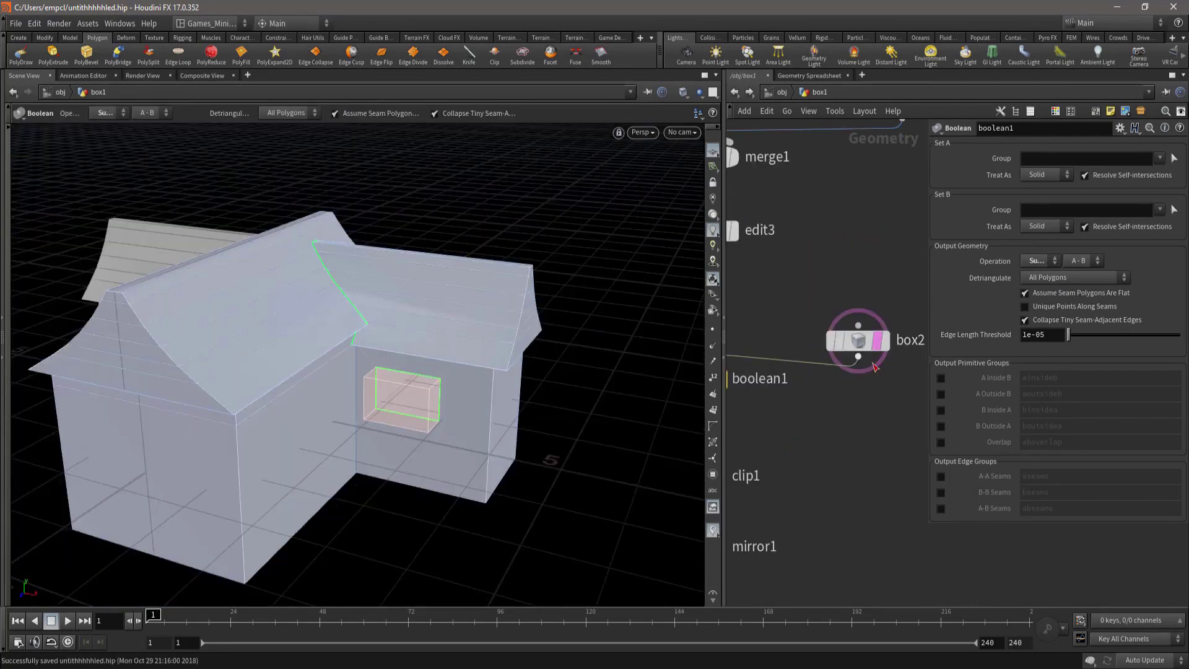
- Move box2 above boolean1 and duplicate it as box3
{"action": "left_click", "coordinate": [876, 396]}
{"action": "mouse_move", "coordinate": [875, 396]}
{"action": "left_mouse_down"}
{"action": "mouse_move", "coordinate": [862, 333]}
{"action": "mouse_move", "coordinate": [904, 360]}
{"action": "left_mouse_up"}
{"action": "left_click", "coordinate": [891, 352]}
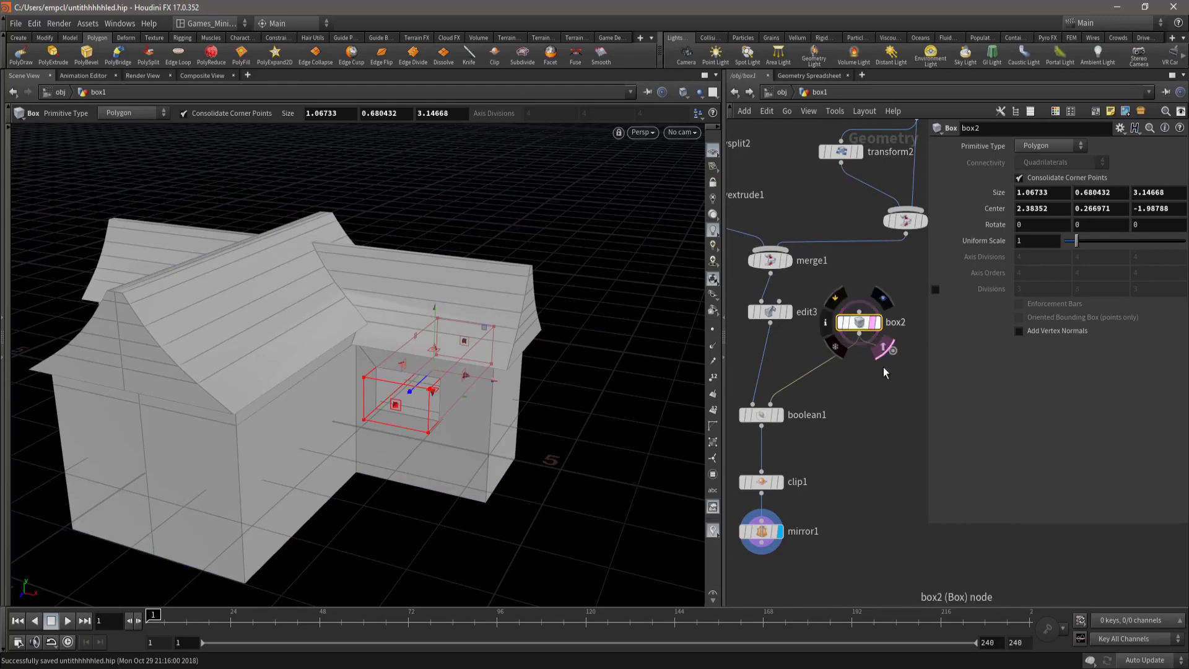
{"action": "mouse_move", "coordinate": [859, 340]}
{"action": "left_click_drag", "start_coordinate": [863, 328], "coordinate": [922, 369], "text": "alt"}
{"action": "left_click", "coordinate": [891, 381]}
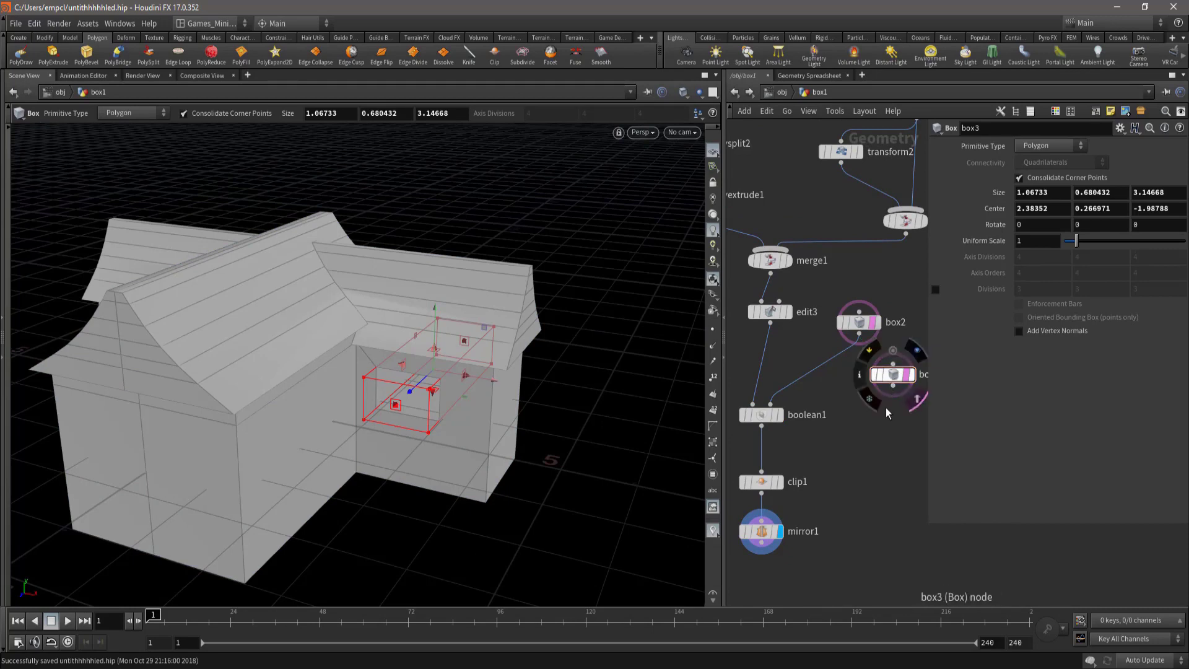
- Insert a Merge on the box2–boolean1 wire, save, and wire box3 into it
{"action": "key", "text": "Tab"}
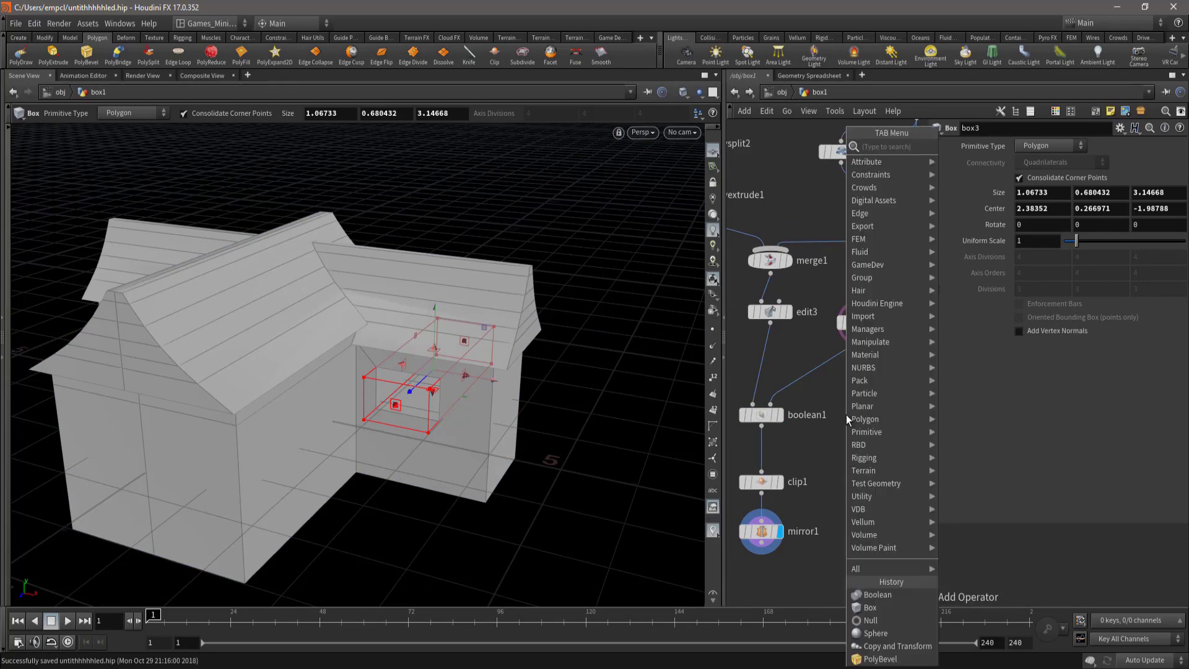
{"action": "type", "text": "merge"}
{"action": "key", "text": "Return"}
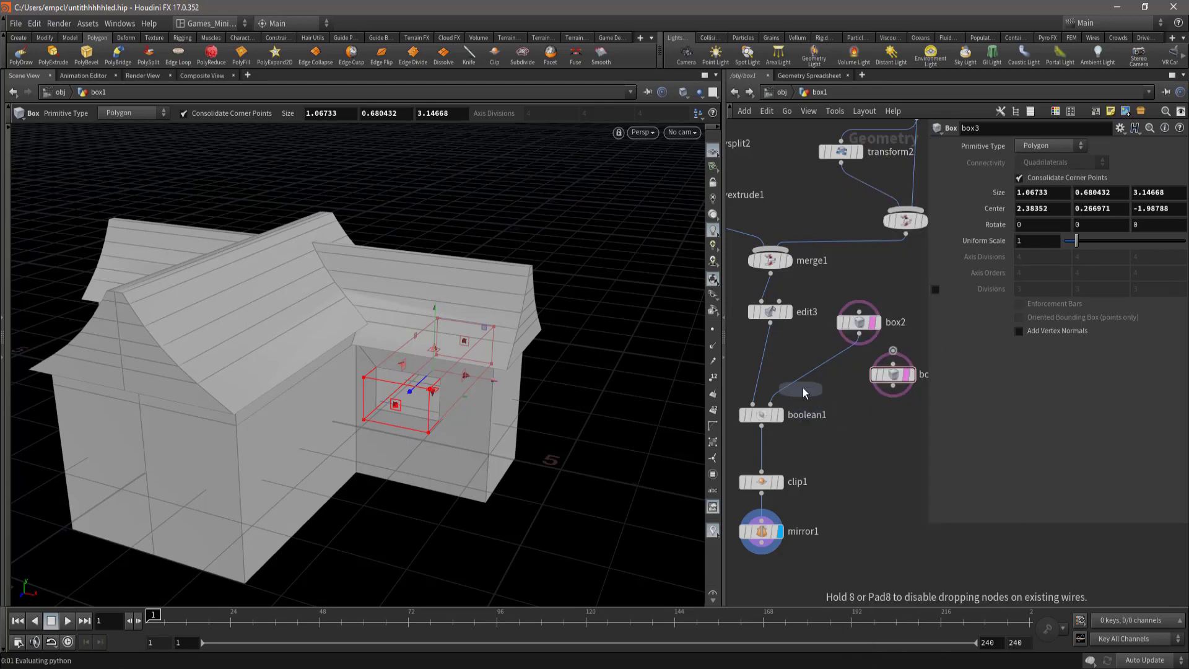
{"action": "left_click", "coordinate": [806, 378]}
{"action": "key", "text": "ctrl+s"}
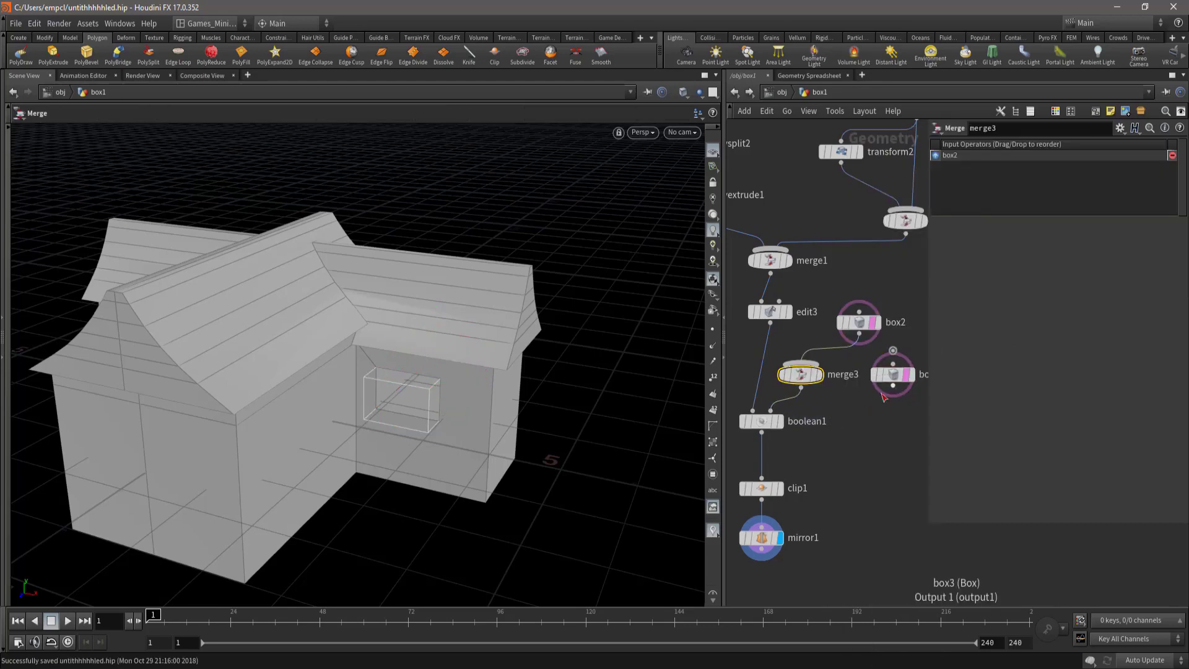
{"action": "mouse_move", "coordinate": [893, 392]}
{"action": "left_mouse_down"}
{"action": "mouse_move", "coordinate": [828, 361]}
{"action": "mouse_move", "coordinate": [802, 364]}
{"action": "mouse_move", "coordinate": [846, 421]}
{"action": "left_mouse_up"}
- Move box2 and box3 up together and reposition merge3 beside them
{"action": "left_click", "coordinate": [867, 324]}
{"action": "left_click", "coordinate": [901, 380], "text": "shift"}
{"action": "left_click_drag", "start_coordinate": [894, 377], "coordinate": [906, 332]}
{"action": "left_click_drag", "start_coordinate": [850, 425], "coordinate": [856, 409]}
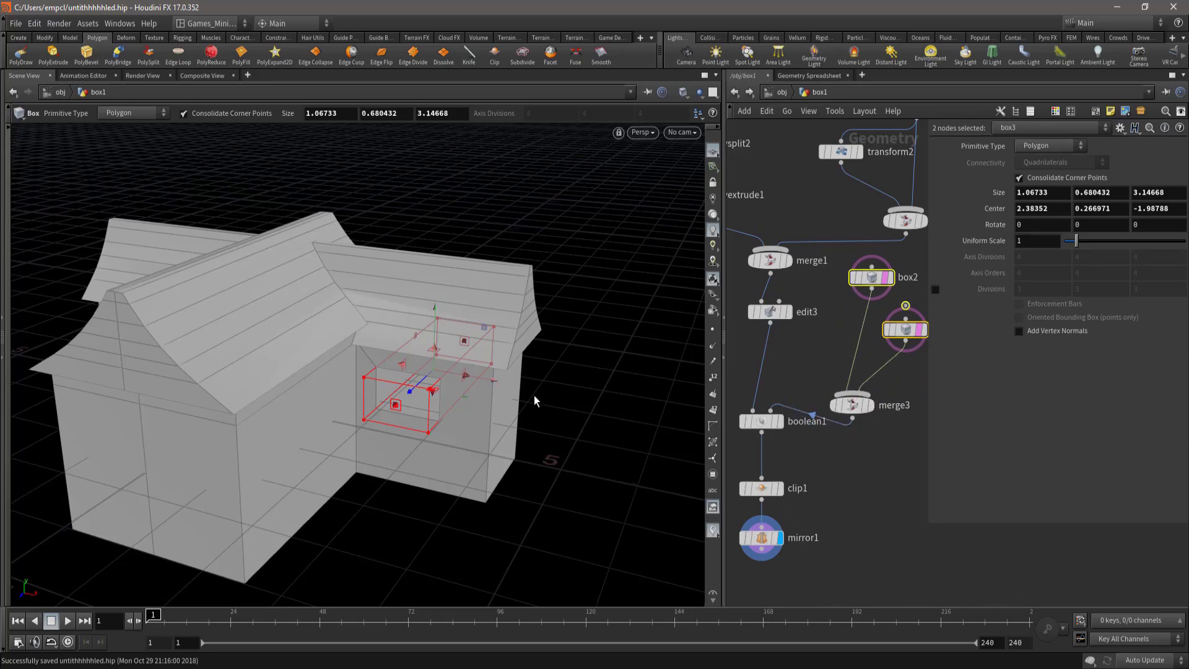
- Slide box3 toward the front of the house until it pushes through the front wall
{"action": "left_click_drag", "start_coordinate": [401, 410], "coordinate": [223, 570]}
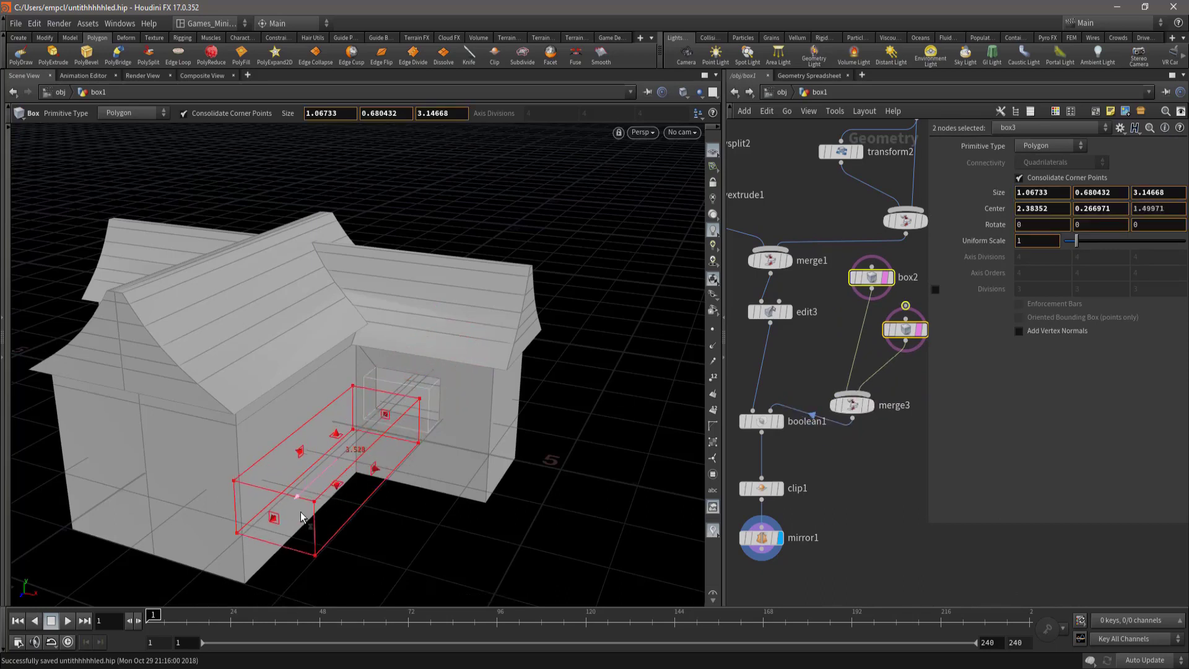
{"action": "mouse_move", "coordinate": [465, 473]}
{"action": "left_mouse_down", "text": "alt"}
{"action": "mouse_move", "coordinate": [579, 390]}
{"action": "mouse_move", "coordinate": [530, 397]}
{"action": "mouse_move", "coordinate": [340, 350]}
{"action": "left_mouse_up", "text": "alt"}
{"action": "key", "text": "Escape"}
{"action": "mouse_move", "coordinate": [334, 473]}
{"action": "left_mouse_down"}
{"action": "mouse_move", "coordinate": [335, 403]}
{"action": "mouse_move", "coordinate": [318, 406]}
{"action": "mouse_move", "coordinate": [310, 504]}
{"action": "mouse_move", "coordinate": [303, 462]}
{"action": "mouse_move", "coordinate": [319, 411]}
{"action": "left_mouse_up"}
- Resize box3 into a thin door-sized slab, about 0.99 × 1.89 × 0.23
{"action": "key", "text": "Return"}
{"action": "scroll", "coordinate": [319, 411], "scroll_direction": "up", "scroll_amount": 3}
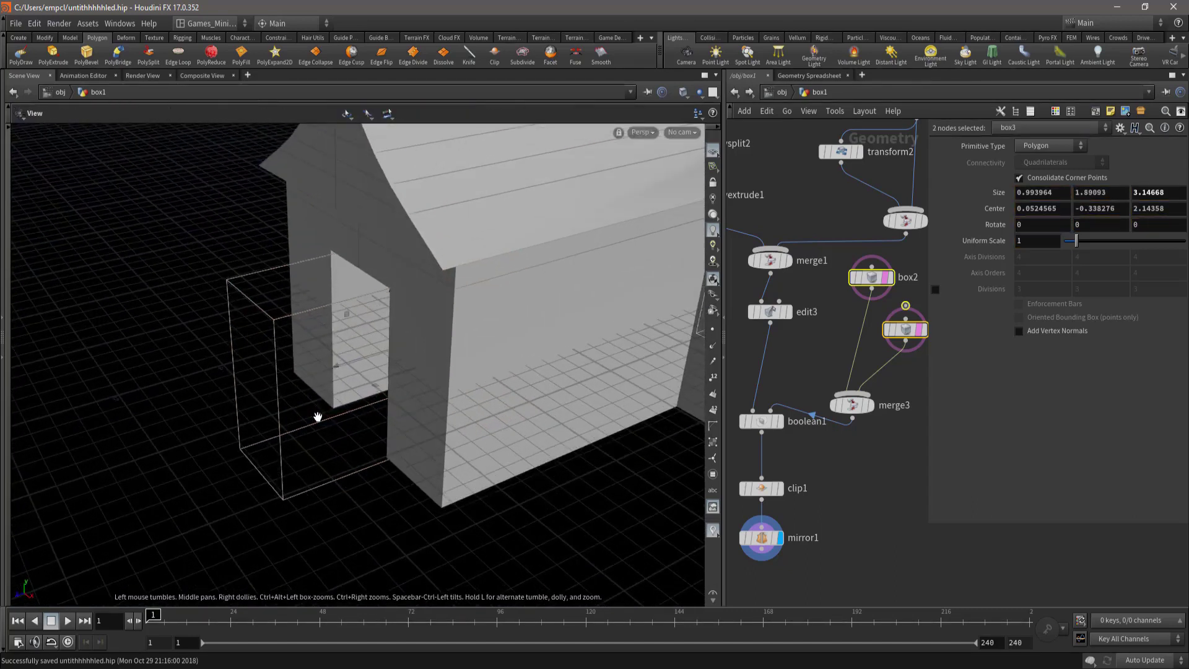
{"action": "scroll", "coordinate": [319, 411], "scroll_direction": "up", "scroll_amount": 3}
{"action": "left_click_drag", "start_coordinate": [411, 335], "coordinate": [295, 373]}
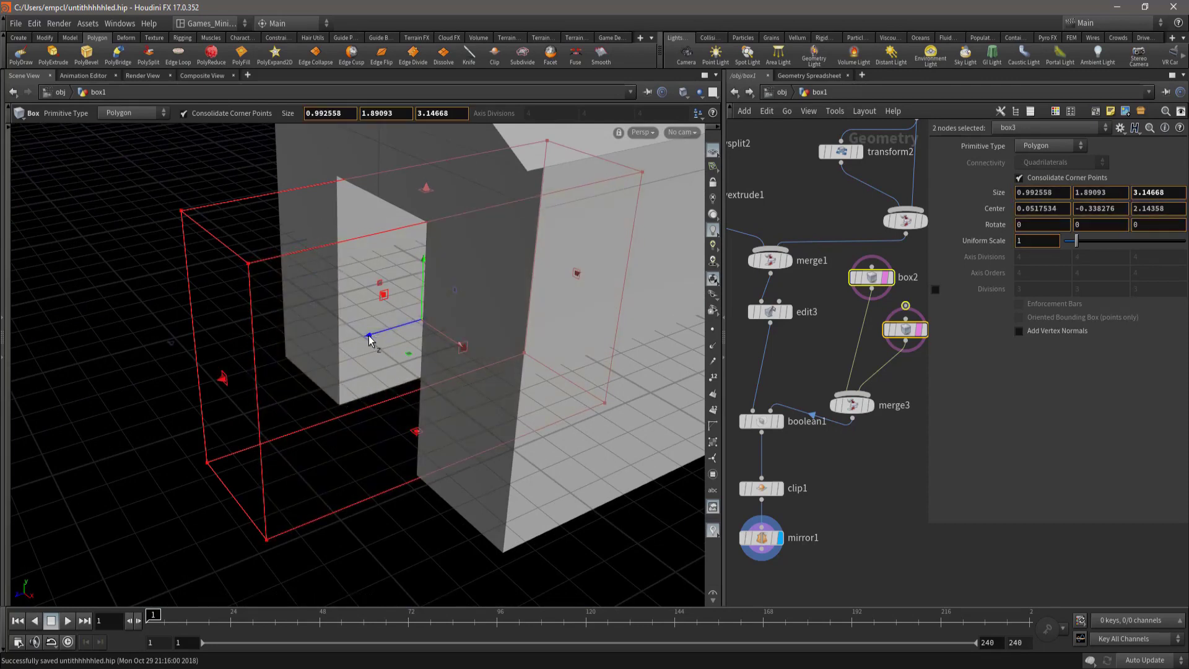
{"action": "mouse_move", "coordinate": [156, 401]}
{"action": "left_mouse_down"}
{"action": "mouse_move", "coordinate": [474, 313]}
{"action": "mouse_move", "coordinate": [412, 350]}
{"action": "left_mouse_up"}
- Set box3's center at about Z 2.42 in the front wall, then check the doorway
{"action": "key", "text": "Escape"}
{"action": "mouse_move", "coordinate": [341, 446]}
{"action": "left_mouse_down"}
{"action": "mouse_move", "coordinate": [327, 433]}
{"action": "mouse_move", "coordinate": [411, 398]}
{"action": "mouse_move", "coordinate": [488, 406]}
{"action": "mouse_move", "coordinate": [425, 395]}
{"action": "mouse_move", "coordinate": [266, 411]}
{"action": "mouse_move", "coordinate": [418, 425]}
{"action": "left_mouse_up"}
{"action": "scroll", "coordinate": [266, 411], "scroll_direction": "up", "scroll_amount": 5}
{"action": "scroll", "coordinate": [276, 425], "scroll_direction": "up", "scroll_amount": 3}
{"action": "key", "text": "Return"}
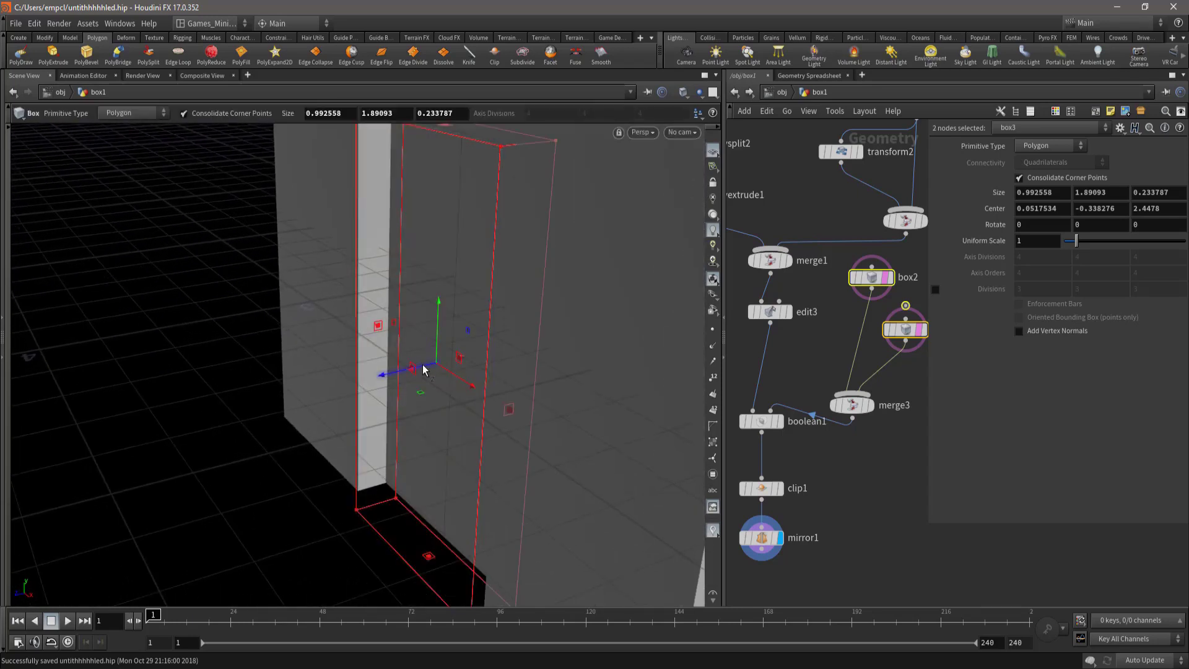
{"action": "left_click_drag", "start_coordinate": [424, 370], "coordinate": [405, 377]}
{"action": "mouse_move", "coordinate": [286, 465]}
{"action": "left_mouse_down"}
{"action": "mouse_move", "coordinate": [300, 452]}
{"action": "mouse_move", "coordinate": [279, 406]}
{"action": "left_mouse_up"}
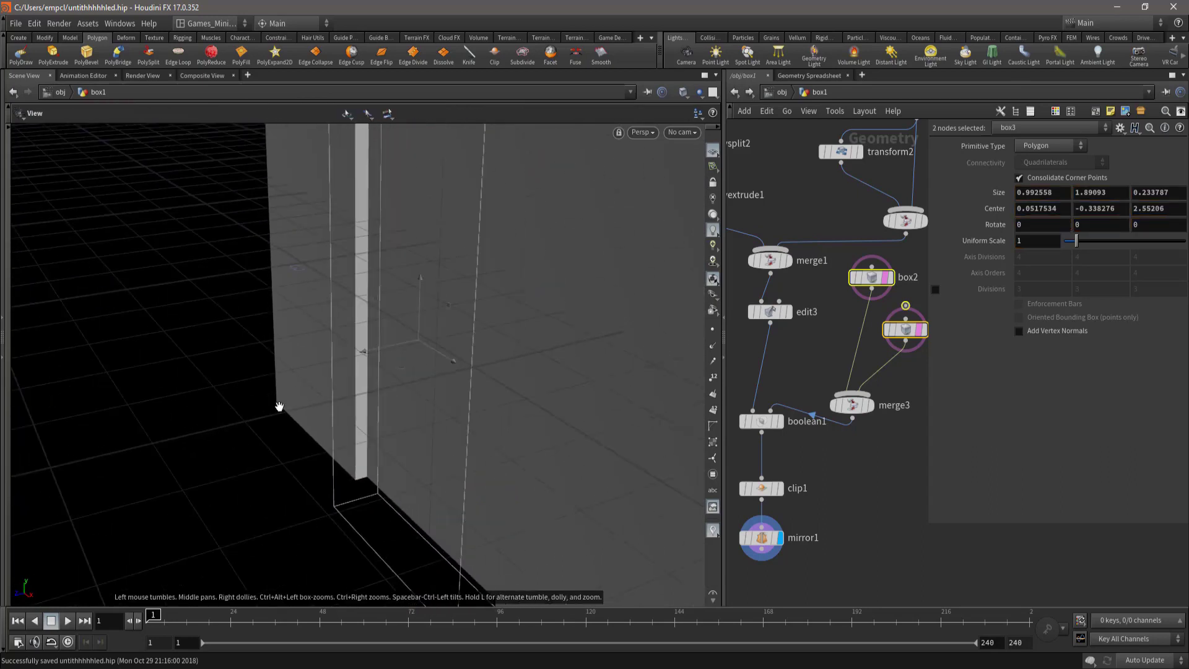
{"action": "key", "text": "Return"}
{"action": "left_click_drag", "start_coordinate": [398, 352], "coordinate": [433, 338]}
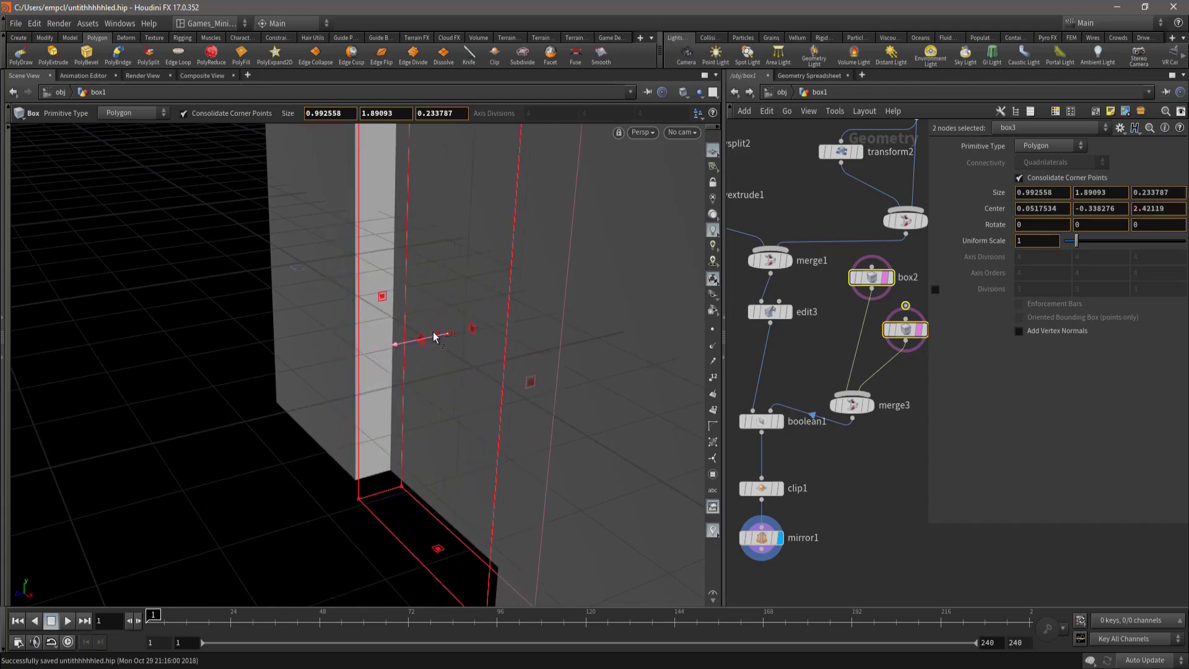
{"action": "mouse_move", "coordinate": [255, 425]}
{"action": "left_mouse_down"}
{"action": "mouse_move", "coordinate": [351, 425]}
{"action": "mouse_move", "coordinate": [319, 452]}
{"action": "left_mouse_up"}
{"action": "mouse_move", "coordinate": [396, 302]}
{"action": "left_mouse_down"}
{"action": "mouse_move", "coordinate": [252, 332]}
{"action": "mouse_move", "coordinate": [300, 329]}
{"action": "mouse_move", "coordinate": [455, 436]}
{"action": "mouse_move", "coordinate": [446, 446]}
{"action": "mouse_move", "coordinate": [645, 411]}
{"action": "mouse_move", "coordinate": [658, 397]}
{"action": "mouse_move", "coordinate": [345, 411]}
{"action": "mouse_move", "coordinate": [311, 425]}
{"action": "mouse_move", "coordinate": [356, 406]}
{"action": "mouse_move", "coordinate": [514, 415]}
{"action": "left_mouse_up"}
{"action": "scroll", "coordinate": [320, 426], "scroll_direction": "up", "scroll_amount": 3}
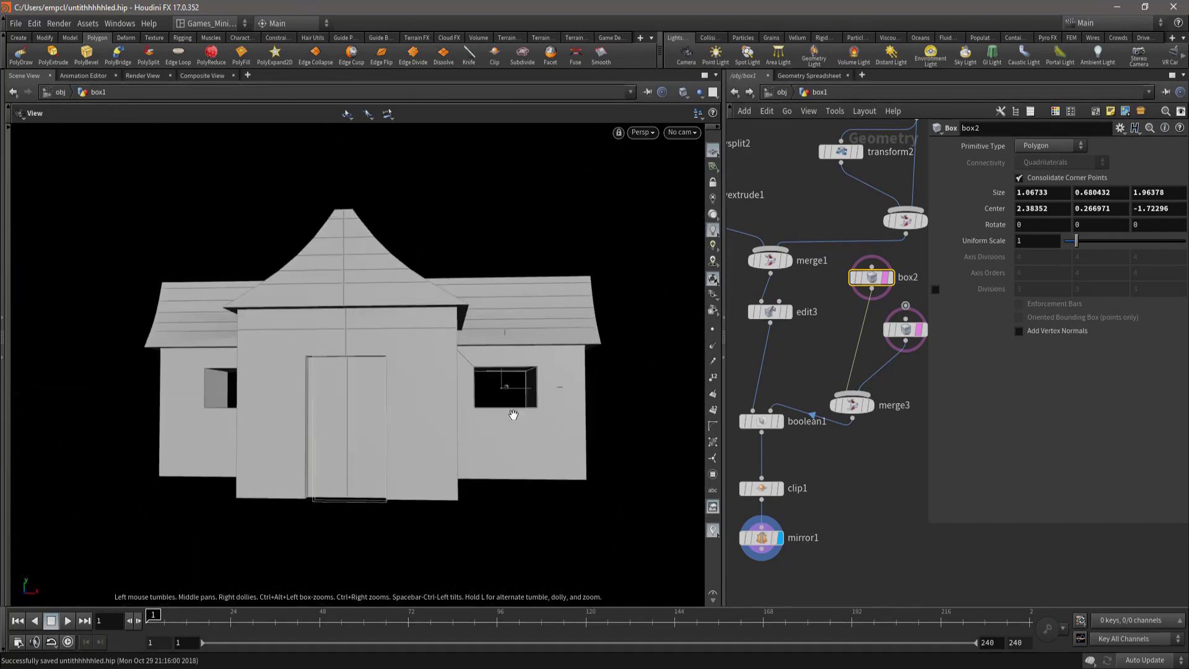
{"action": "key", "text": "Return"}
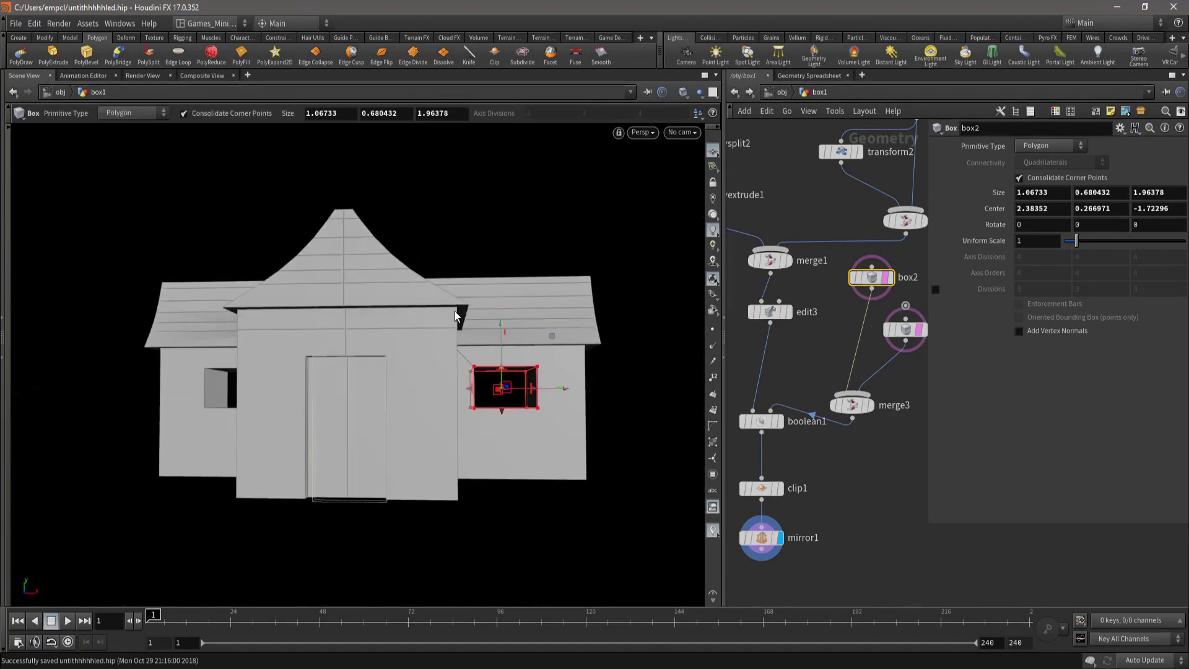
{"action": "mouse_move", "coordinate": [439, 321]}
{"action": "left_mouse_down"}
{"action": "mouse_move", "coordinate": [371, 353]}
{"action": "mouse_move", "coordinate": [390, 348]}
{"action": "left_mouse_up"}
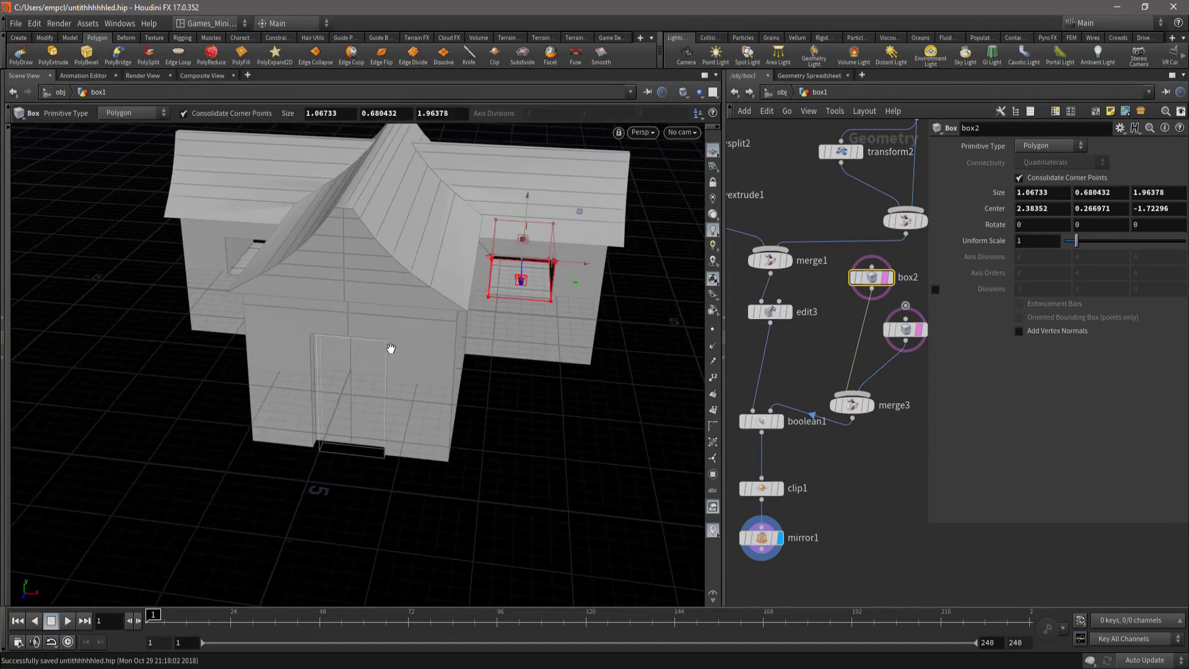